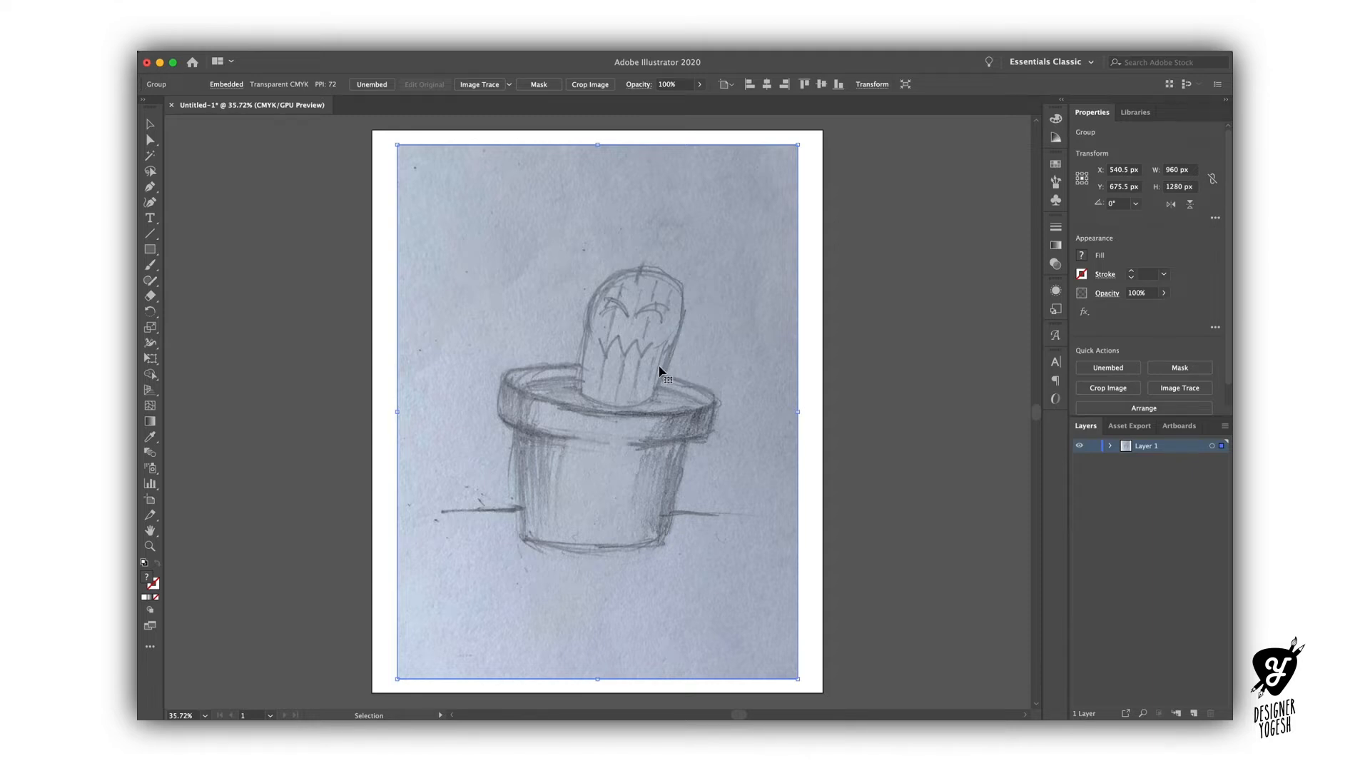
Reduce the opacity of the cactus sketch image to 40%.
left_click(1055, 265)
left_click(1010, 244)
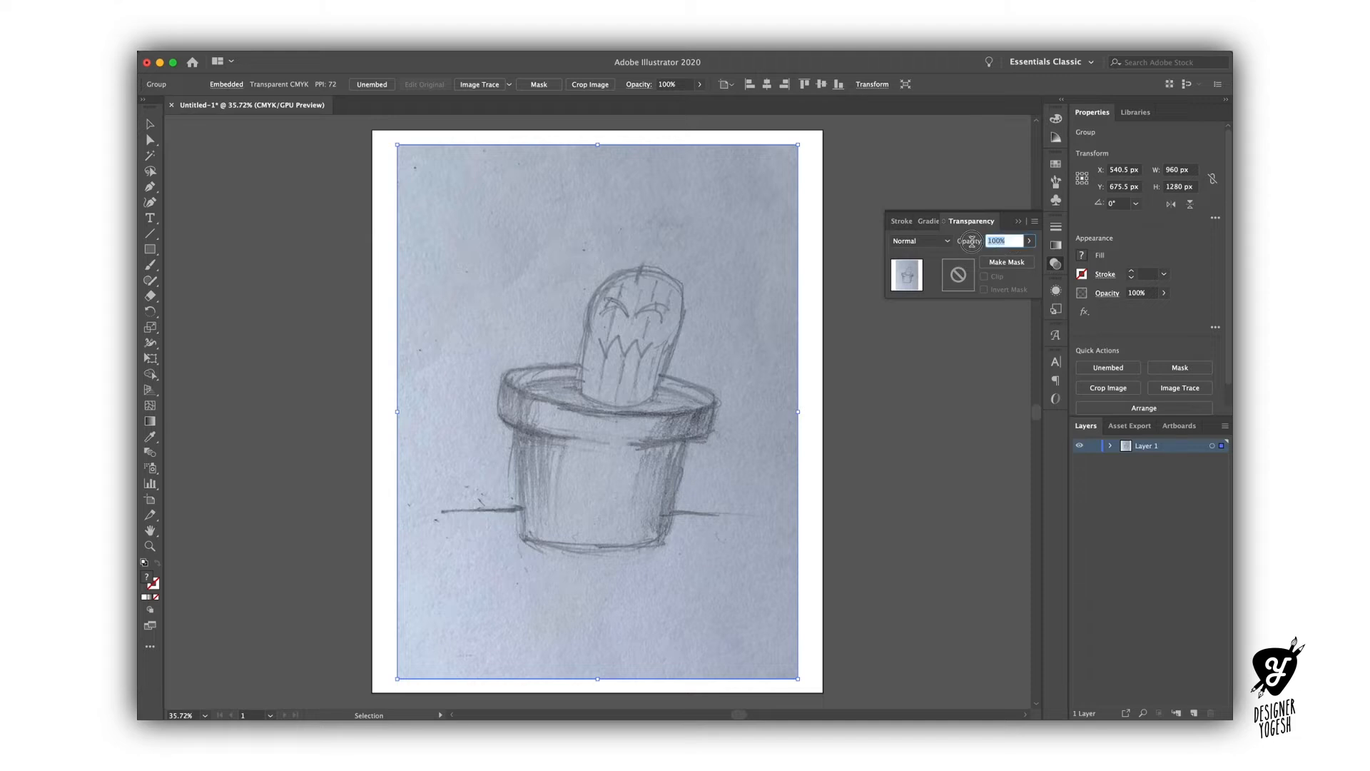
type("80")
key("Return")
type("60")
key("Return")
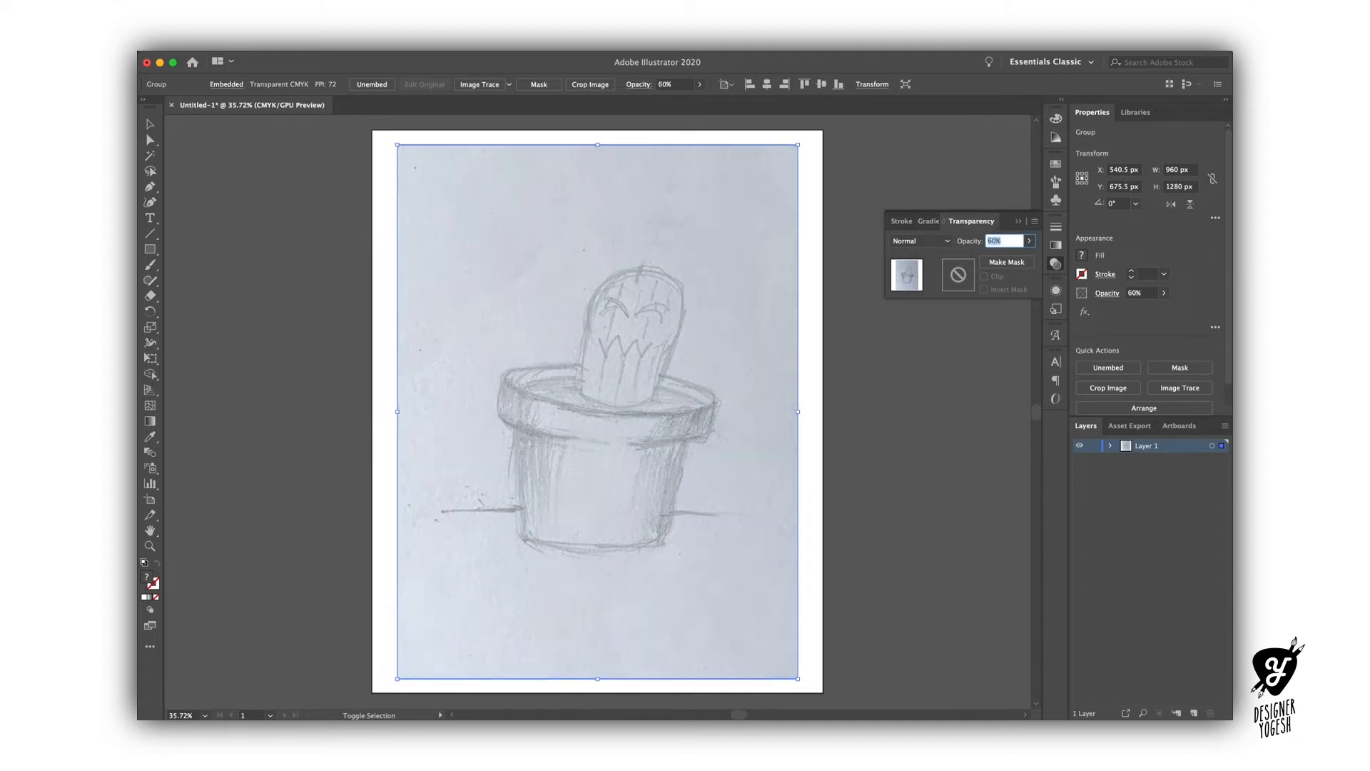
type("40")
key("Return")
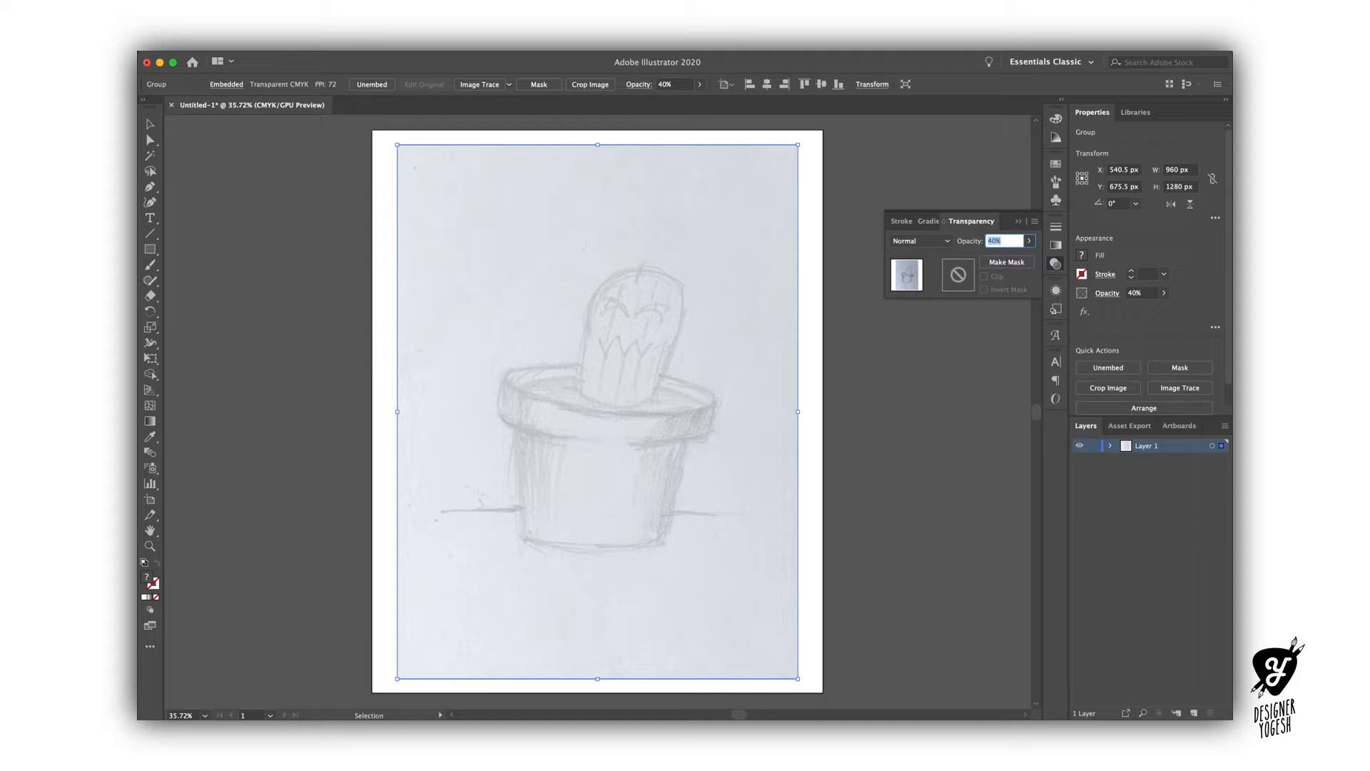
left_click(981, 405)
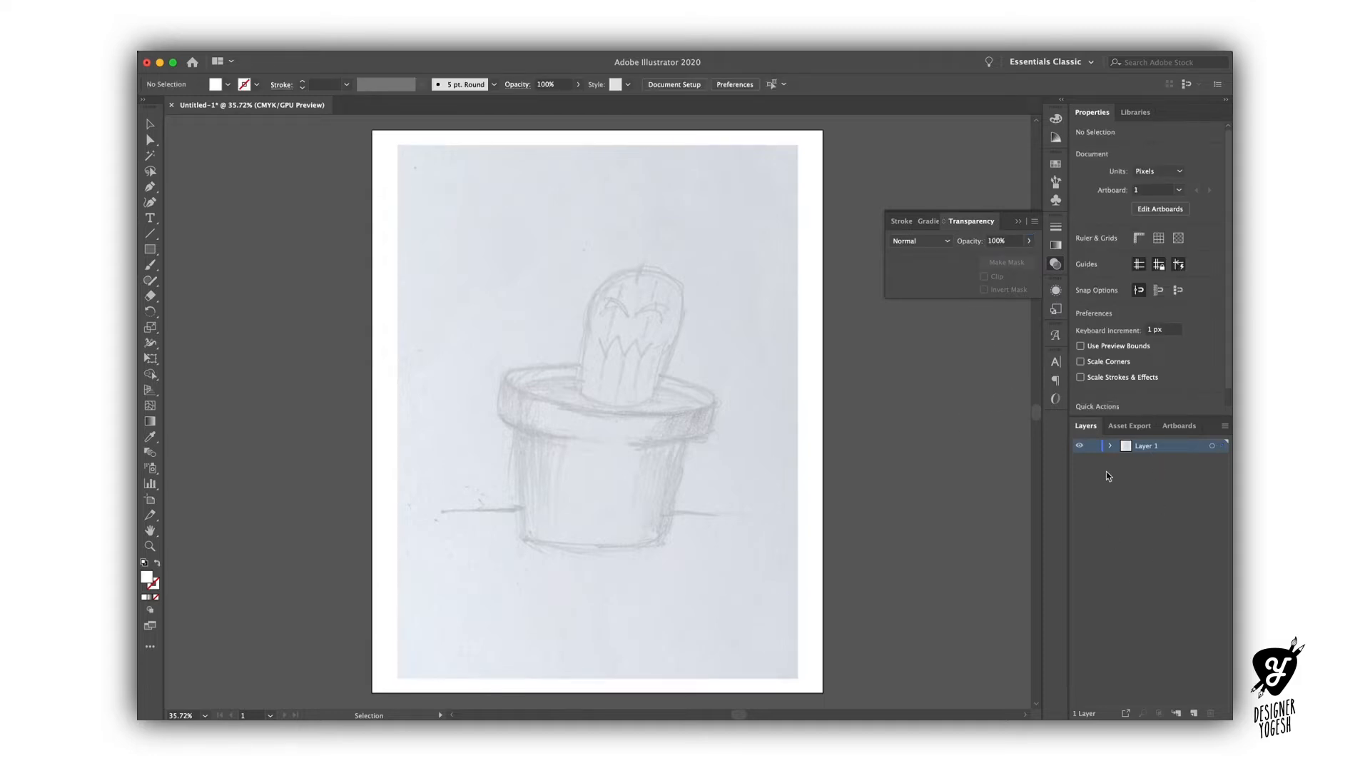
Lock the sketch layer and add a new layer above it for tracing.
left_click(1195, 713)
key("p")
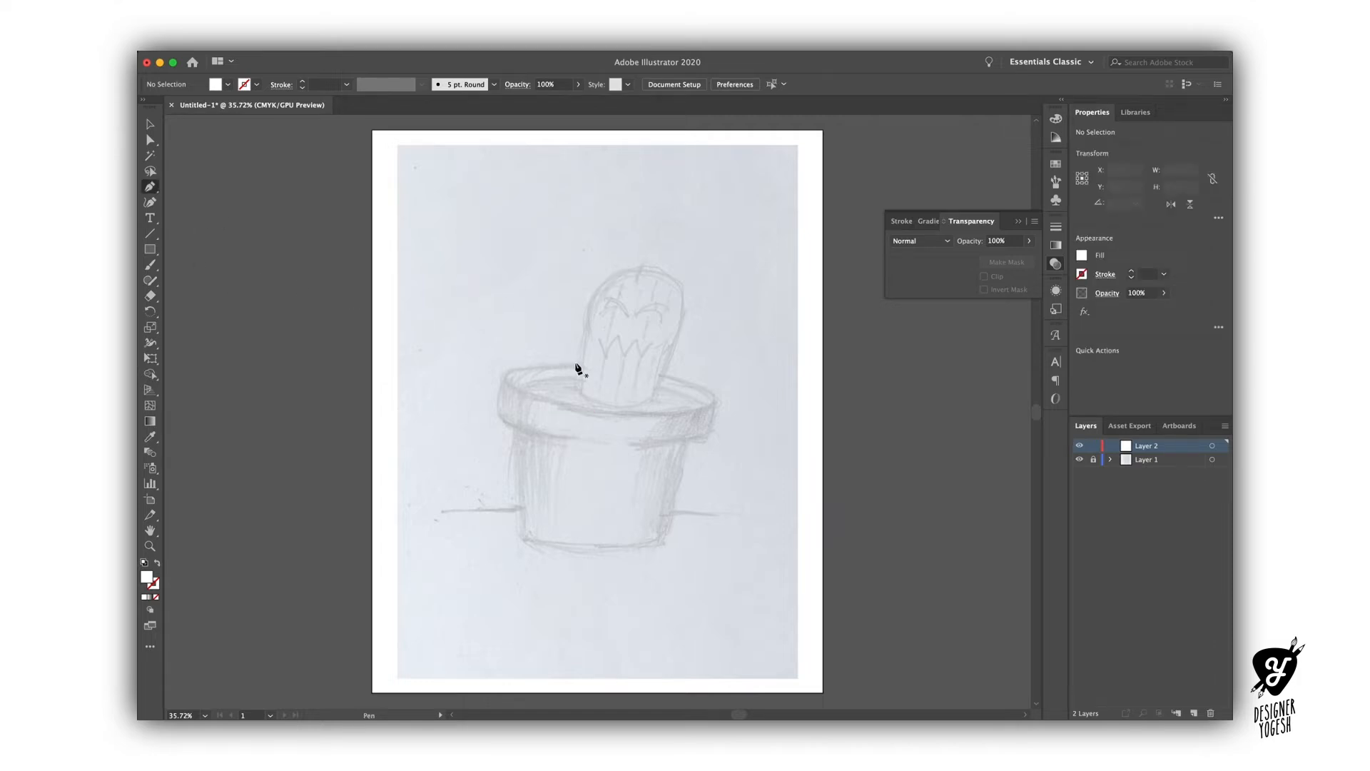
Draw an ellipse about 486 by 113 px over the pot's opening, with a black stroke and no fill.
left_click_drag(150, 249, 206, 286)
left_click_drag(507, 369, 710, 415)
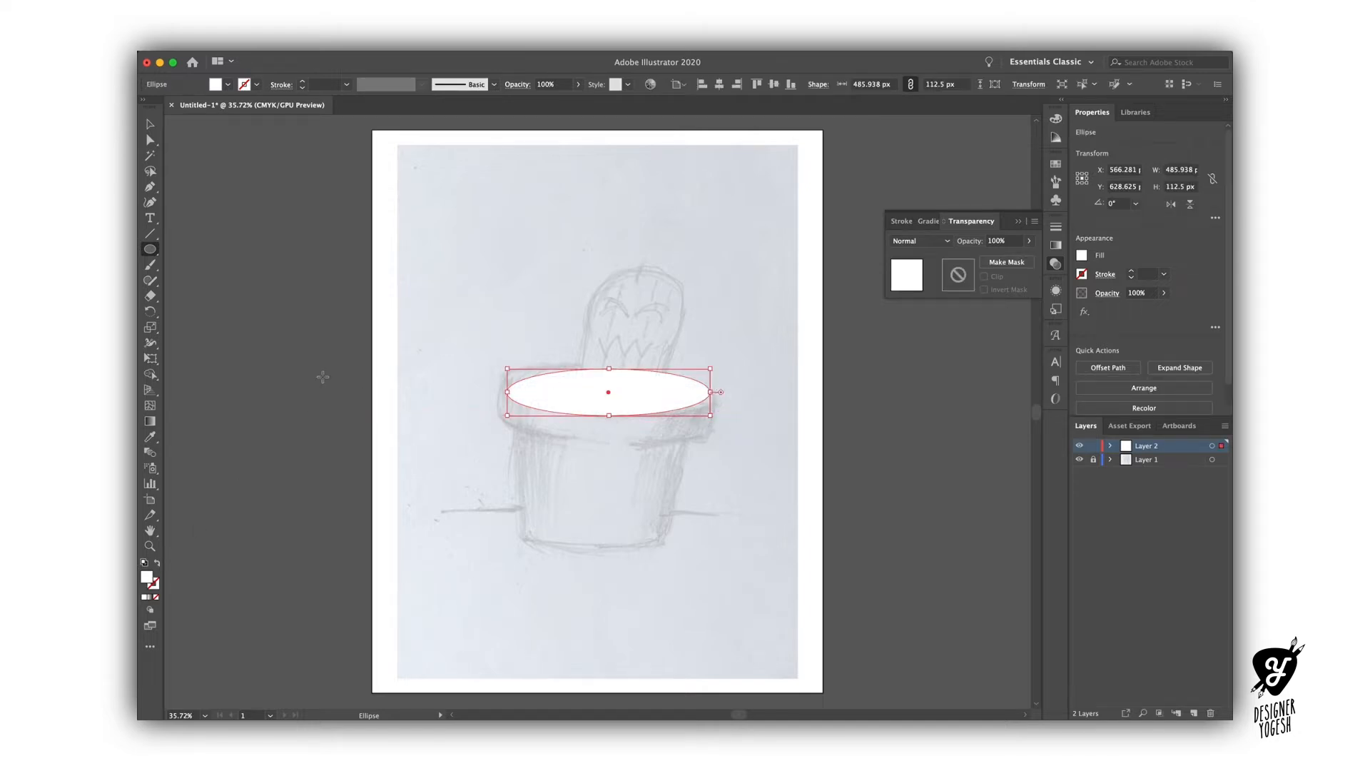
key("d")
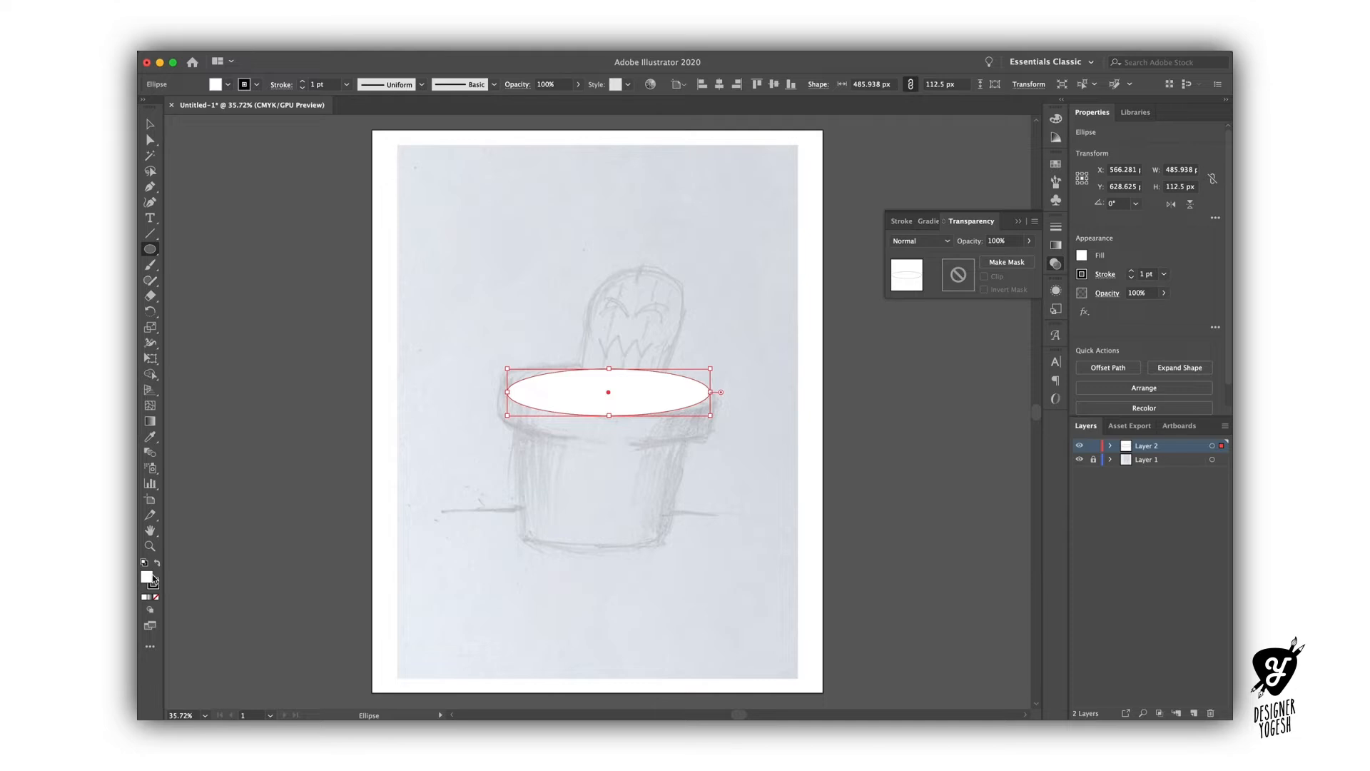
left_click(155, 598)
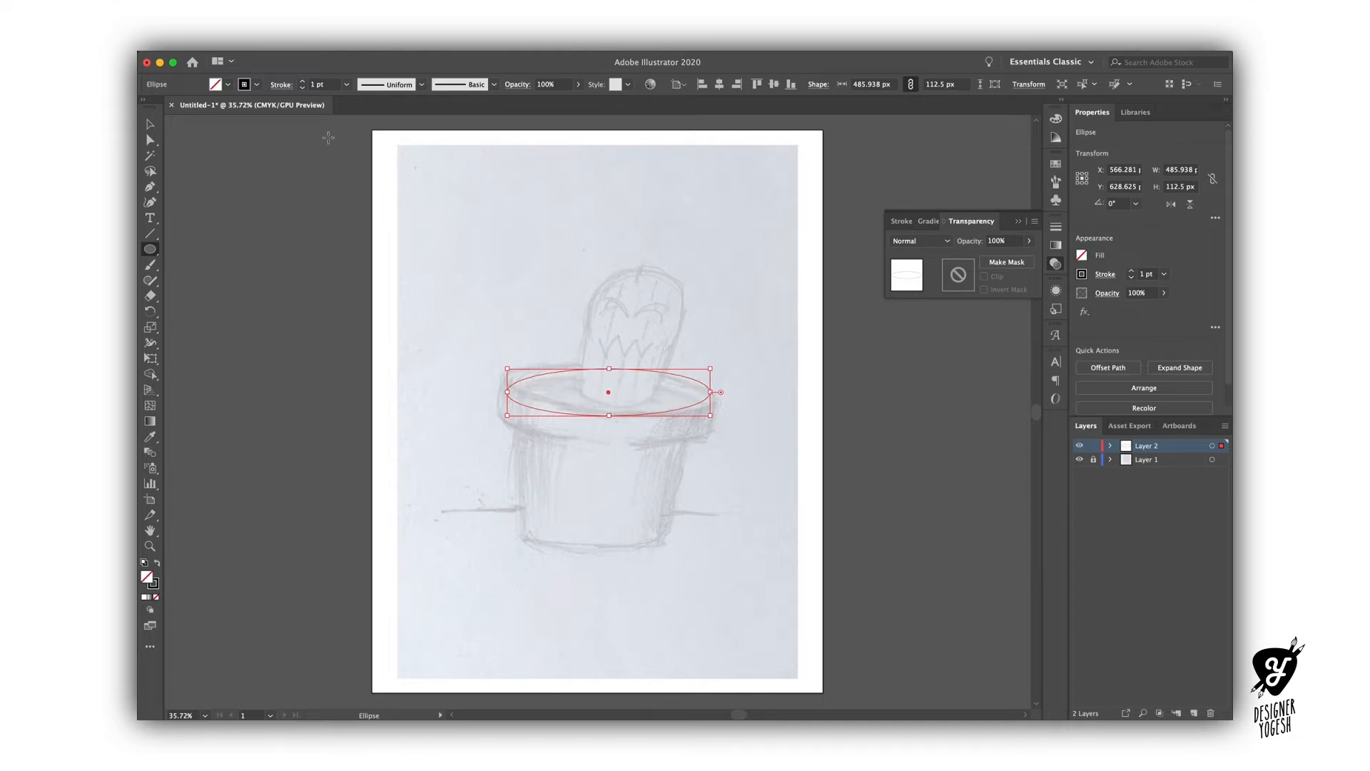
Set the stroke weight of the pot-opening ellipse to 10 pt.
left_click(304, 81)
left_click(304, 82)
left_click(304, 82)
left_click(304, 82)
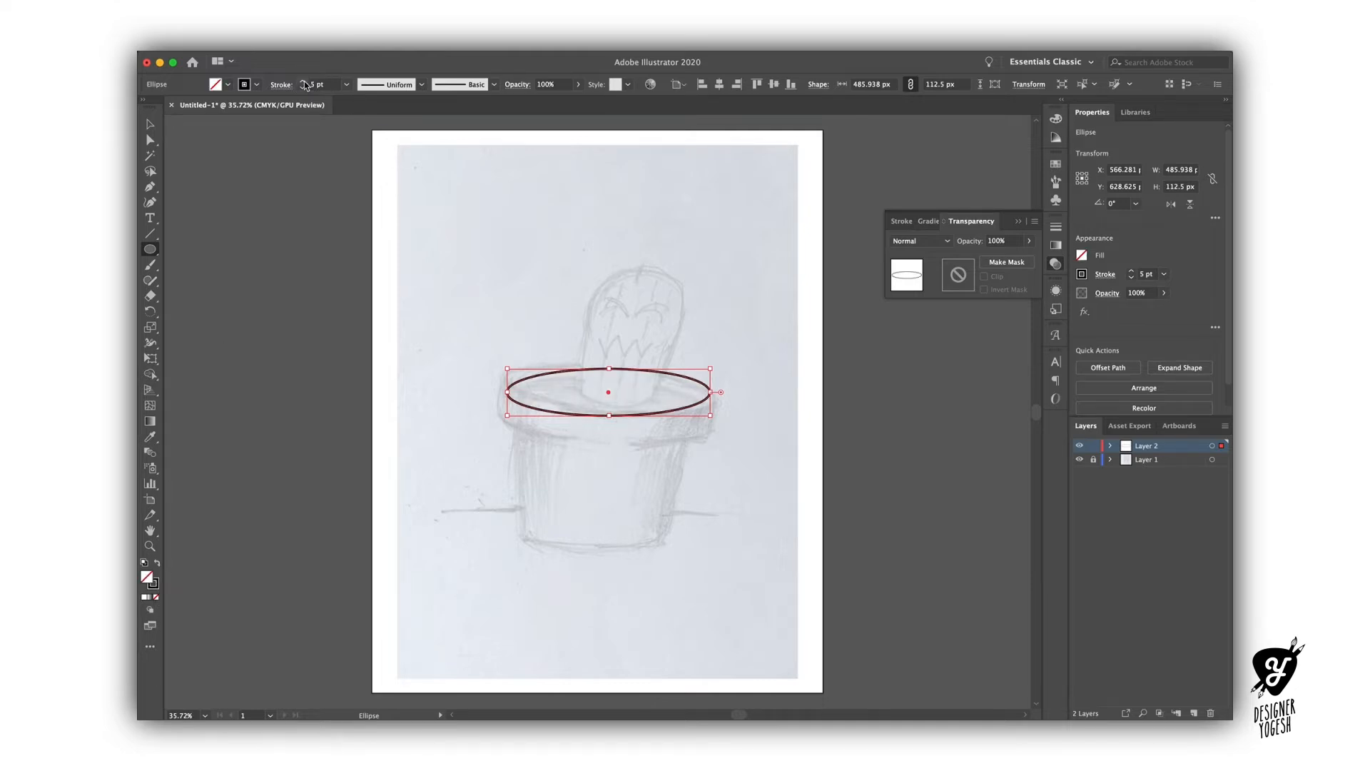
left_click(304, 81)
left_click(304, 81)
left_click(304, 82)
left_click(304, 81)
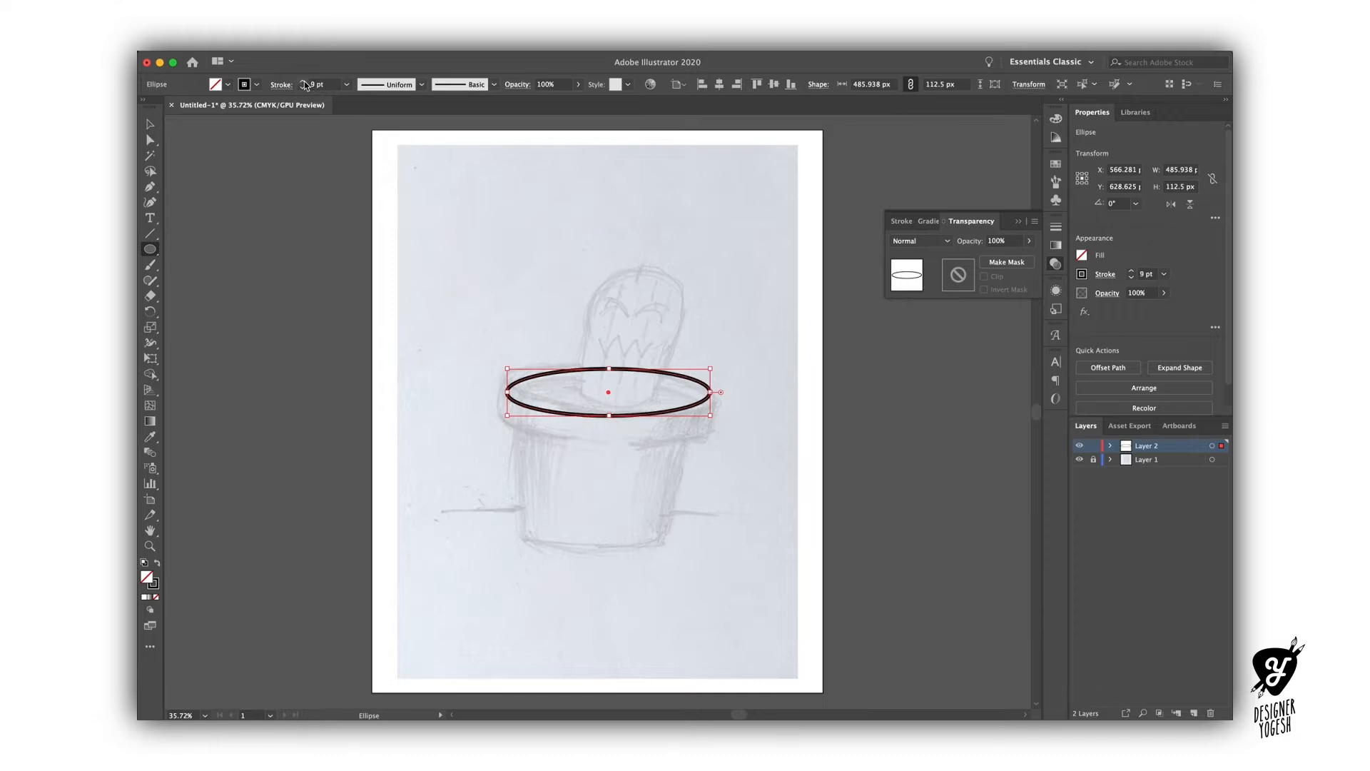
left_click(304, 81)
Give the ellipse's stroke a round cap and a round corner join.
left_click(150, 124)
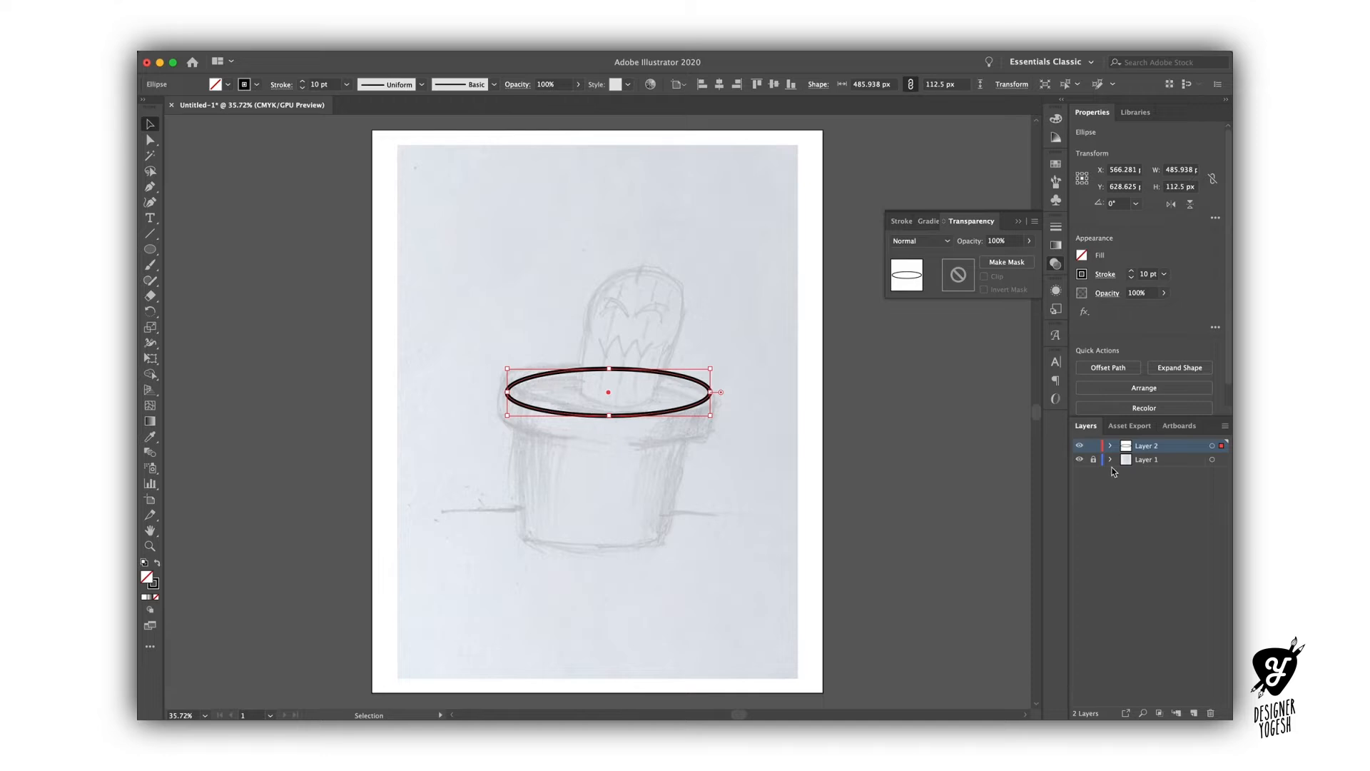
left_click(452, 350)
left_click_drag(465, 332, 759, 459)
left_click(283, 84)
left_click(206, 118)
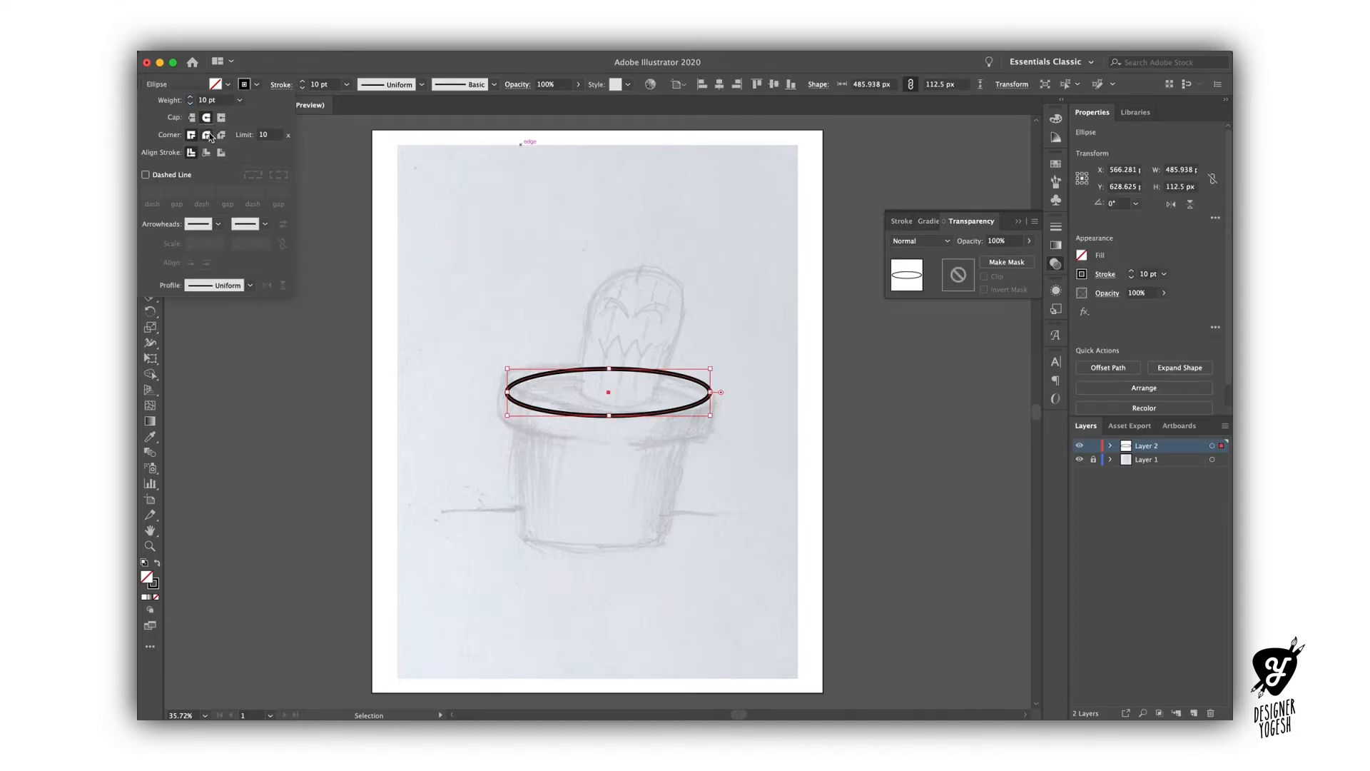
left_click(206, 135)
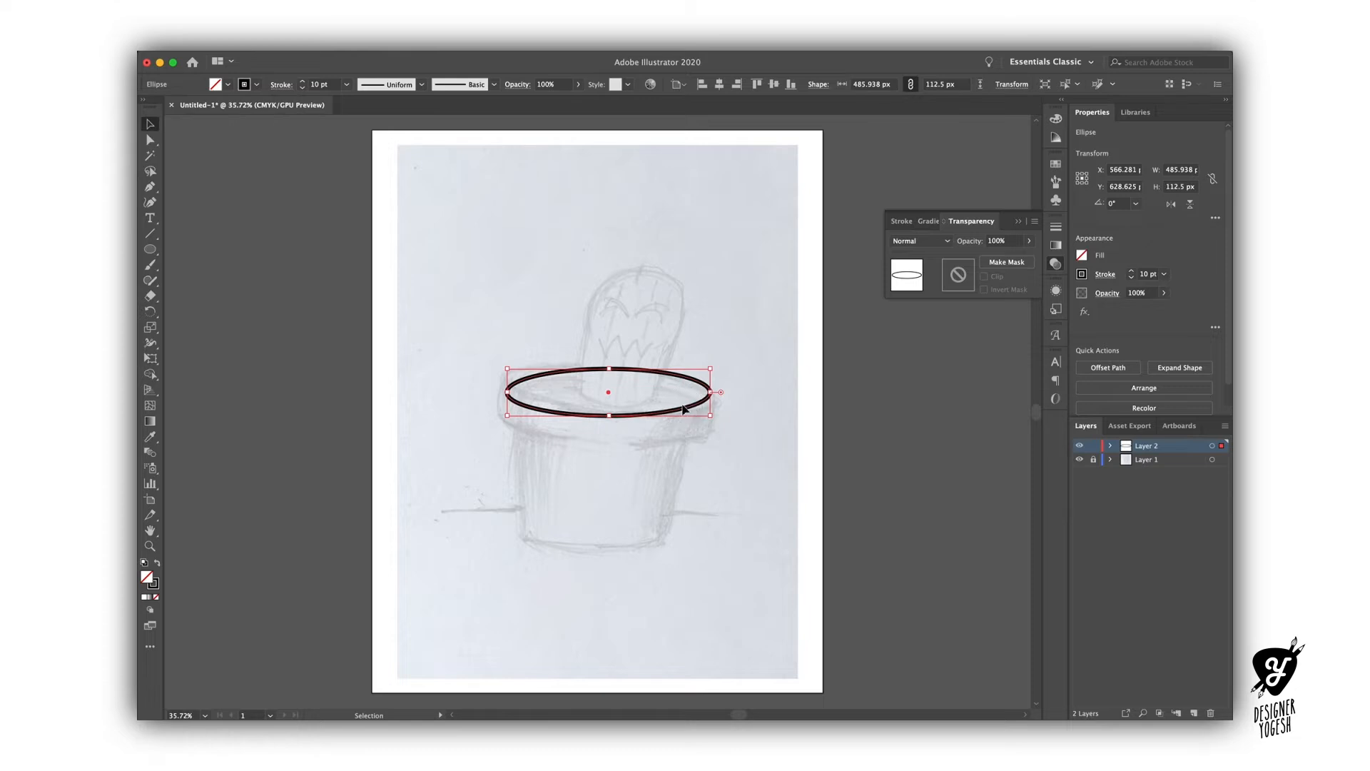
Duplicate the ellipse for the rim's lower edge and the pot's base, shrinking the base copy to about 349 by 81 px.
left_click_drag(683, 407, 706, 435)
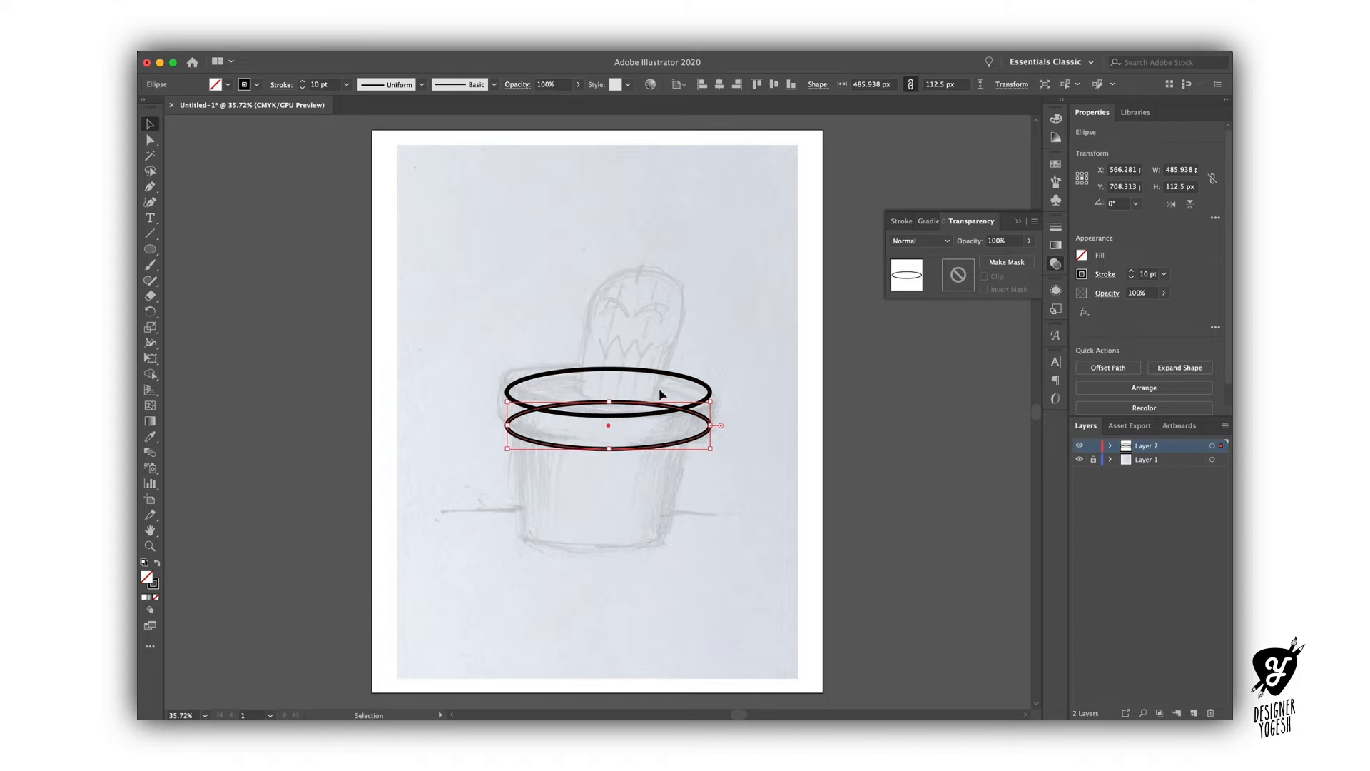
key("super+equal")
scroll(643, 428, "down", 5)
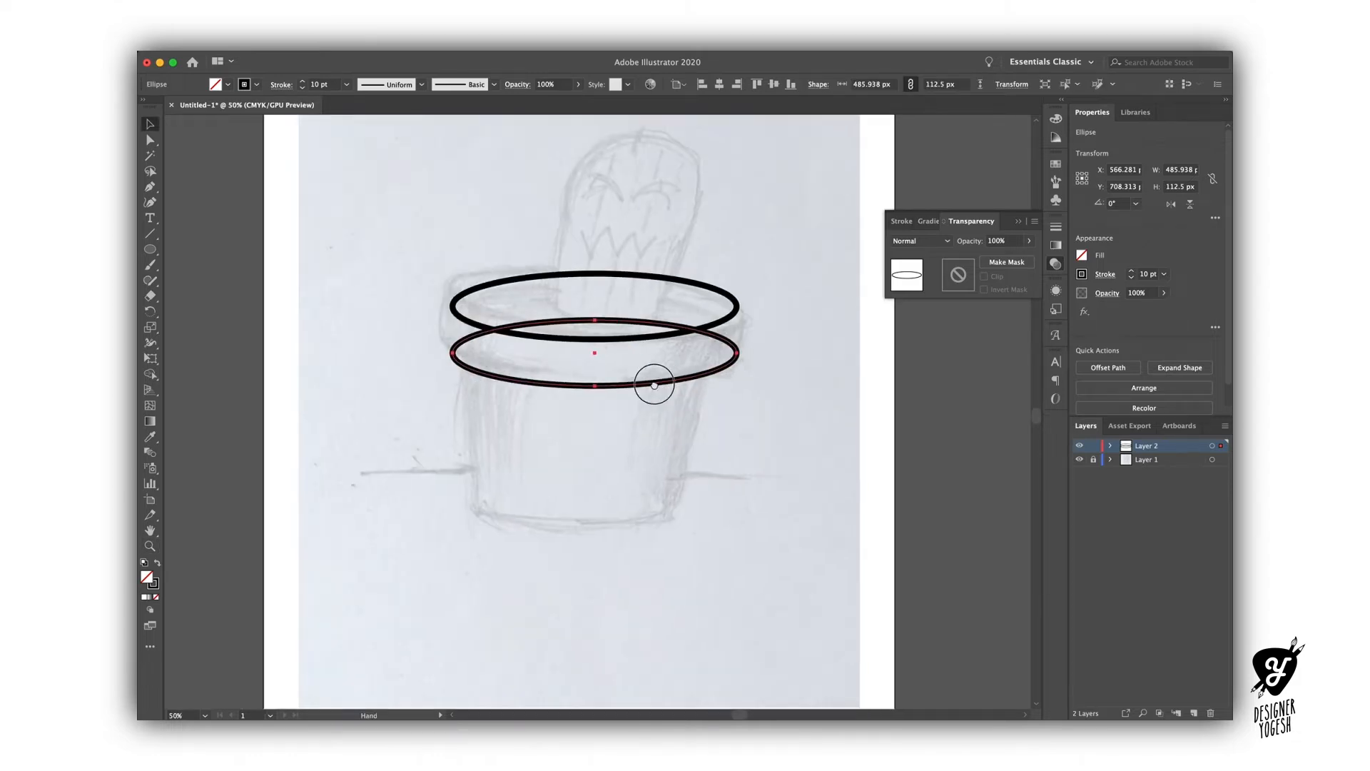
left_click_drag(658, 386, 637, 526)
left_click_drag(756, 460, 675, 461)
Align the horizontal centres of all three ellipses, using the rim's lower ellipse as the key object.
left_click_drag(650, 212, 550, 585)
left_click(607, 388)
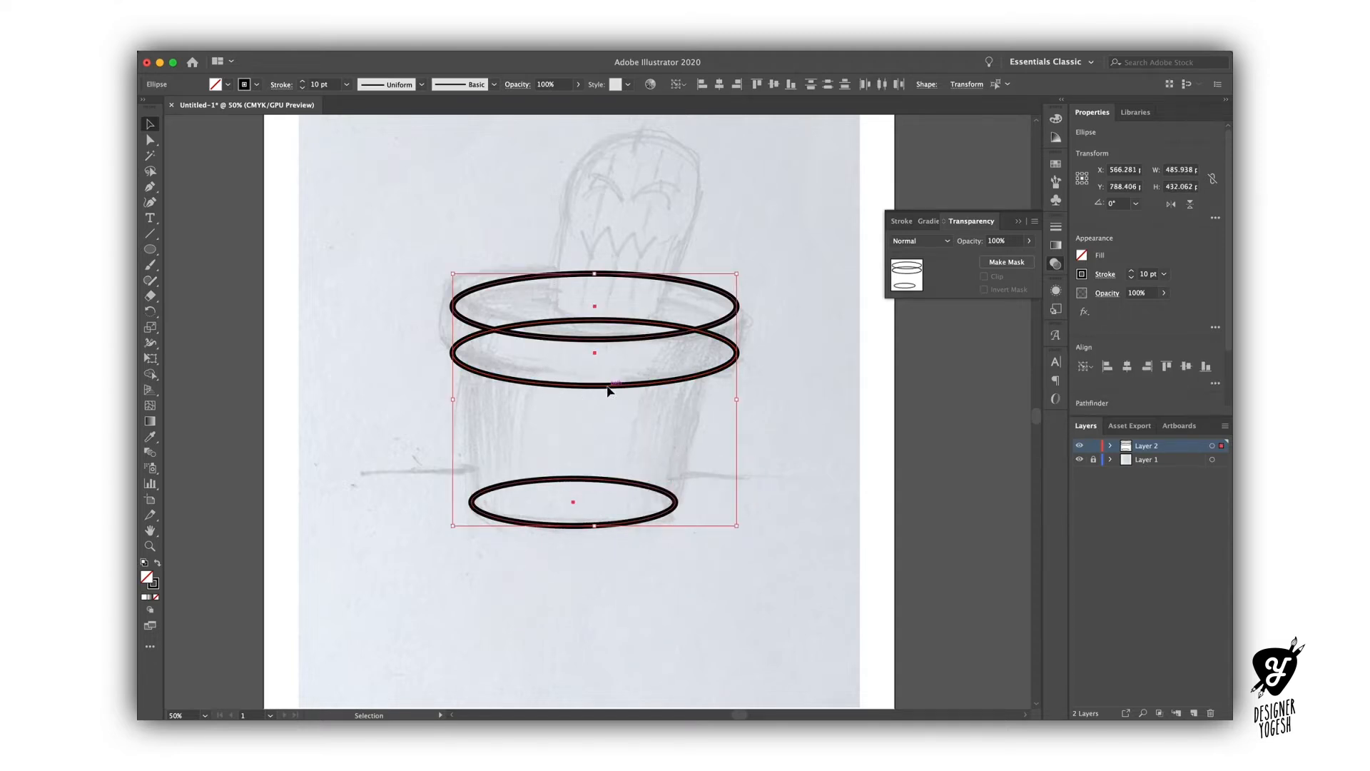
left_click(660, 384)
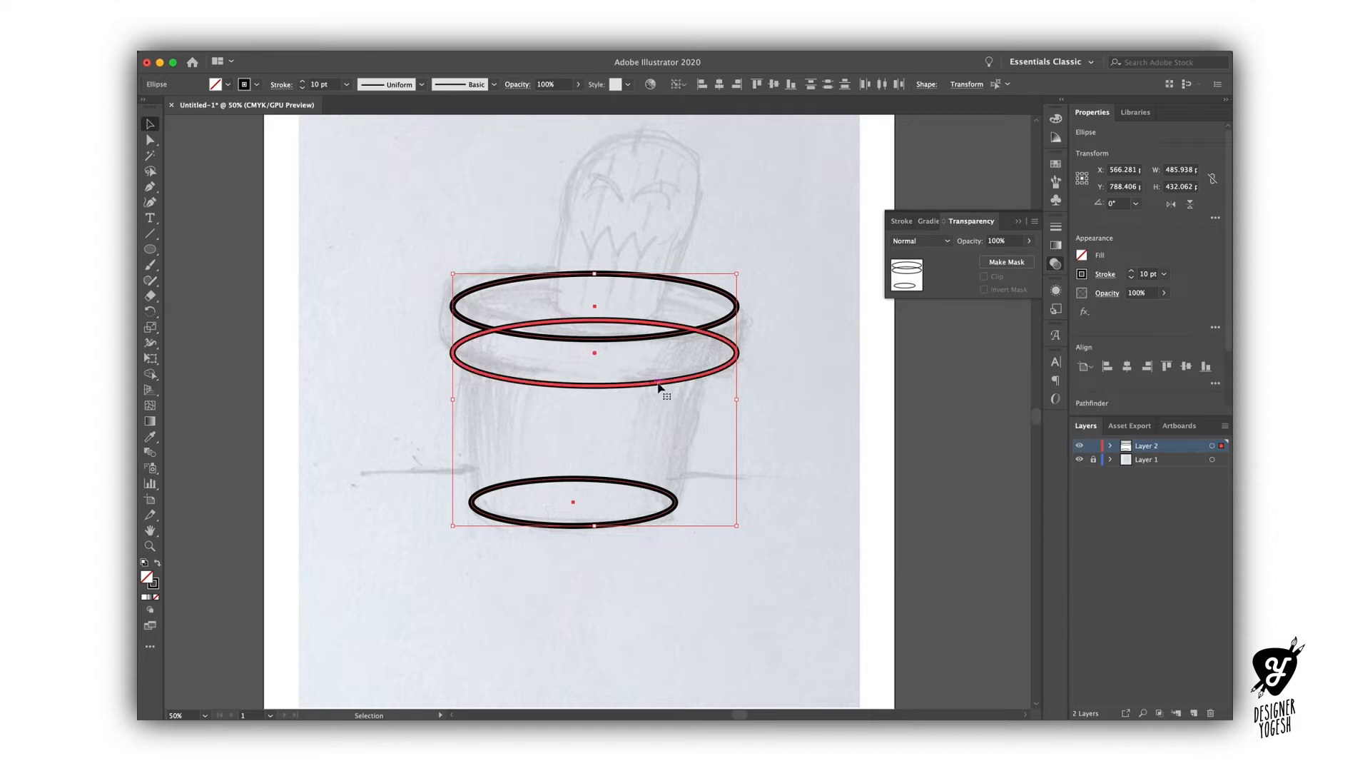
left_click(1127, 367)
left_click(796, 552)
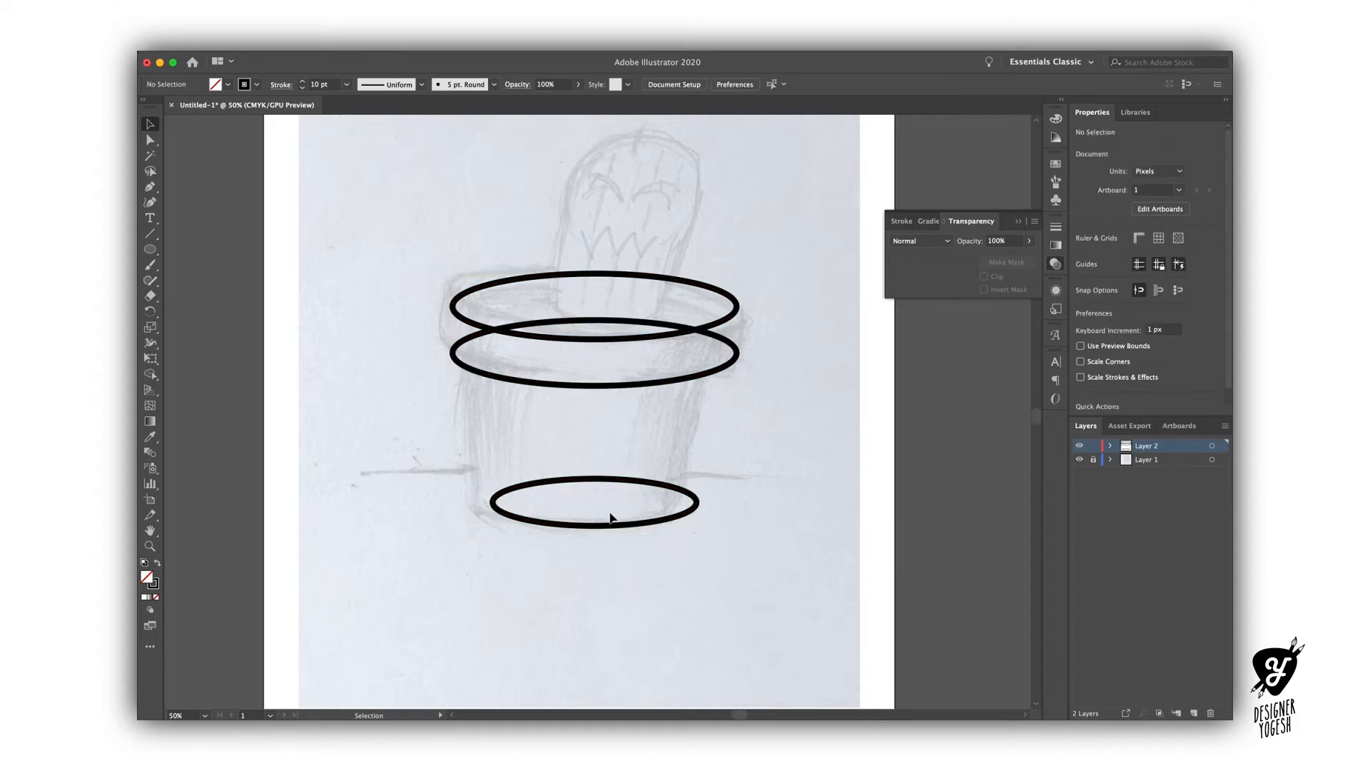
Delete the top anchor point of the base ellipse, leaving only its lower arc.
left_click(698, 504)
key("a")
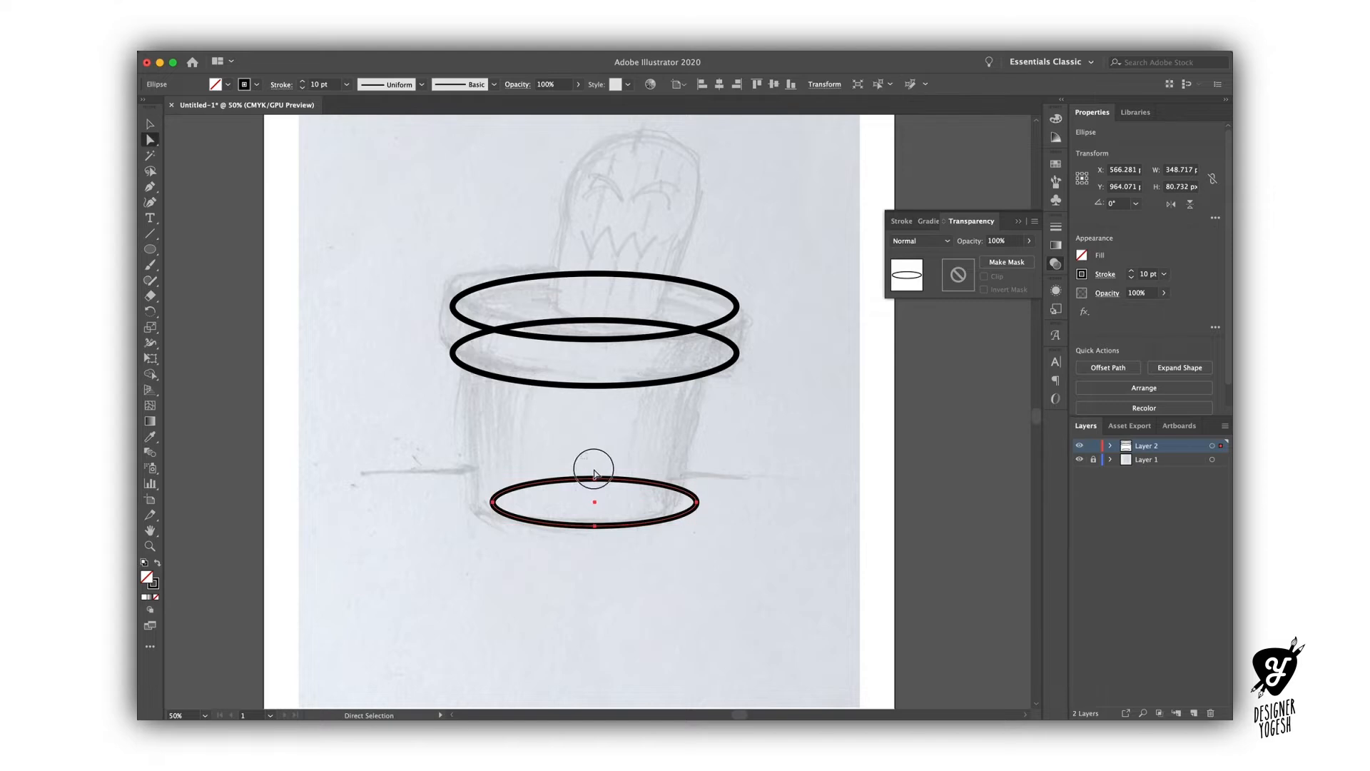
left_click(594, 476)
key("Delete")
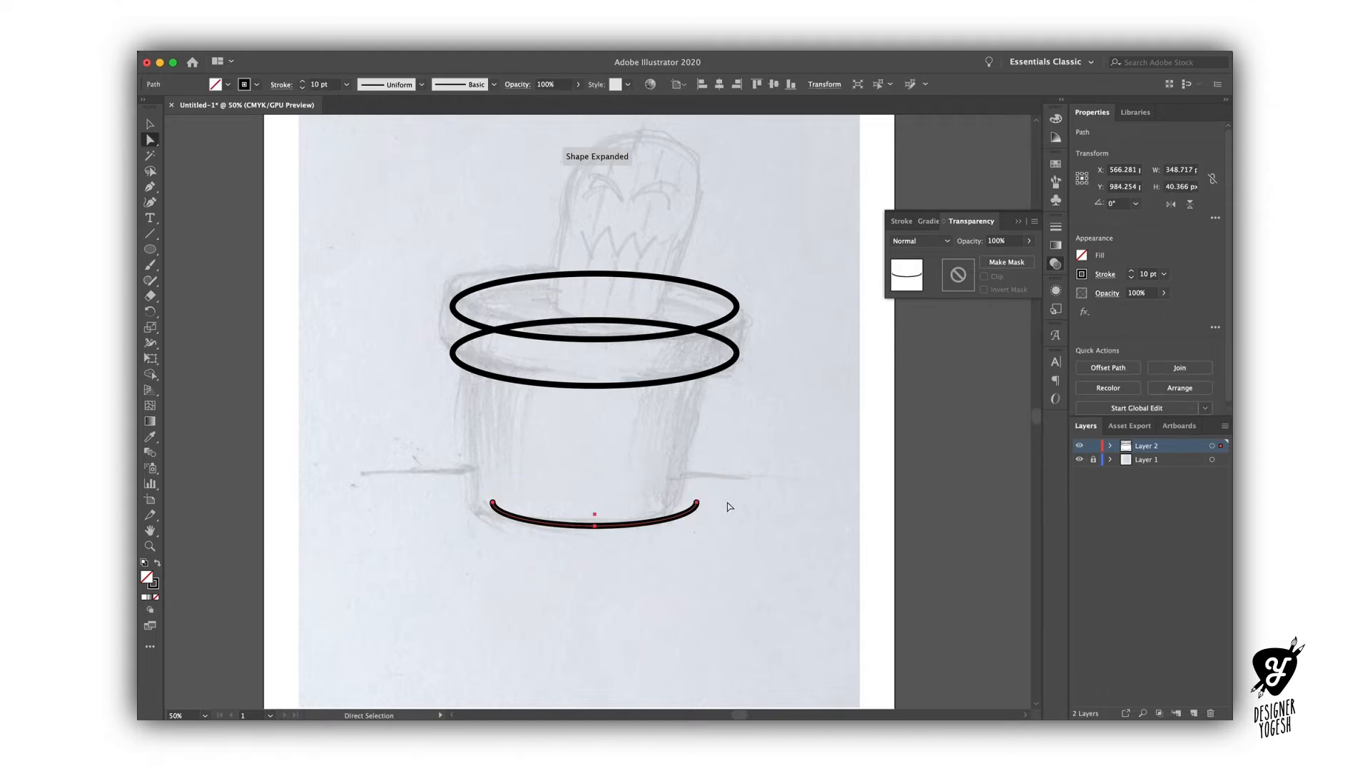
Extend the base arc with the Pen tool into a closed pot body with vertical sides reaching up to the rim.
key("p")
left_click(696, 504)
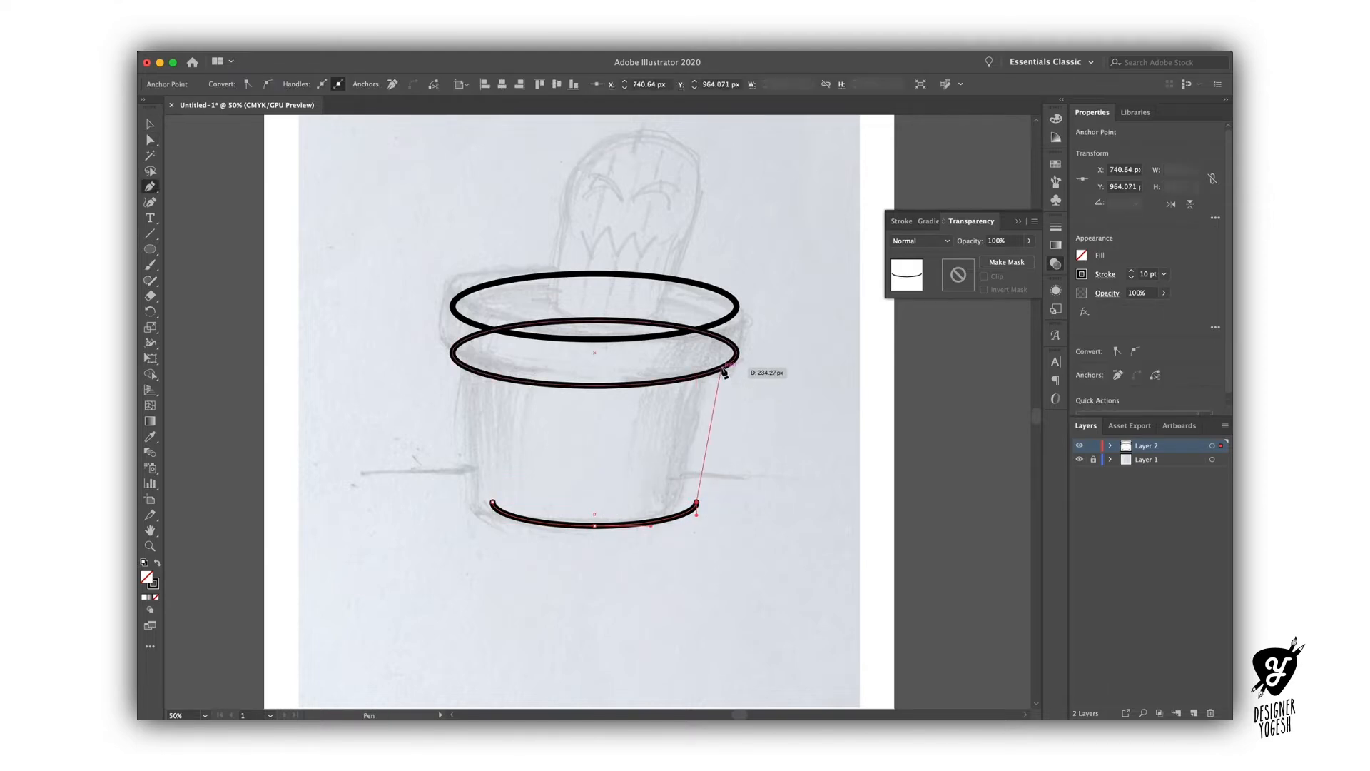
left_click(697, 363, "shift")
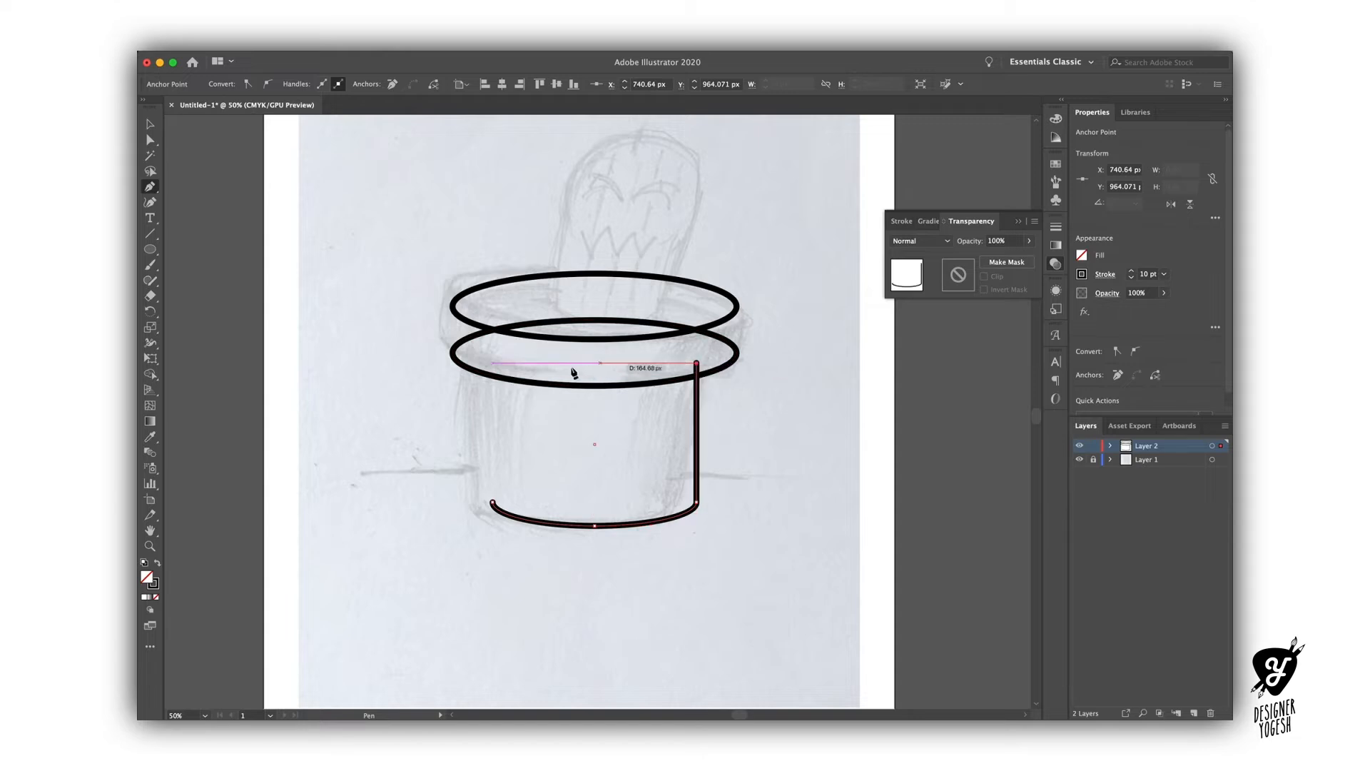
left_click(492, 363)
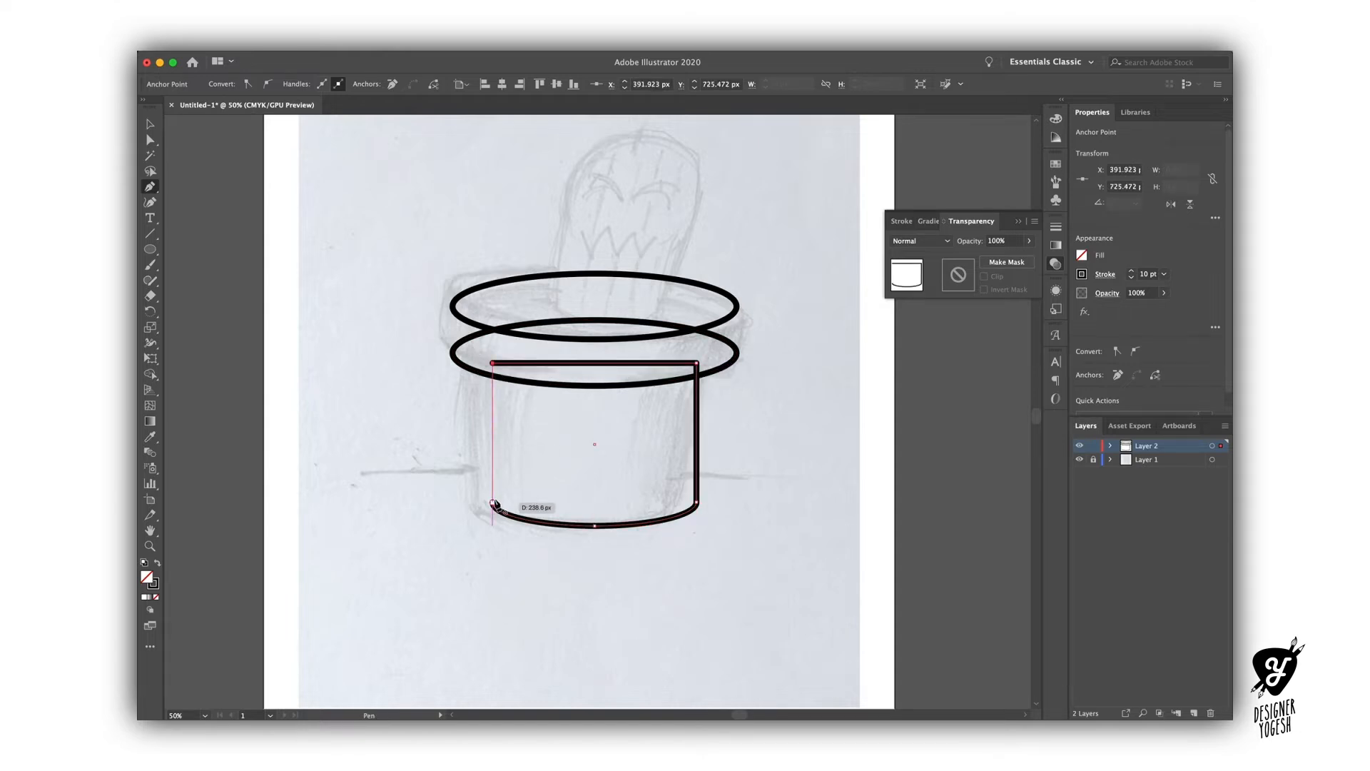
left_click(492, 504)
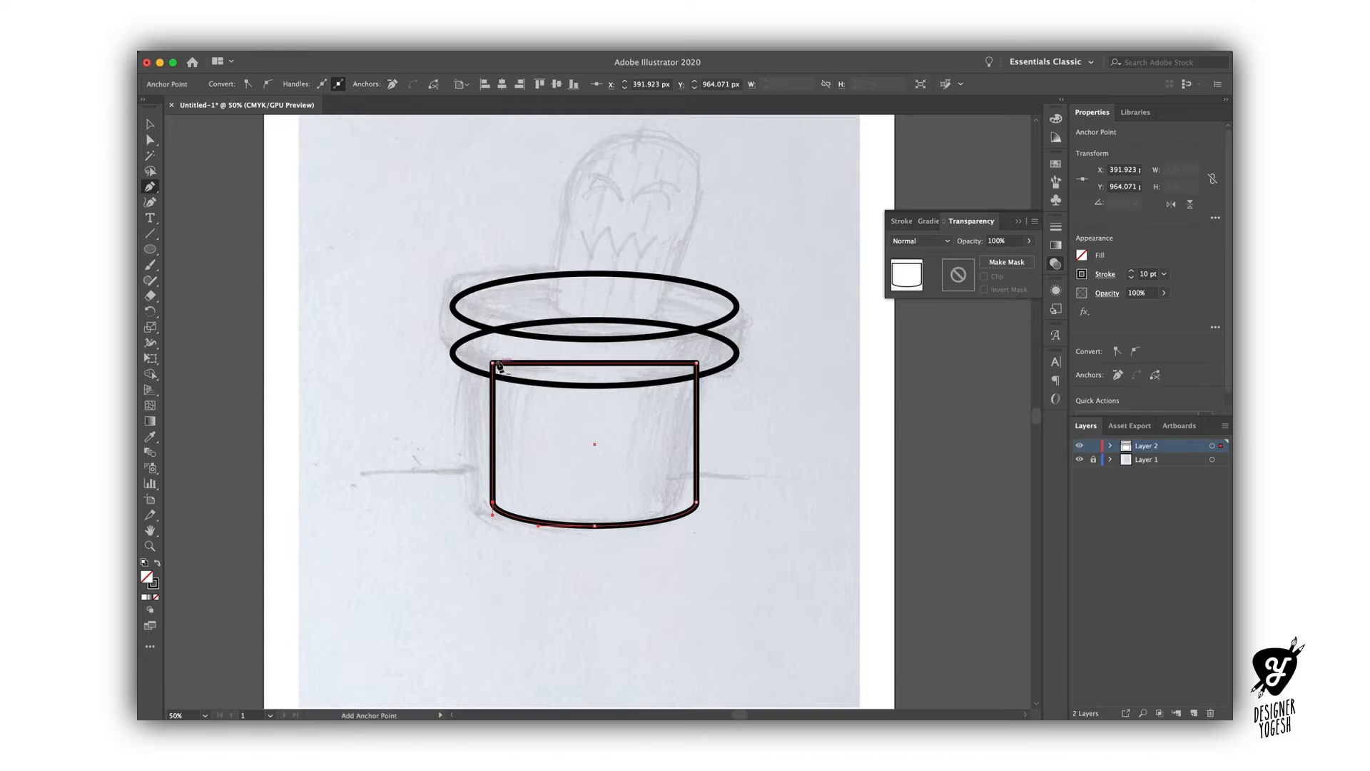
Move the pot body's two upper corner points outward so its sides taper toward the base.
key("a")
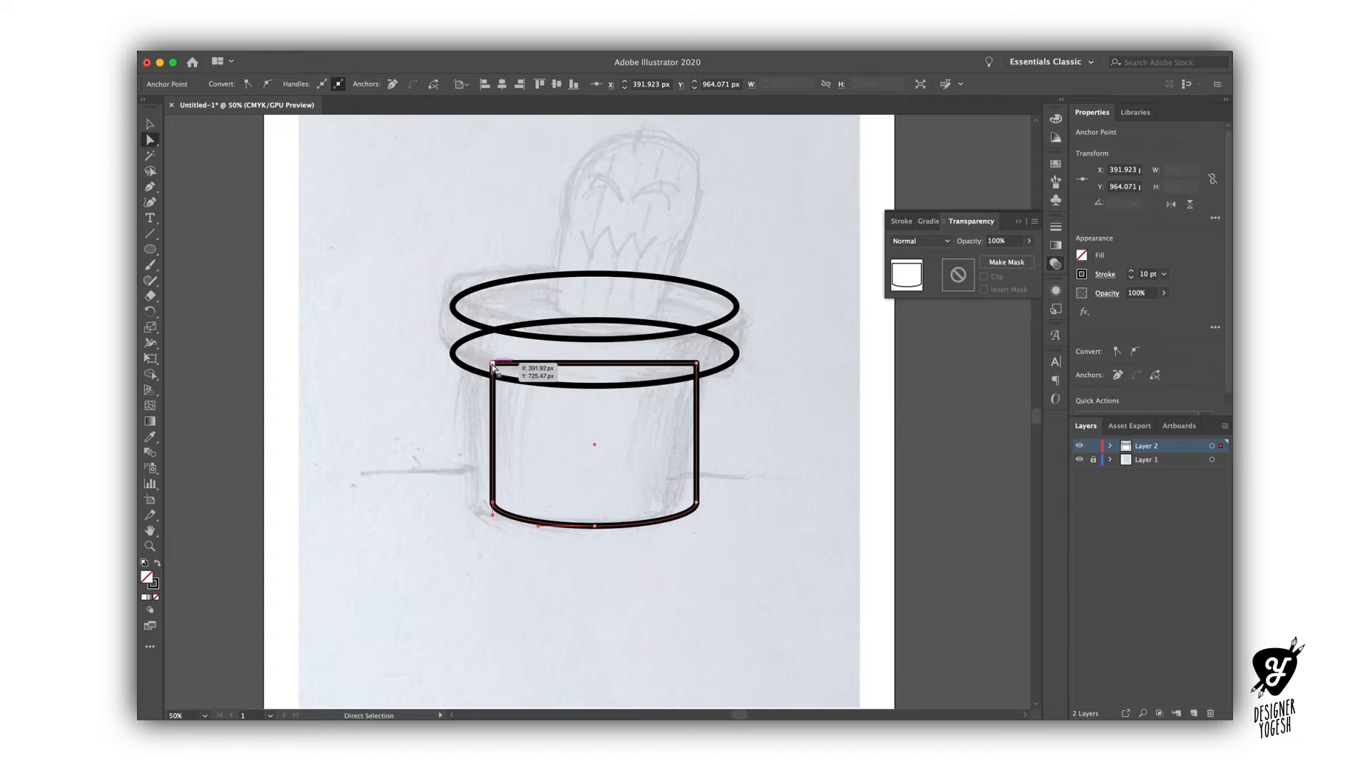
left_click_drag(491, 363, 461, 363)
left_click_drag(696, 366, 729, 365)
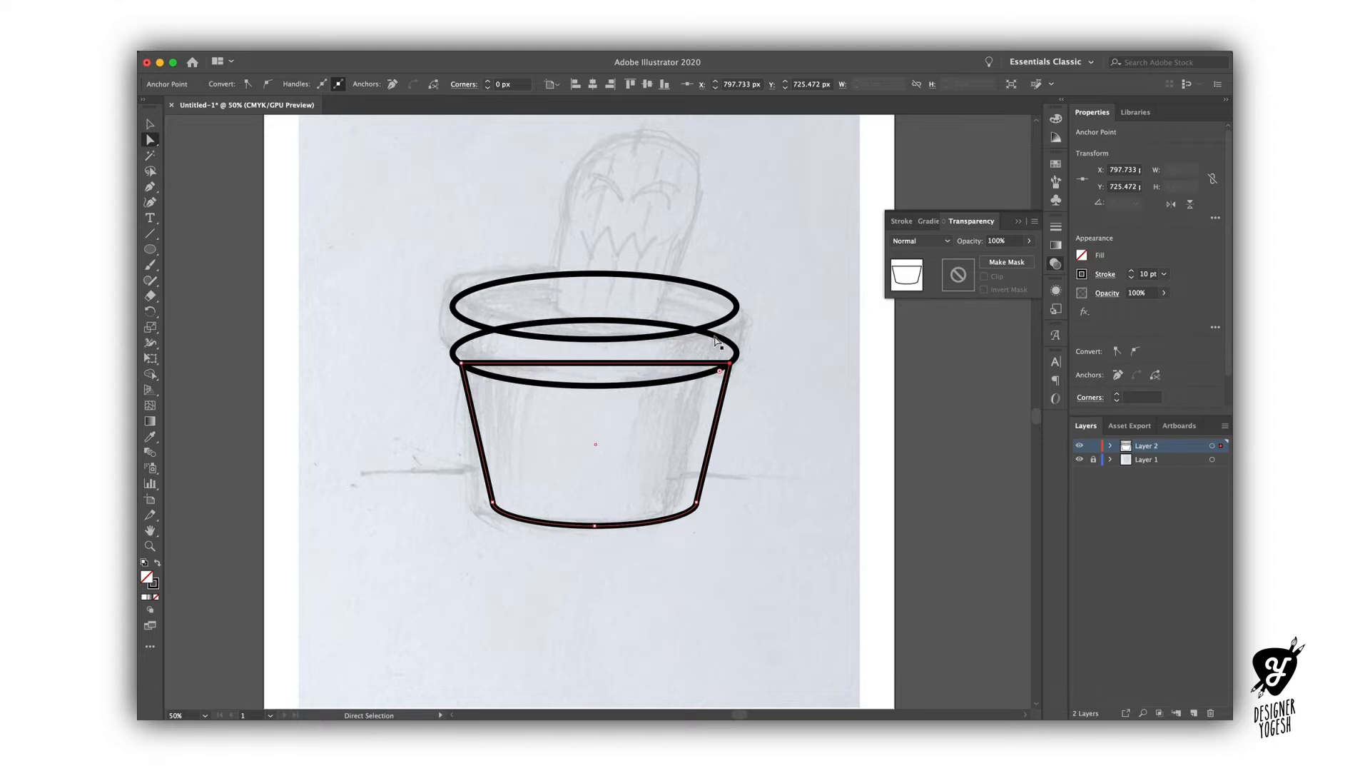
Delete the top anchor point of the rim's lower ellipse, leaving only its lower arc.
left_click(728, 346)
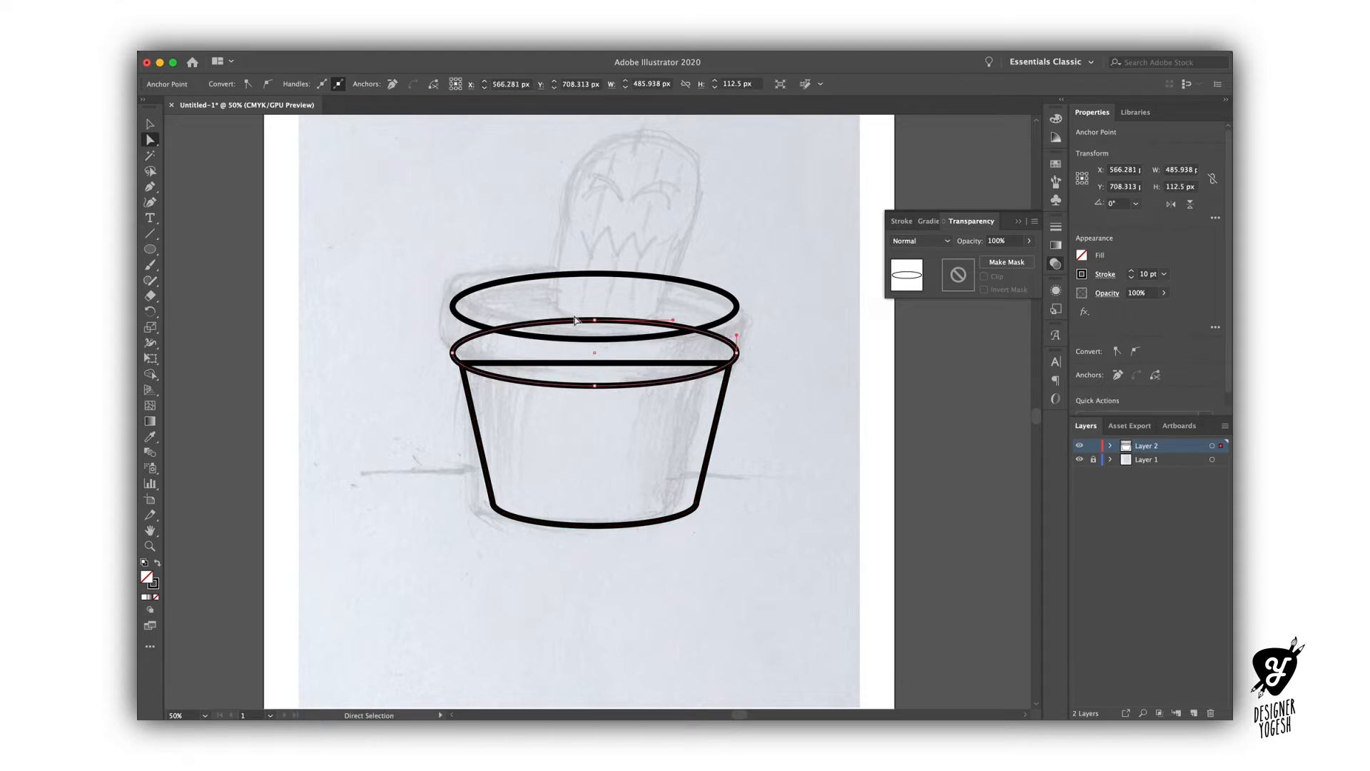
left_click(595, 322)
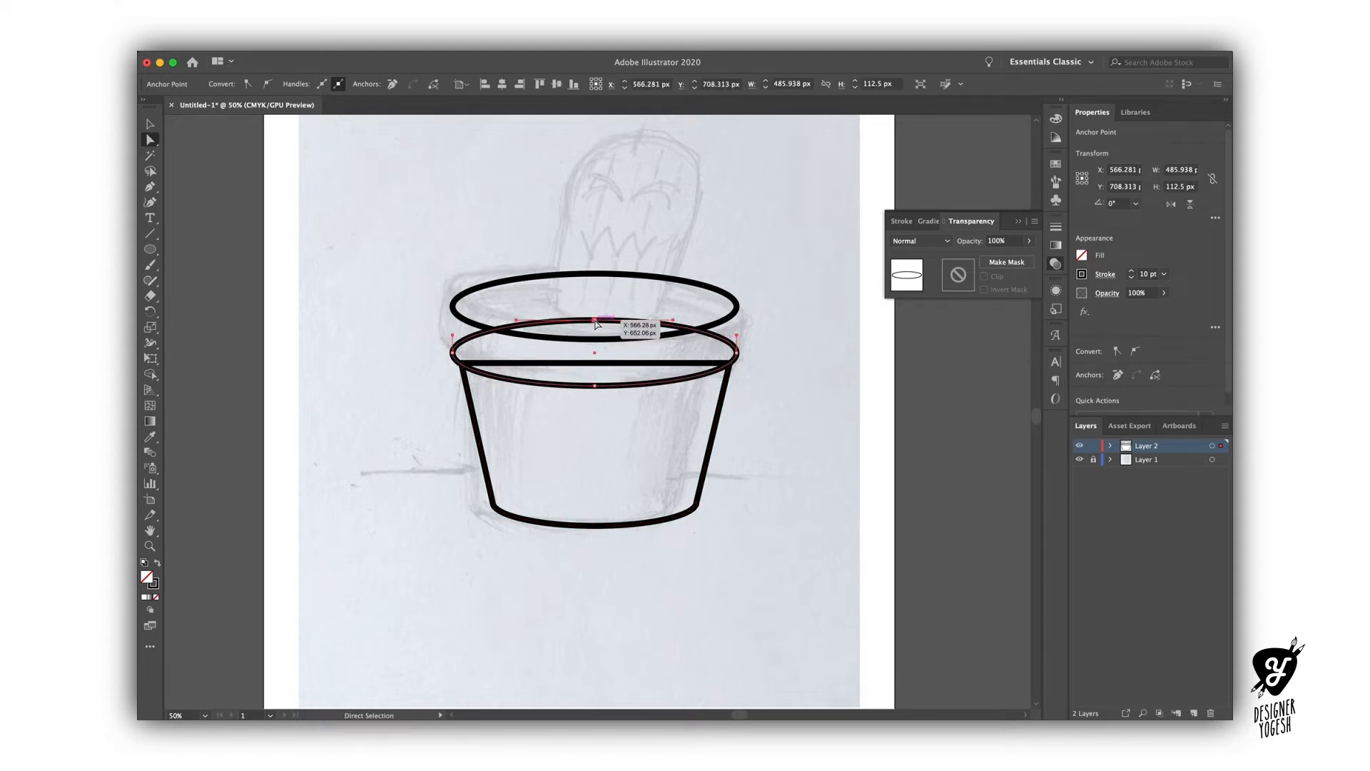
key("Delete")
Close the rim's lower arc with the Pen tool through the left and right points of the opening ellipse.
key("p")
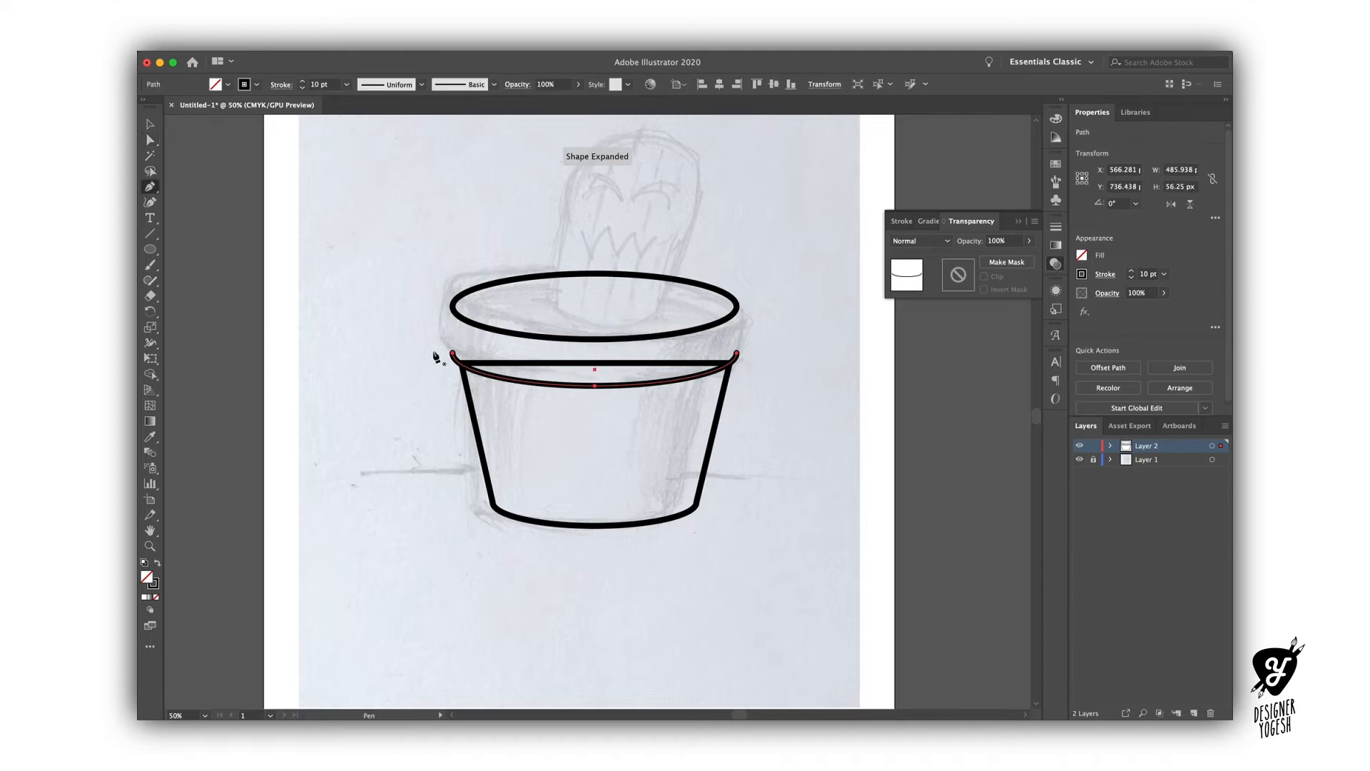
left_click(453, 352)
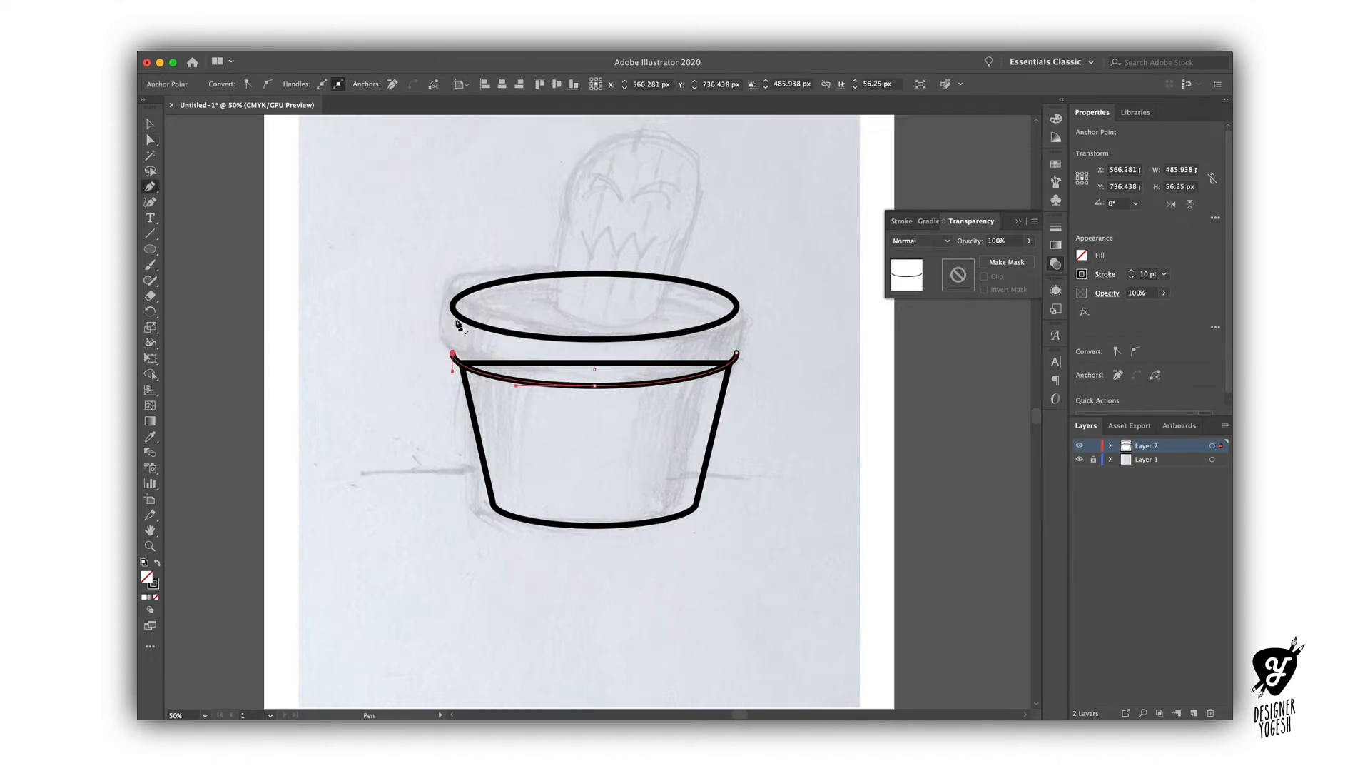
left_click_drag(452, 305, 457, 315)
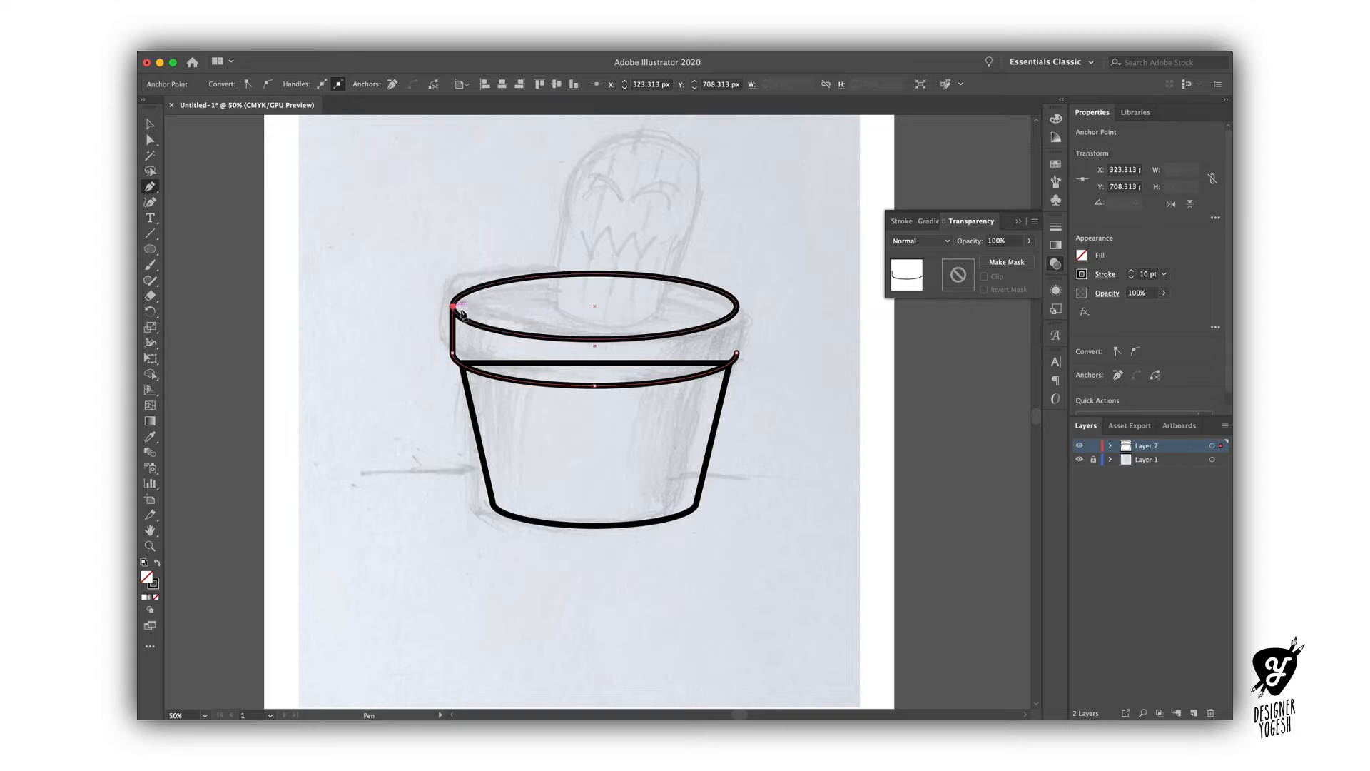
left_click(737, 307)
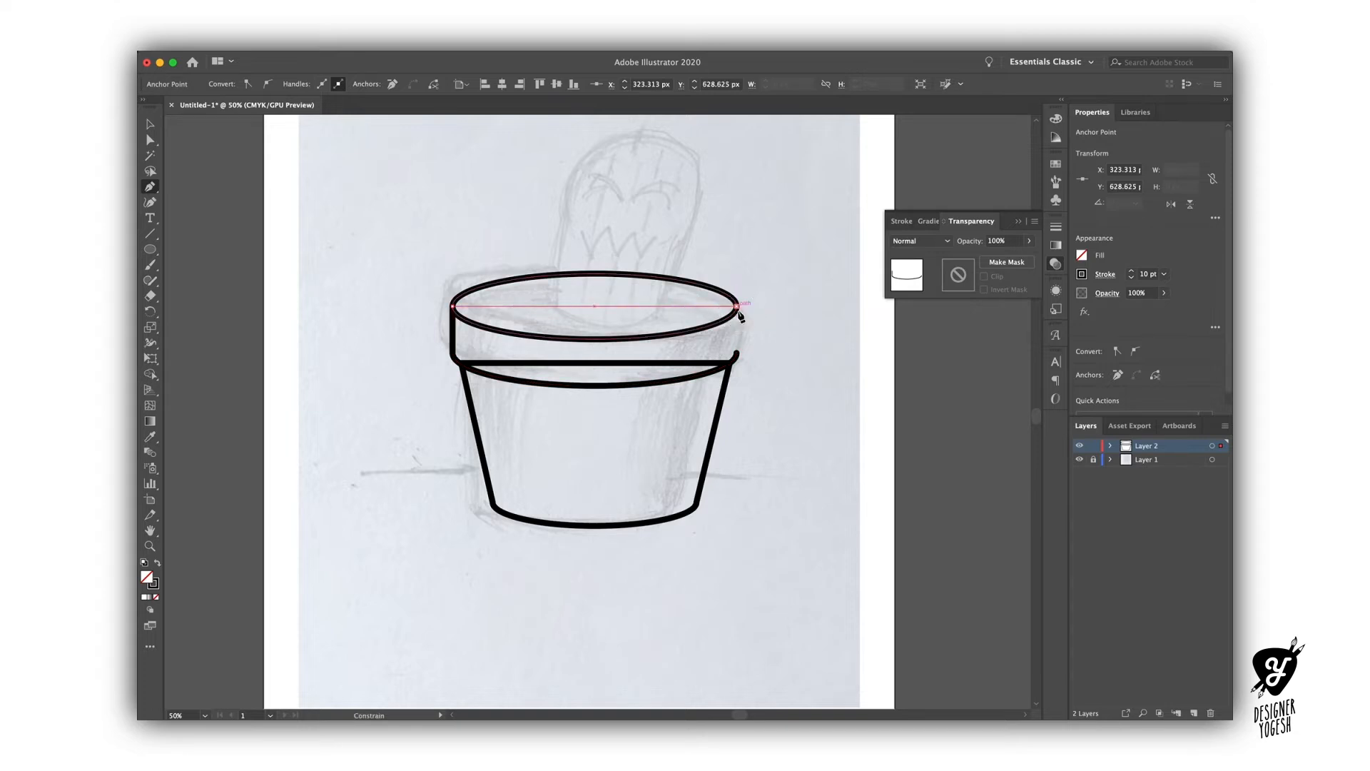
left_click(737, 354)
Align the opening ellipse, rim band and pot body to their horizontal centers, using the rim band as the key object.
key("v")
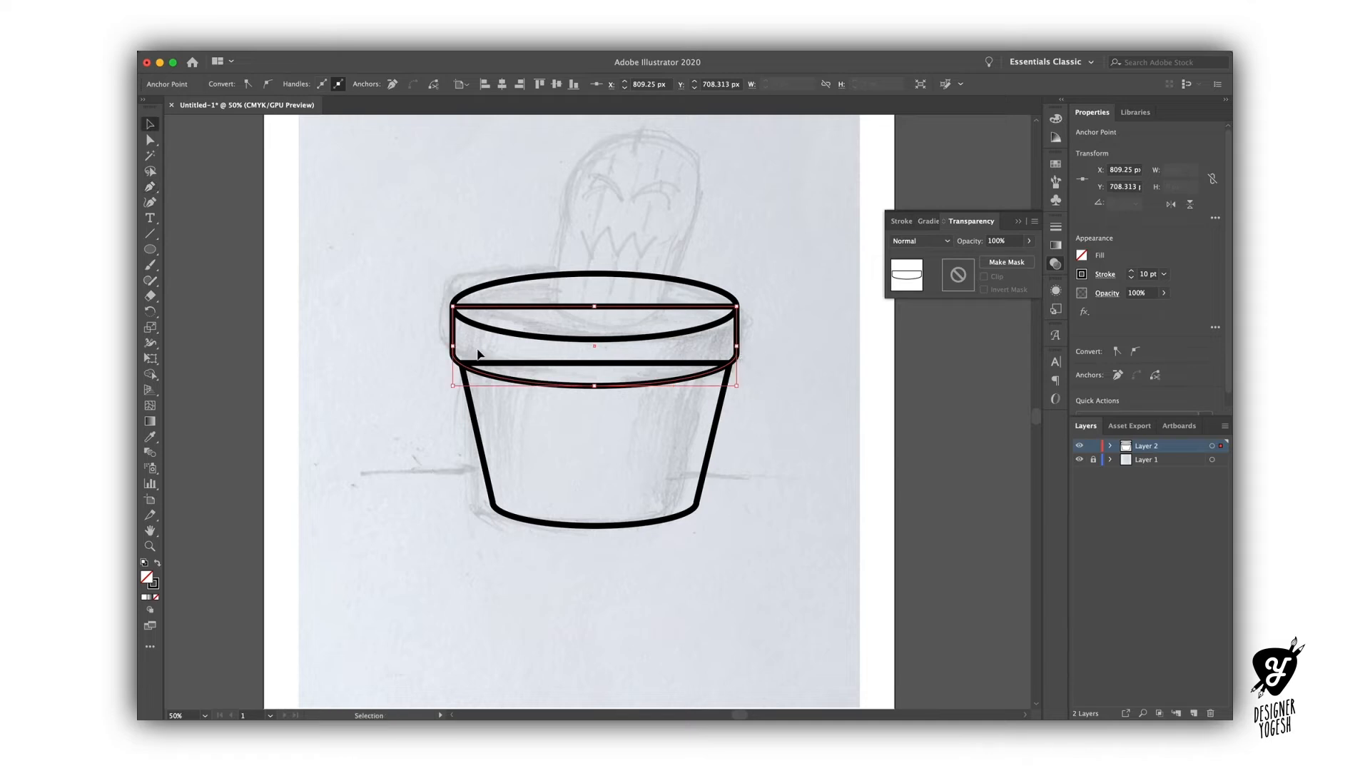
left_click(601, 305)
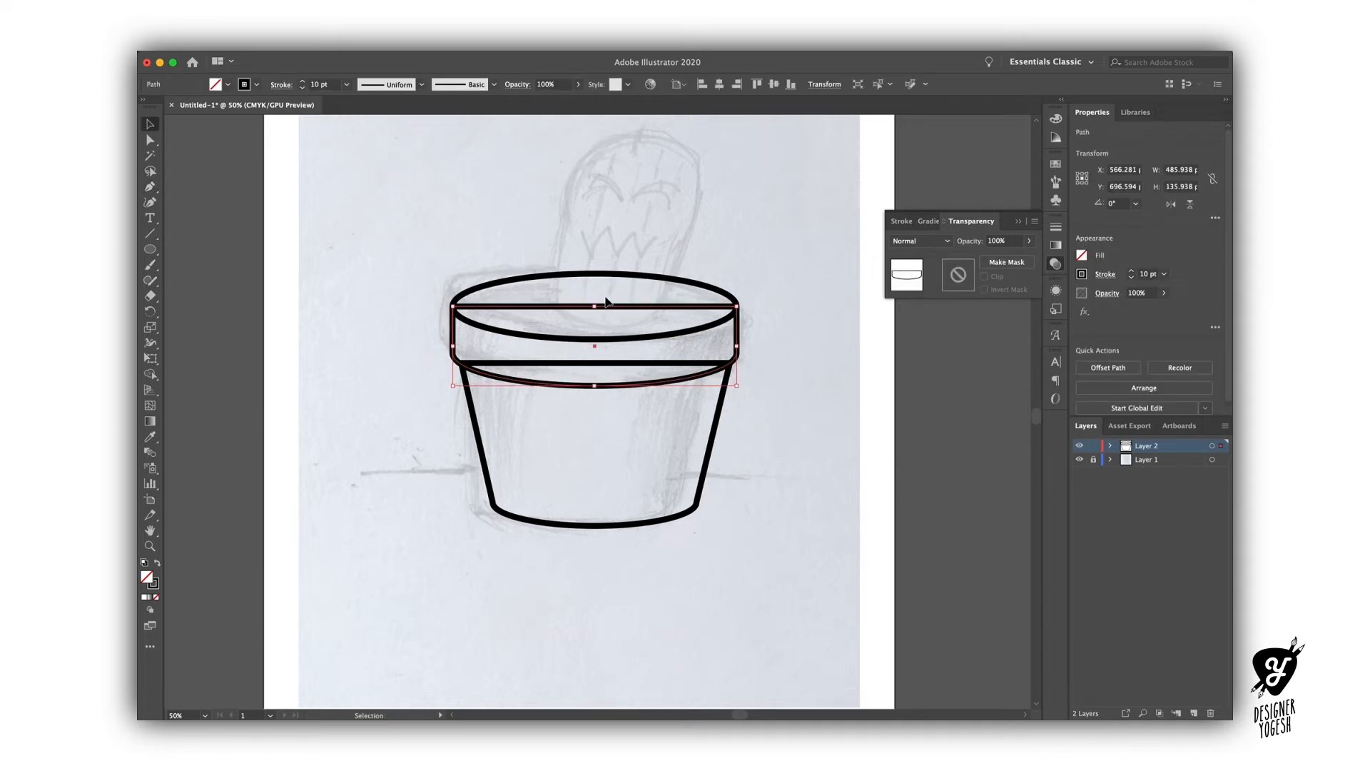
left_click_drag(407, 247, 751, 548)
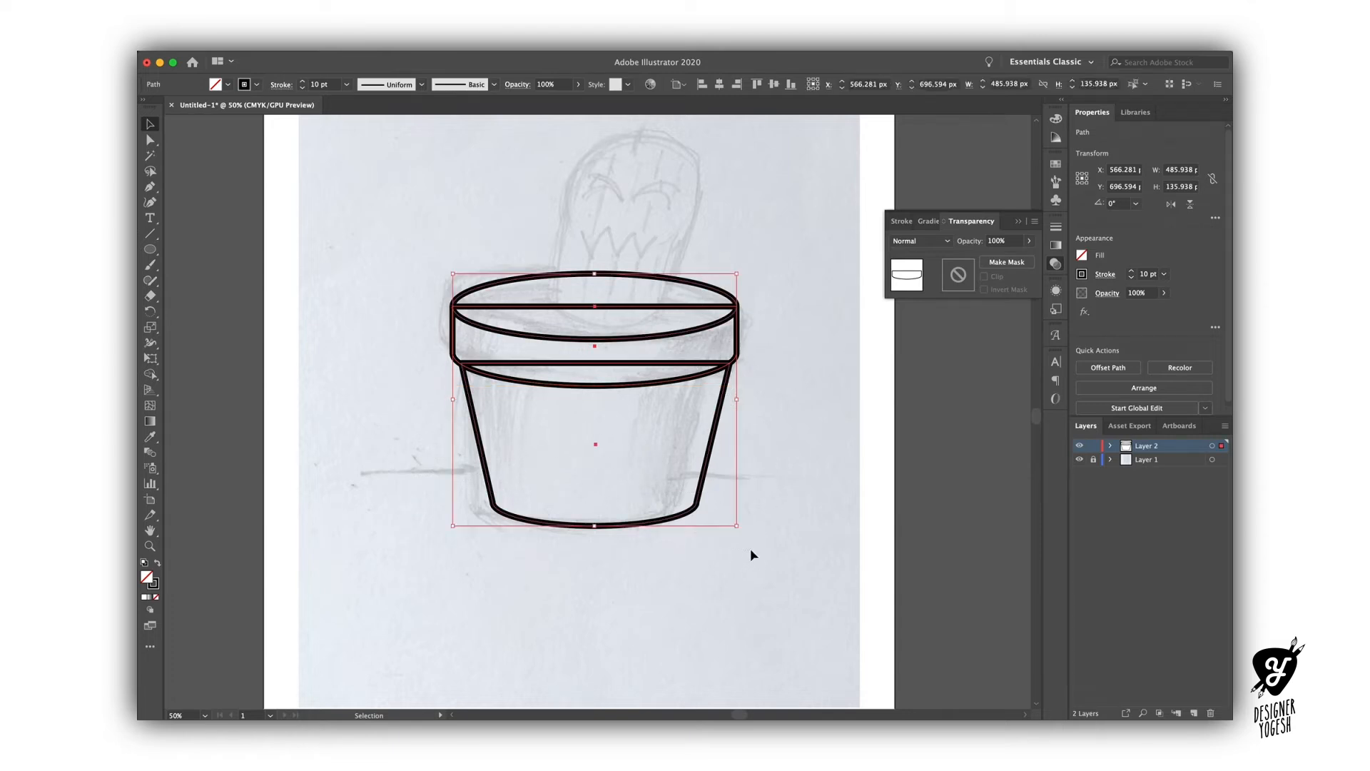
left_click(601, 386)
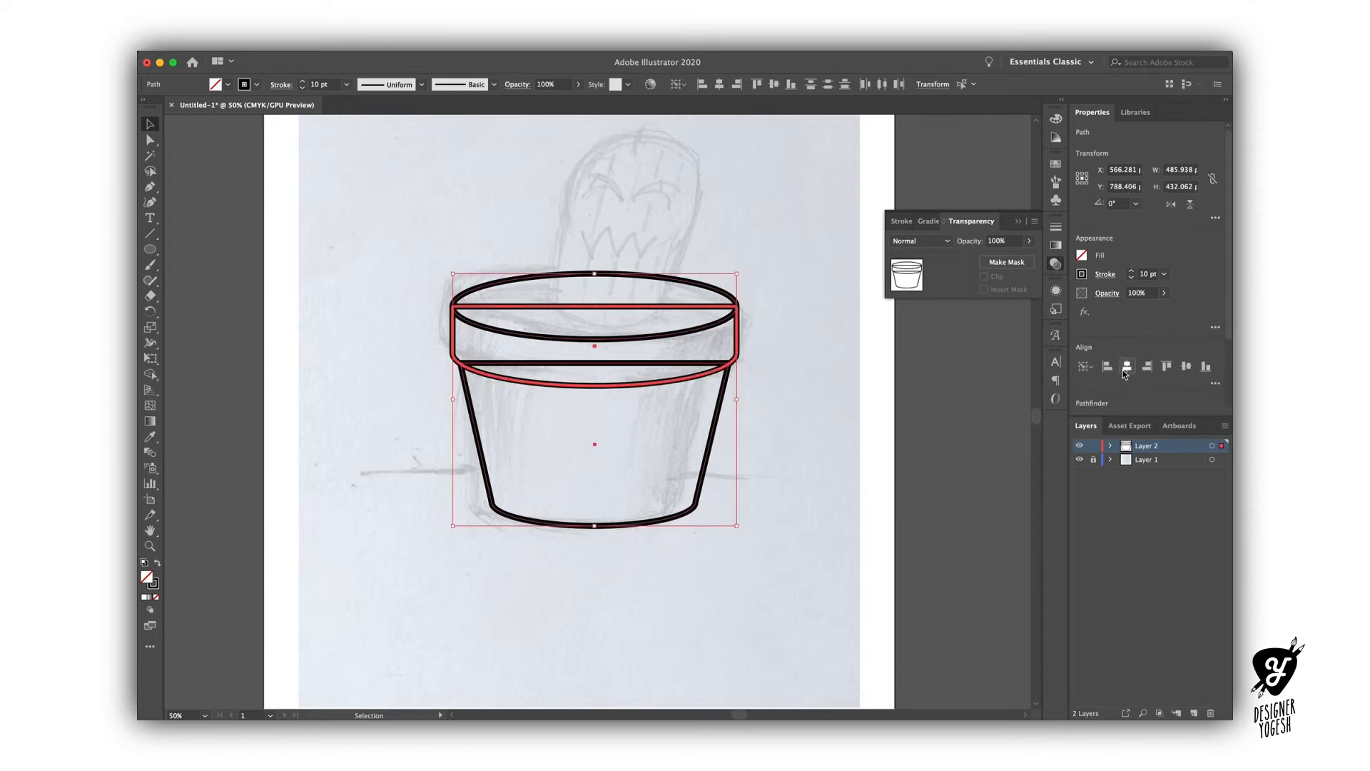
left_click(804, 459)
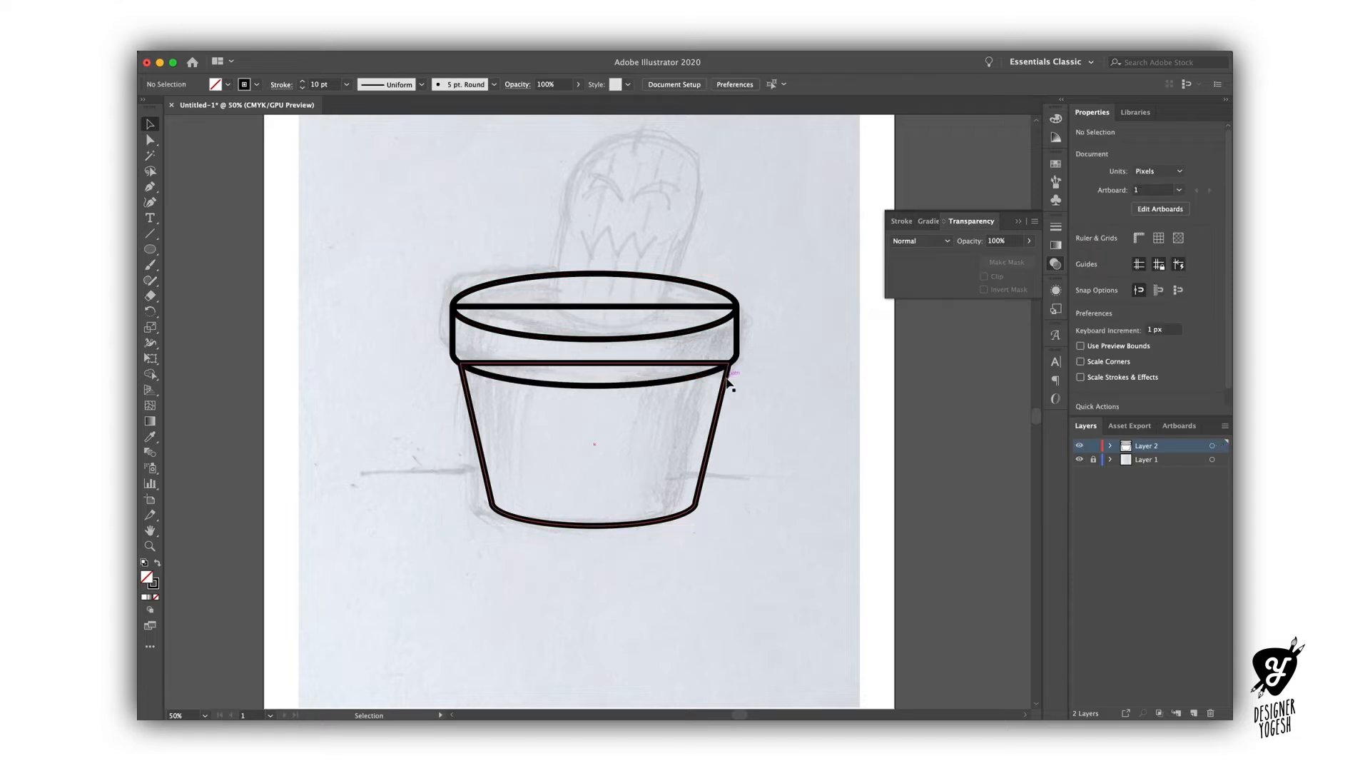
Duplicate the pot's opening ellipse in place and move the copy straight down about 27 px.
left_click_drag(545, 521, 358, 576)
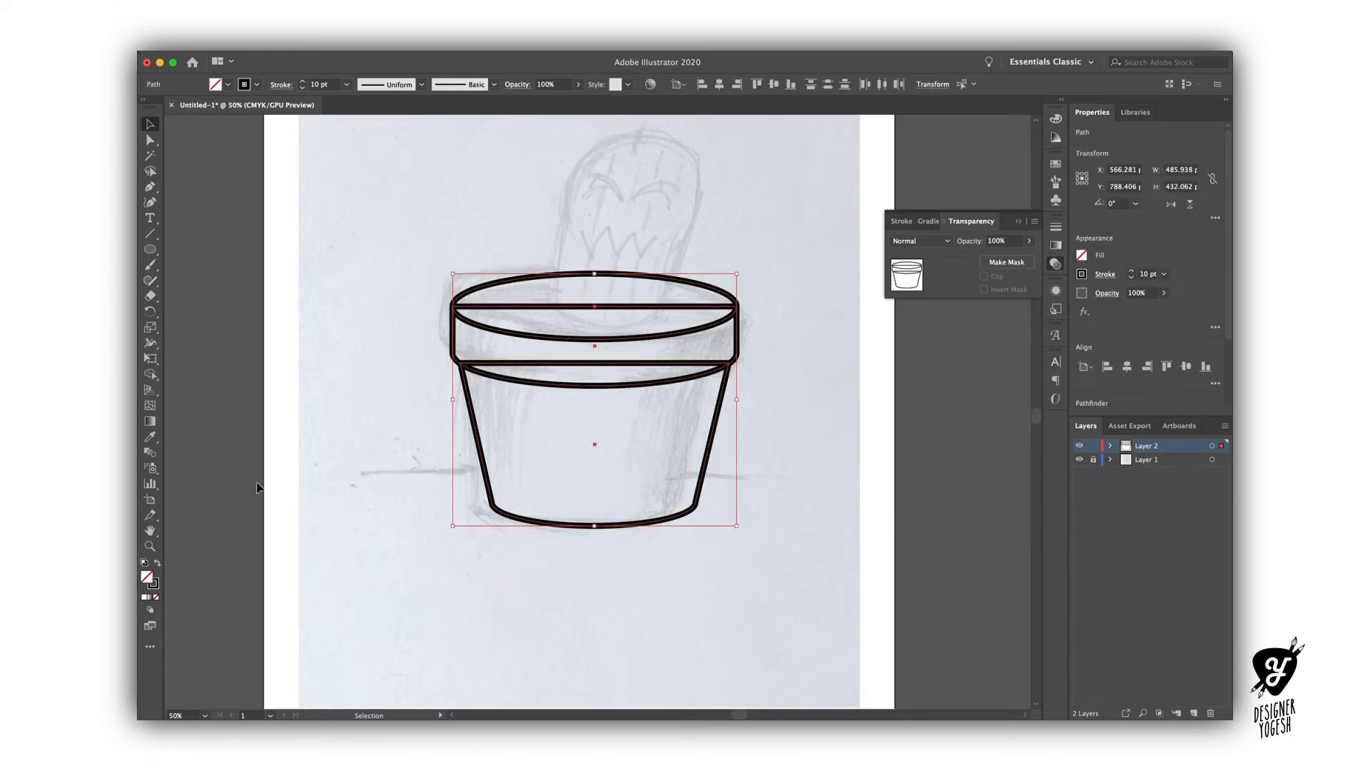
left_click(753, 273)
left_click(704, 291)
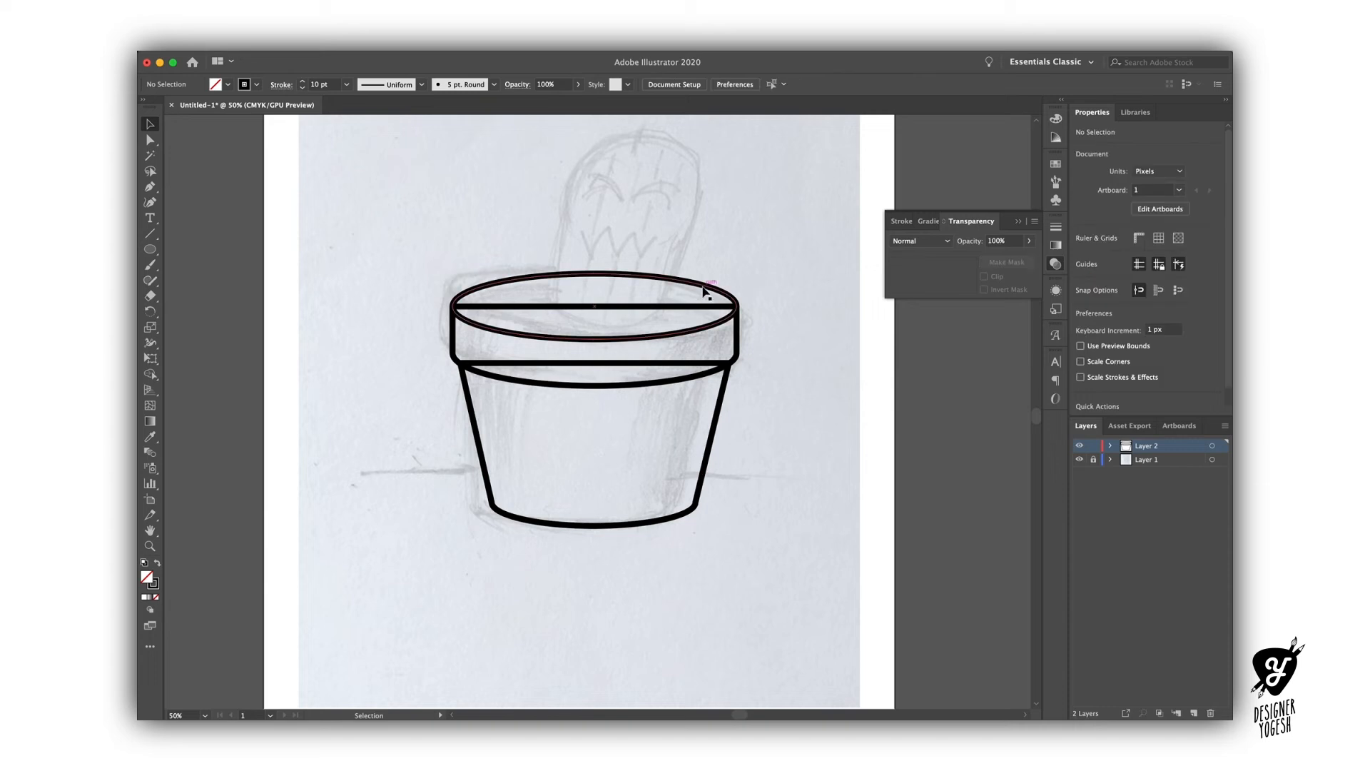
key("super+f")
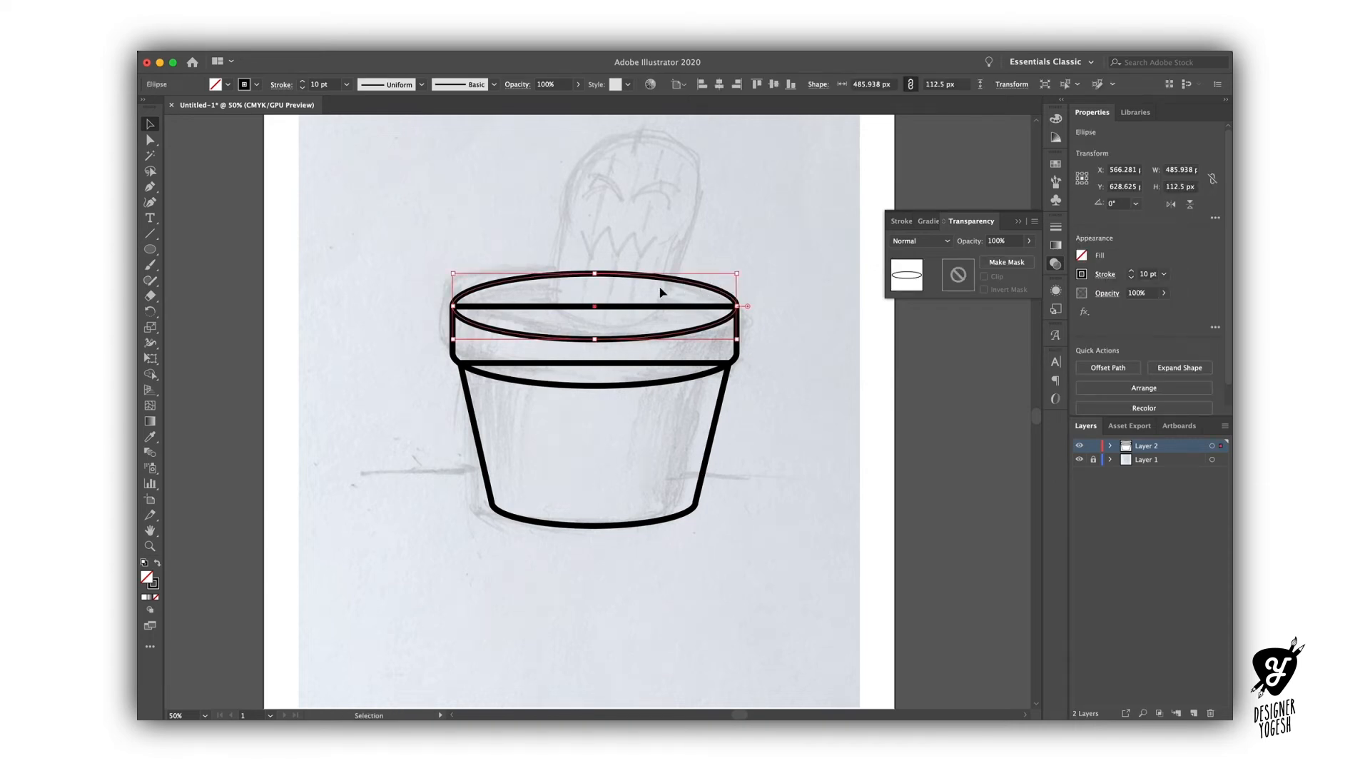
left_click_drag(666, 283, 669, 298)
left_click_drag(804, 261, 430, 554)
left_click(340, 349)
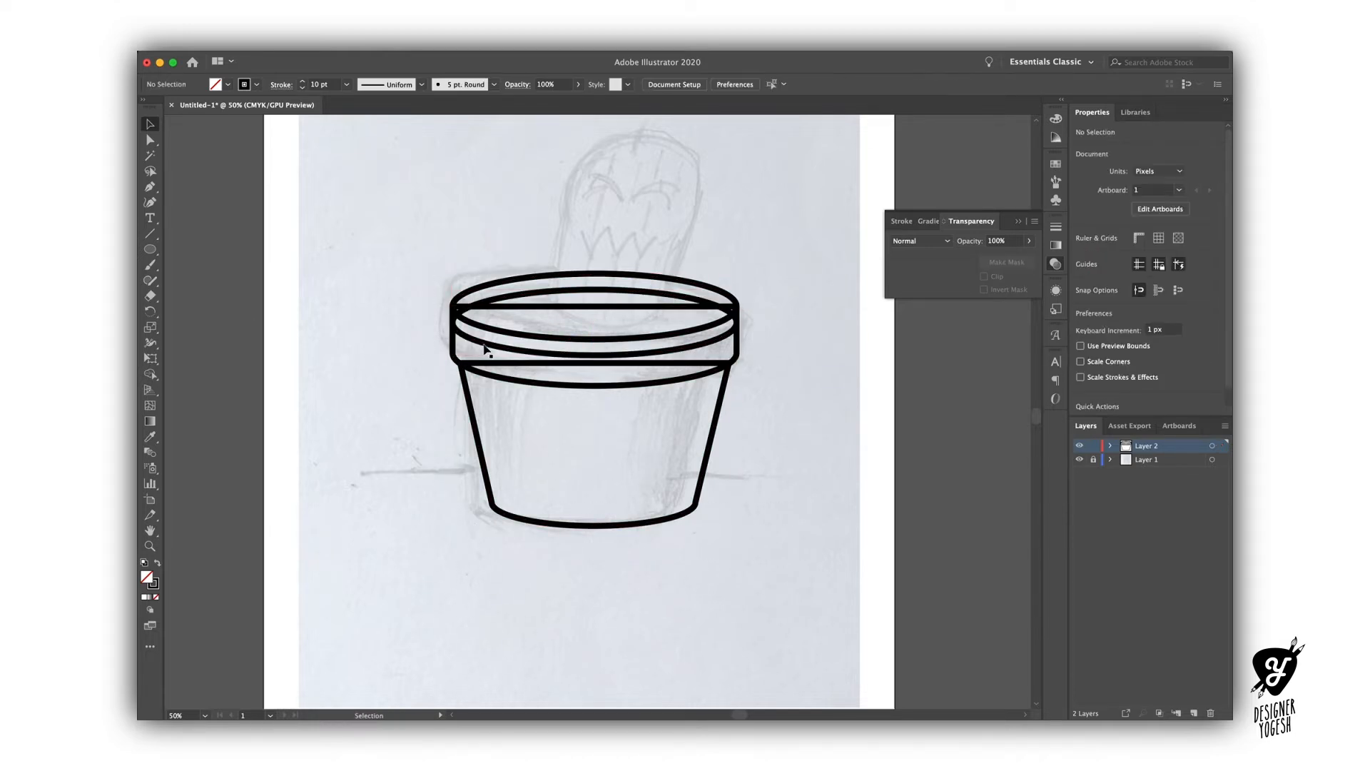
Delete the bottom anchor point of the copied ellipse, leaving only its upper arc inside the pot opening.
left_click(491, 348)
key("a")
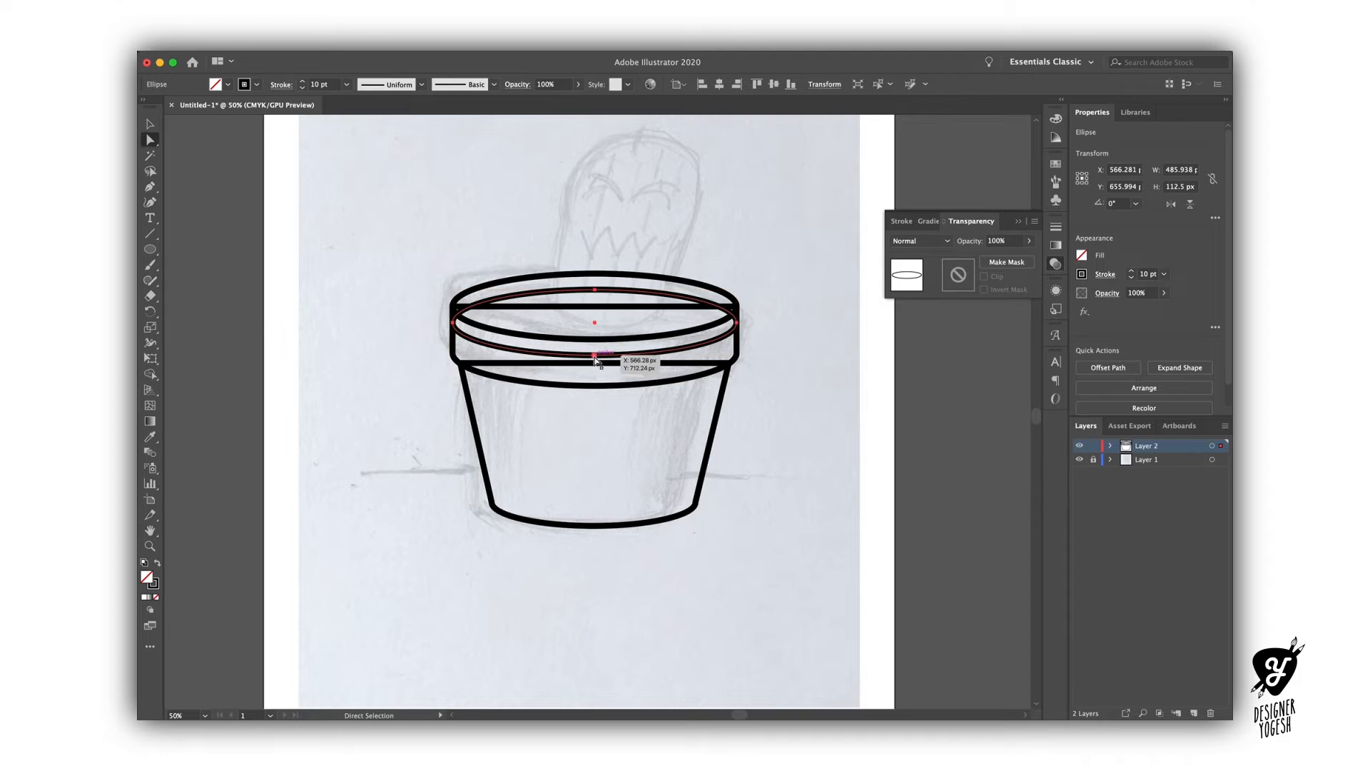
left_click(596, 356)
key("Delete")
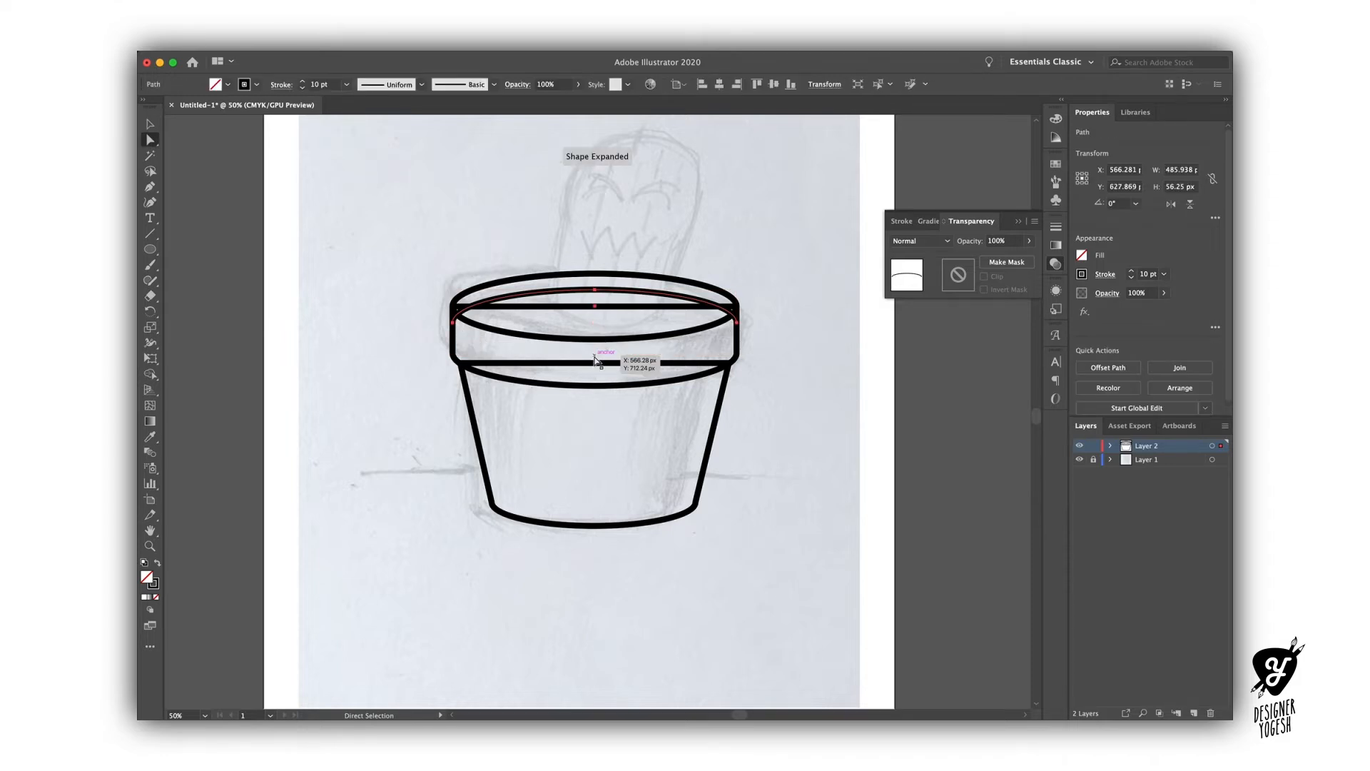
left_click(150, 125)
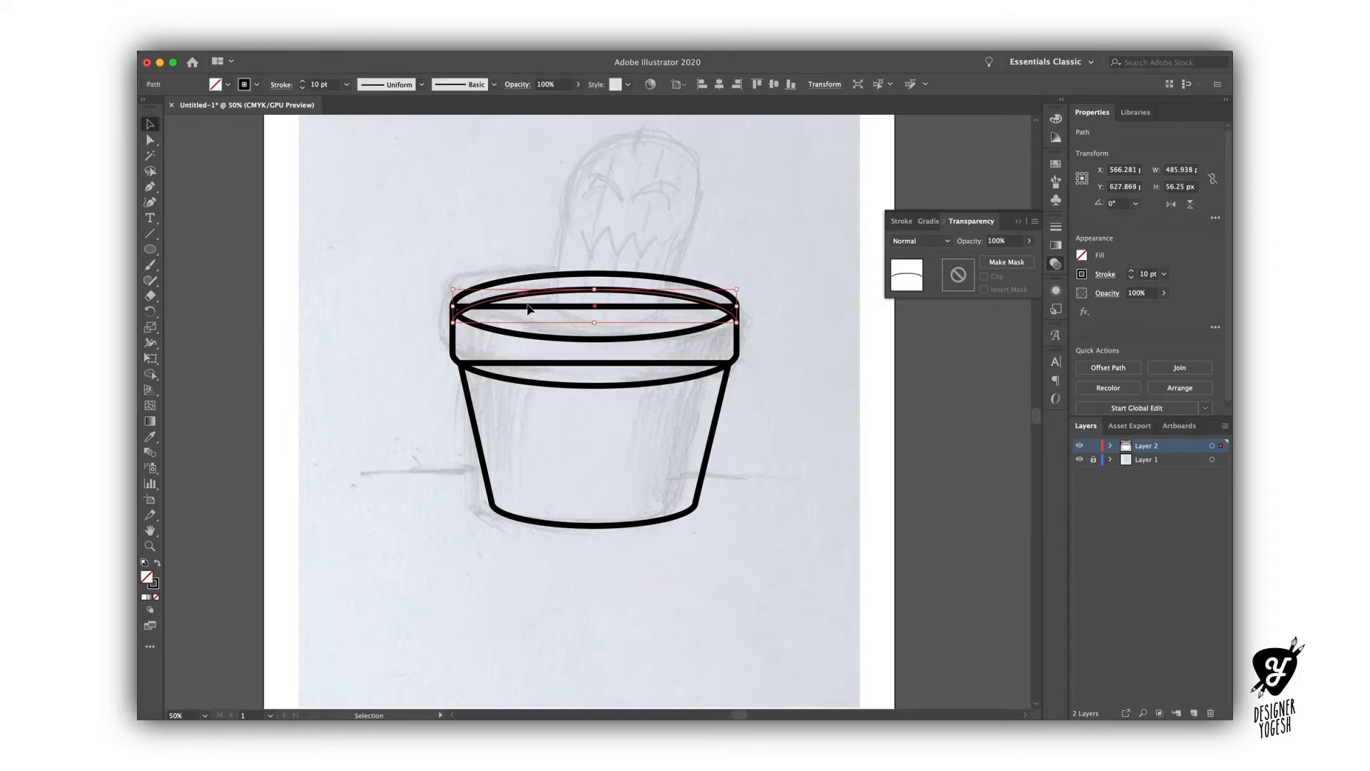
Move the anchor points of the pot body's base down 50 px to make the pot taller.
left_click_drag(418, 240, 818, 581)
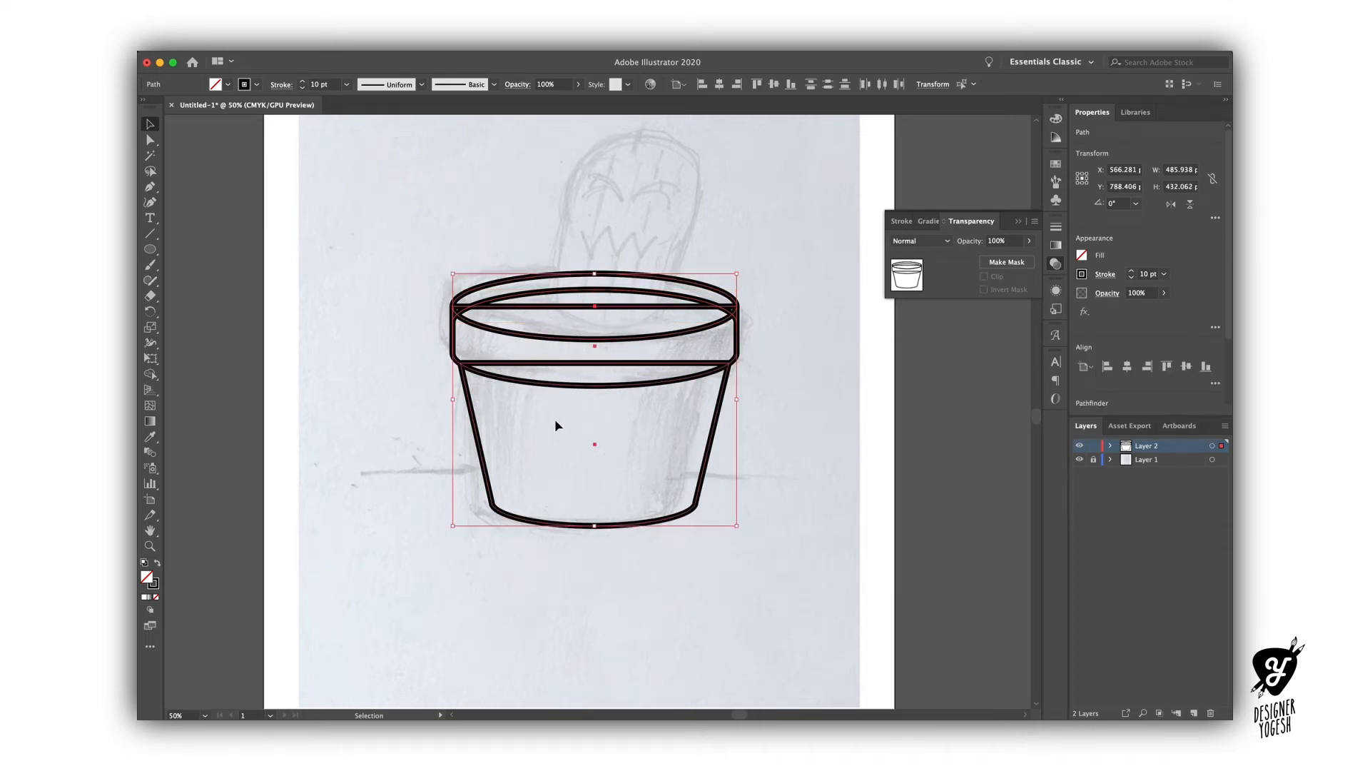
key("a")
left_click_drag(743, 492, 451, 578)
key("shift+Down")
key("shift+Down")
key("shift+Down")
key("shift+Down")
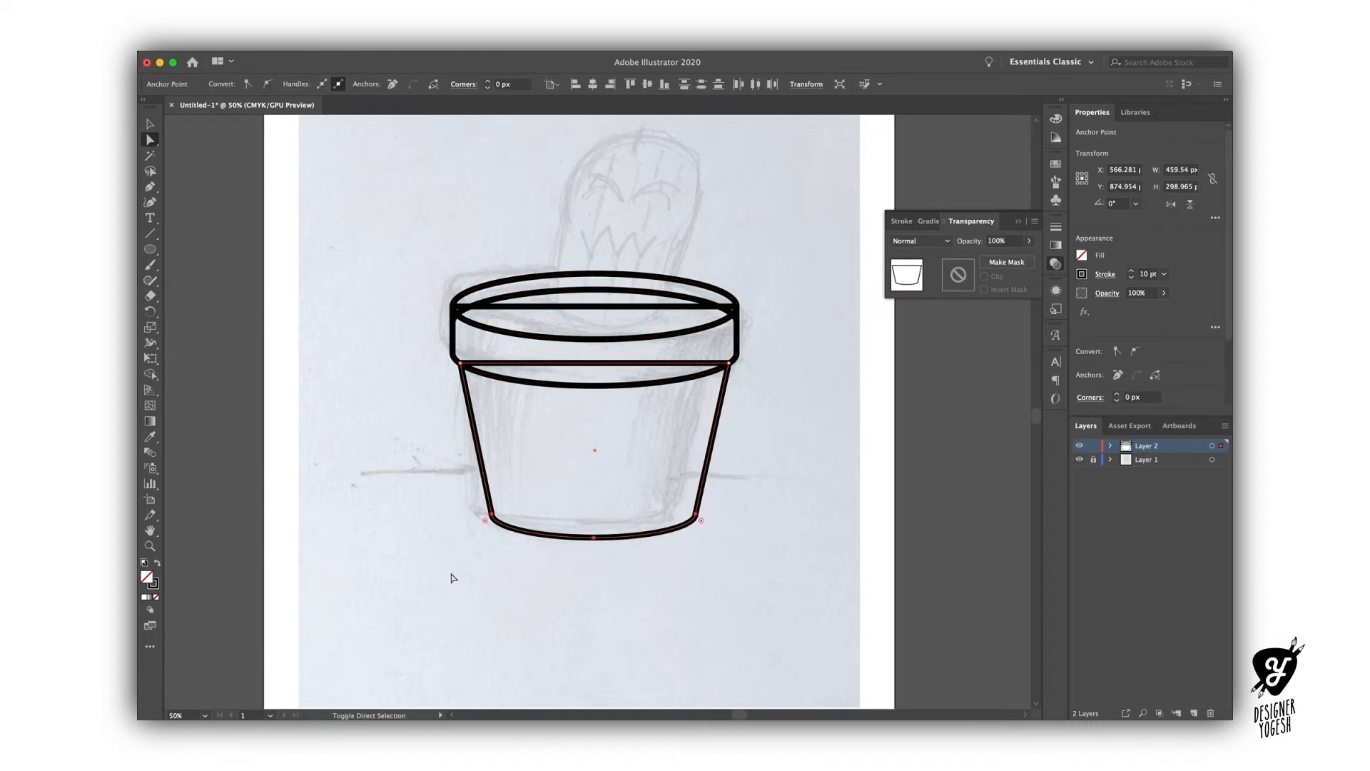
Merge the divided regions of the inner opening and the crescent along the back rim with the Shape Builder tool.
key("v")
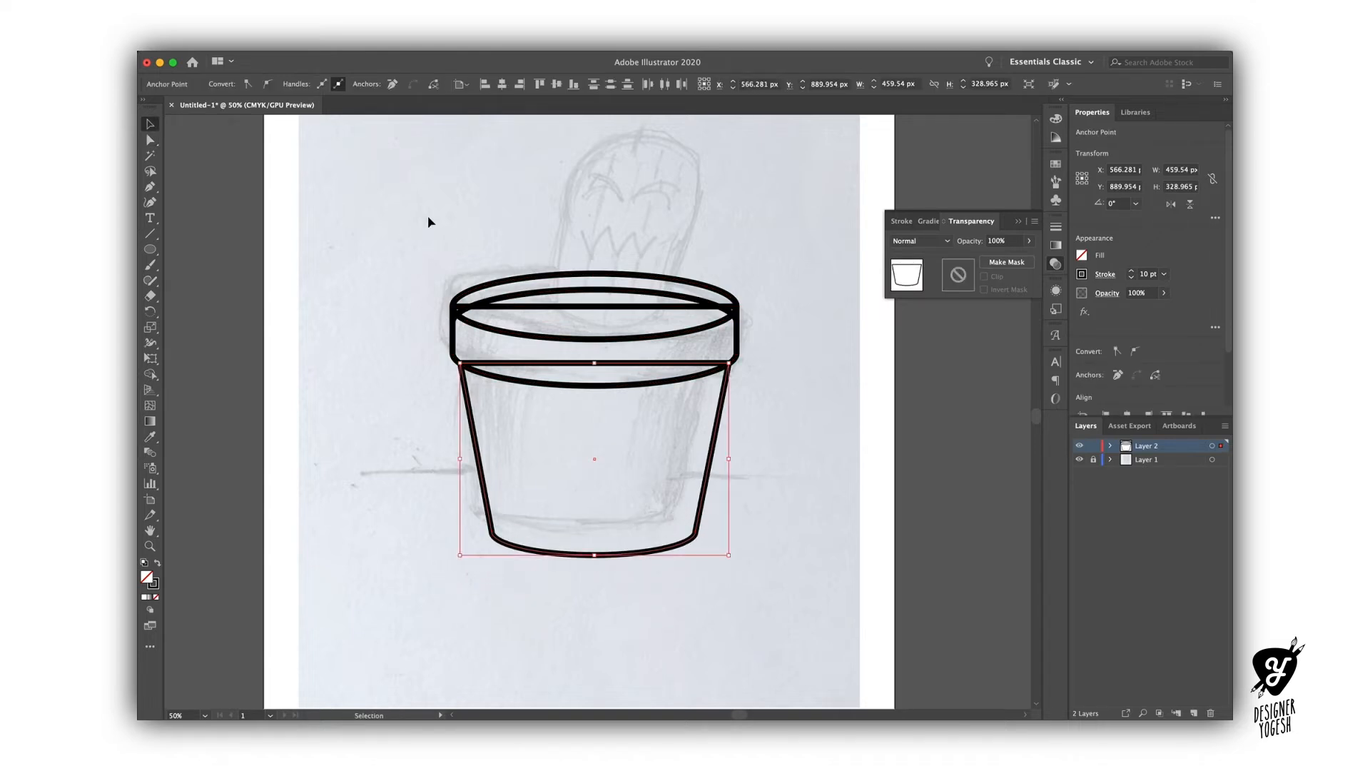
left_click_drag(429, 222, 769, 604)
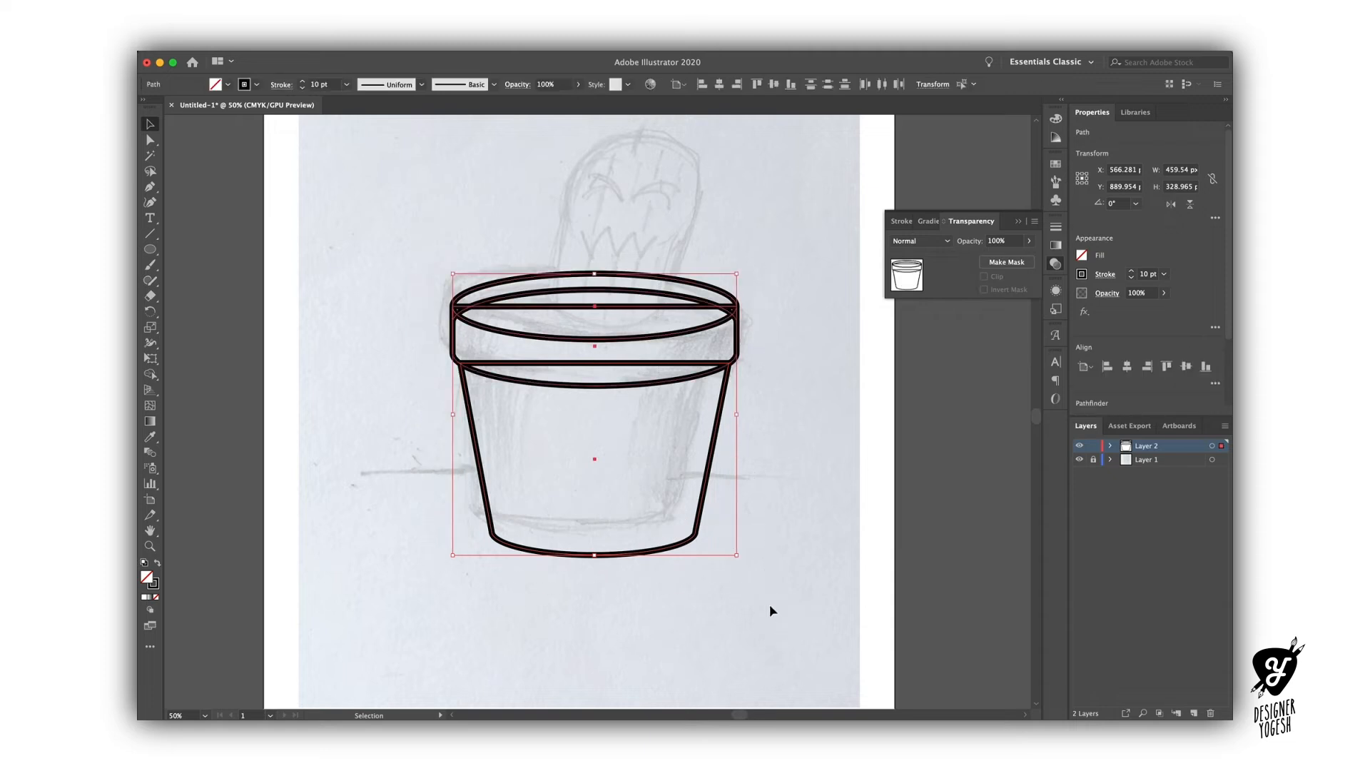
left_click(152, 375)
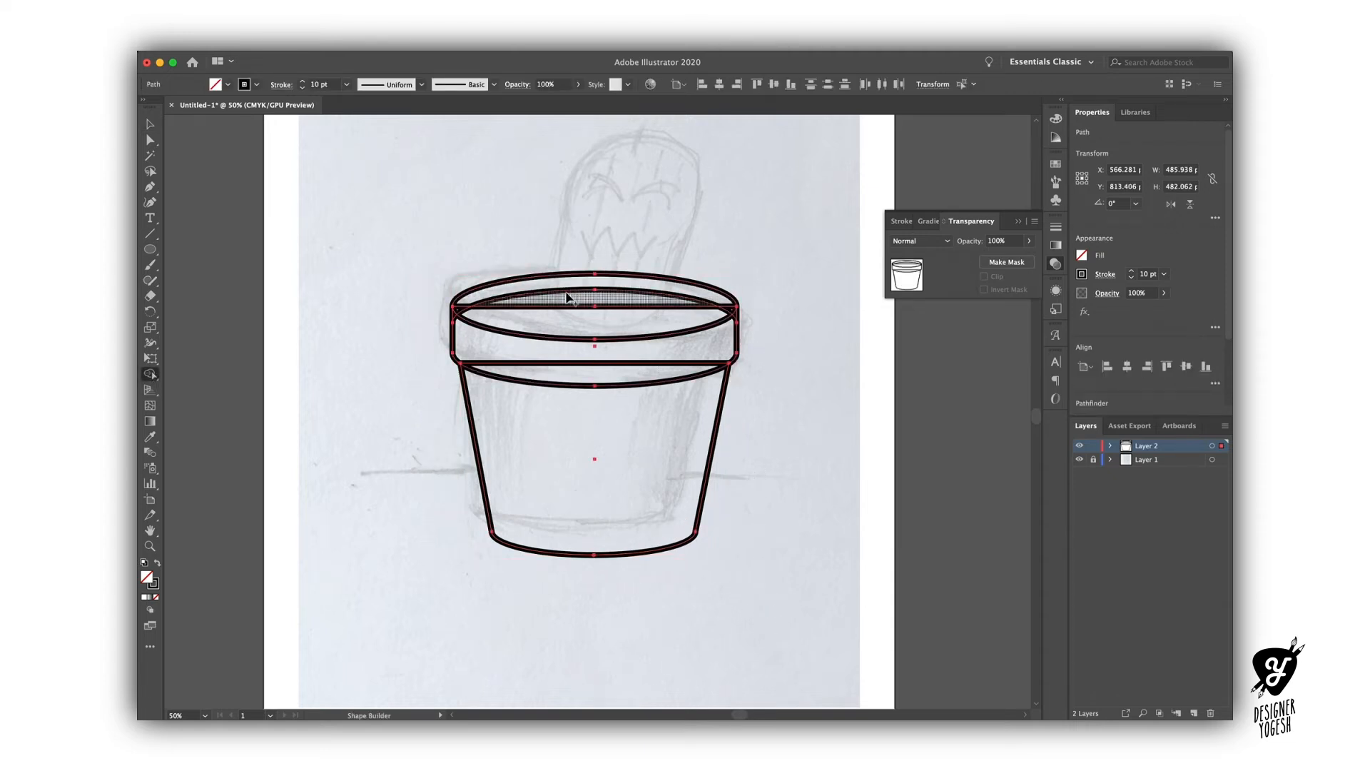
mouse_move(568, 305)
left_mouse_down()
mouse_move(530, 312)
mouse_move(673, 326)
mouse_move(724, 303)
left_mouse_up()
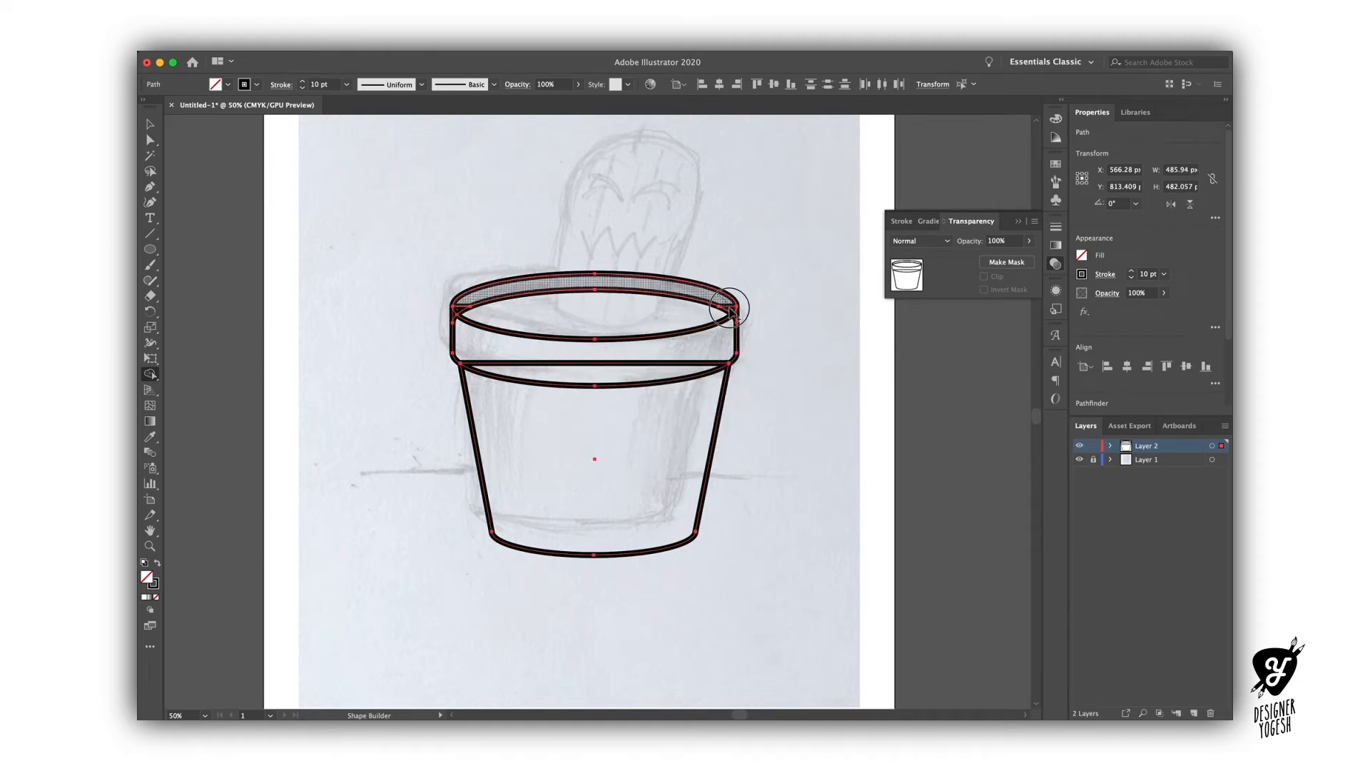
left_click_drag(475, 298, 463, 312)
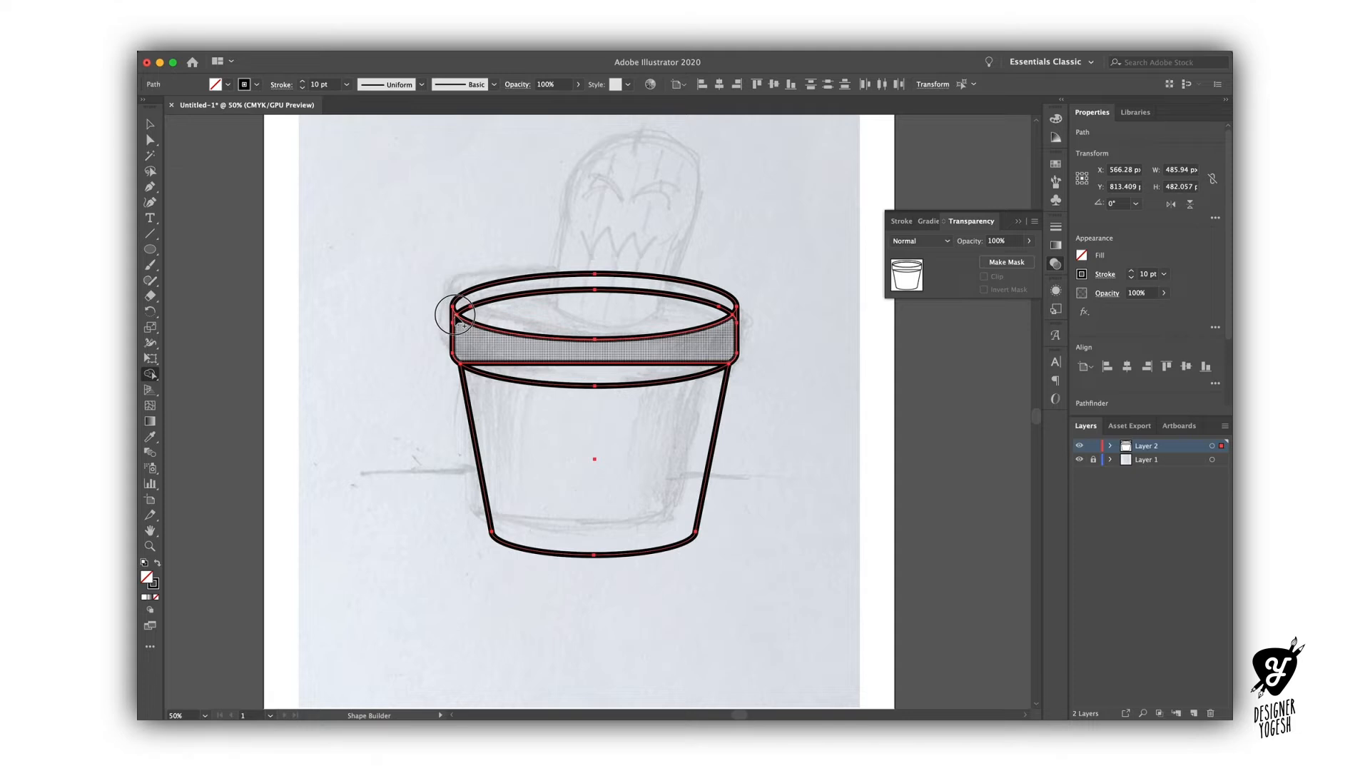
Merge the regions of the pot's front rim band into one shape with the Shape Builder tool.
left_click(505, 352)
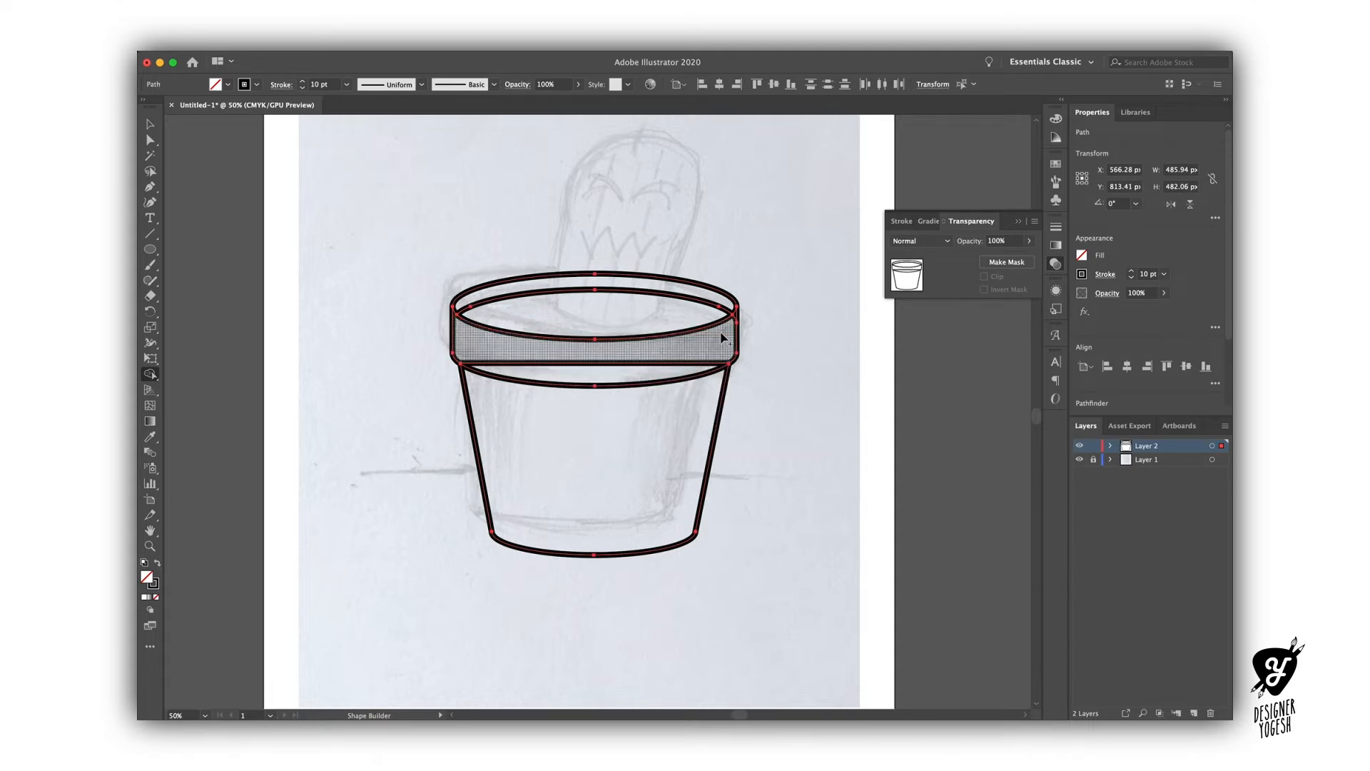
mouse_move(476, 352)
left_mouse_down()
mouse_move(671, 360)
mouse_move(727, 334)
left_mouse_up()
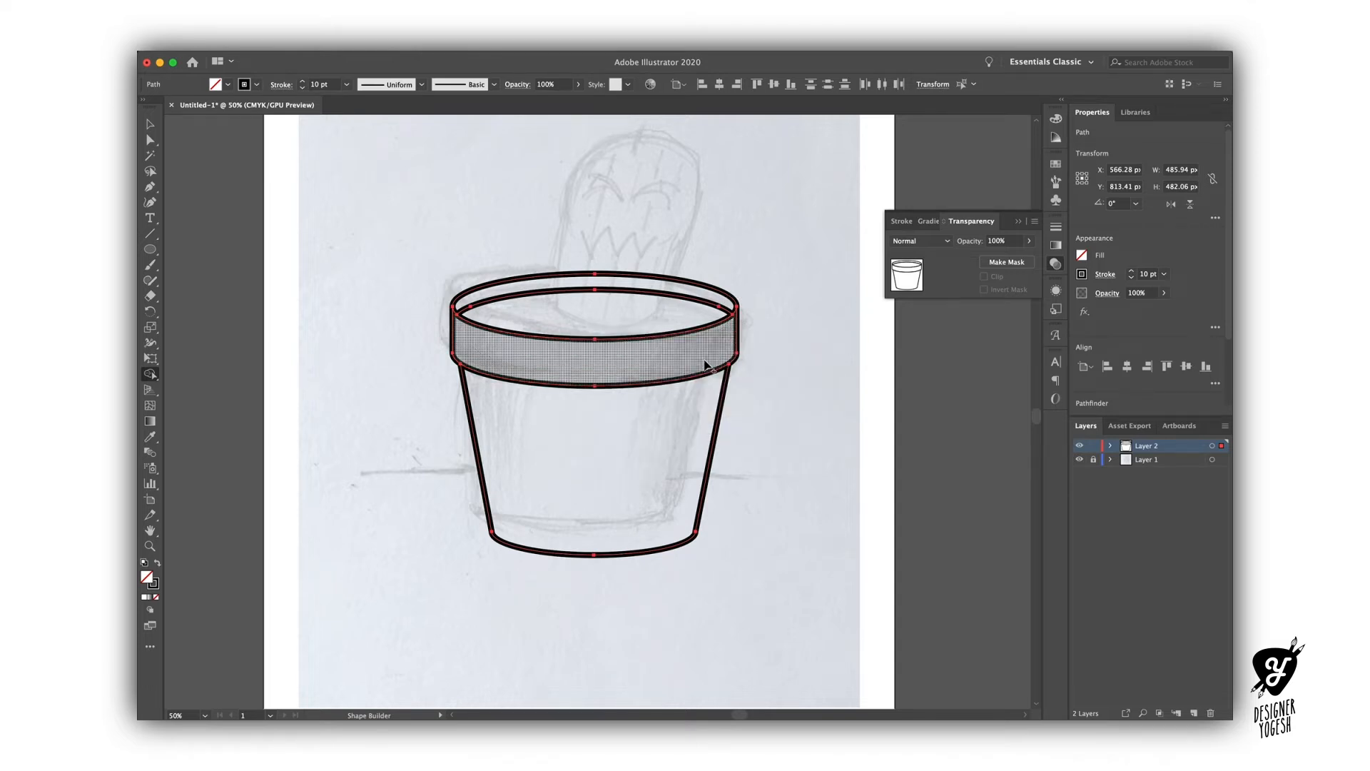
key("v")
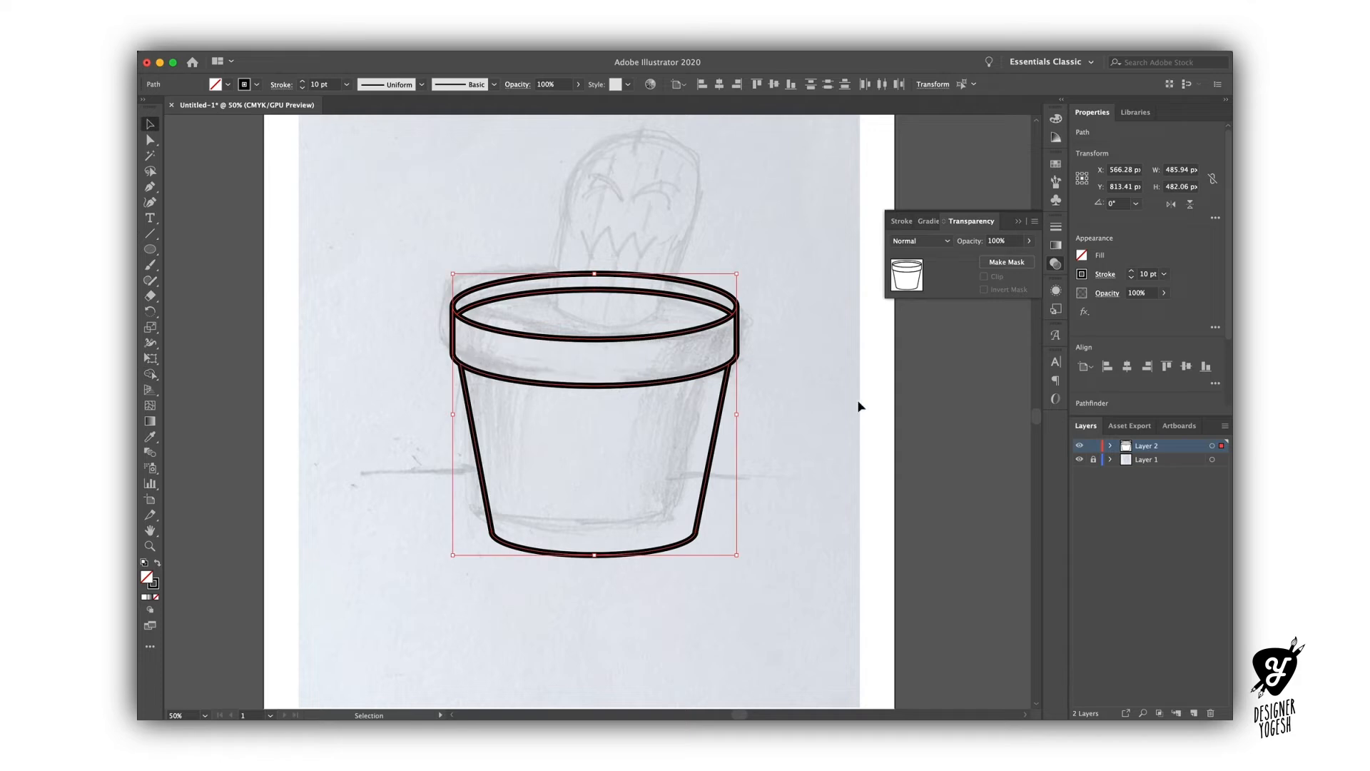
left_click(857, 404)
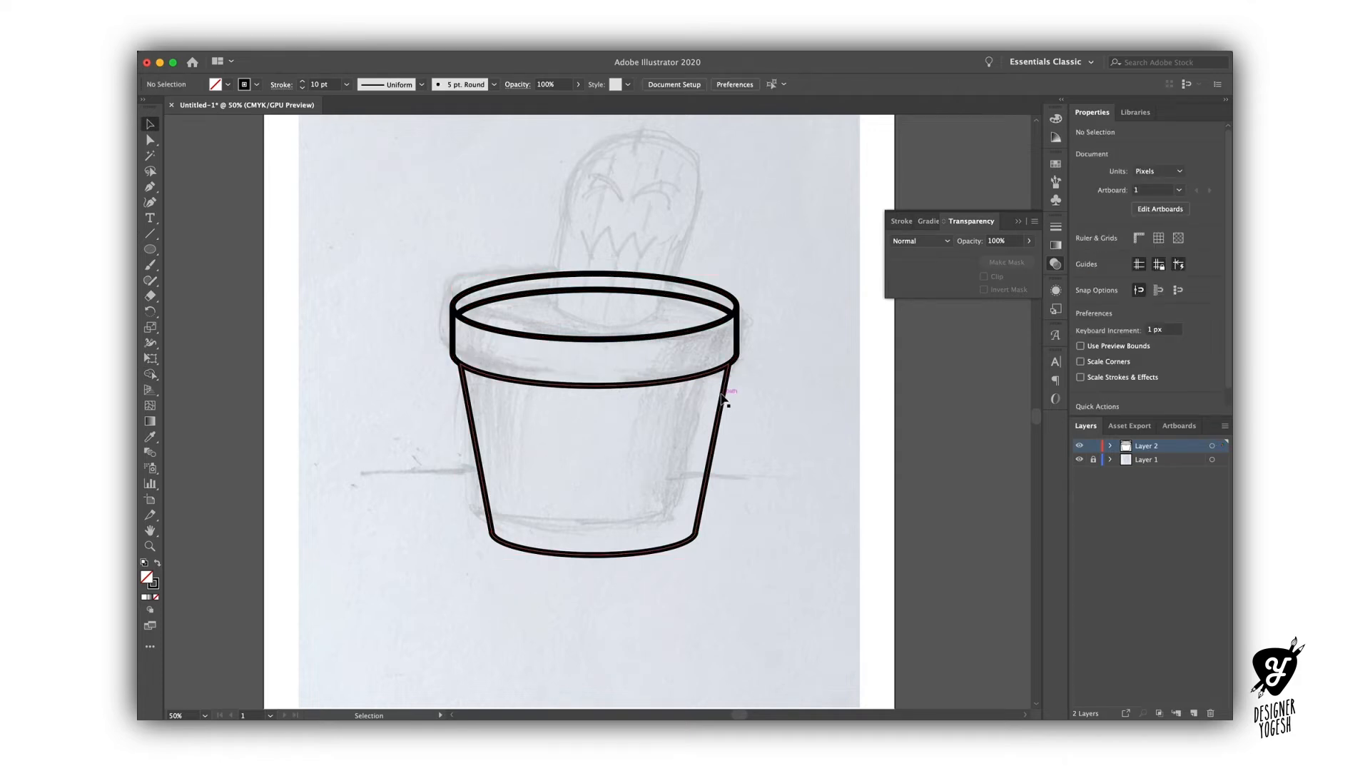
Draw a flat ellipse about 159 px wide and 28 px high inside the pot opening, at the cactus's base.
key("space")
left_click_drag(621, 247, 637, 360)
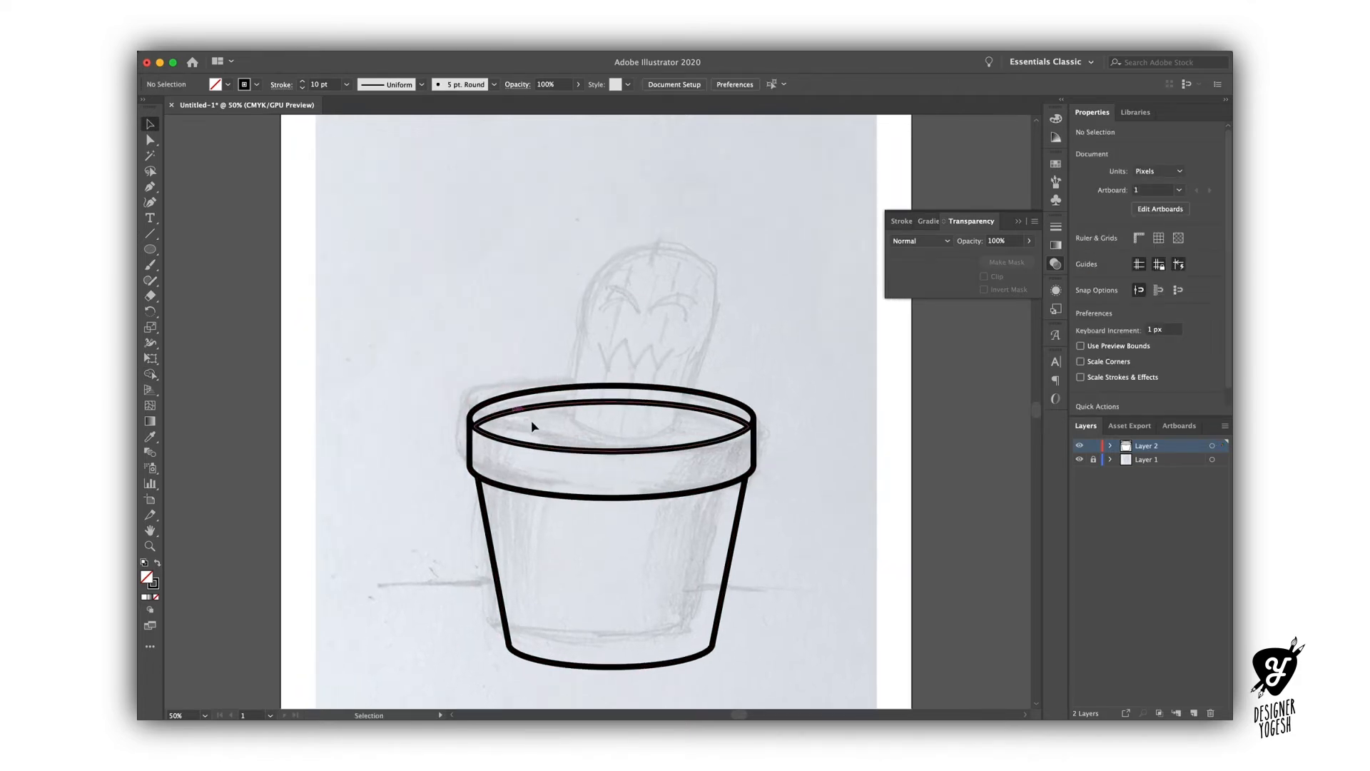
left_click_drag(155, 251, 203, 281)
left_click_drag(555, 418, 649, 434)
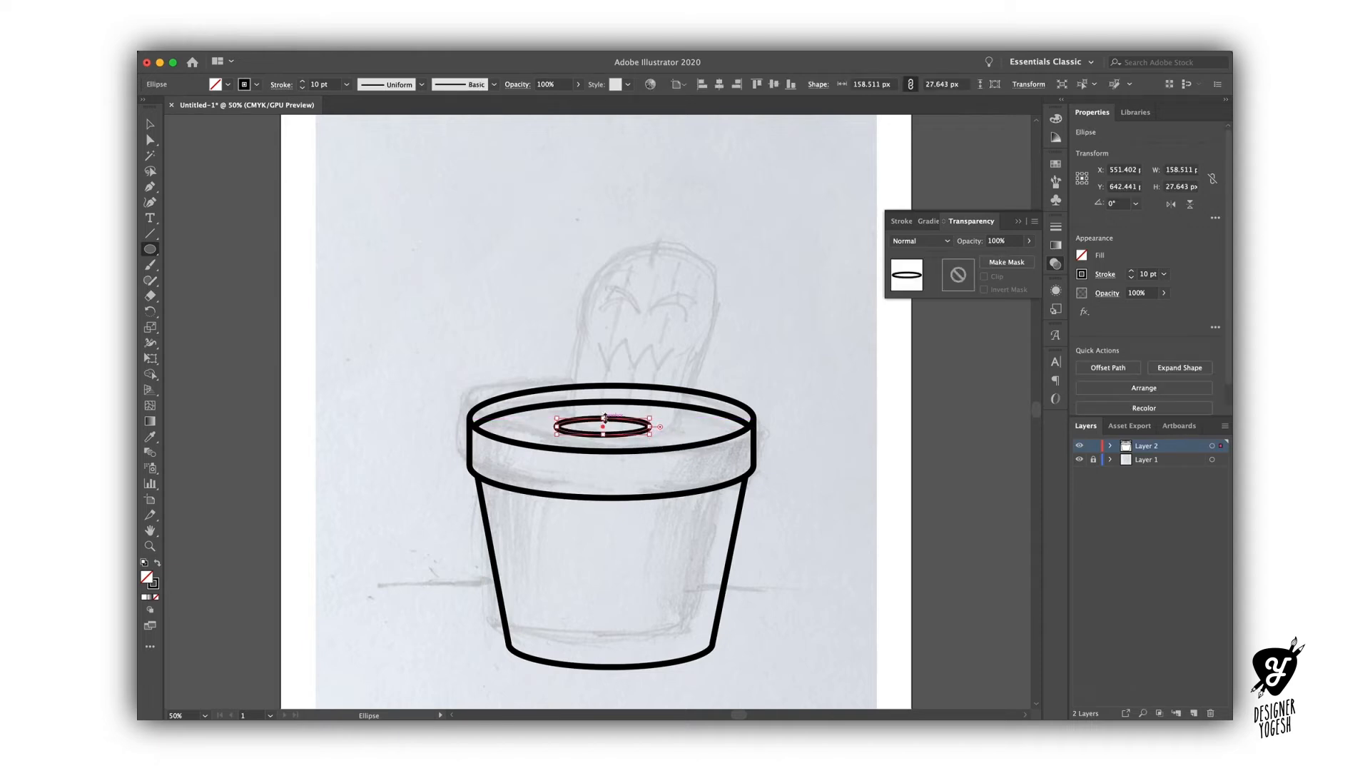
Center the small ellipse horizontally on the pot, using the pot's inner opening as the key object.
key("v")
left_click(571, 499)
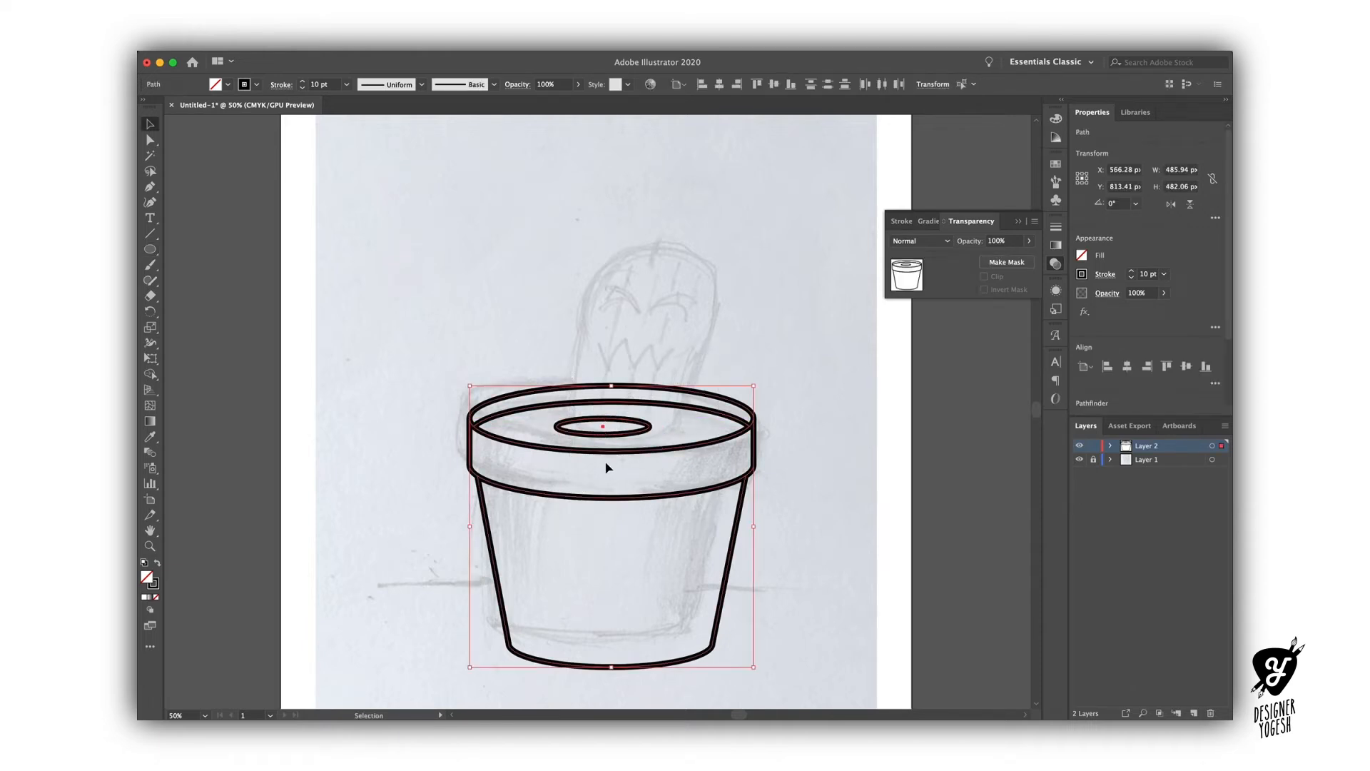
left_click(611, 451)
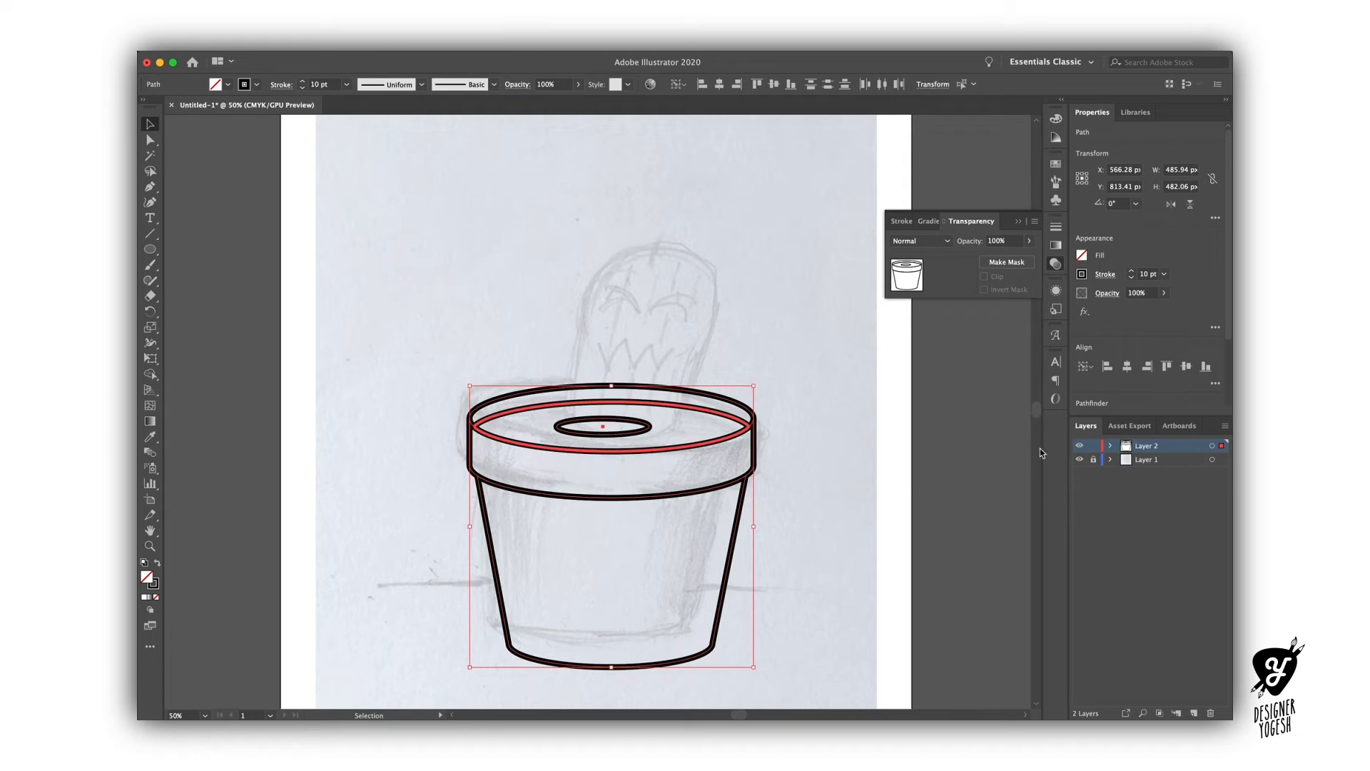
left_click(881, 412)
Delete the top anchor point of the small ellipse, leaving only its lower arc as the cactus's base.
left_click(617, 419)
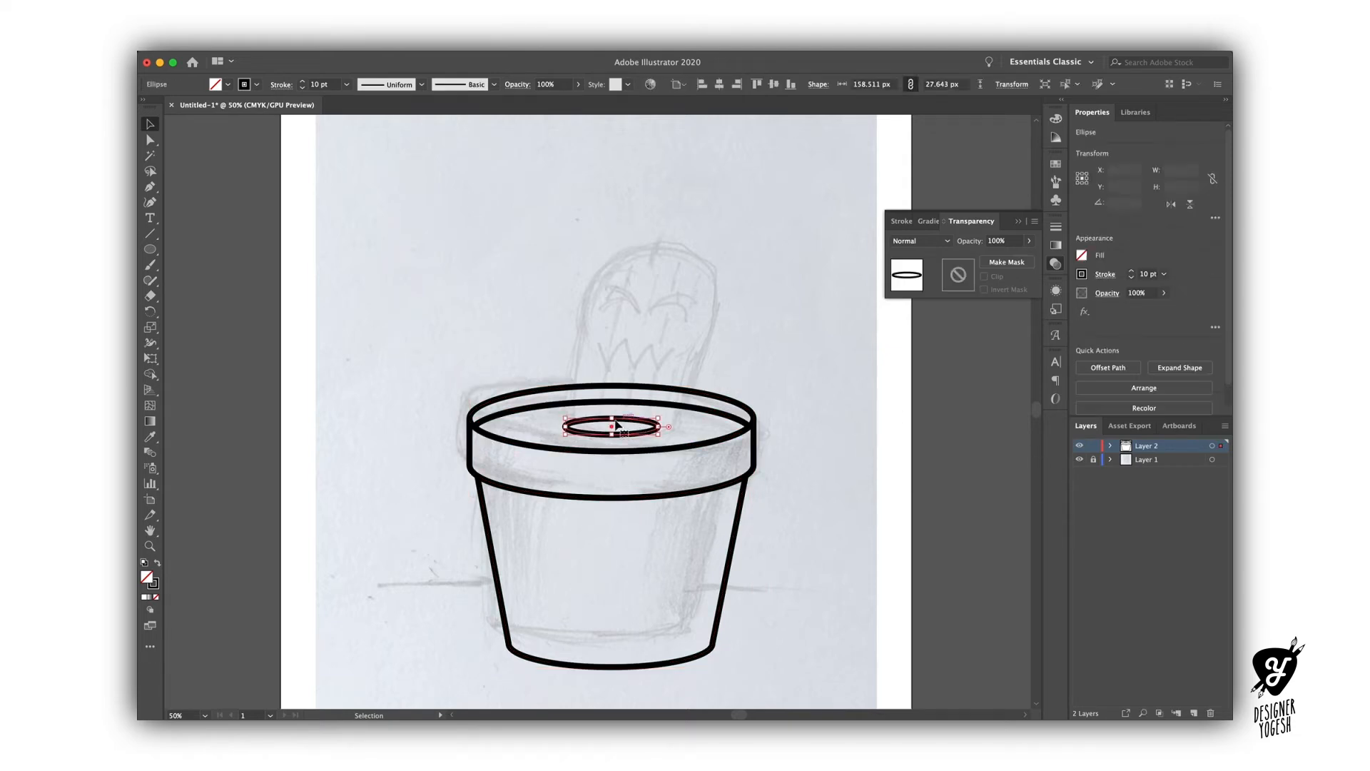
key("a")
left_click(611, 419)
key("Delete")
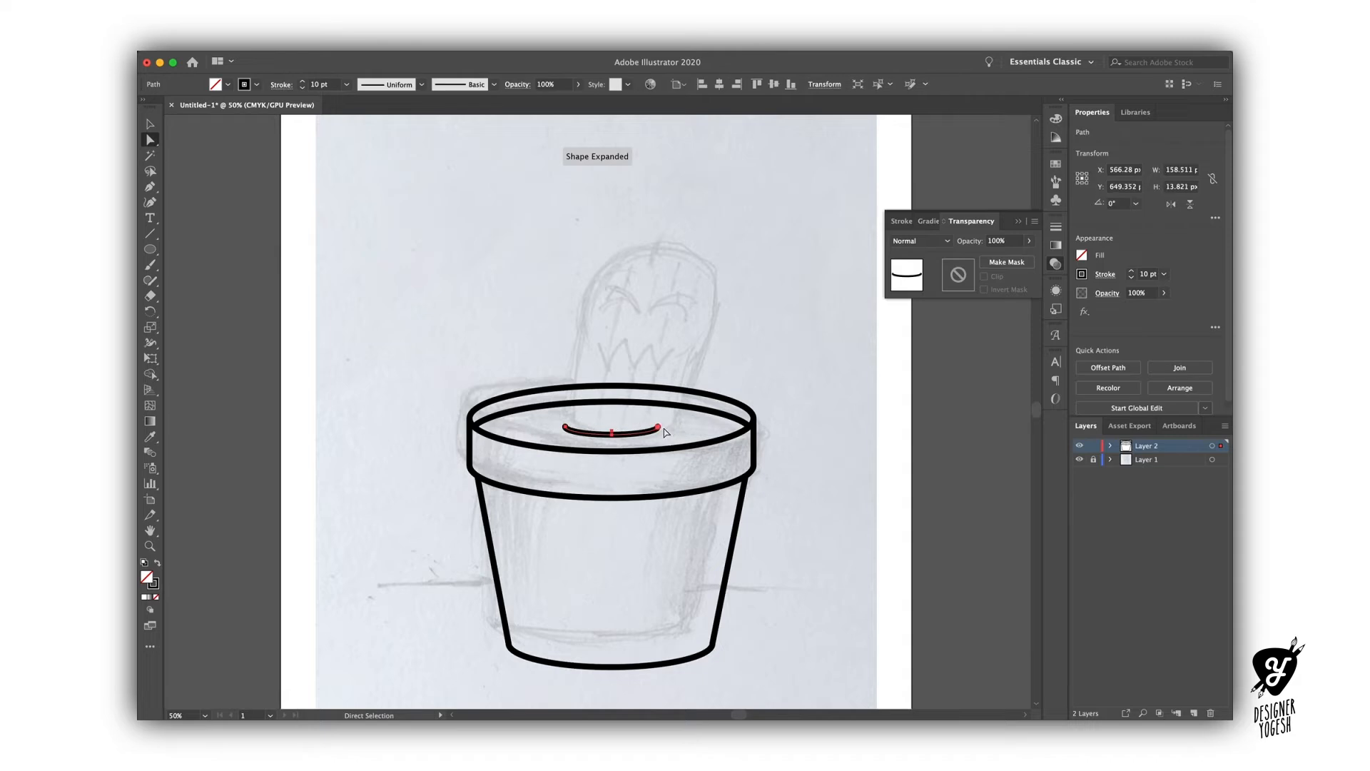
key("p")
Copy the base arc up to the cactus's head, rotated 180°, and raise its middle anchor point 30 px.
key("v")
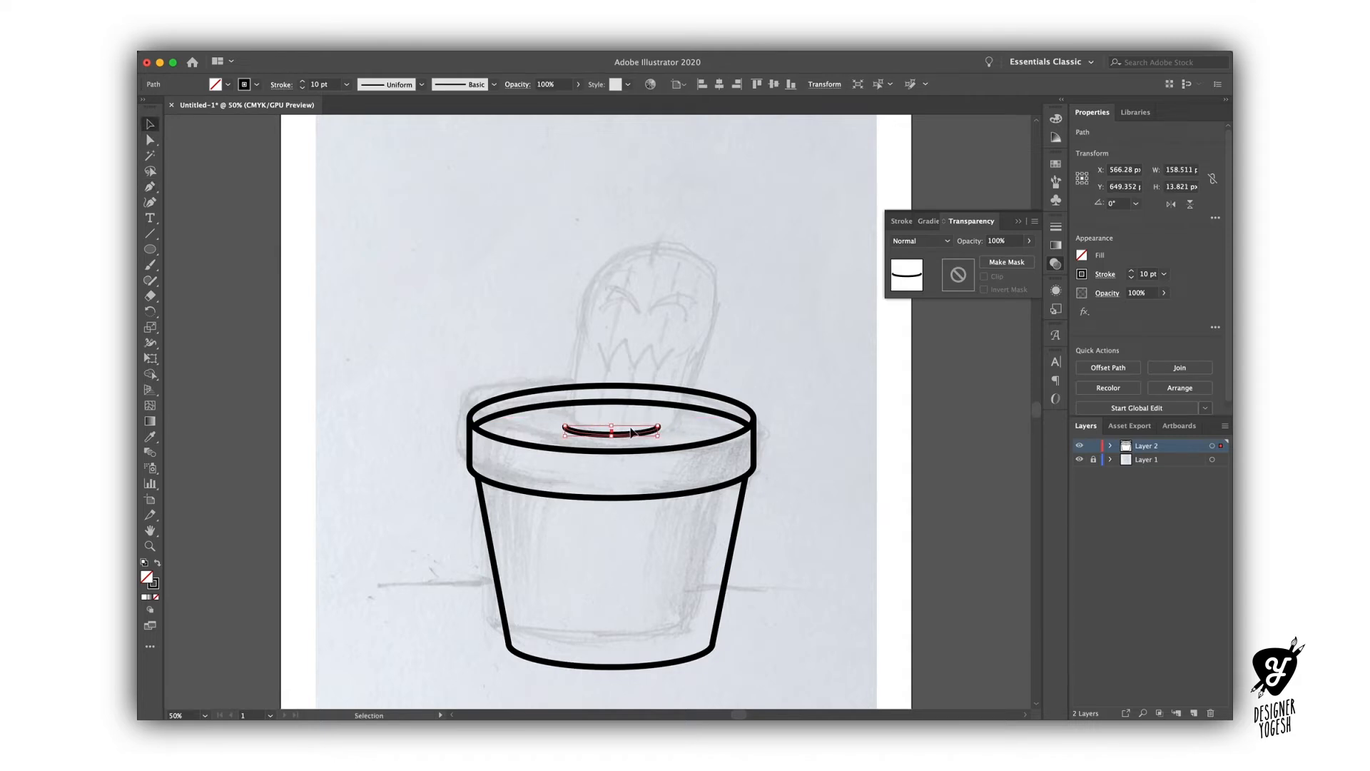
left_click_drag(628, 437, 535, 270)
key("a")
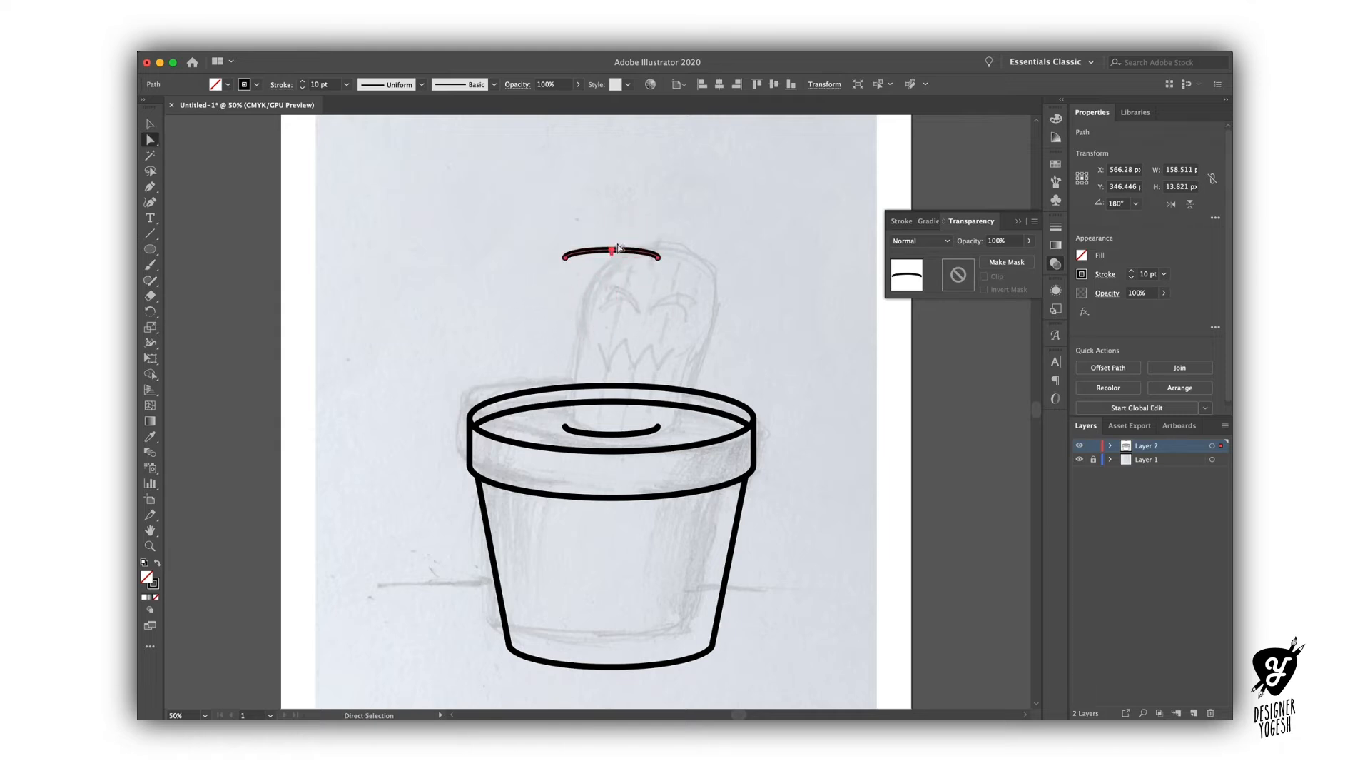
left_click_drag(574, 210, 623, 263)
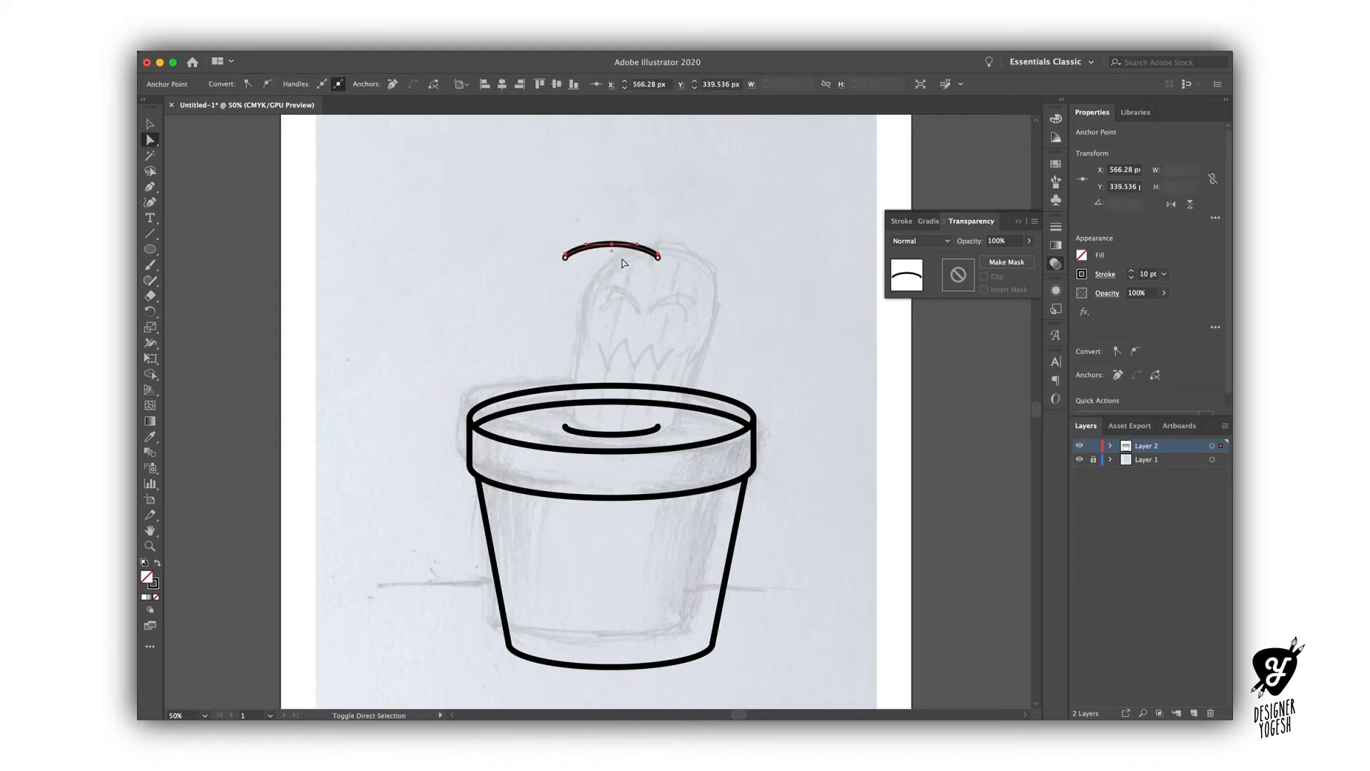
key("shift+Up")
key("shift+Up")
Join the head arc and the base arc with straight vertical sides using the Pen tool, closing the cactus outline.
key("p")
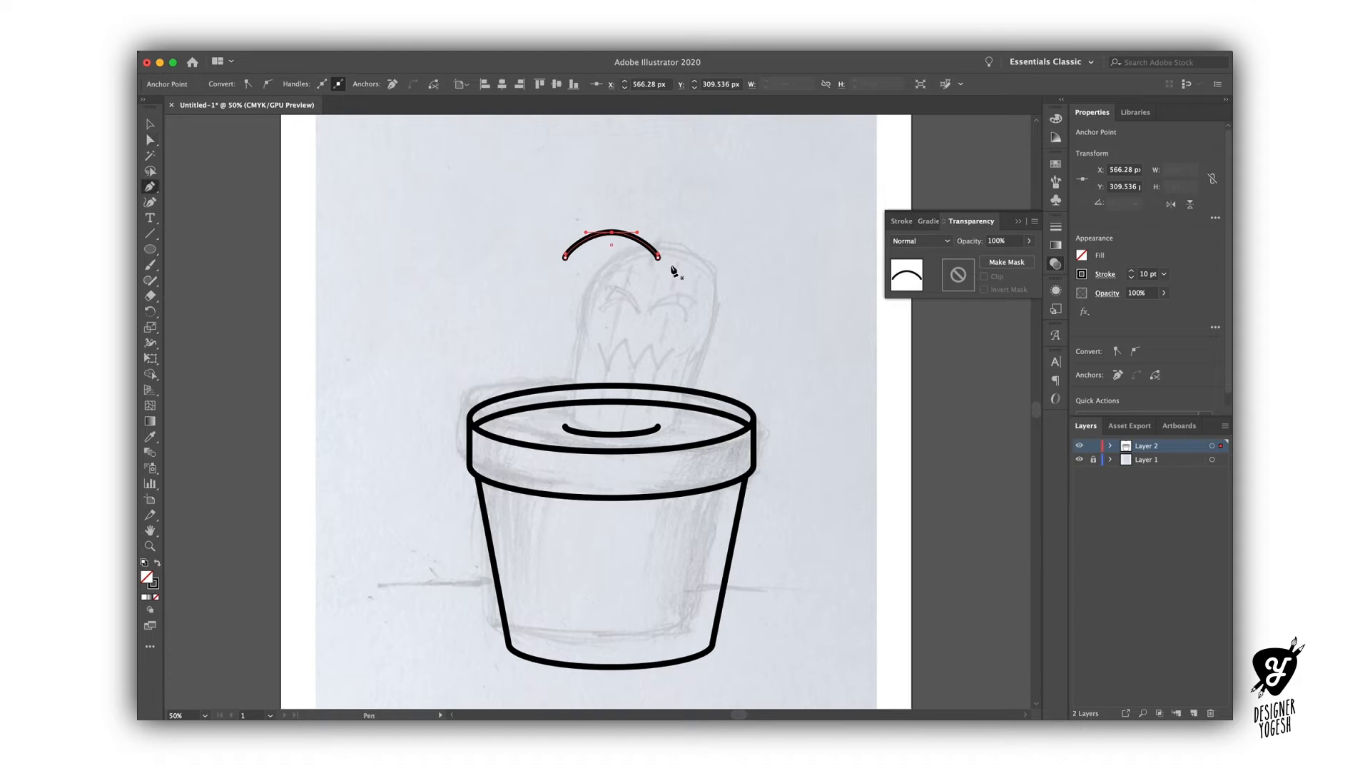
left_click(657, 256)
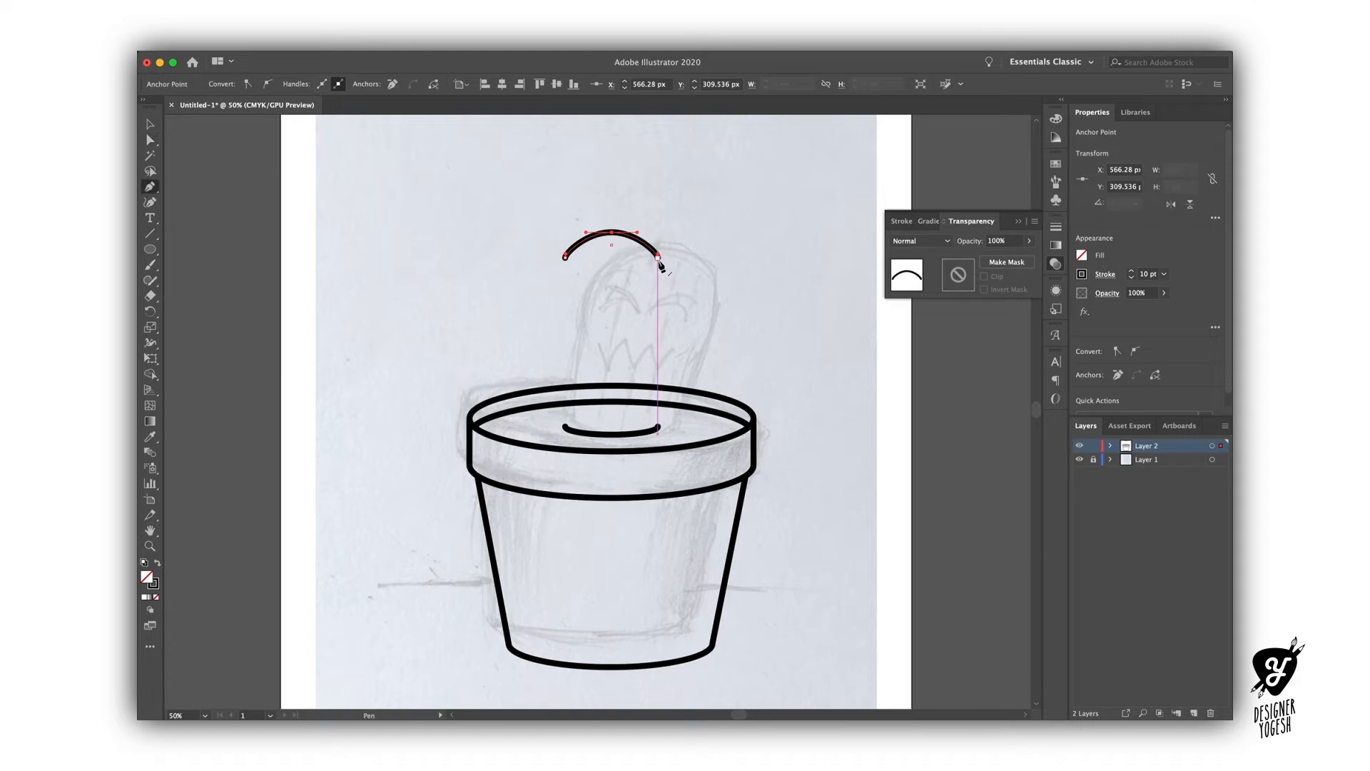
left_click(657, 428)
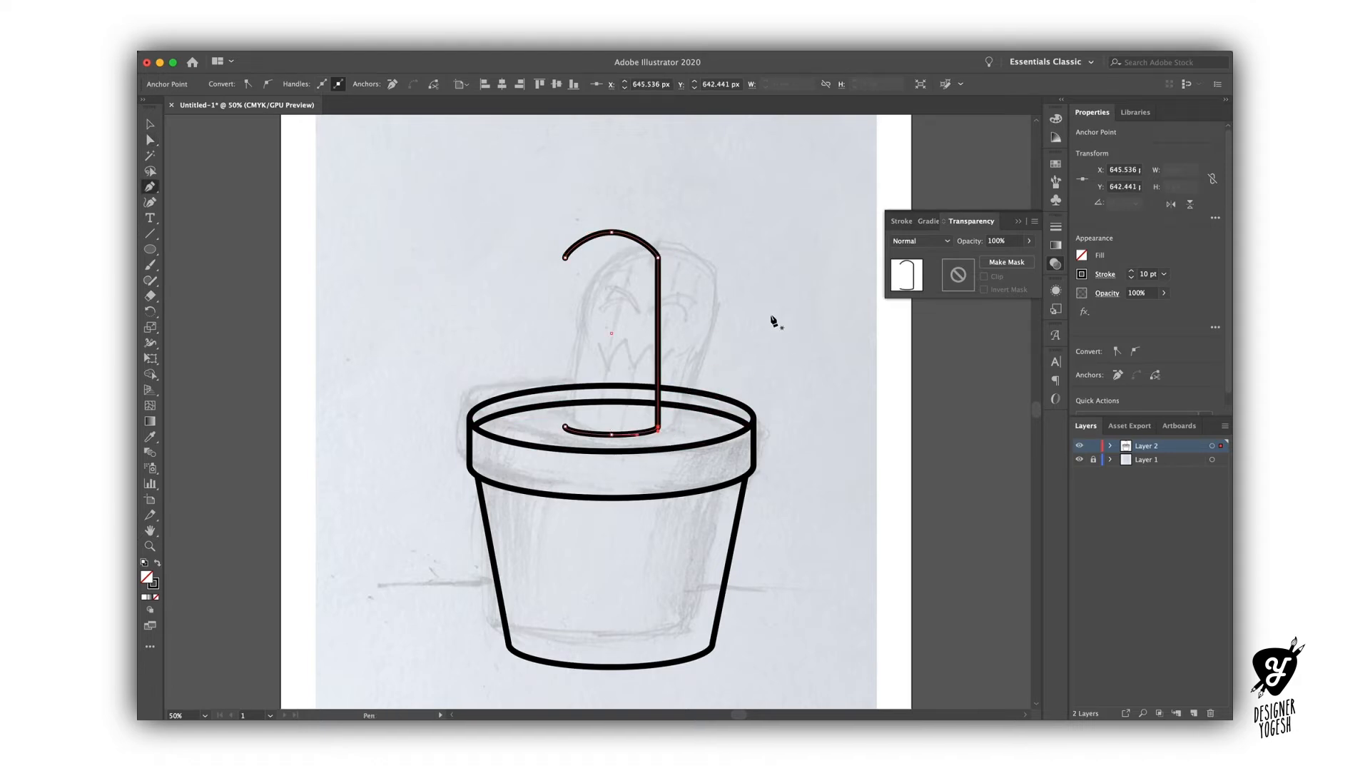
left_click(563, 257)
left_click(564, 427)
Convert the two anchor points where the cactus's sides meet the head arc to smooth points.
key("a")
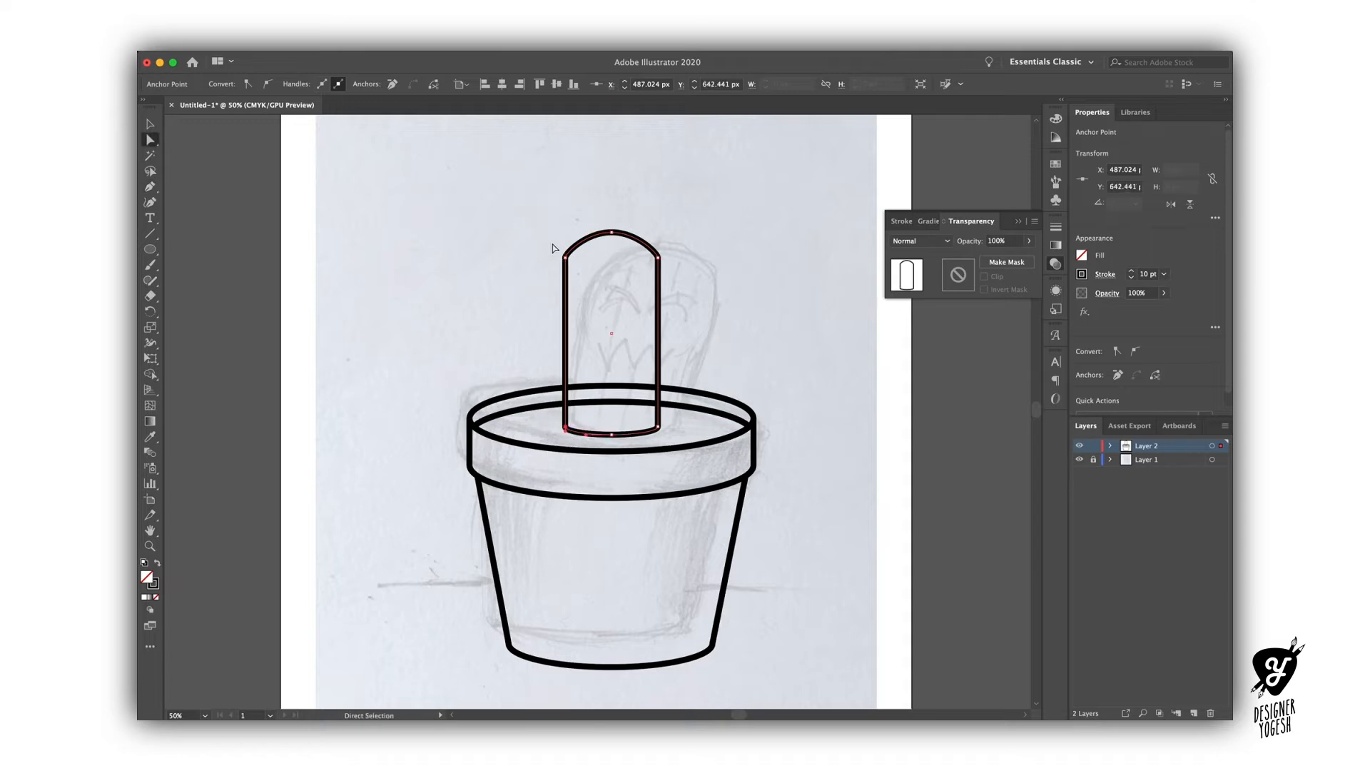
left_click_drag(549, 247, 689, 275)
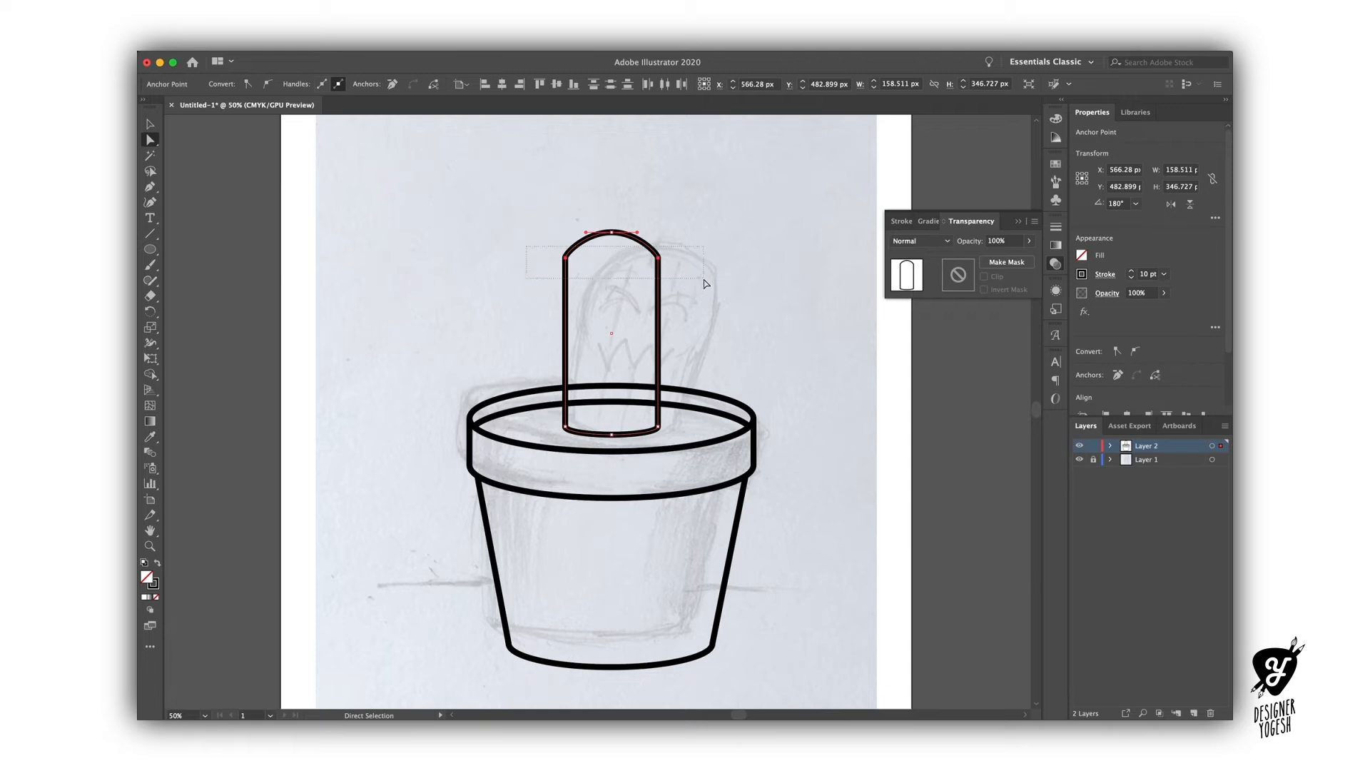
left_click(253, 83)
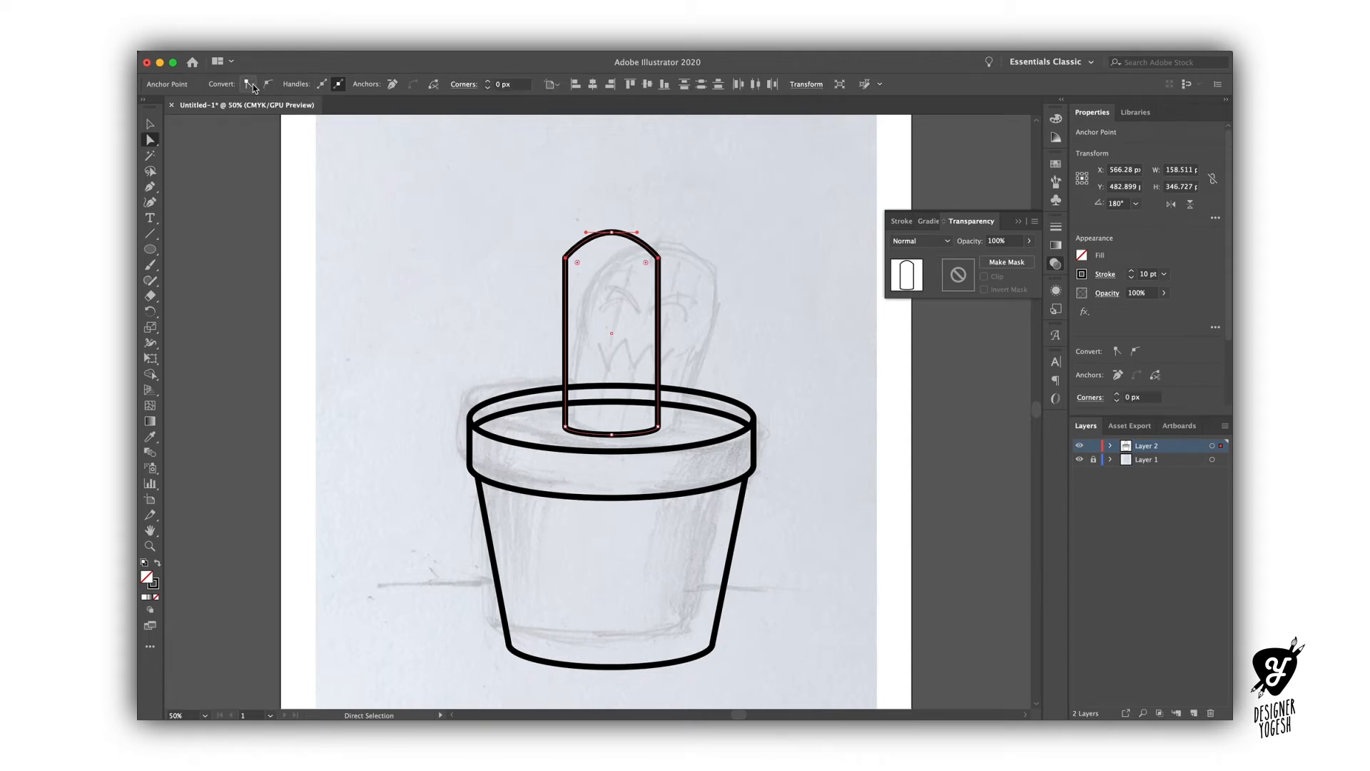
left_click(269, 85)
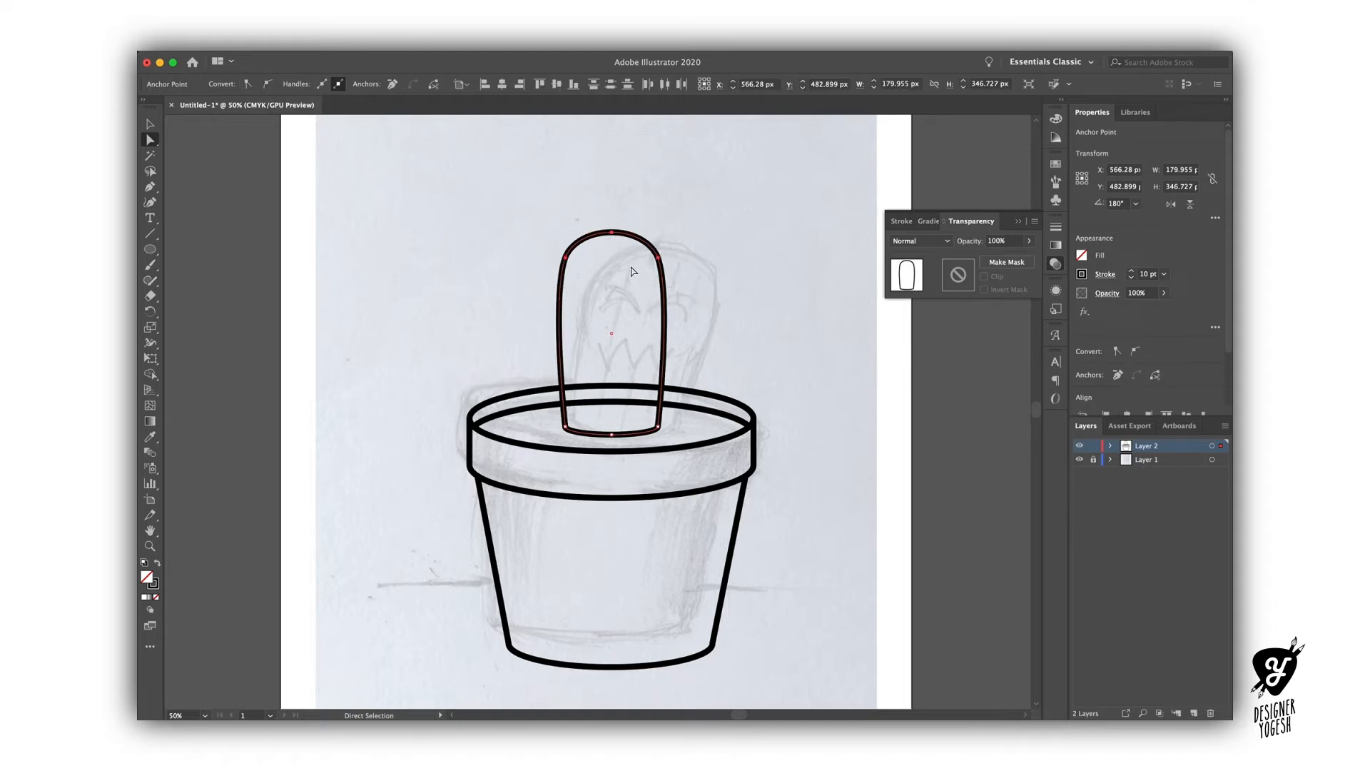
Widen the cactus's head by moving its upper left and upper right anchor points 20 px outward each.
left_click_drag(519, 195, 583, 284)
key("shift+Left")
key("shift+Left")
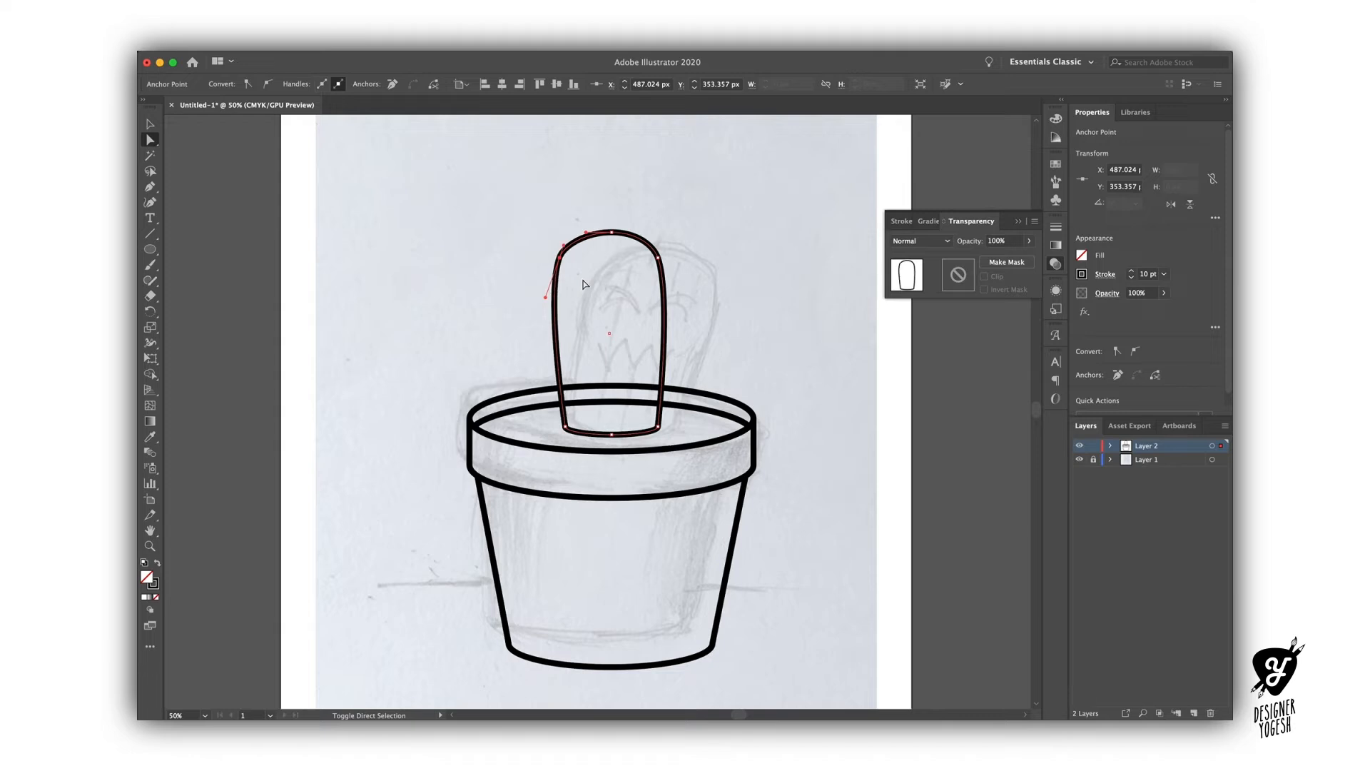
left_click_drag(683, 226, 651, 283)
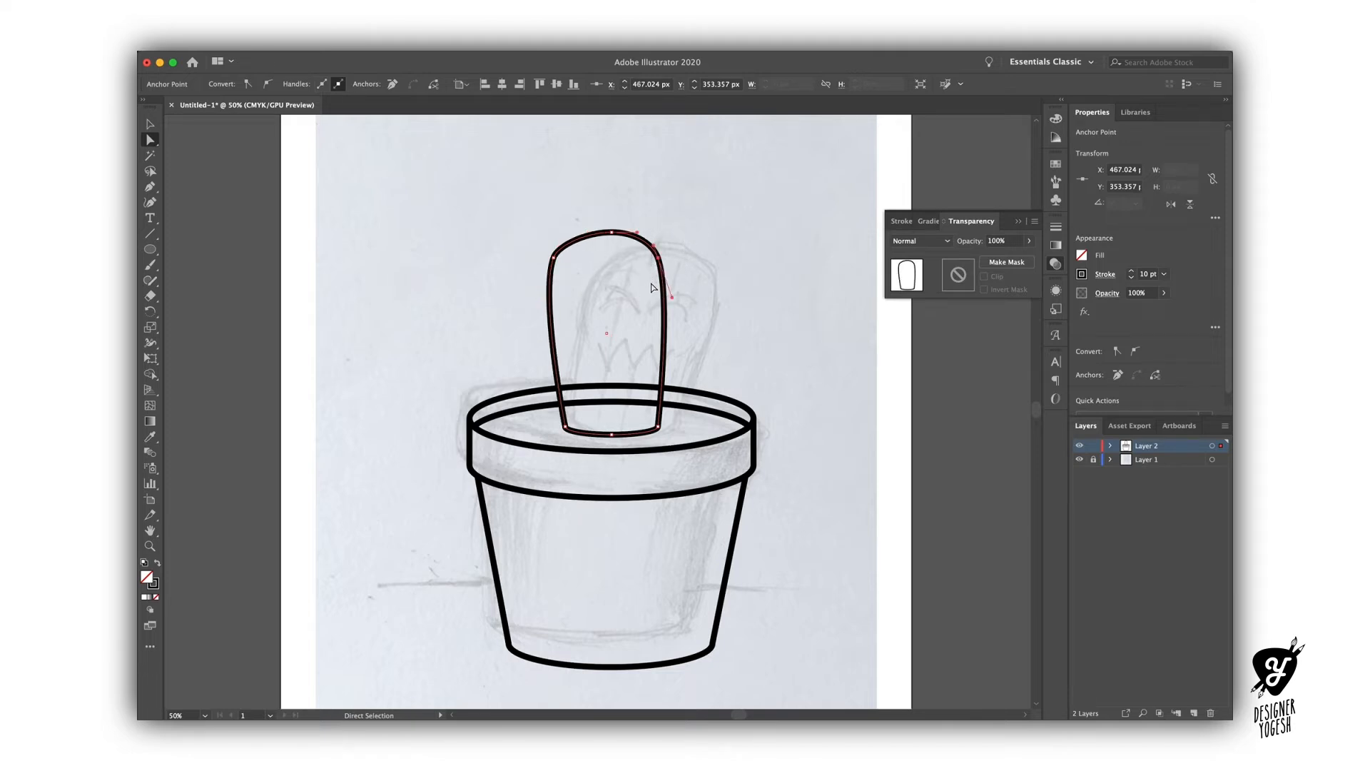
key("shift+Right")
key("shift+Right")
Raise the cactus's top middle anchor point 10 px and lengthen its horizontal handles to make the head fuller.
left_click_drag(587, 217, 662, 227)
key("shift+Up")
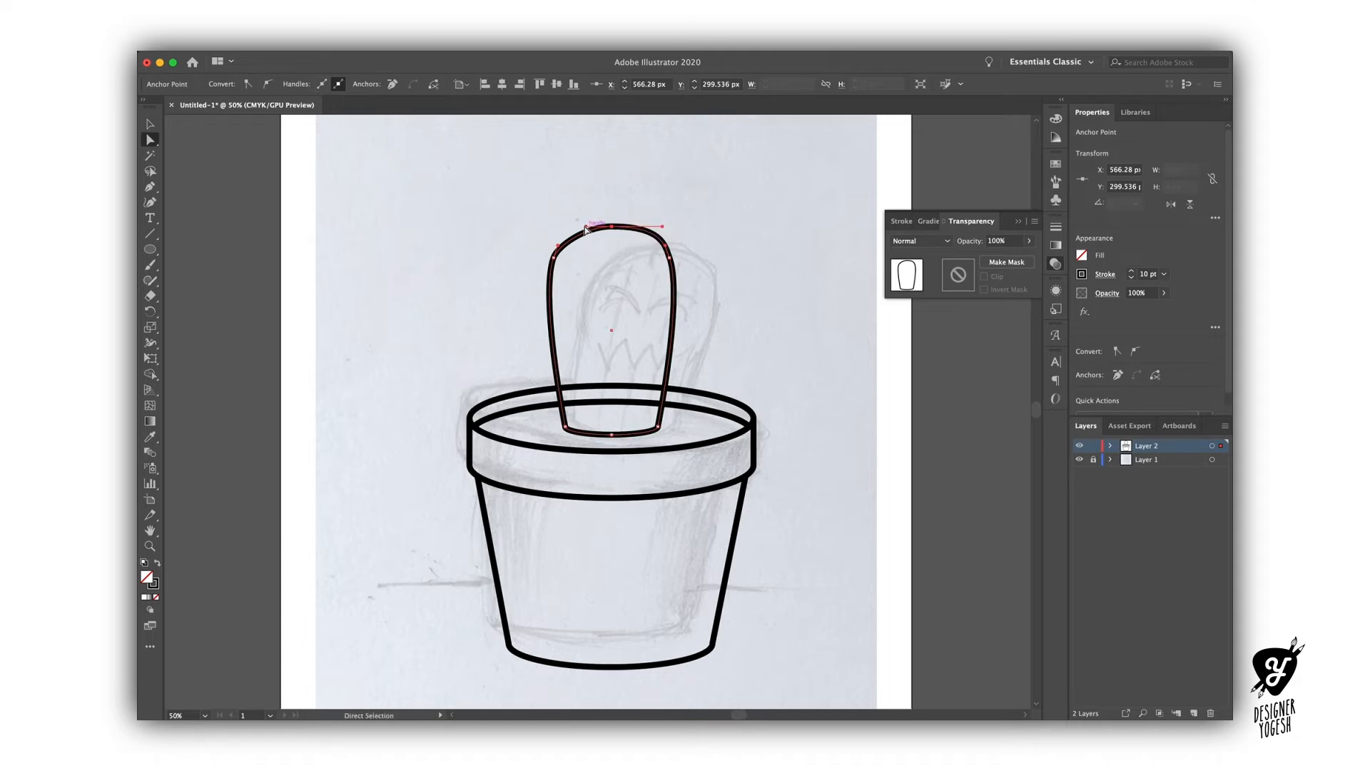
key("v")
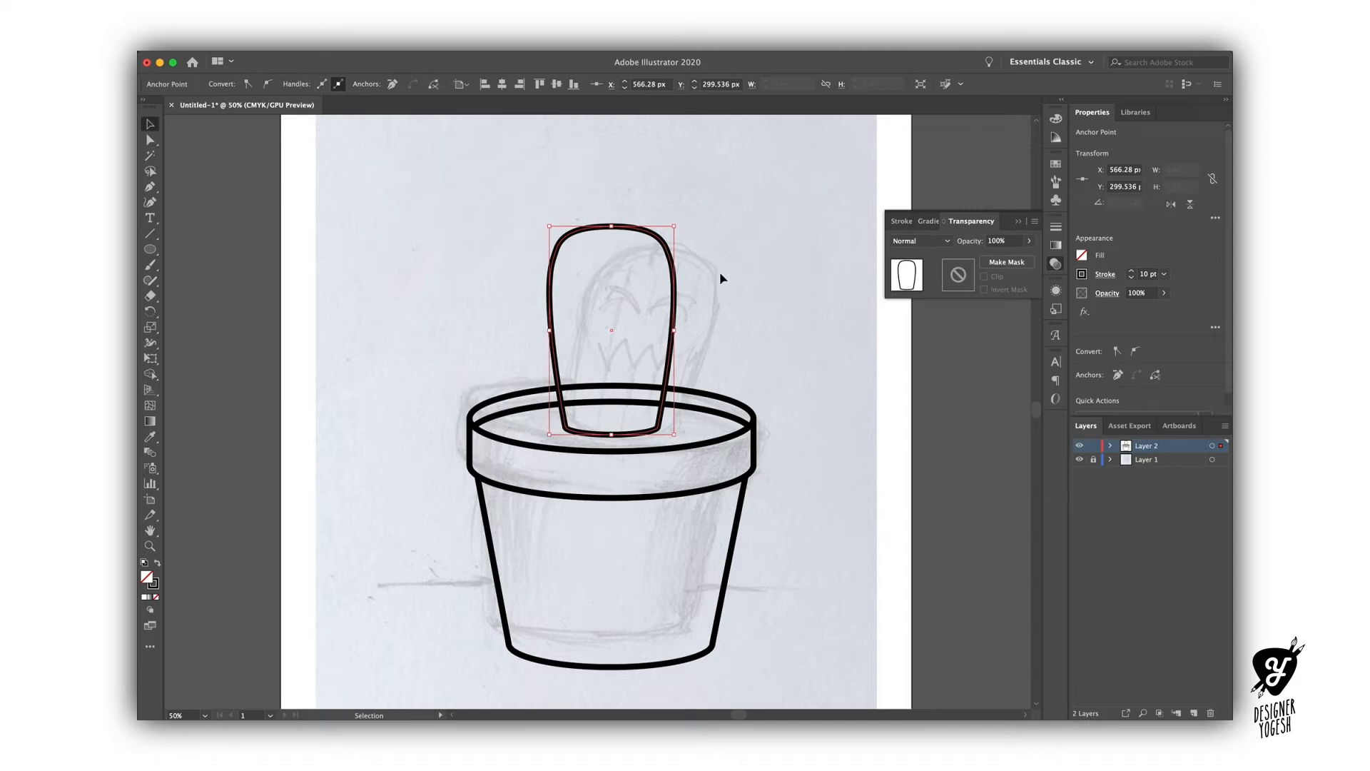
key("a")
mouse_move(565, 216)
left_mouse_down()
mouse_move(619, 248)
mouse_move(561, 226)
left_mouse_up()
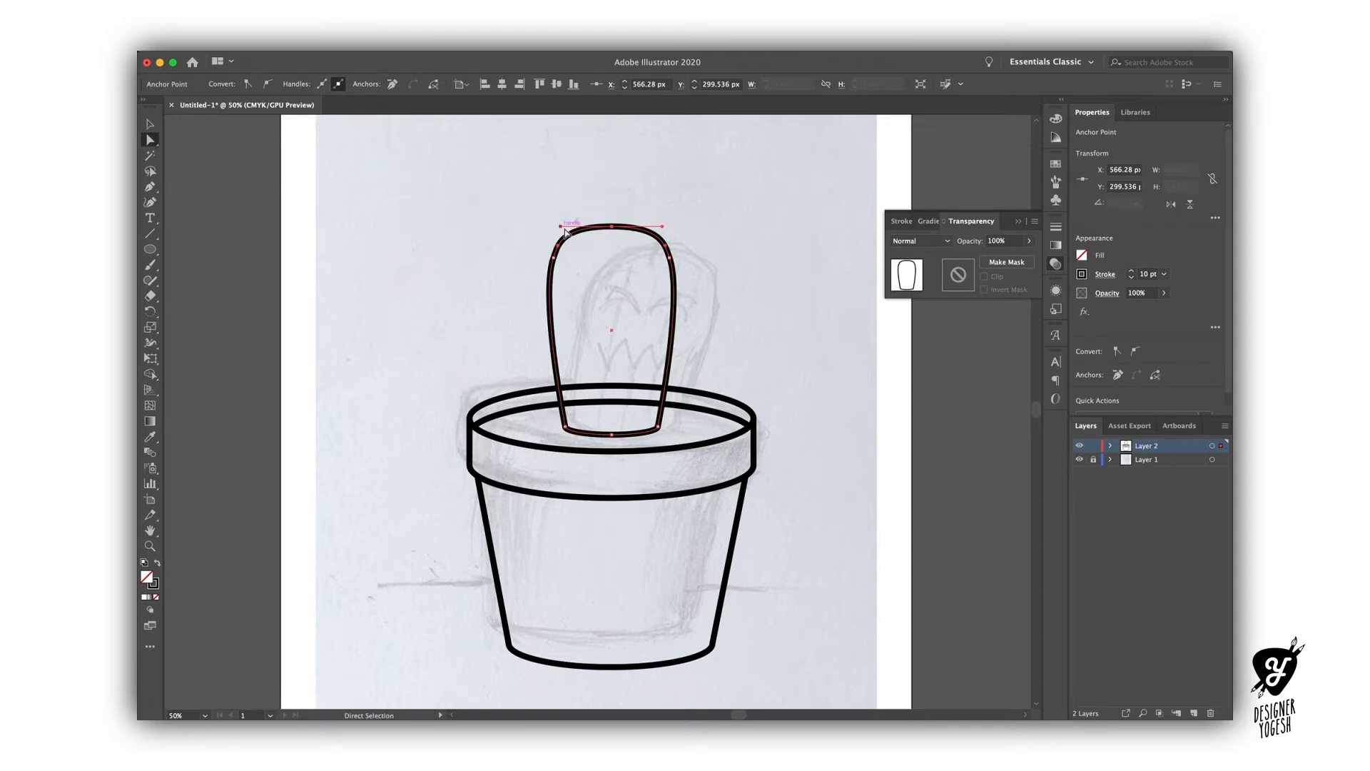
left_click(743, 323)
key("v")
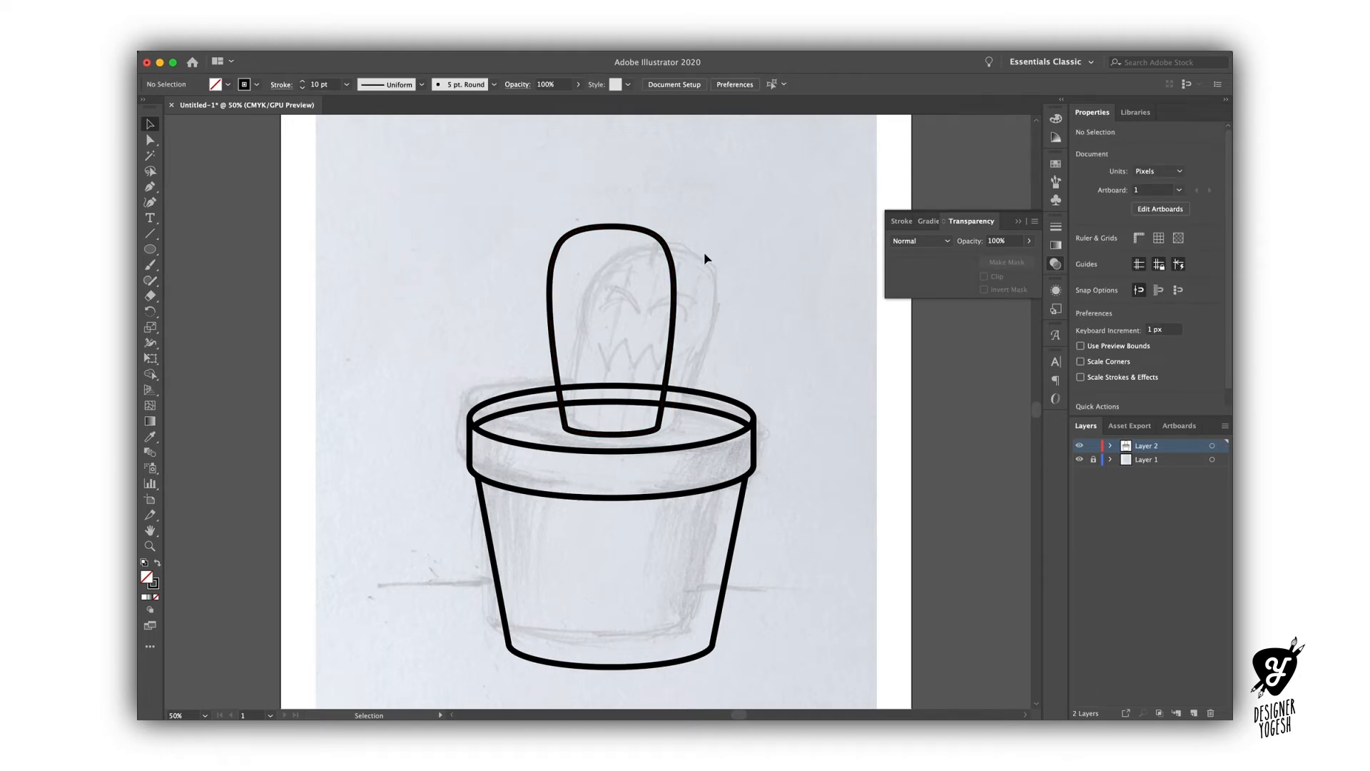
left_click_drag(644, 301, 646, 303)
left_click(743, 340)
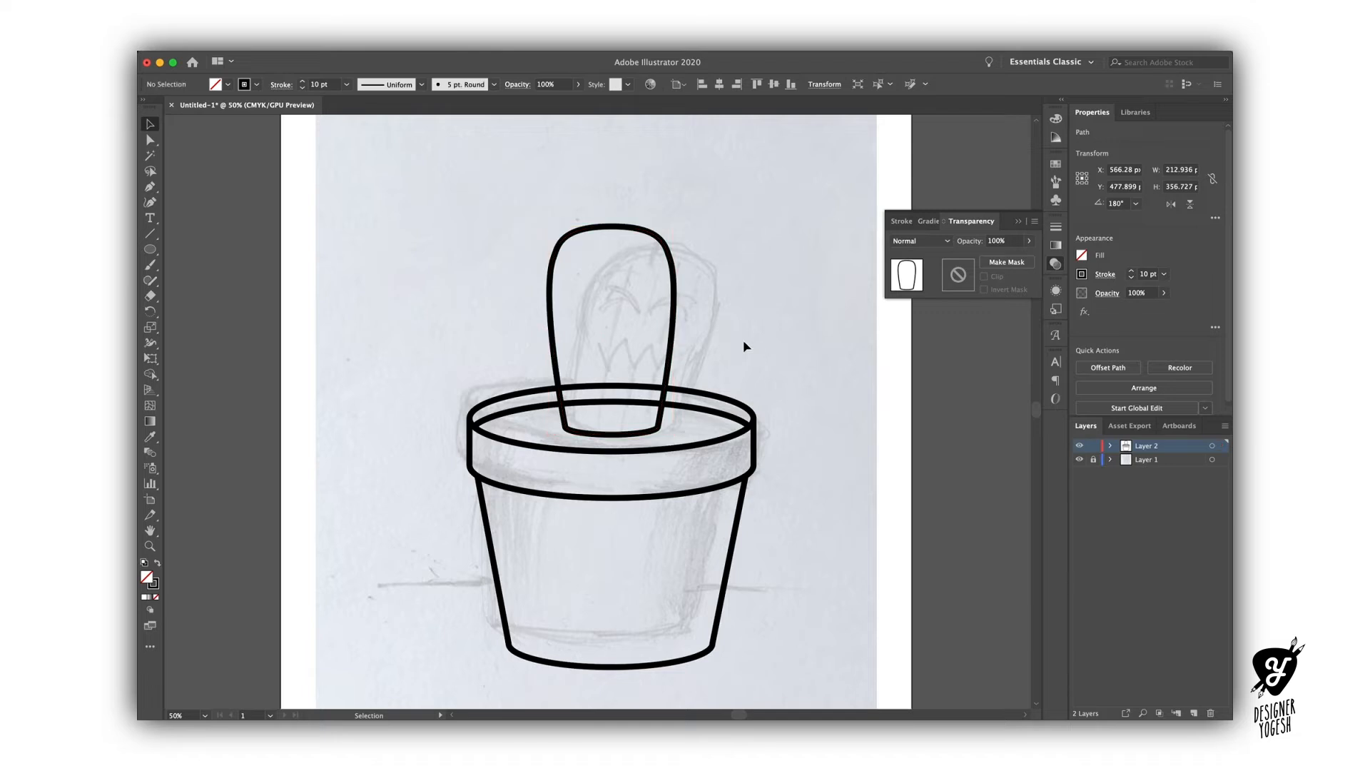
key("p")
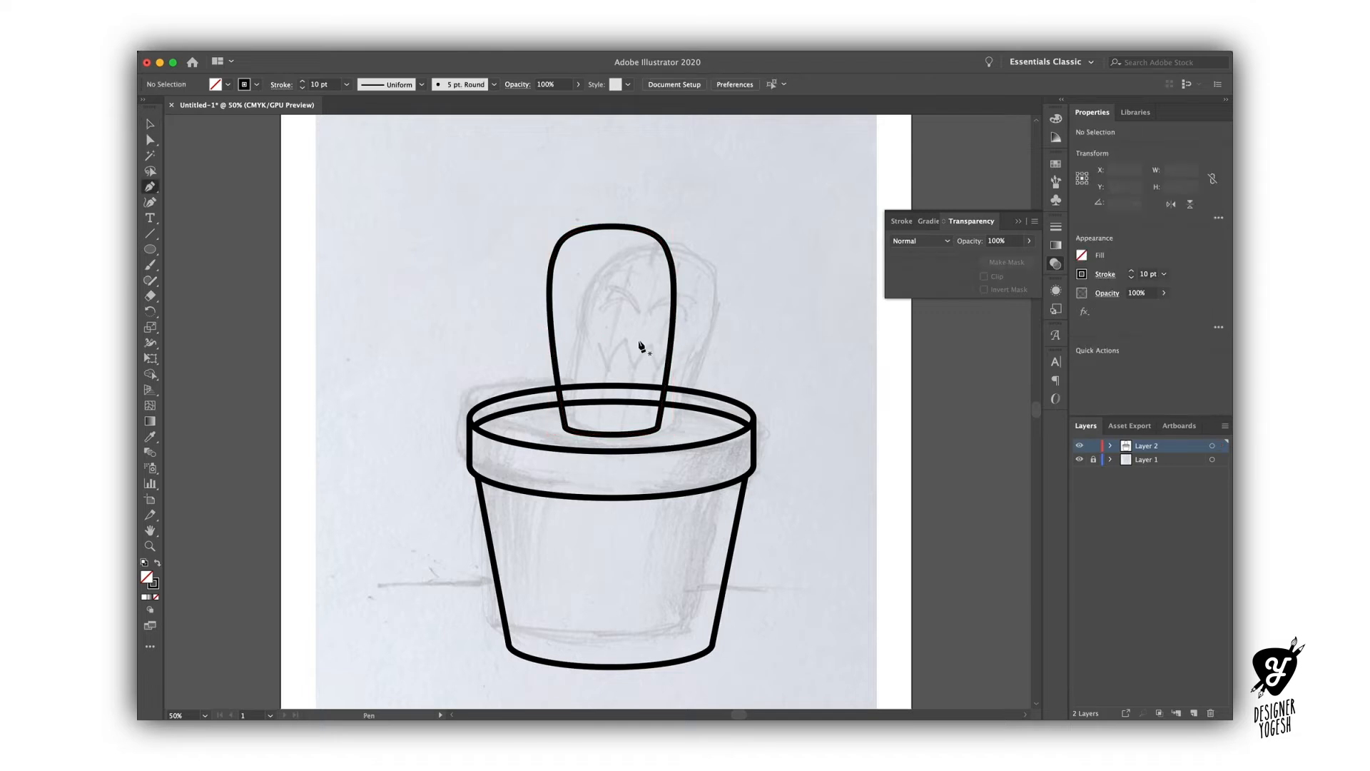
left_click(384, 301)
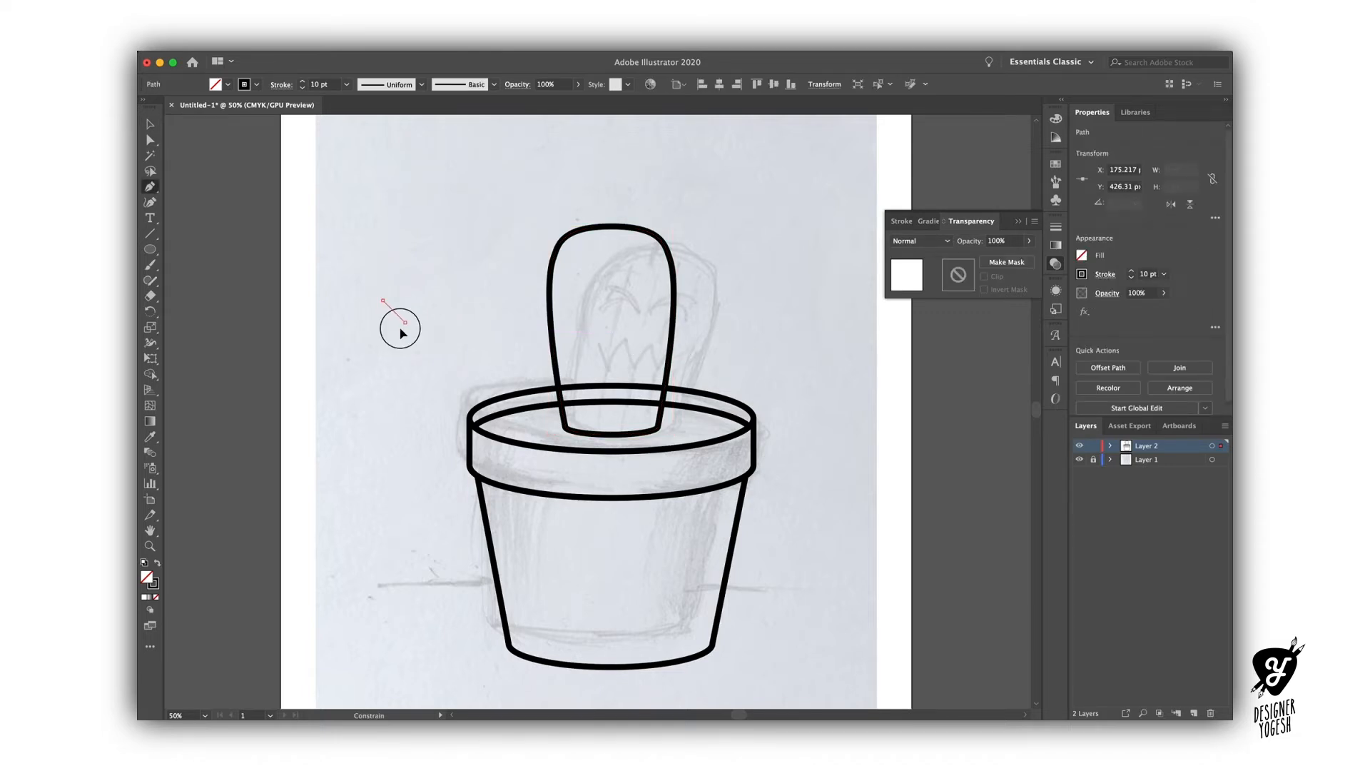
left_click(405, 322)
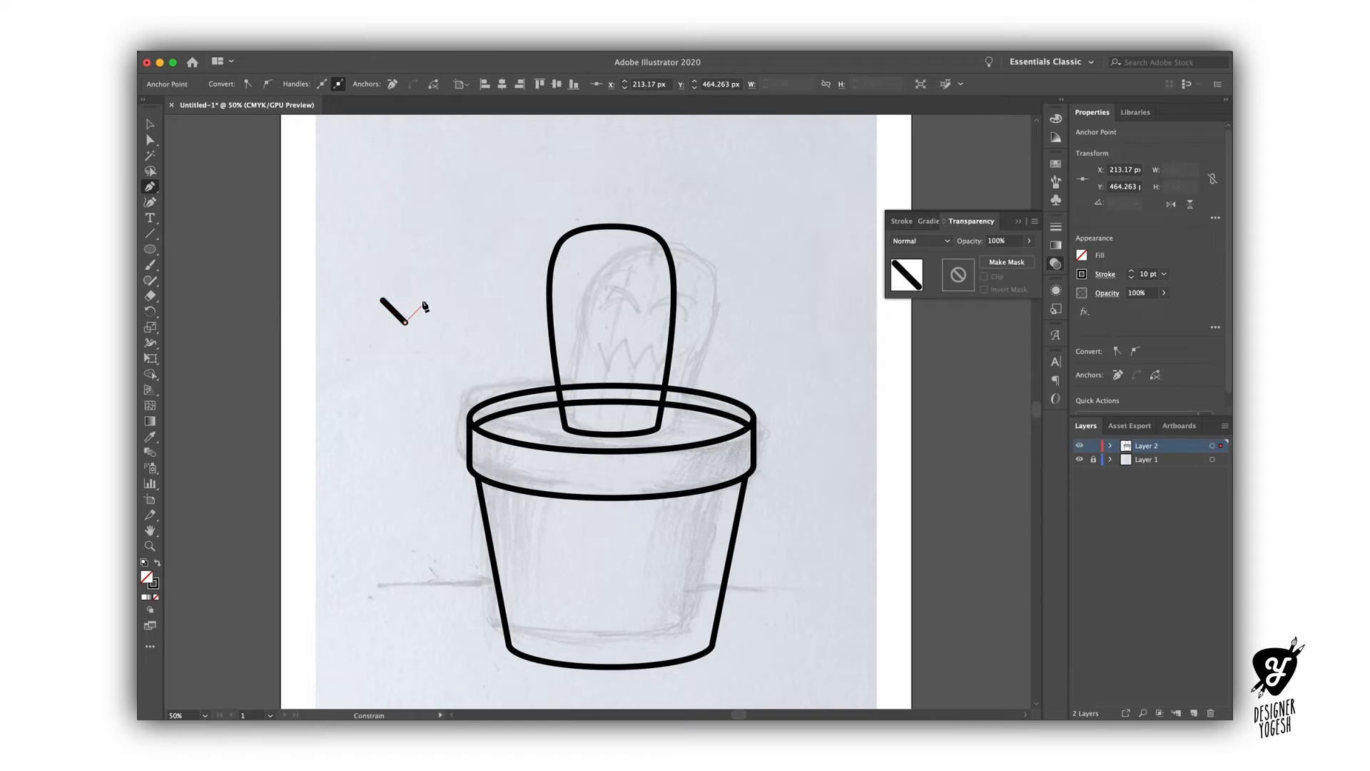
left_click(426, 303)
left_click(443, 322)
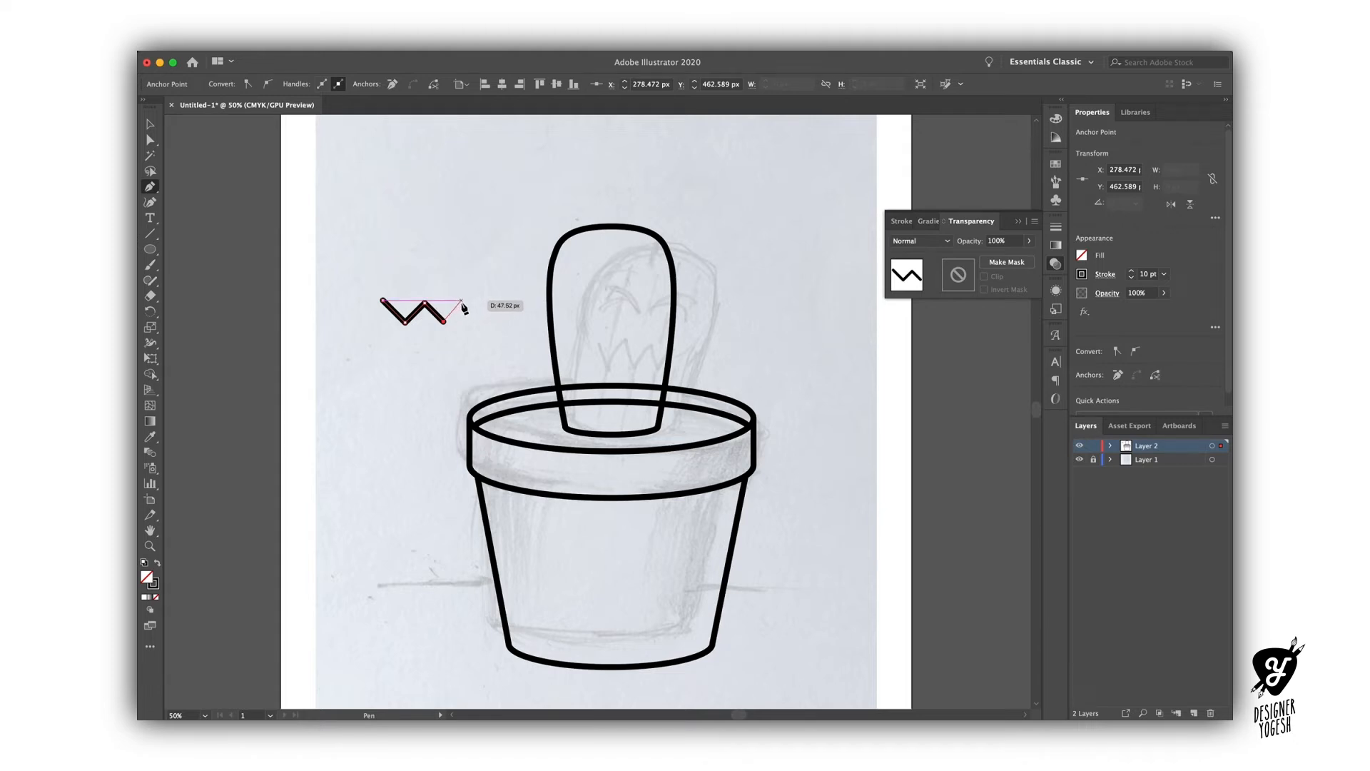
left_click(462, 301)
key("a")
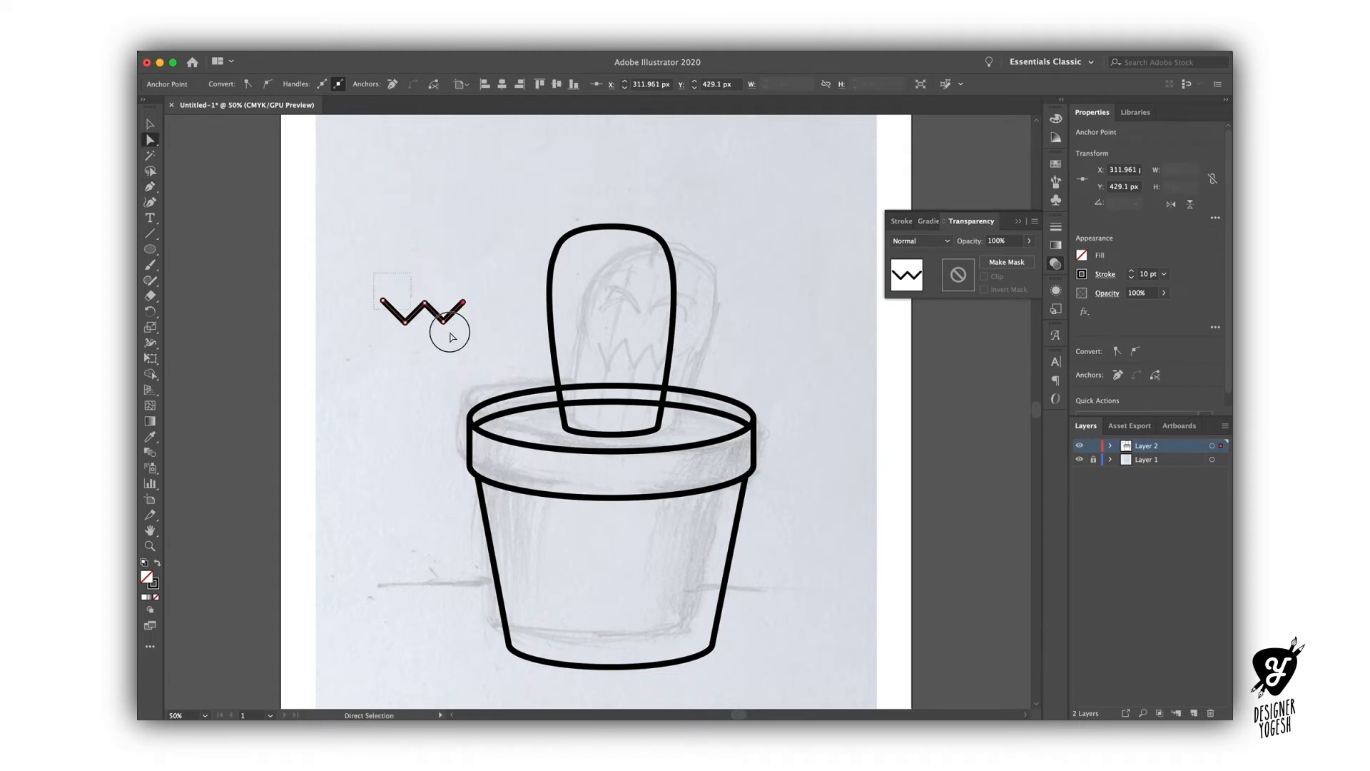
key("Delete")
Draw an open zigzag mouth of six diagonal segments with three downward points beside the cactus.
key("p")
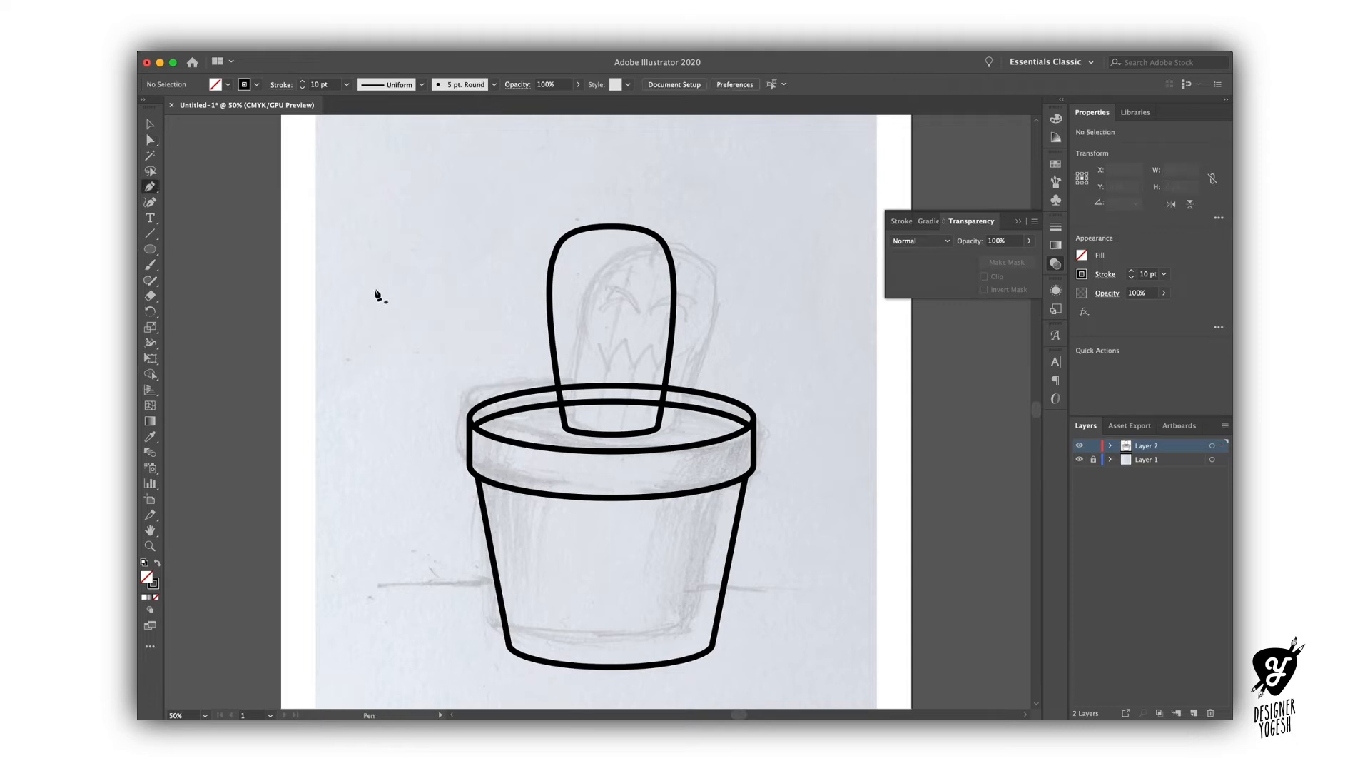
left_click(371, 285)
left_click(399, 314)
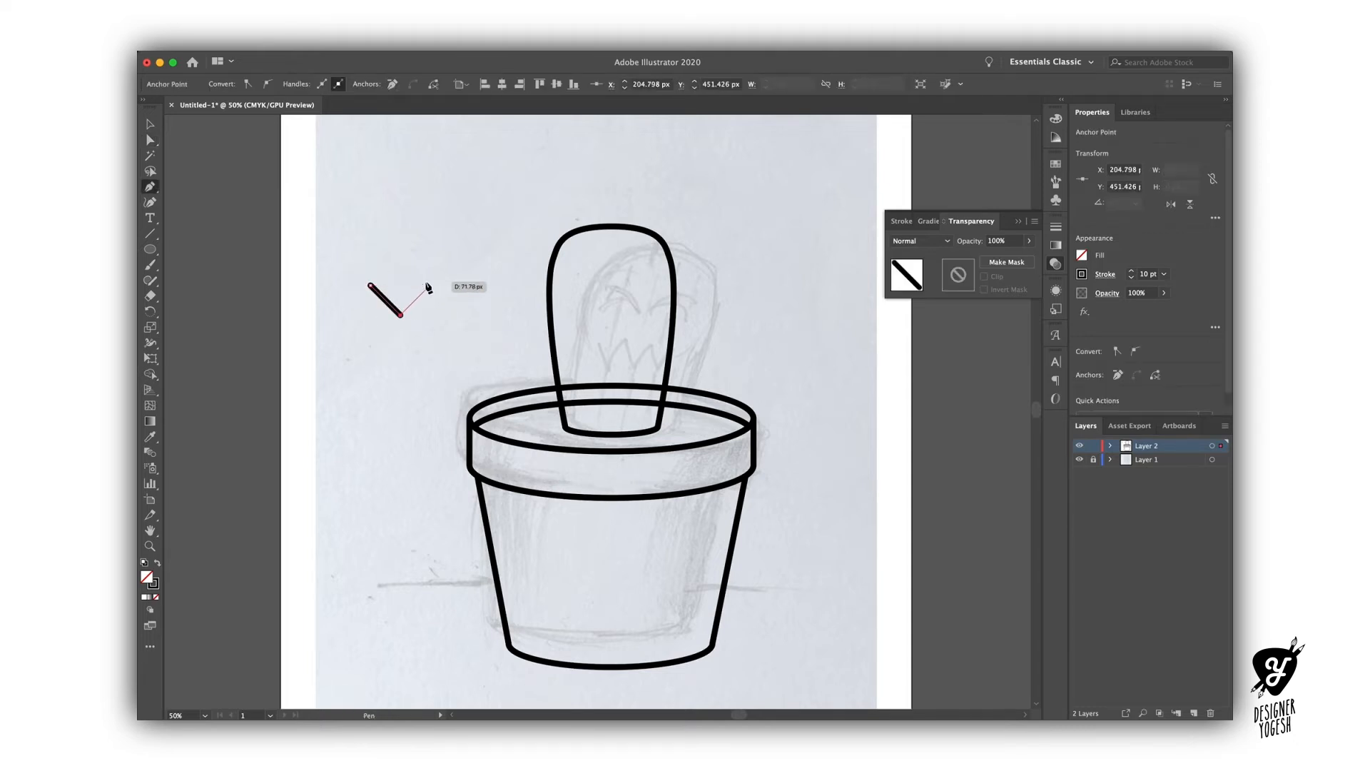
left_click(430, 286)
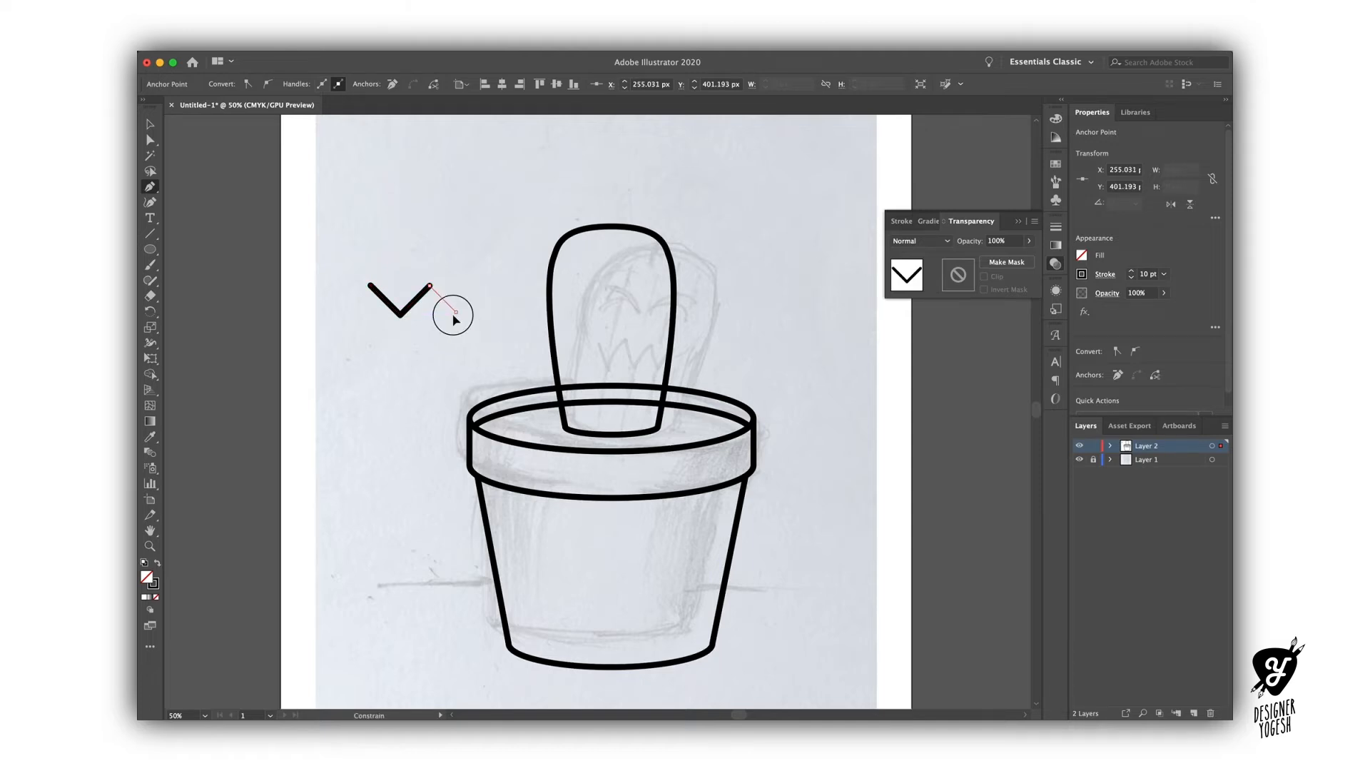
left_click(456, 312)
key("super+z")
left_click(460, 316)
left_click(491, 286)
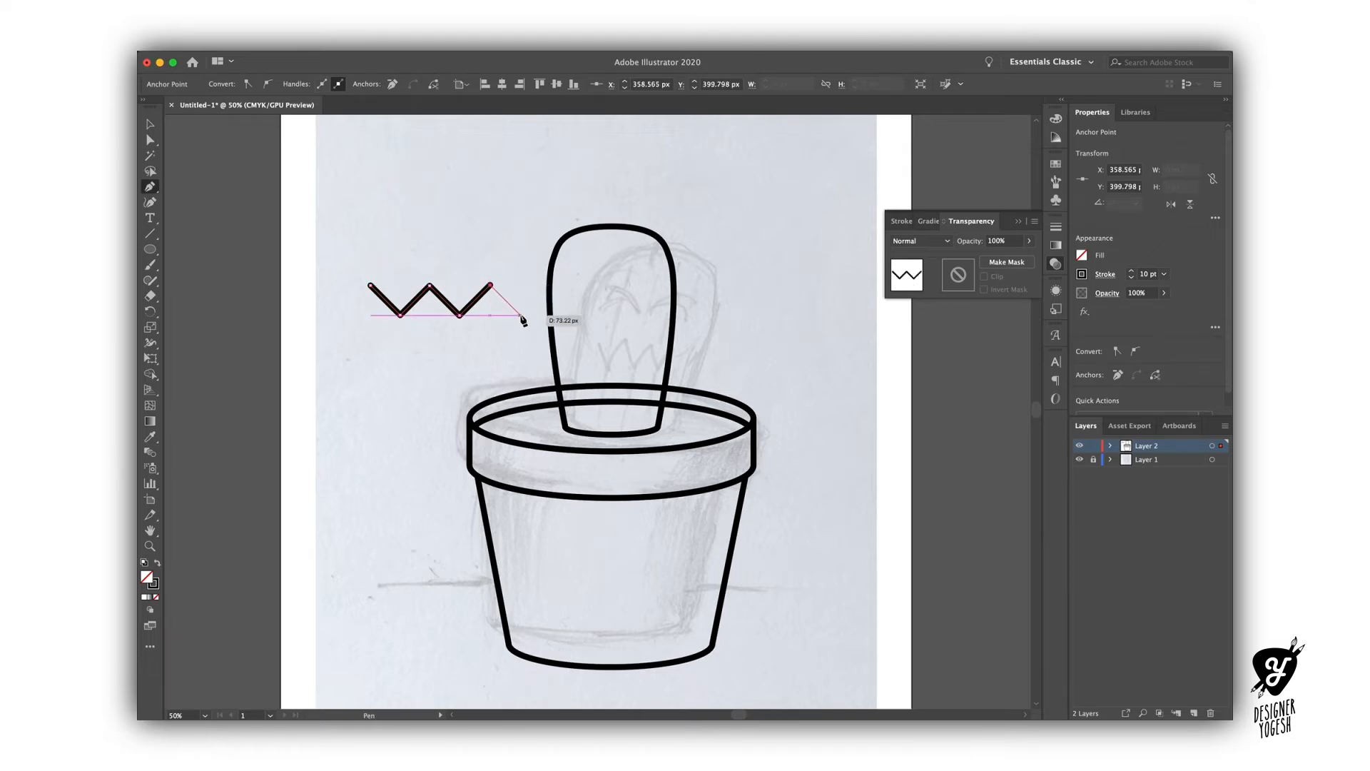
left_click(522, 315)
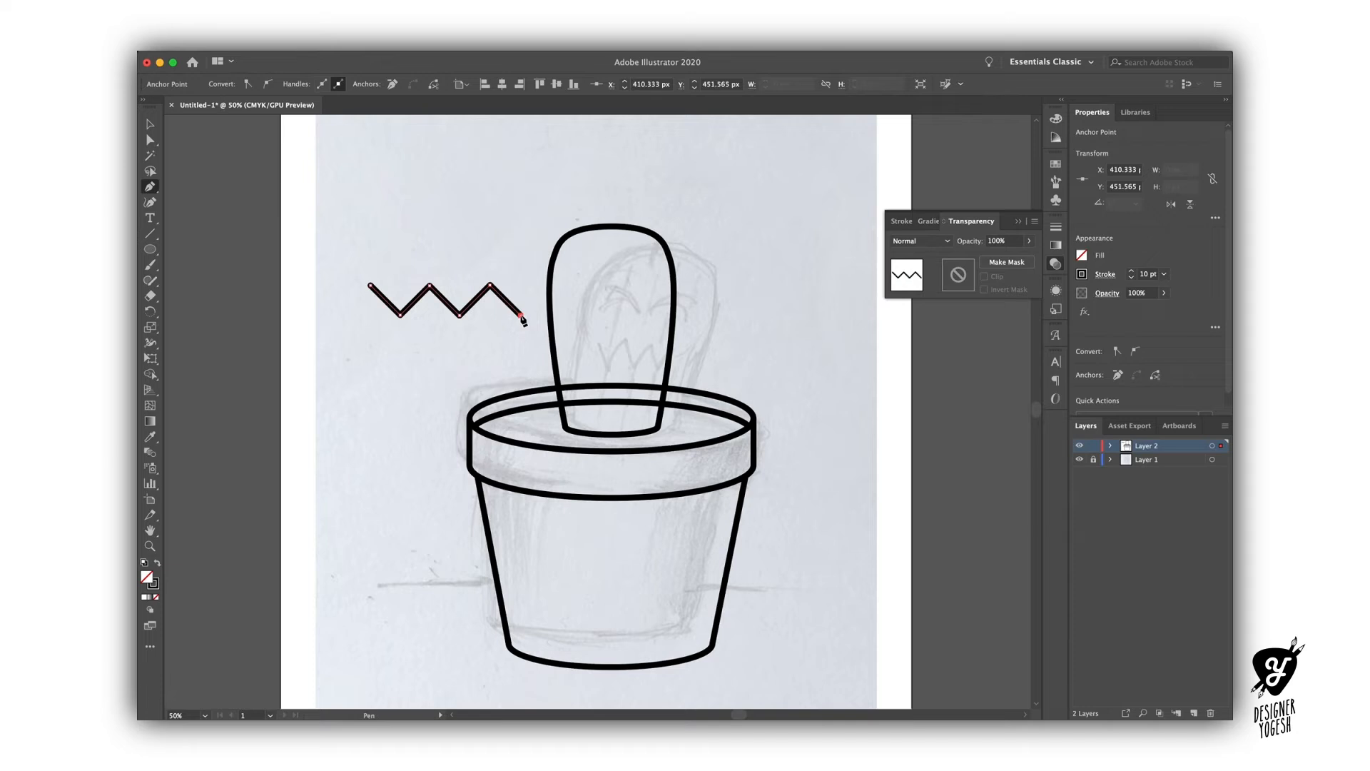
left_click(550, 288)
key("v")
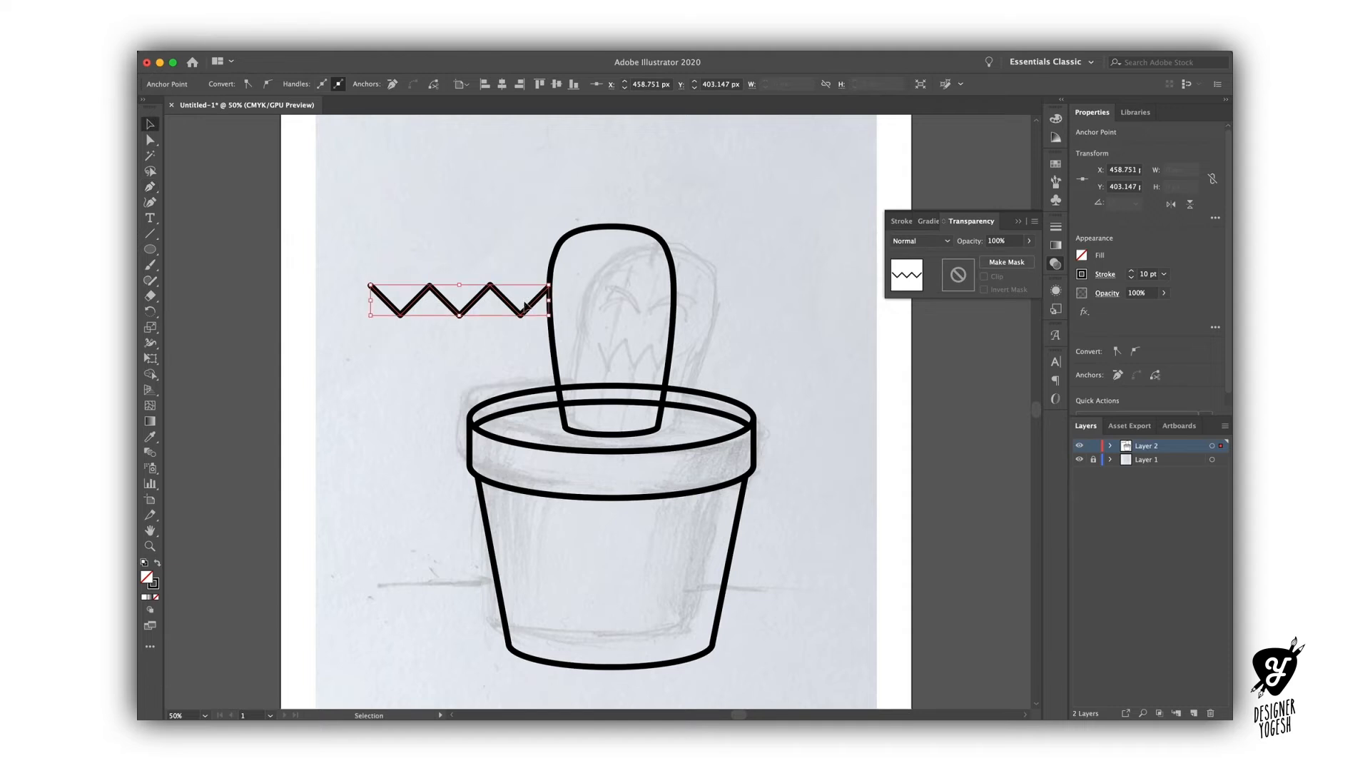
Place the zigzag inside the cactus at about 146 px wide, center it horizontally on the body as key object, and raise it slightly.
left_click_drag(515, 308, 663, 332)
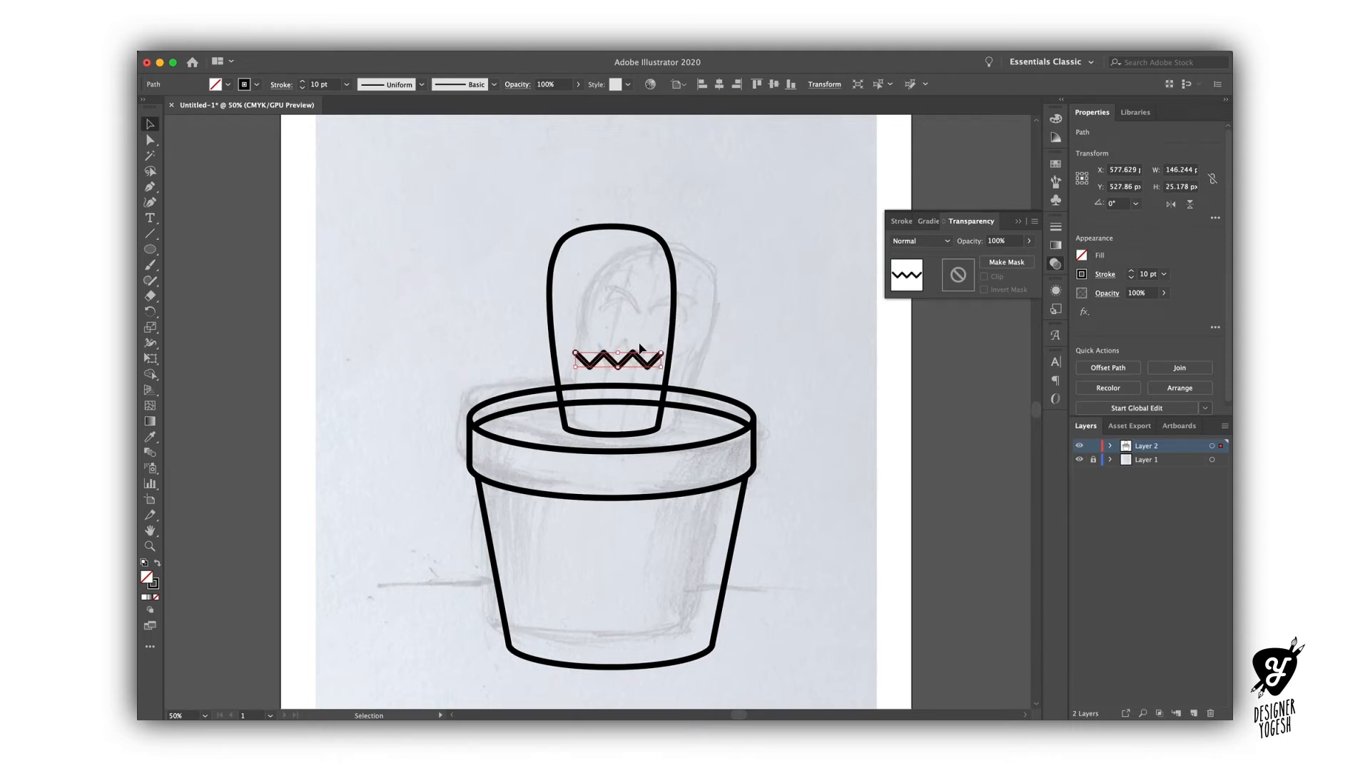
left_click(674, 309, "shift")
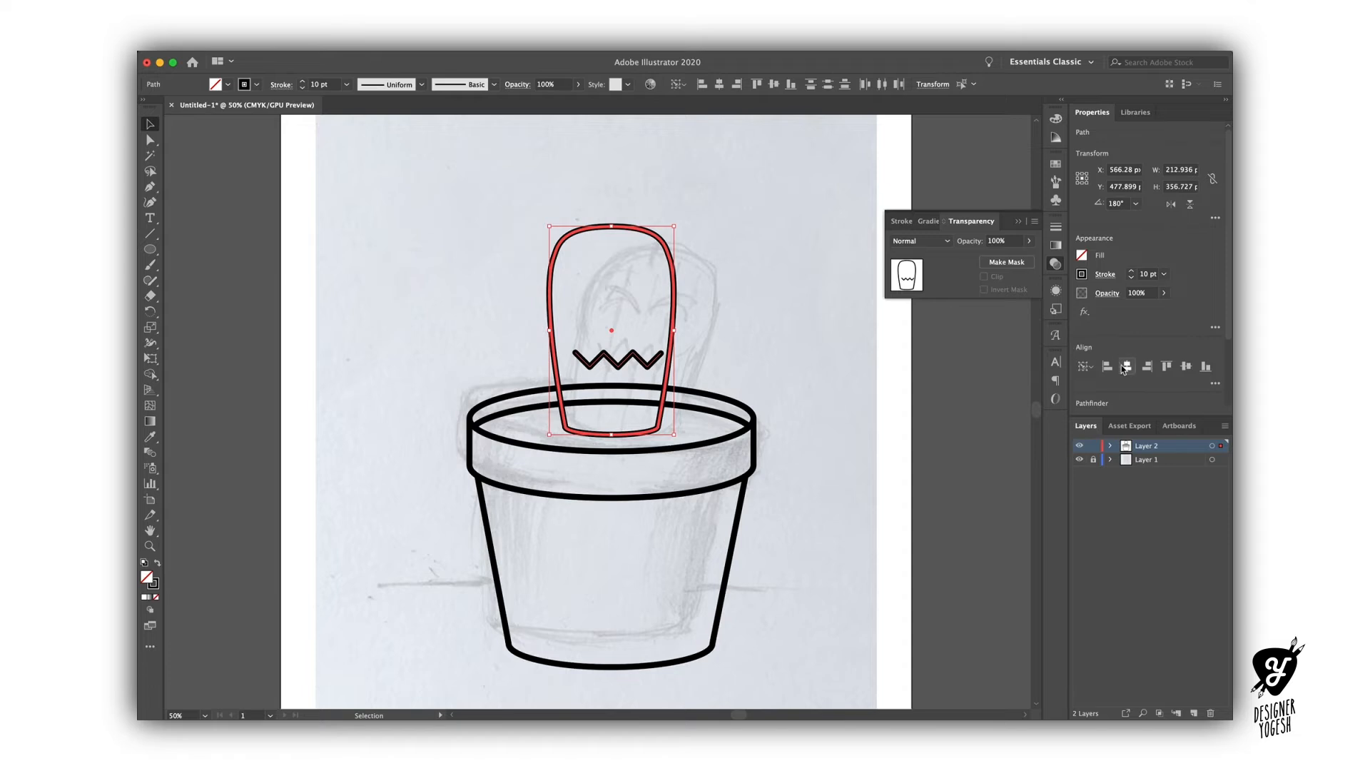
left_click(1126, 366)
left_click(774, 318)
left_click_drag(608, 367, 609, 344)
left_click(741, 358)
Draw a circle in the empty area beside the cactus and delete its bottom anchor point, leaving an upper arc.
key("z")
left_click(603, 285)
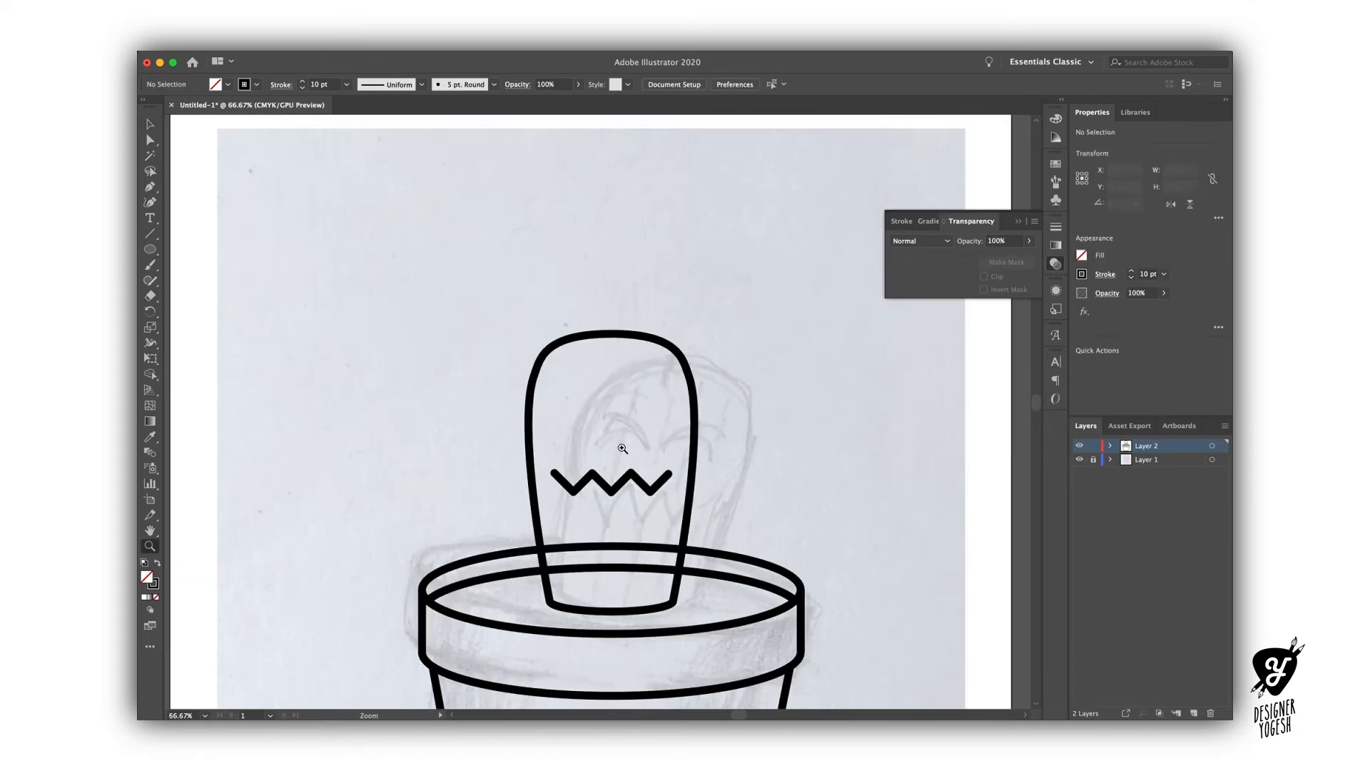
left_click(593, 432)
left_click(149, 249)
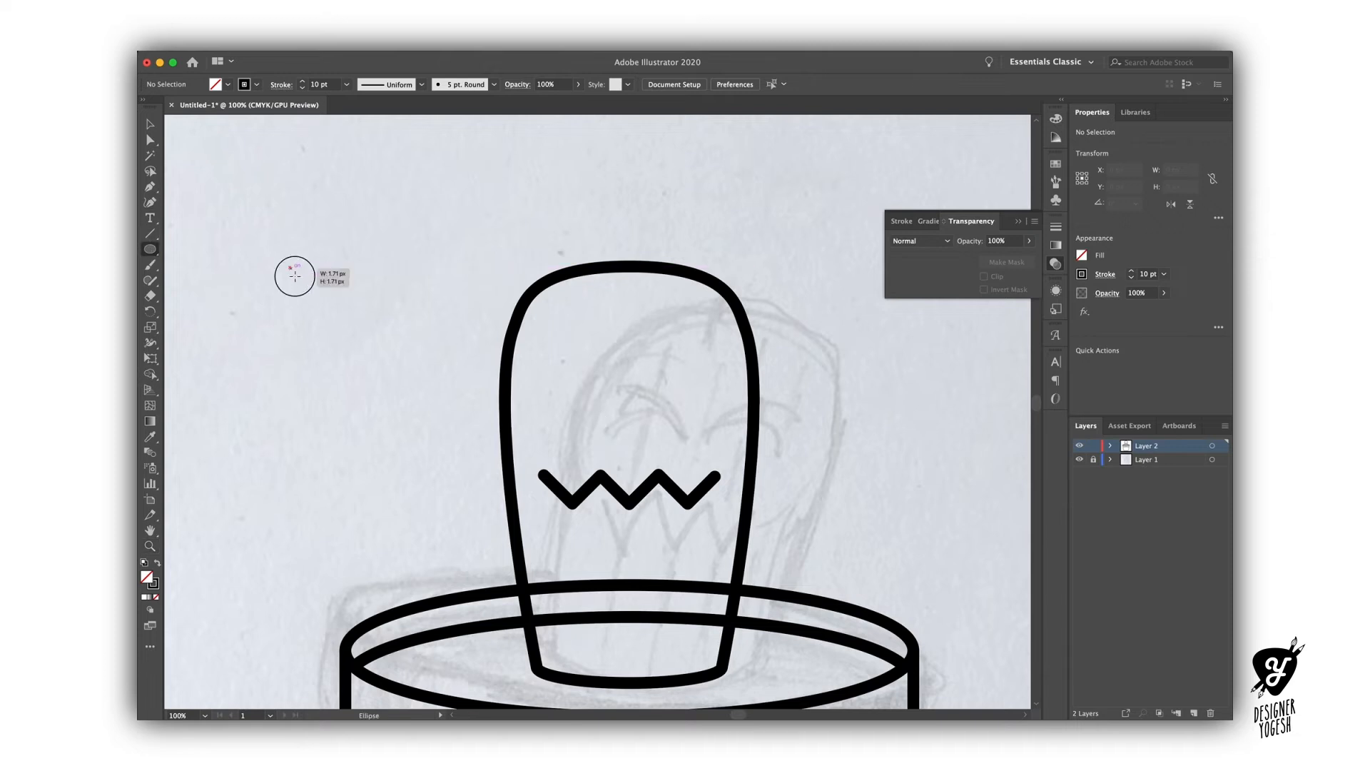
left_click_drag(289, 267, 501, 282)
key("a")
key("Delete")
Place the arc above the mouth with a copy beside it as two closed eyes, together about 146 px wide and 29 px high.
key("v")
left_click_drag(367, 235, 665, 391)
scroll(775, 428, "down", 5)
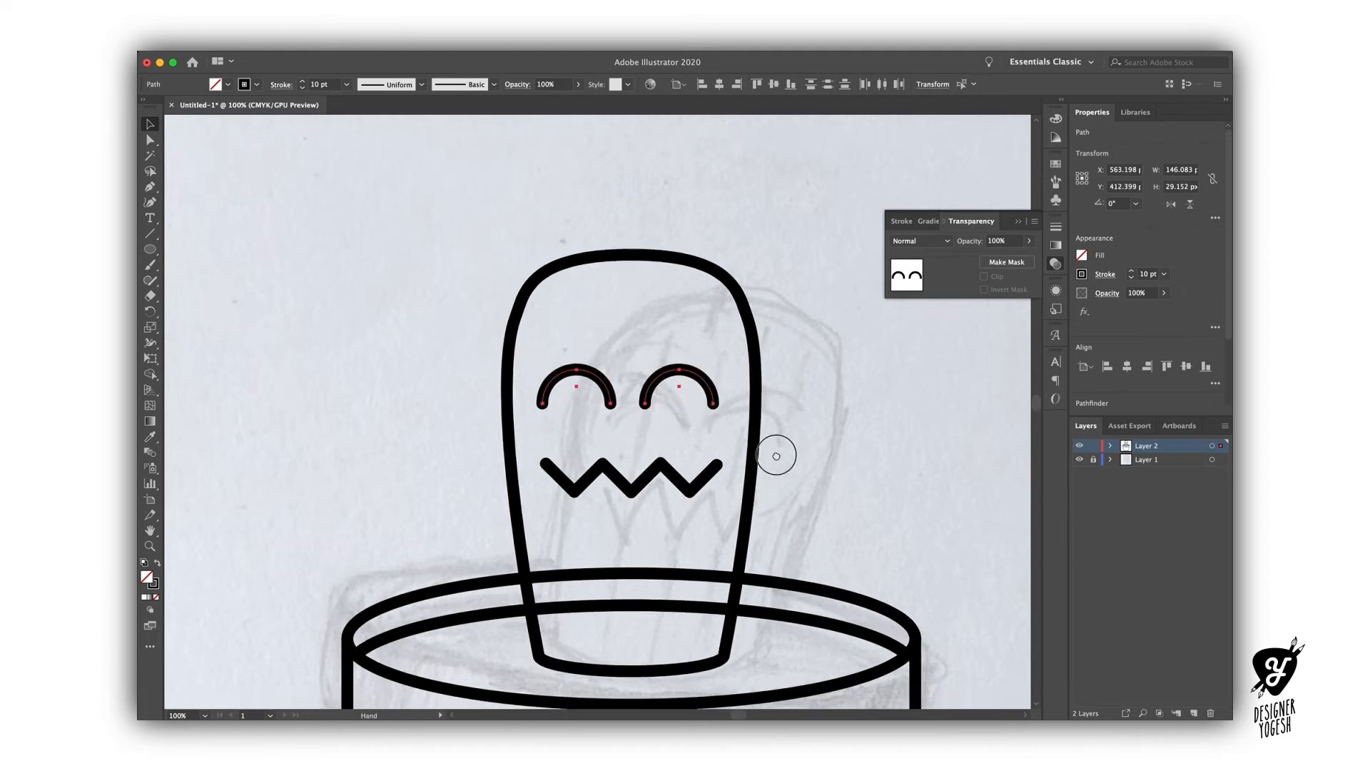
left_click_drag(761, 436, 761, 439)
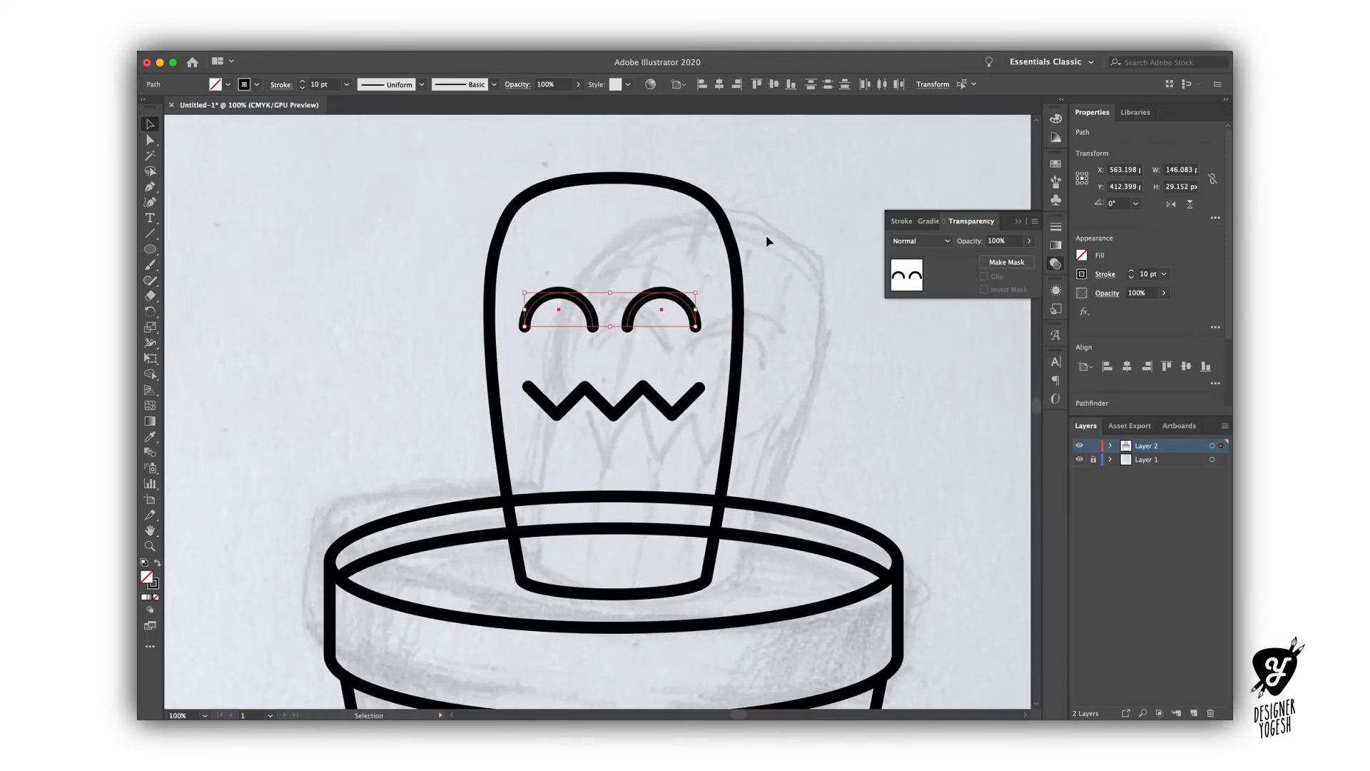
left_click(785, 370)
left_click_drag(768, 386, 767, 332)
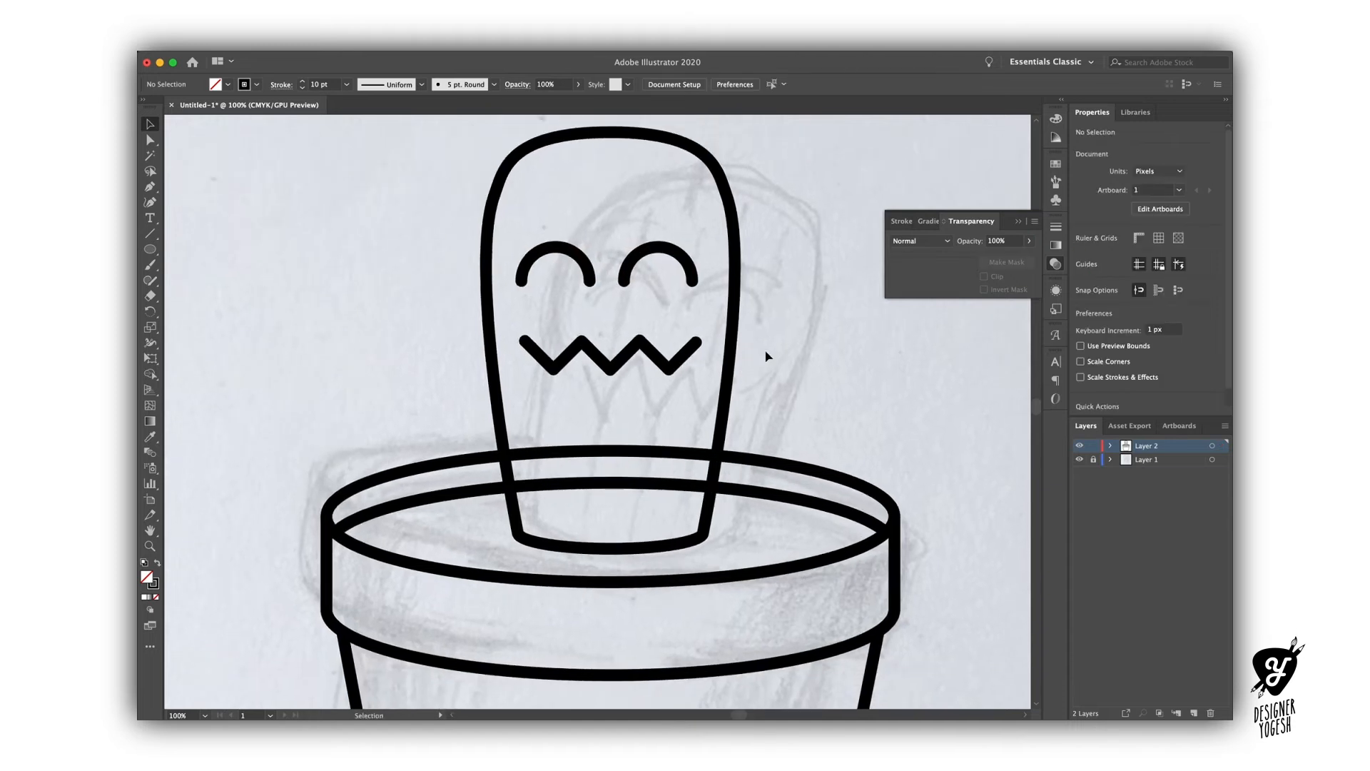
Draw a vertical line about 444 px tall through the cactus's right eye, extending past the body at both ends.
key("super+minus")
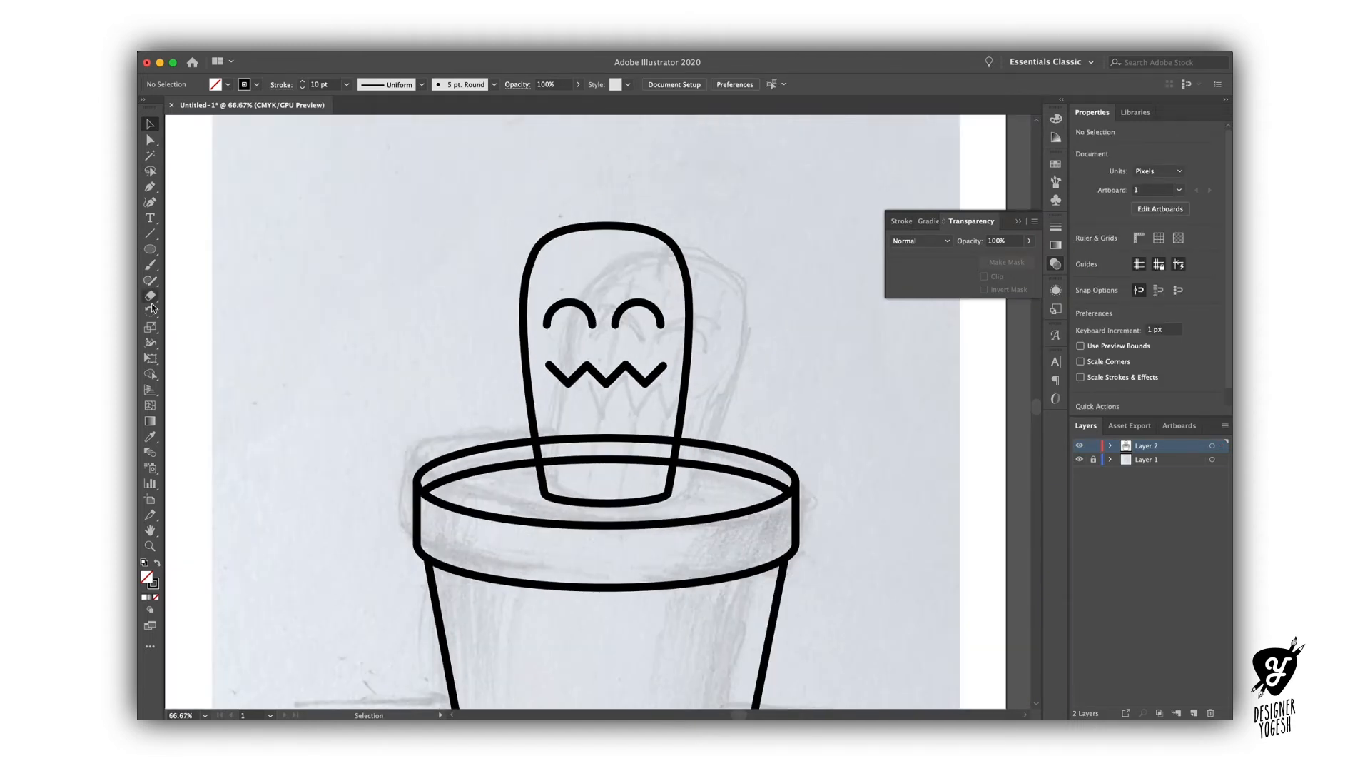
key("p")
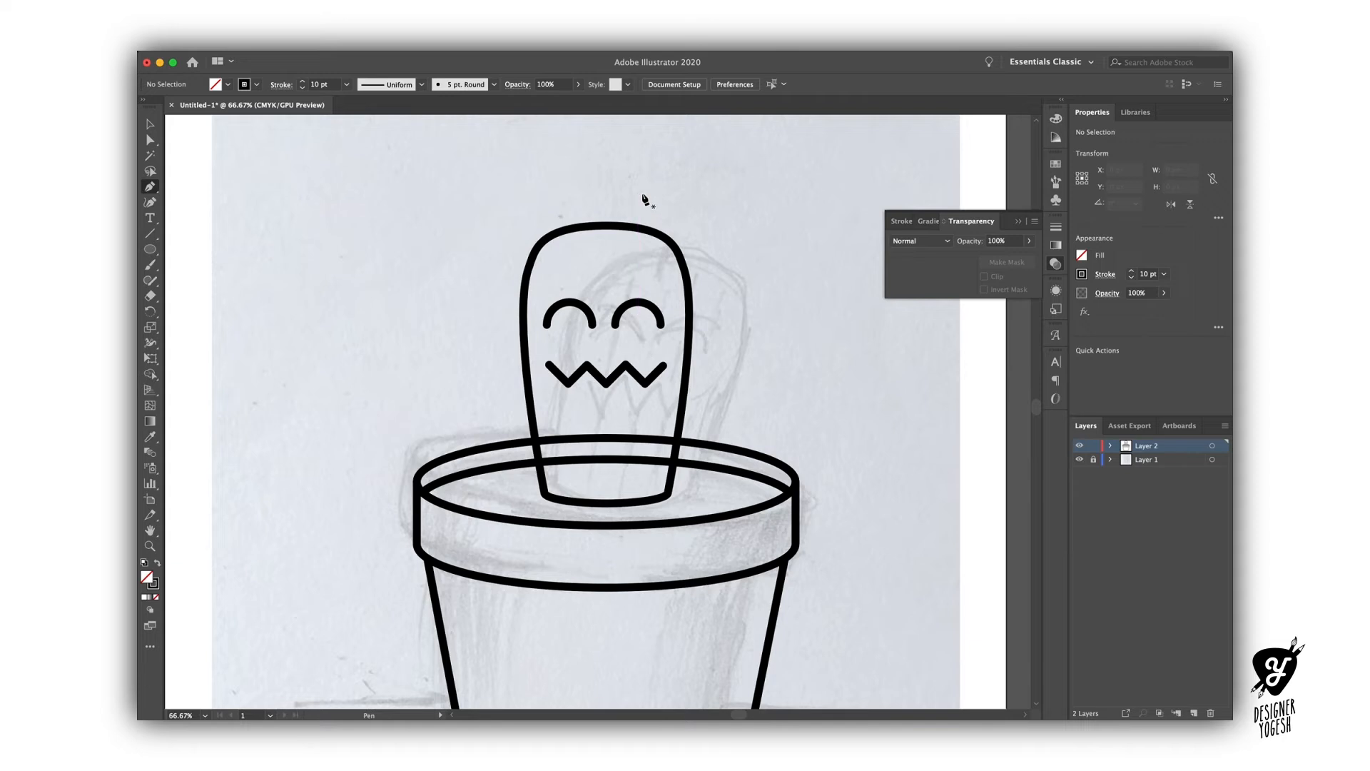
left_click(657, 238, "super")
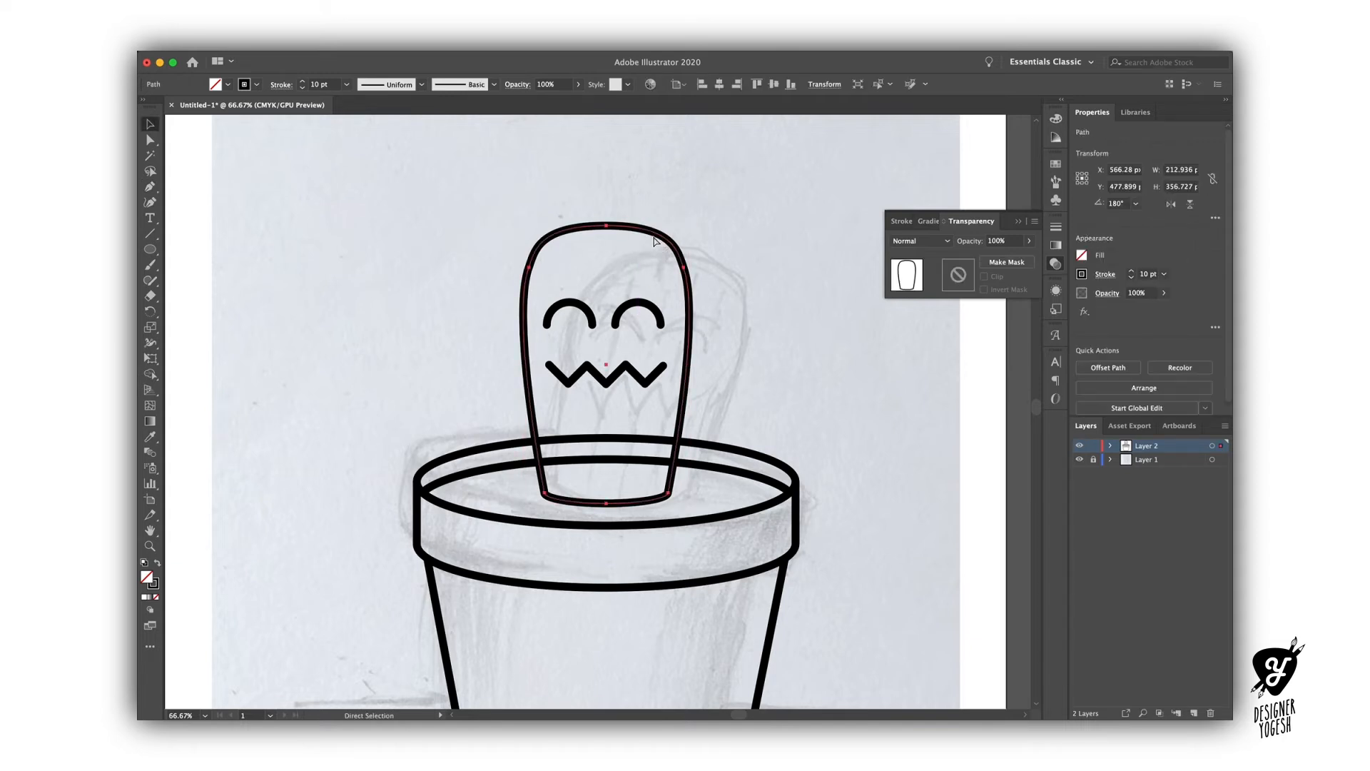
key("v")
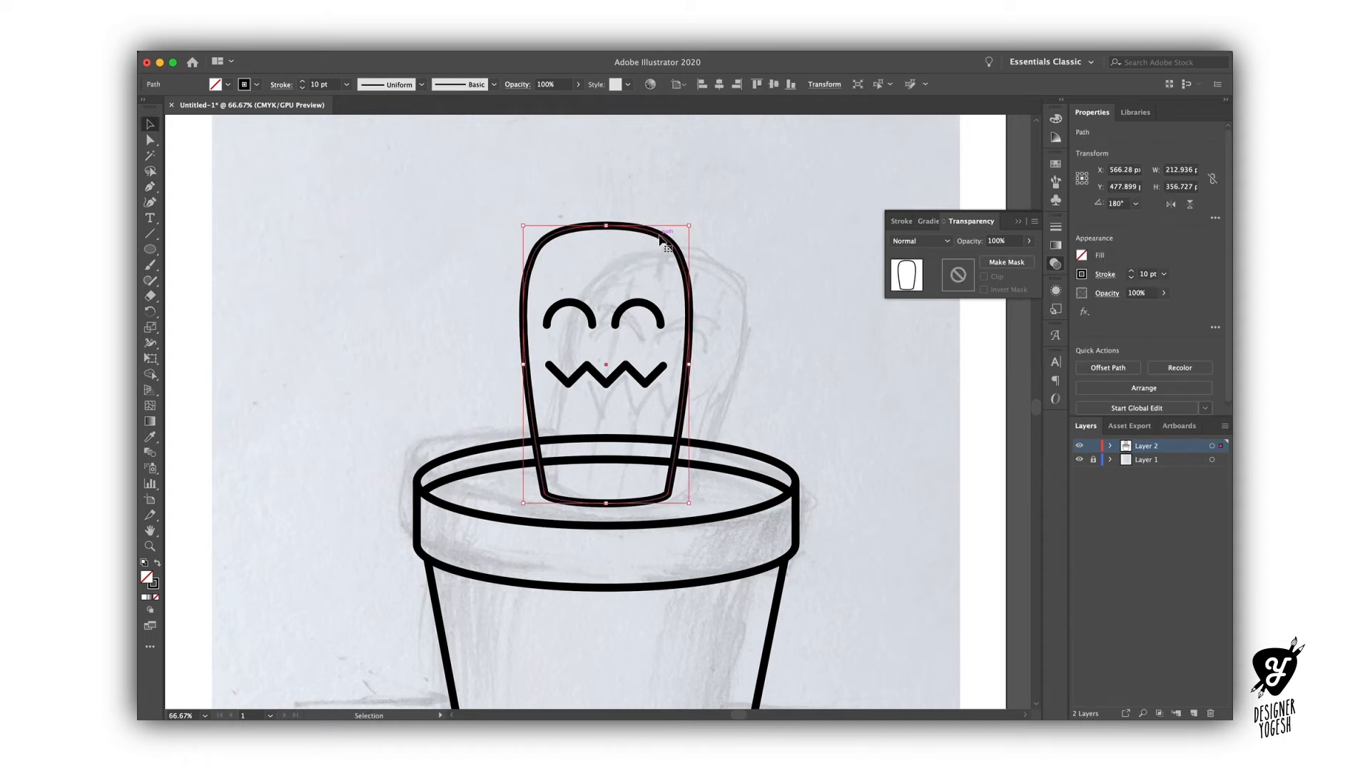
key("p")
left_click(658, 189)
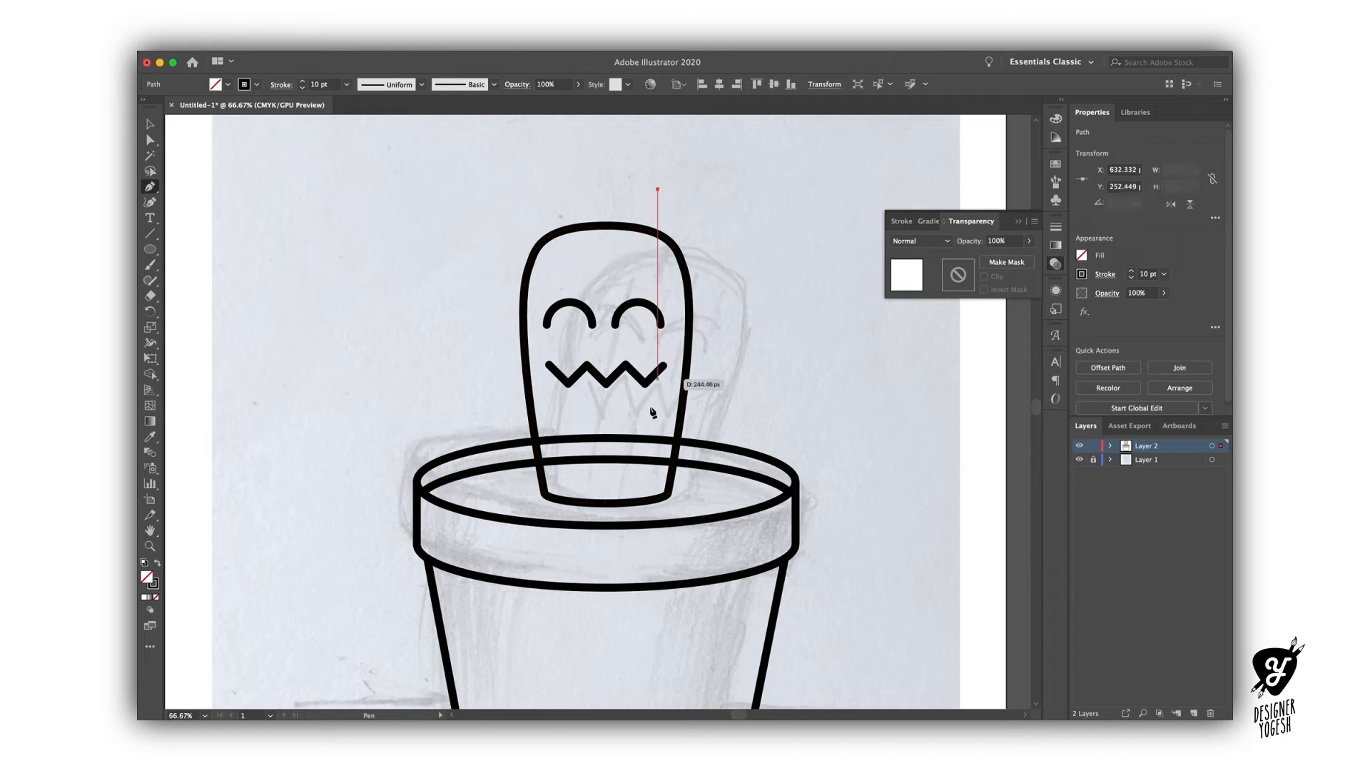
left_click(658, 534)
key("v")
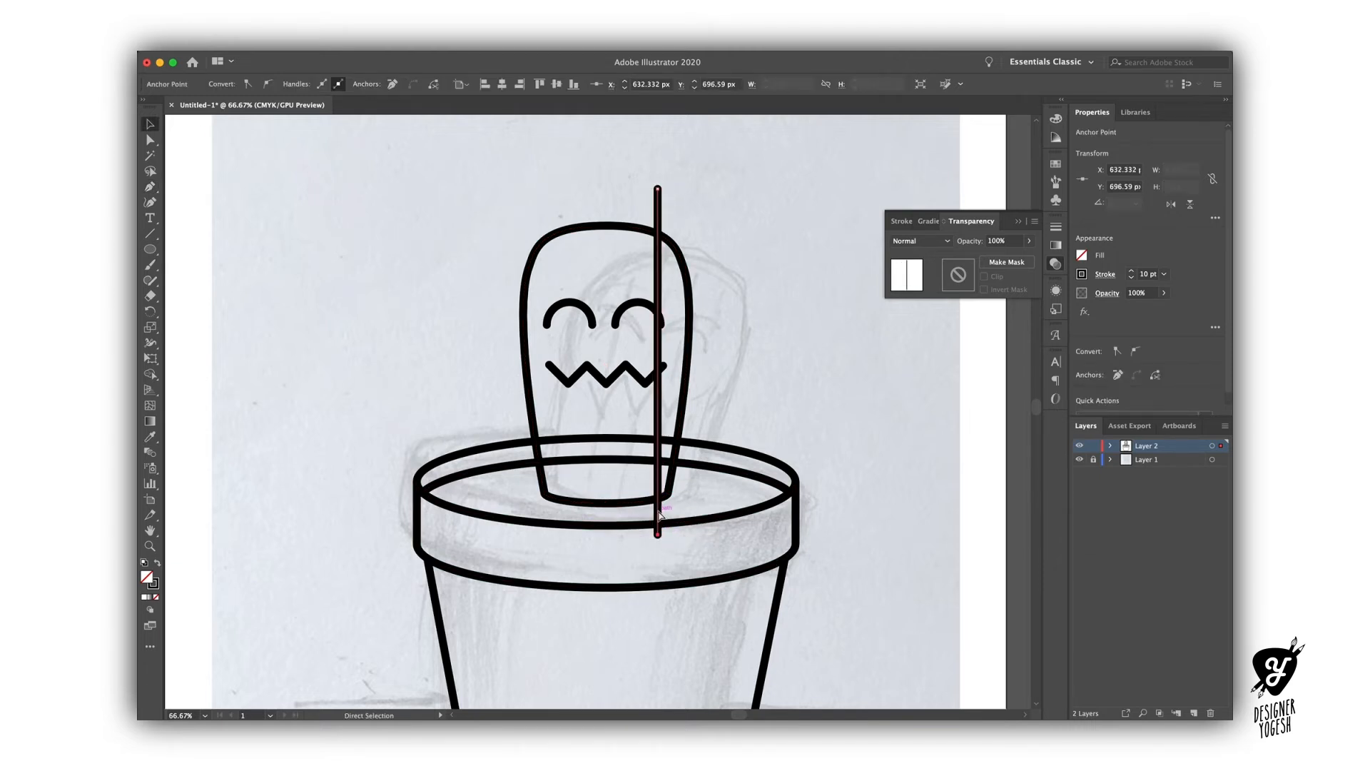
Duplicate the vertical line three times to the left at about 45 px spacing, giving four parallel lines across the body.
left_click_drag(661, 515, 622, 514)
key("ctrl+d")
key("ctrl+d")
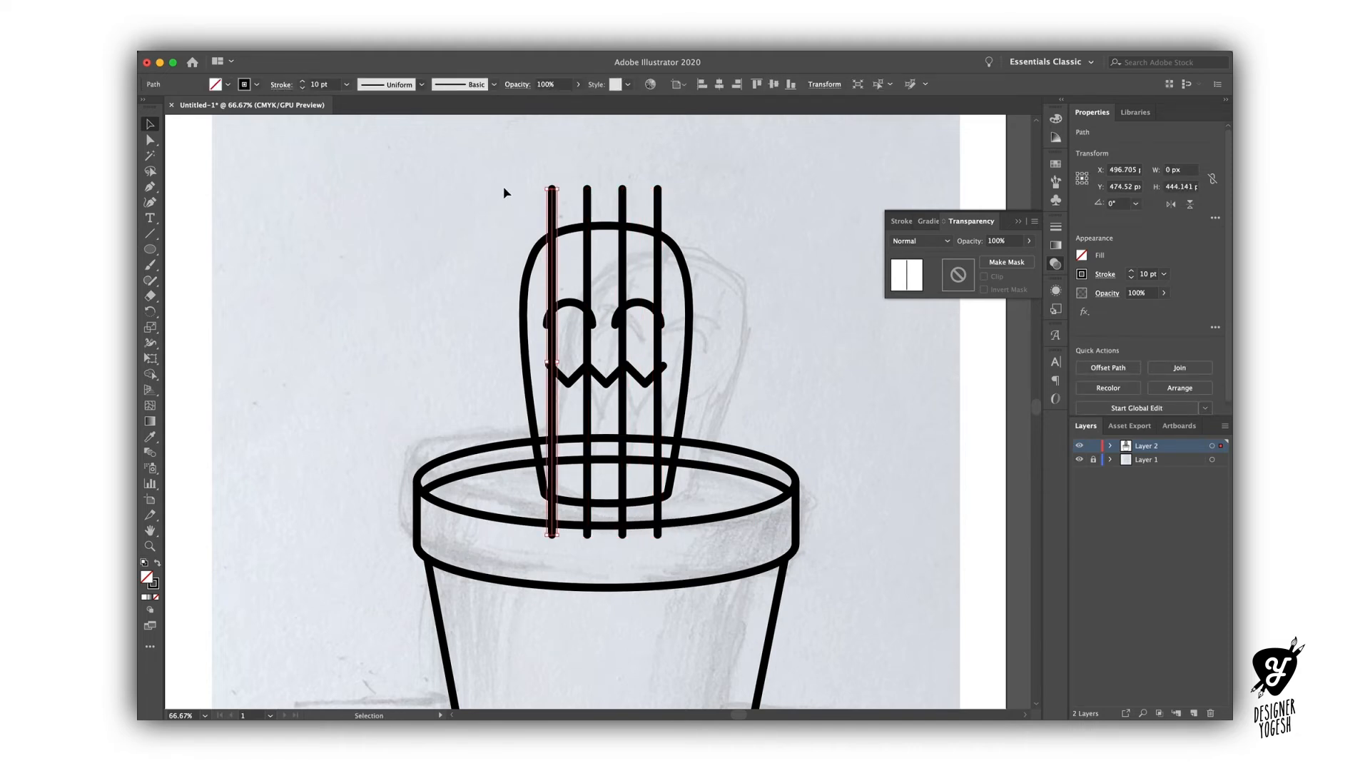
Group the four vertical lines with the cactus body outline.
left_click(588, 207, "shift")
left_click(623, 207, "shift")
left_click(658, 214, "shift")
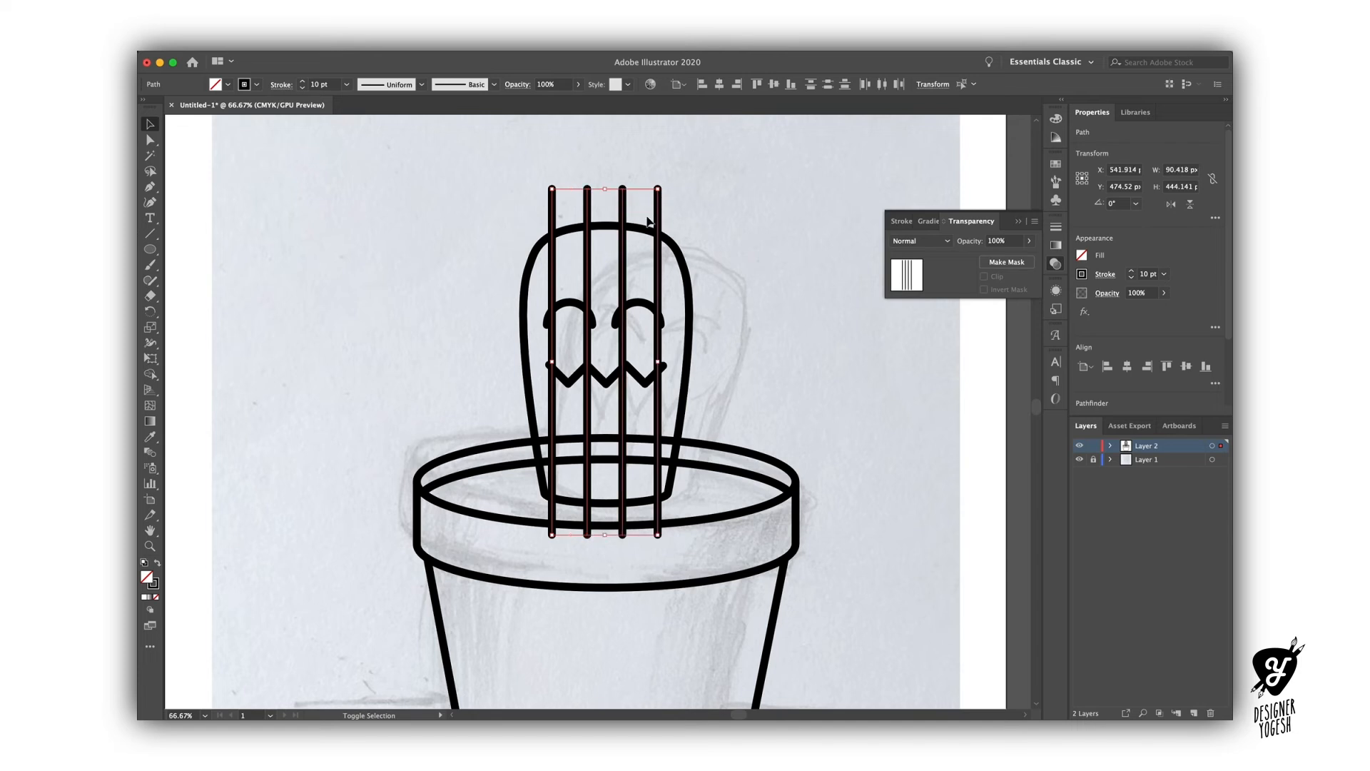
left_click(652, 235, "shift")
key("ctrl+g")
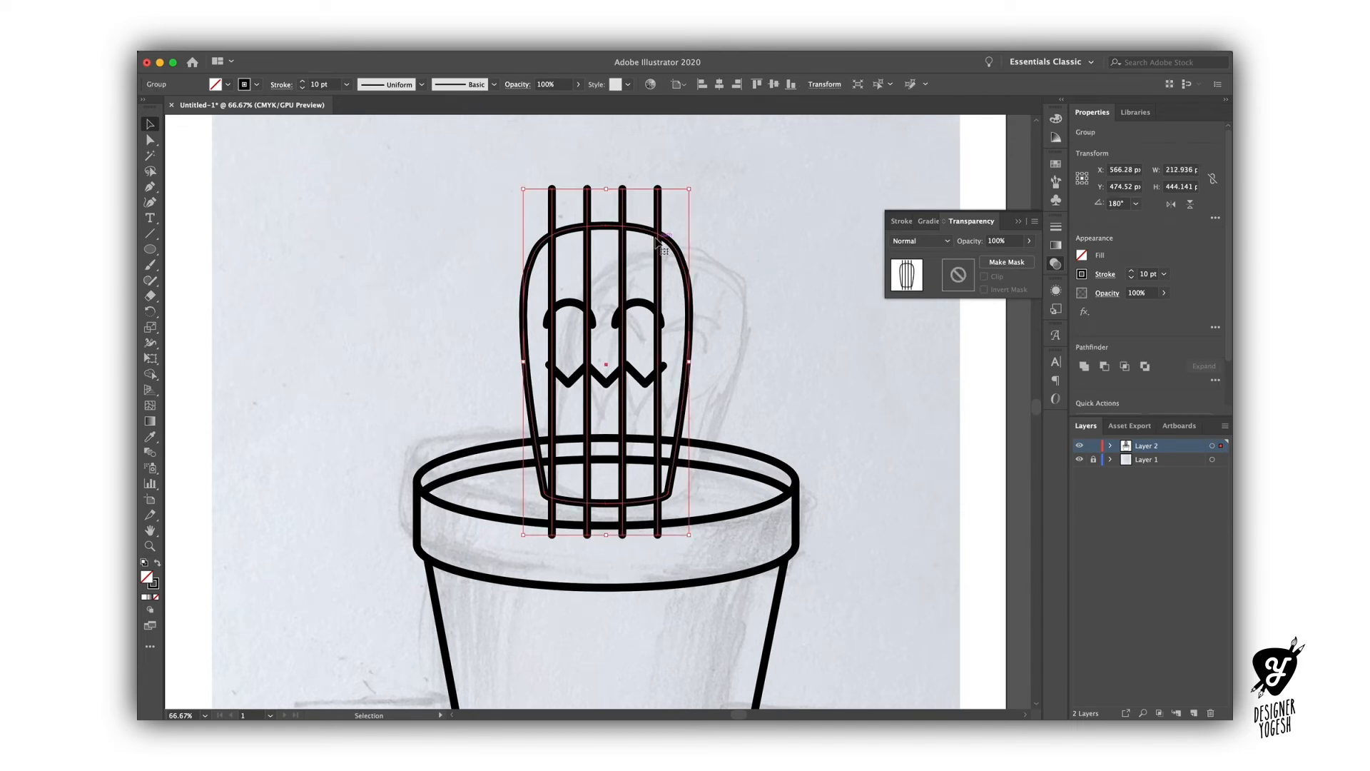
Isolate the group and trim off the line ends above and below the cactus outline with Shape Builder, returning to the whole artwork.
key("a")
double_click(654, 236)
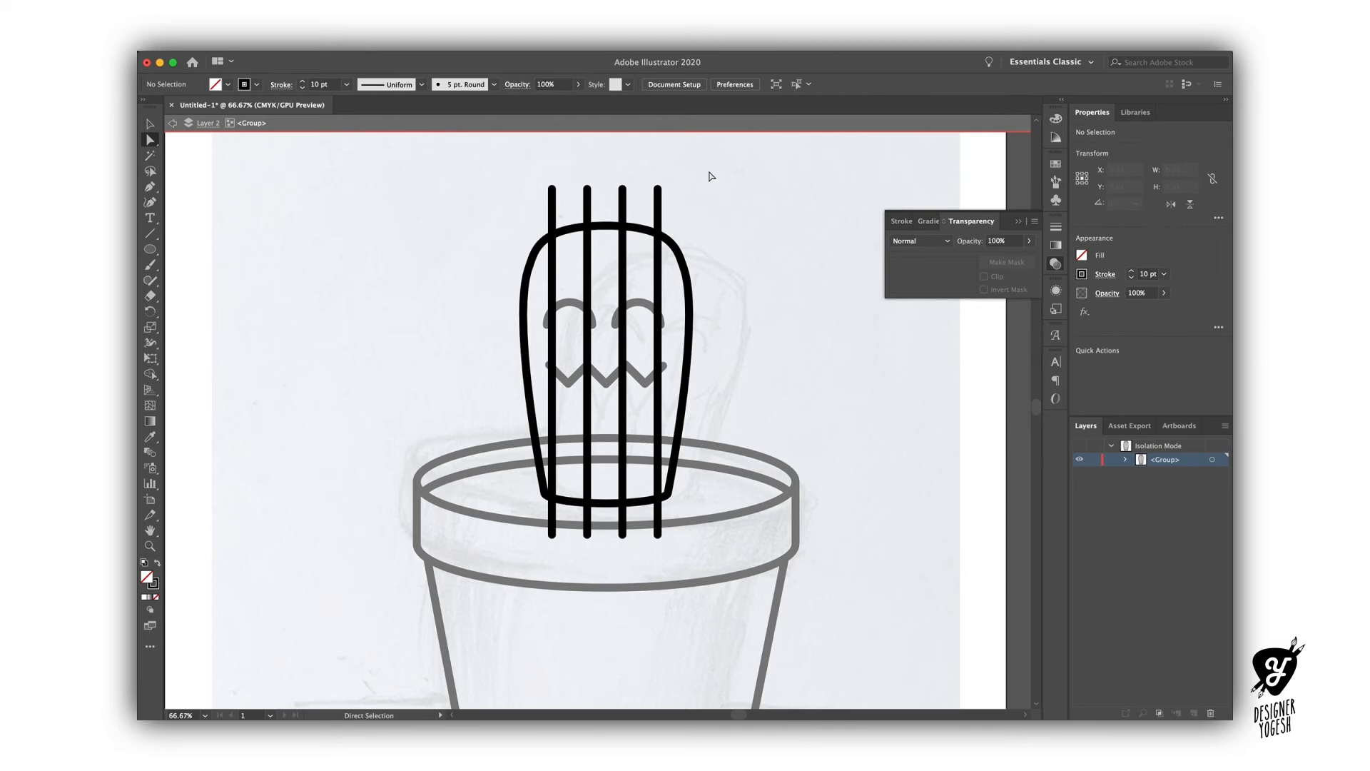
key("v")
key("a")
left_click_drag(477, 158, 780, 590)
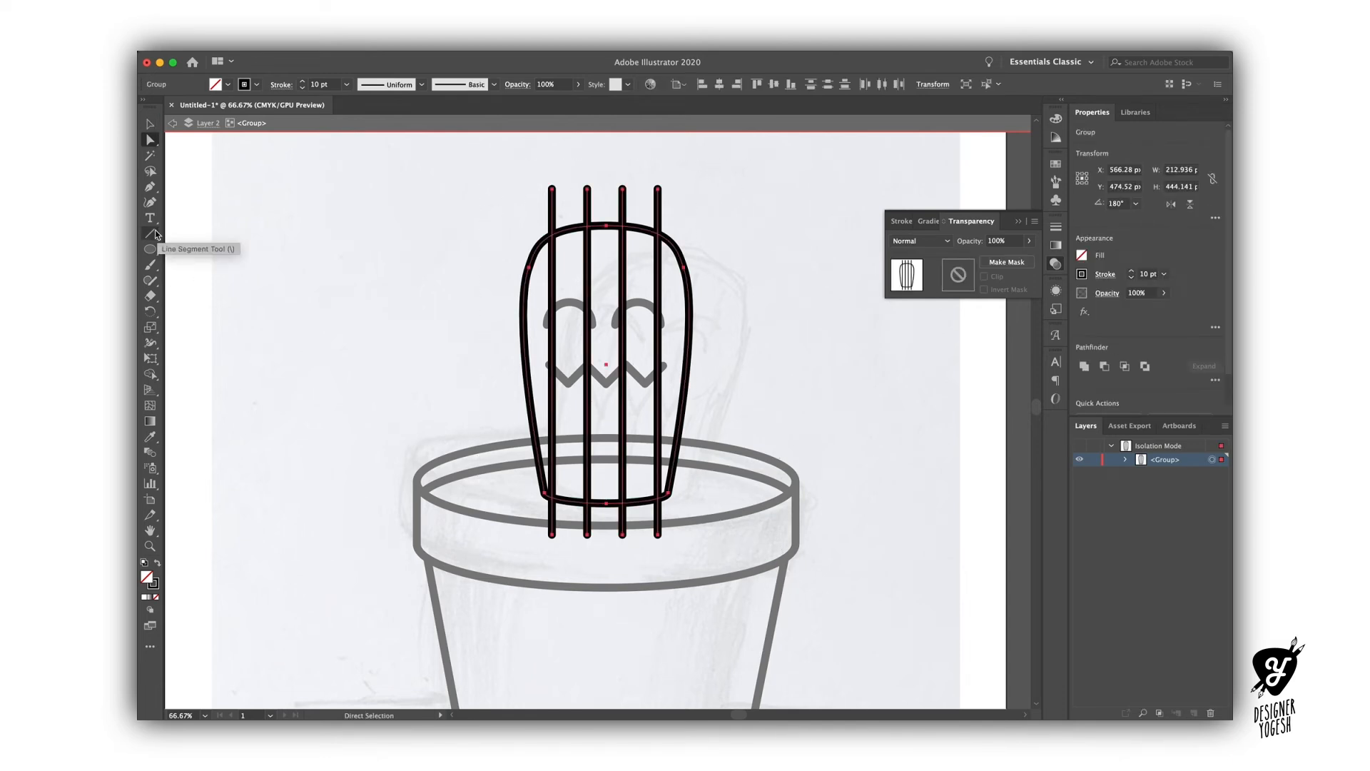
left_click(150, 375)
left_click_drag(511, 216, 660, 199)
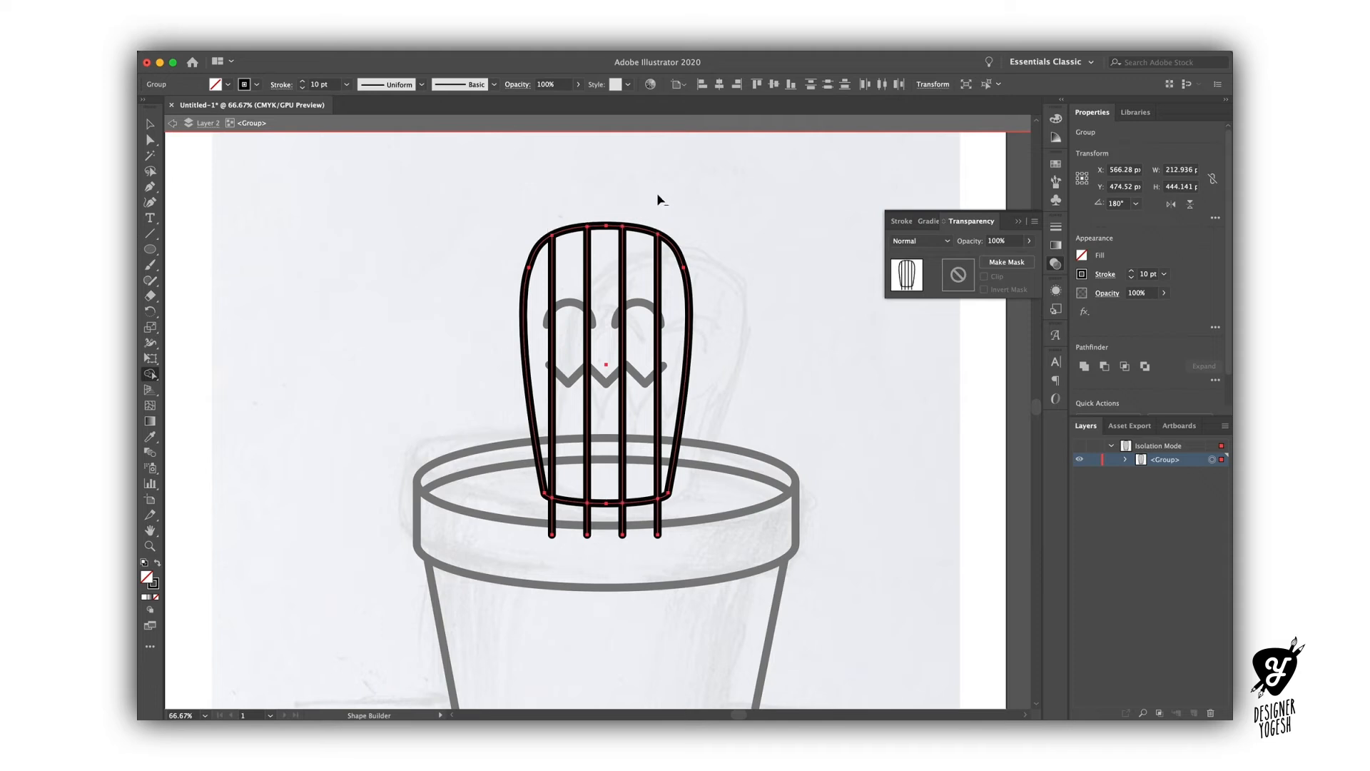
left_click_drag(683, 524, 509, 520)
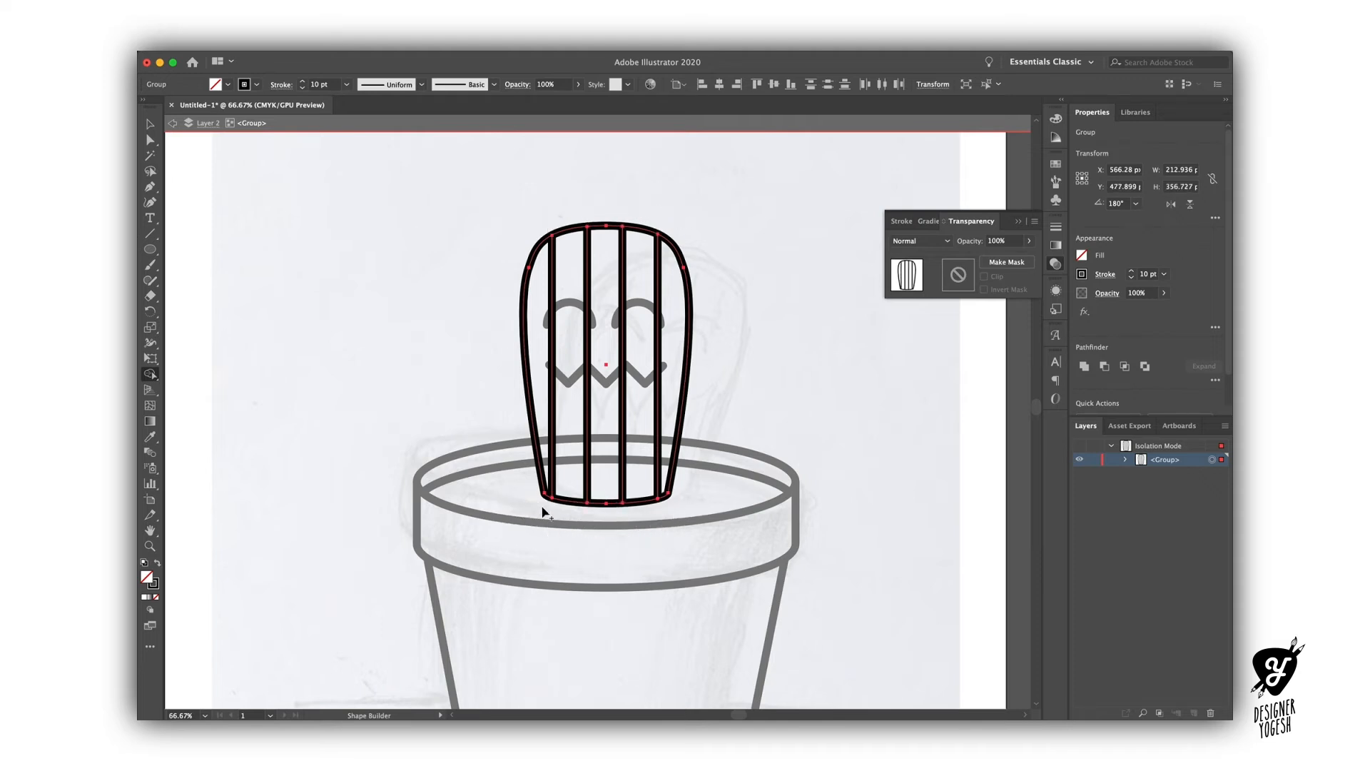
key("v")
double_click(767, 312)
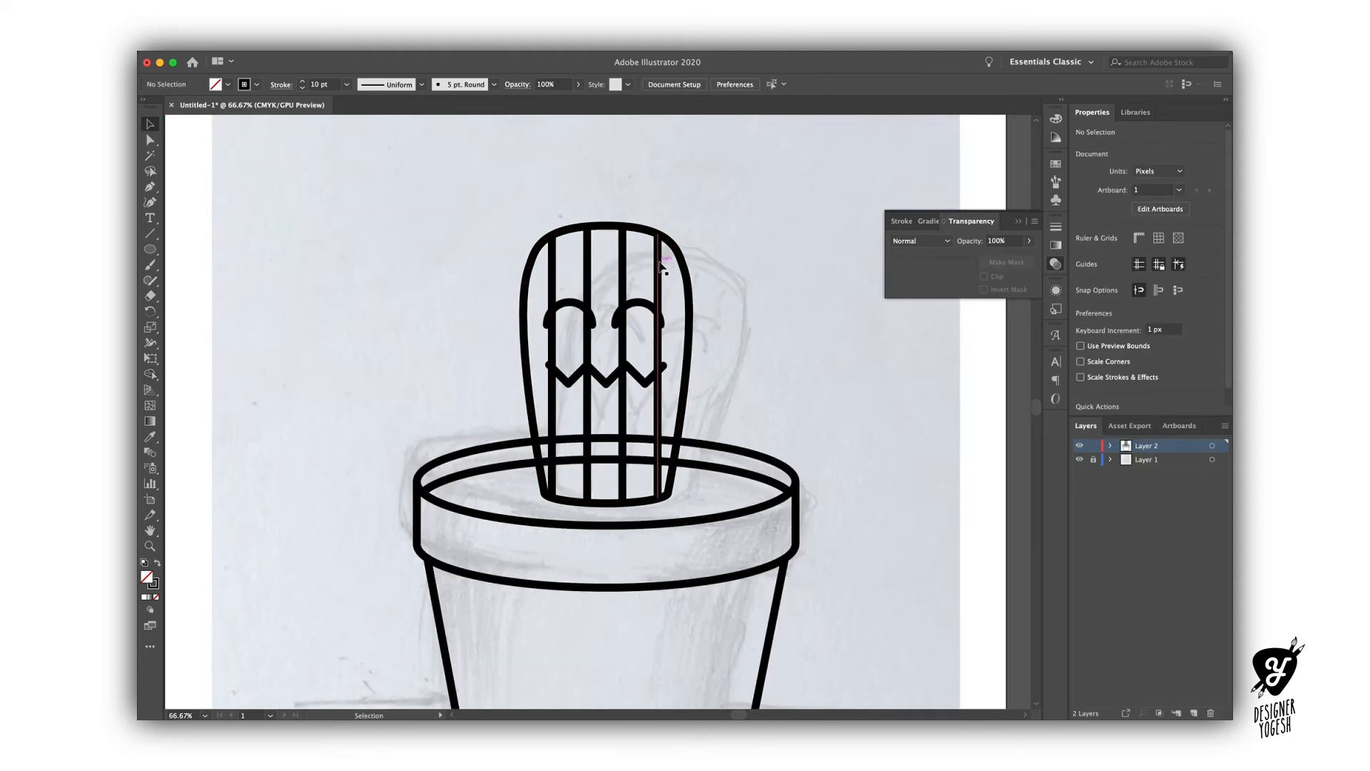
Cut the striped group out of the cactus, leaving only the plain body outline around the face.
left_click(663, 266)
key("a")
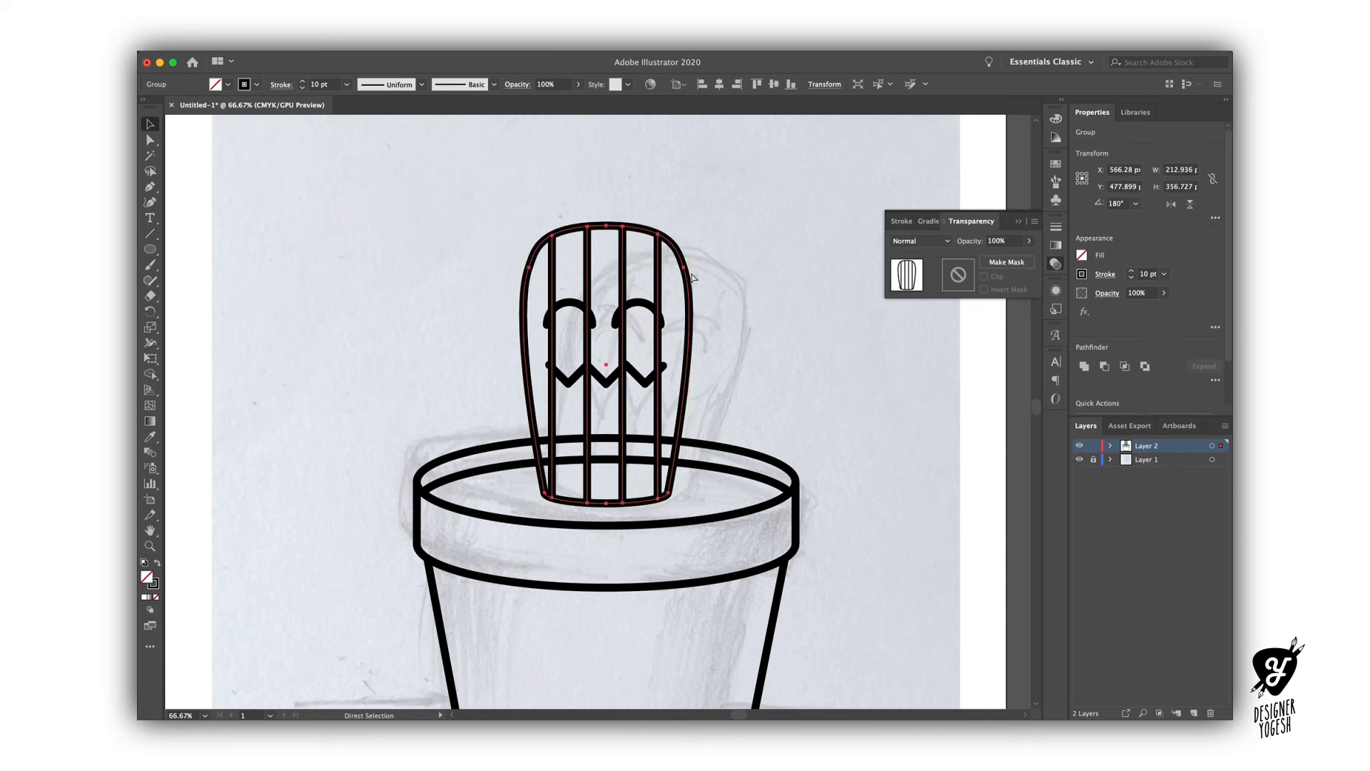
key("v")
left_click(713, 254)
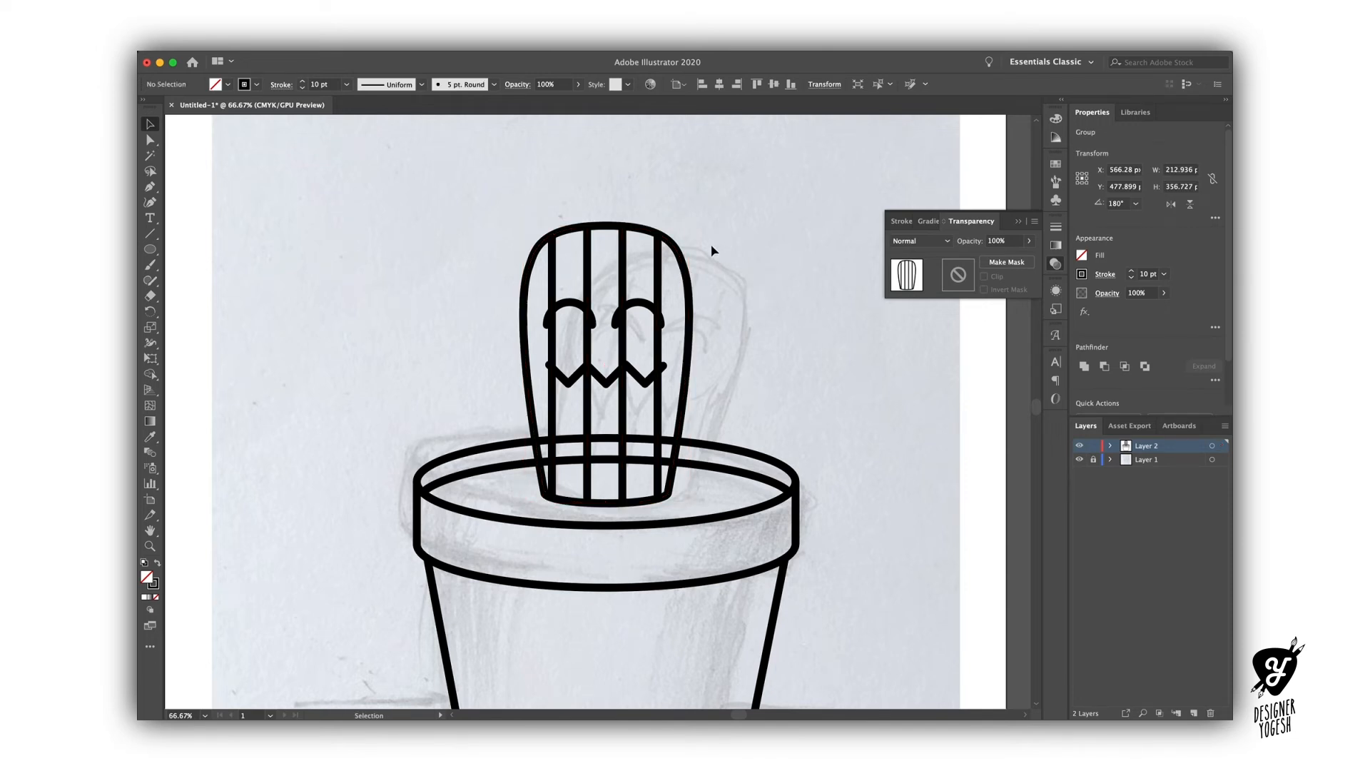
left_click(649, 234)
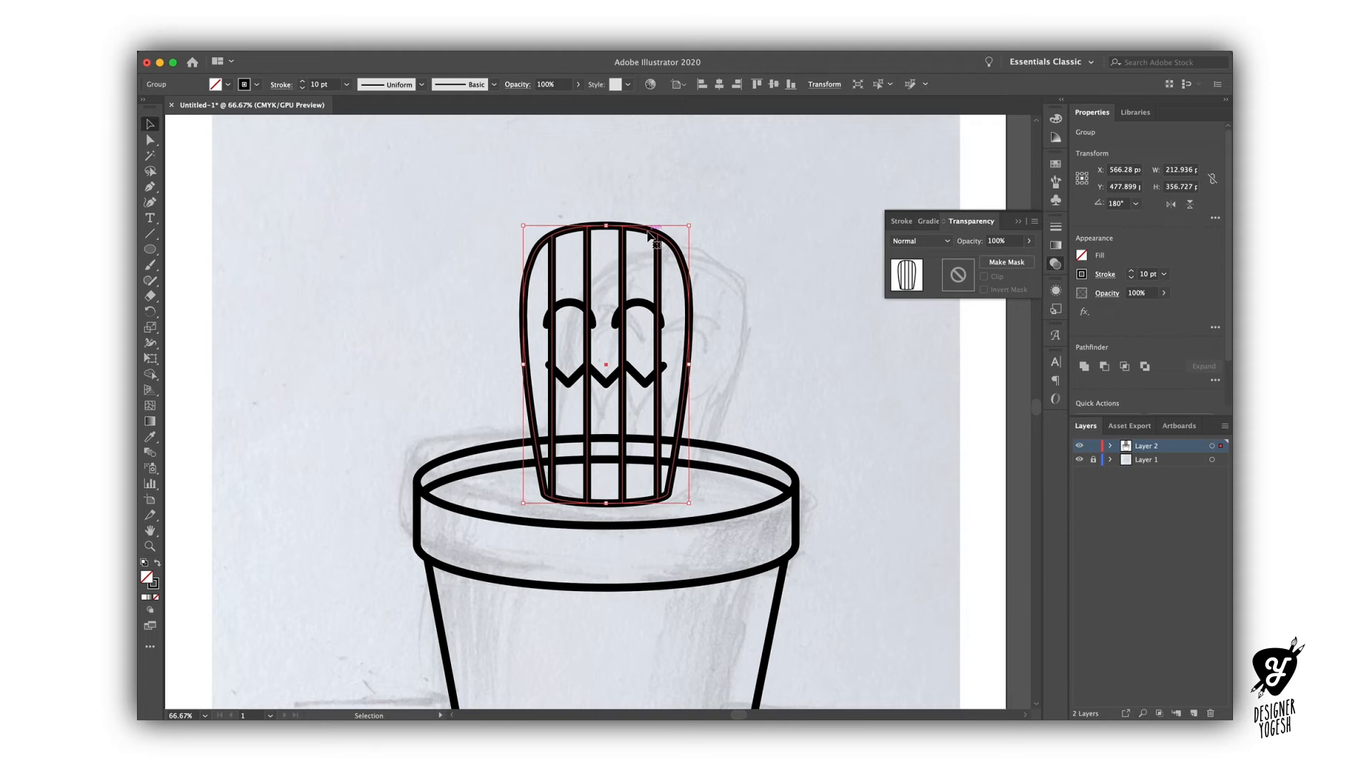
key("a")
key("super+x")
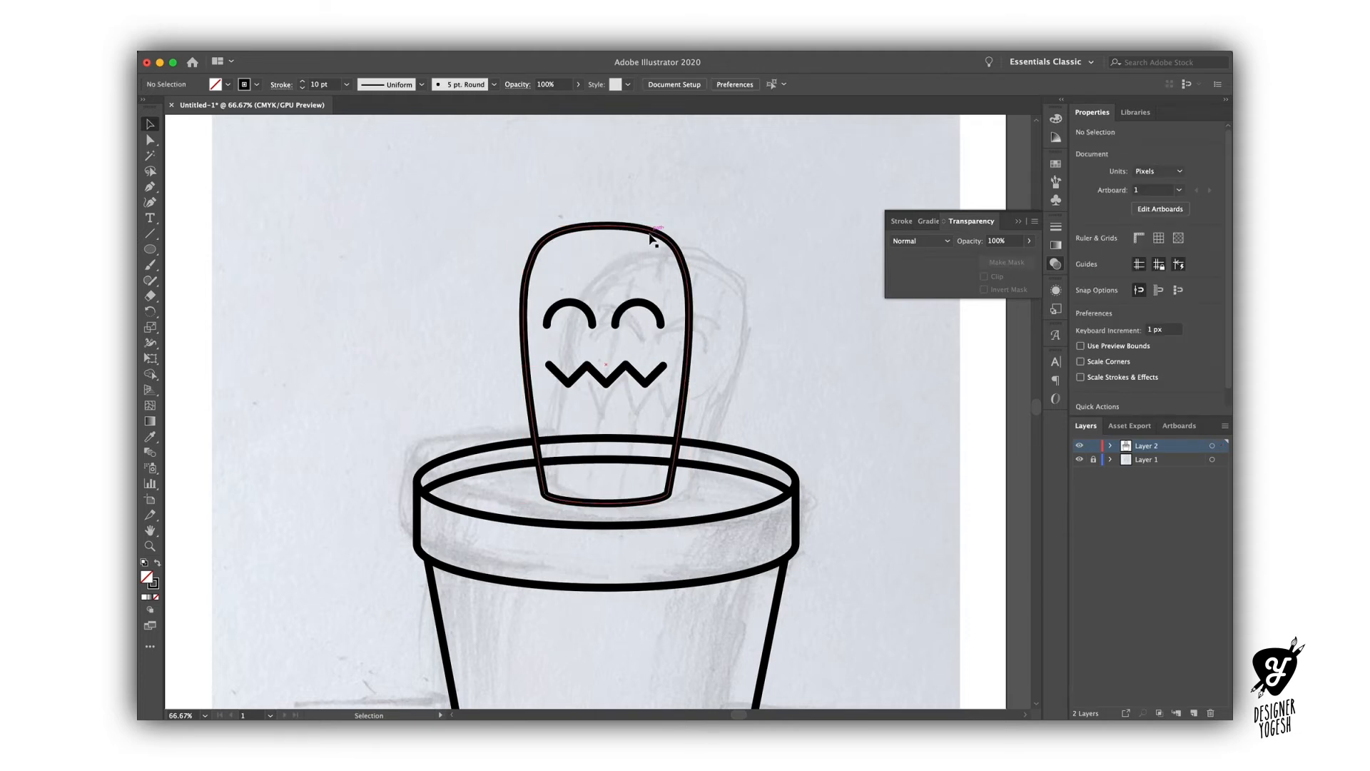
Paste the cut stripes in place in front of the cactus body outline and group the two together.
left_click(669, 242)
key("a")
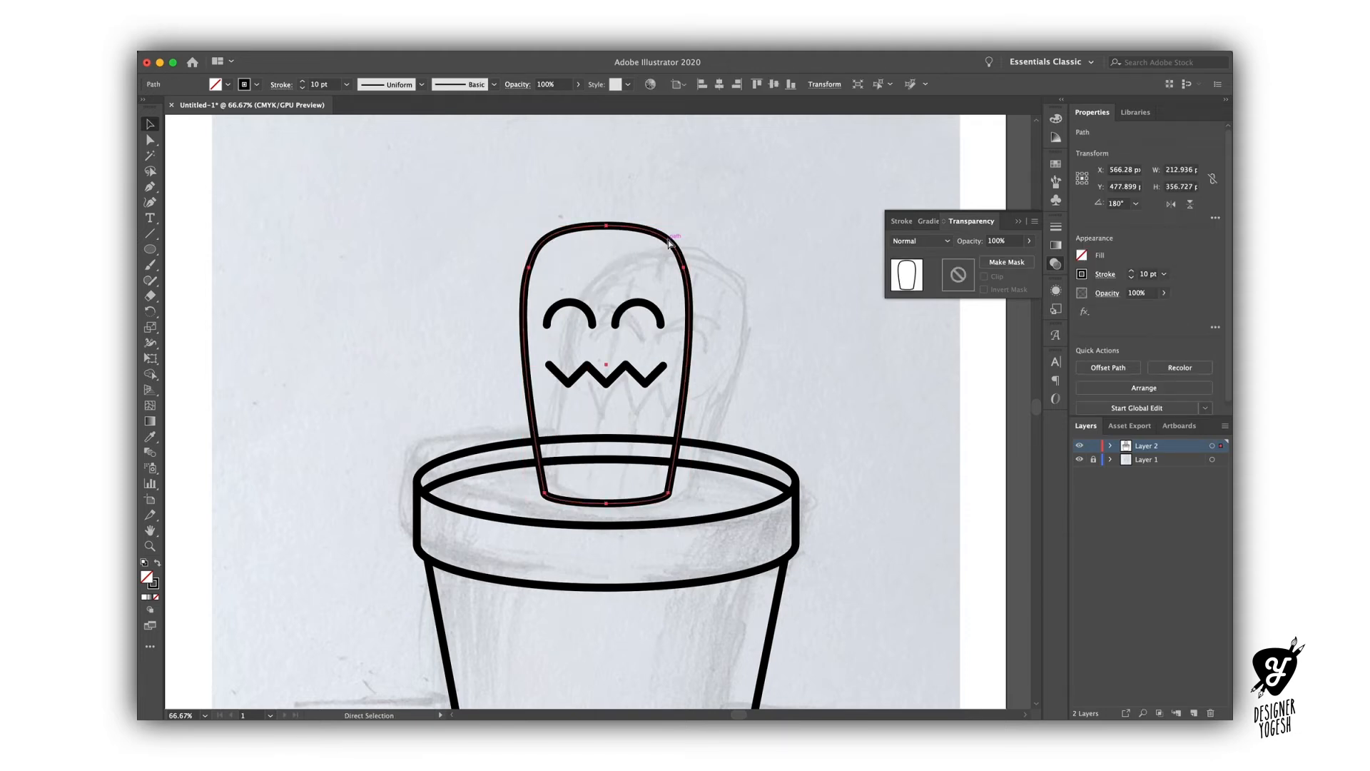
left_click(669, 243)
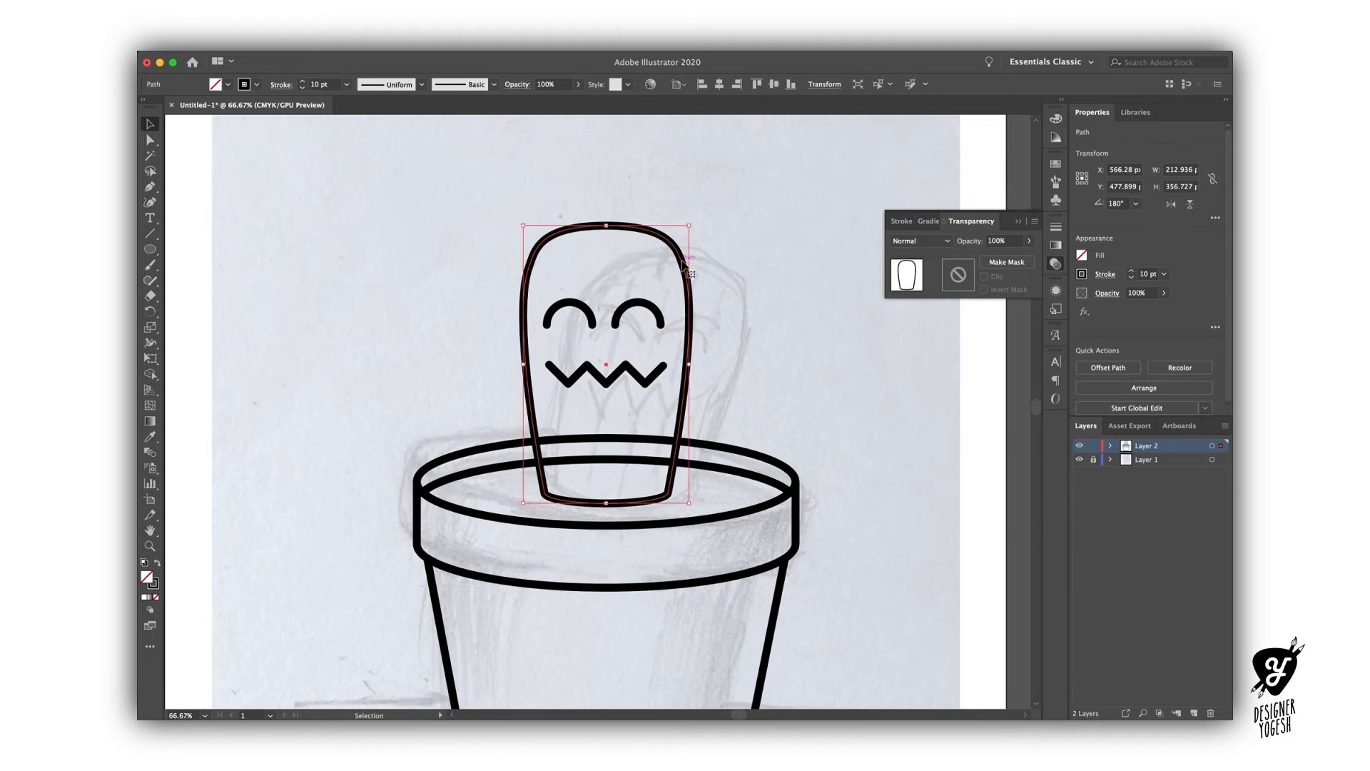
key("super+f")
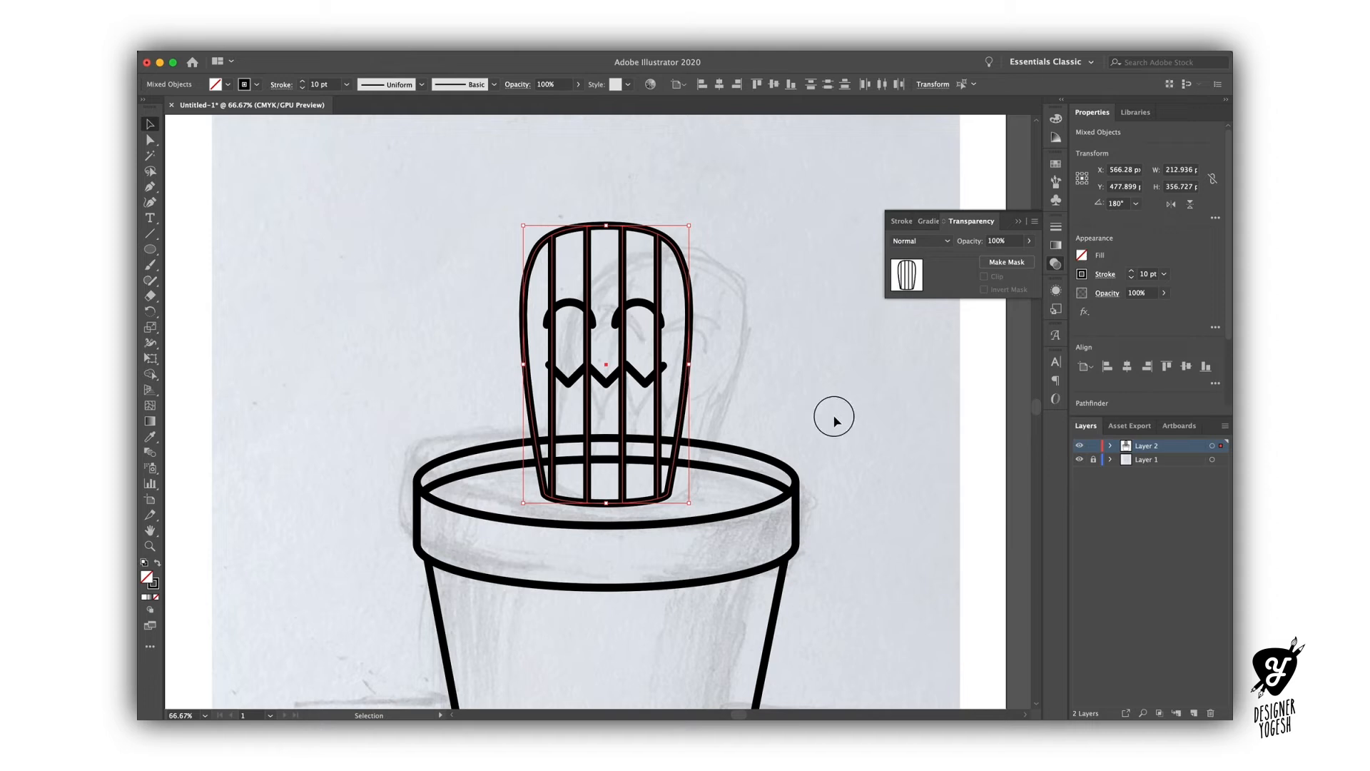
key("super+g")
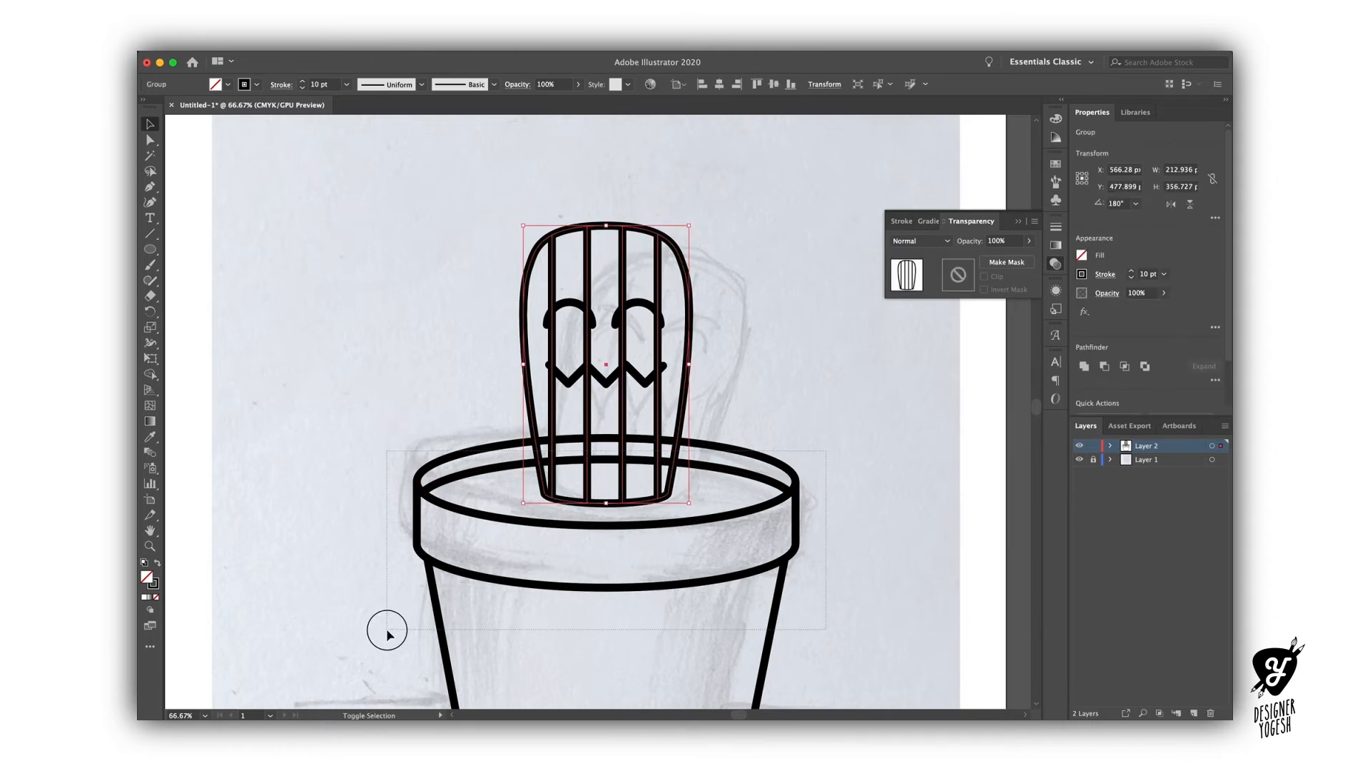
scroll(388, 696, "down", 3)
left_click(880, 448)
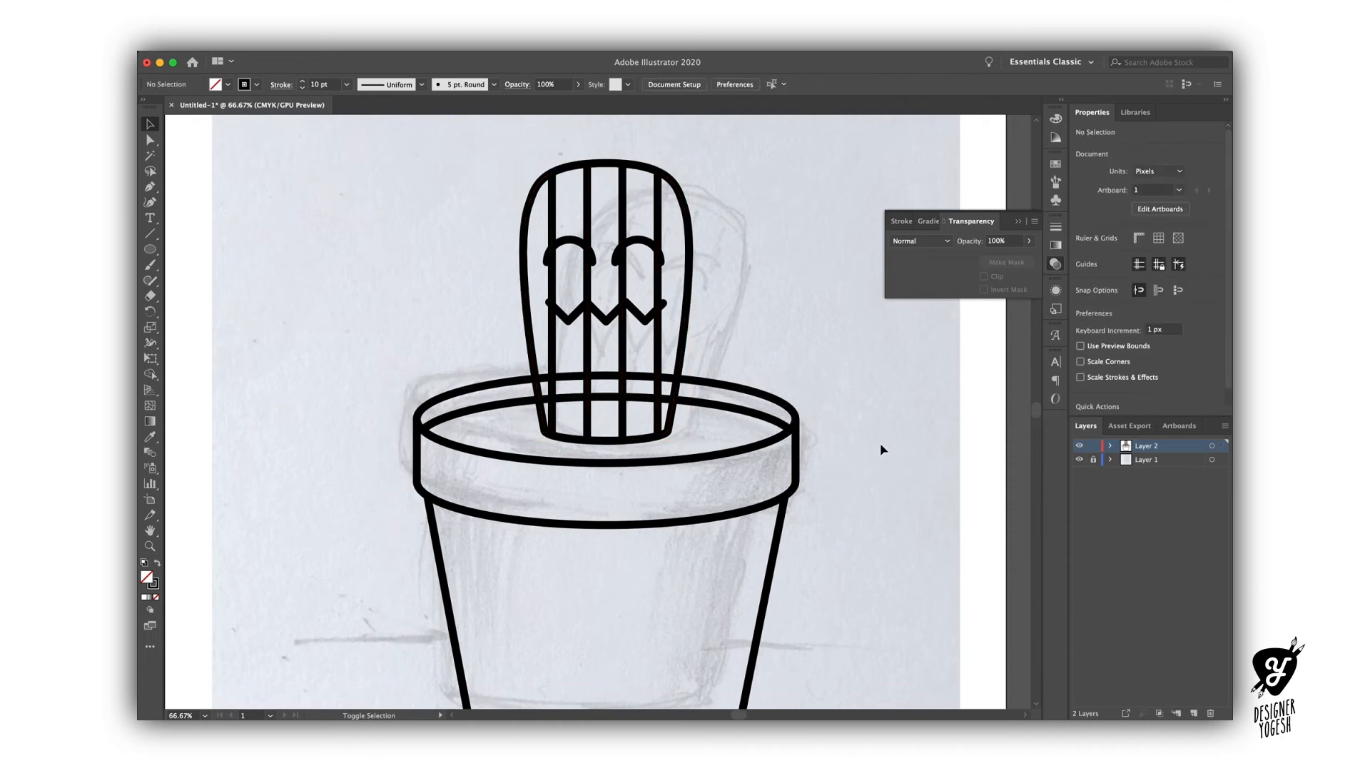
left_click(737, 605)
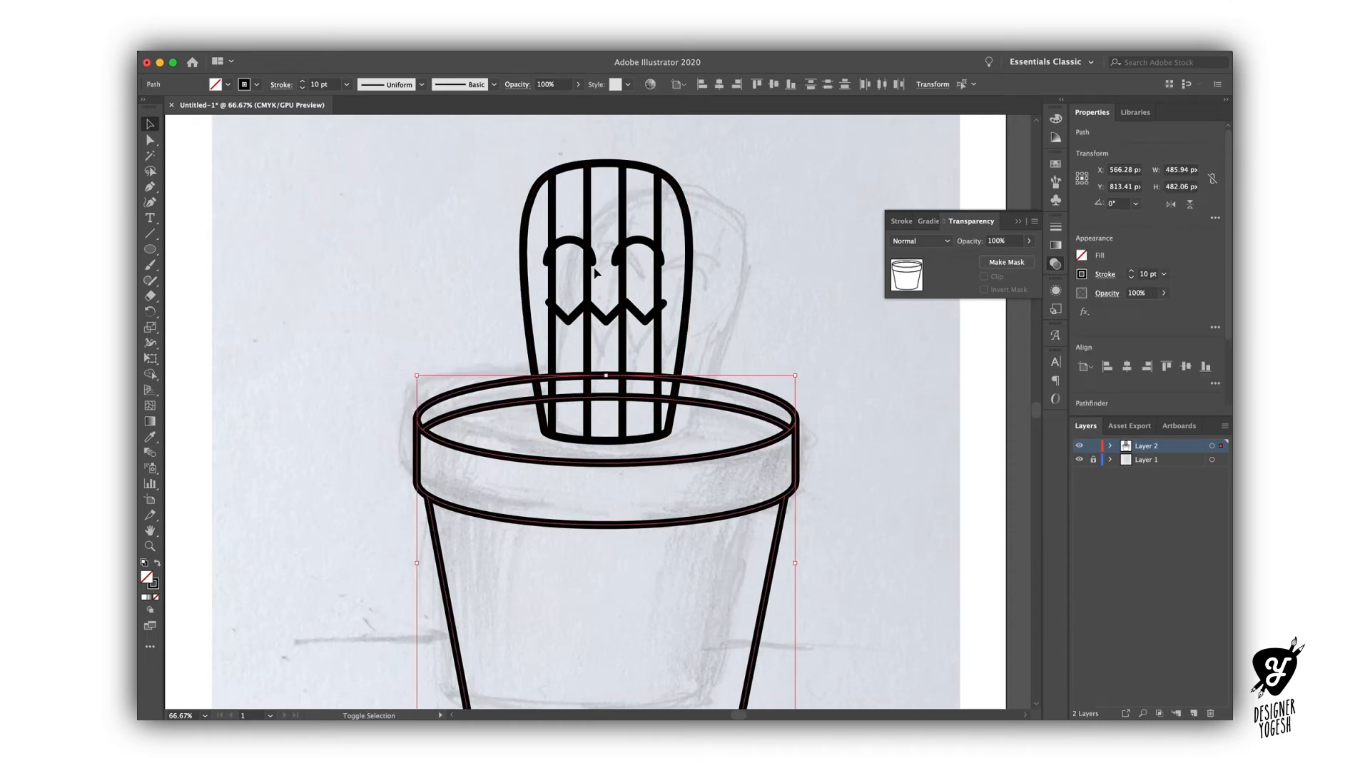
left_click(596, 272, "shift")
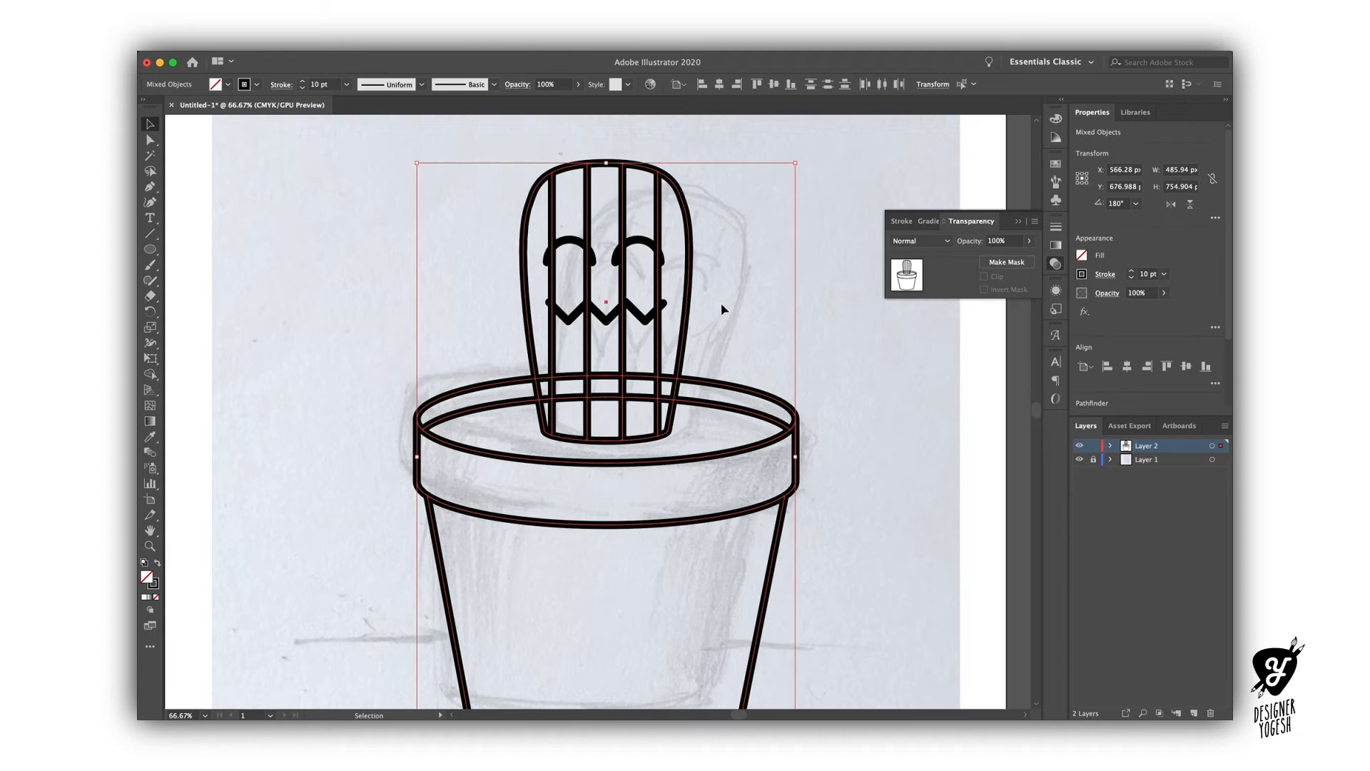
left_click(785, 293)
left_click_drag(521, 317, 563, 351)
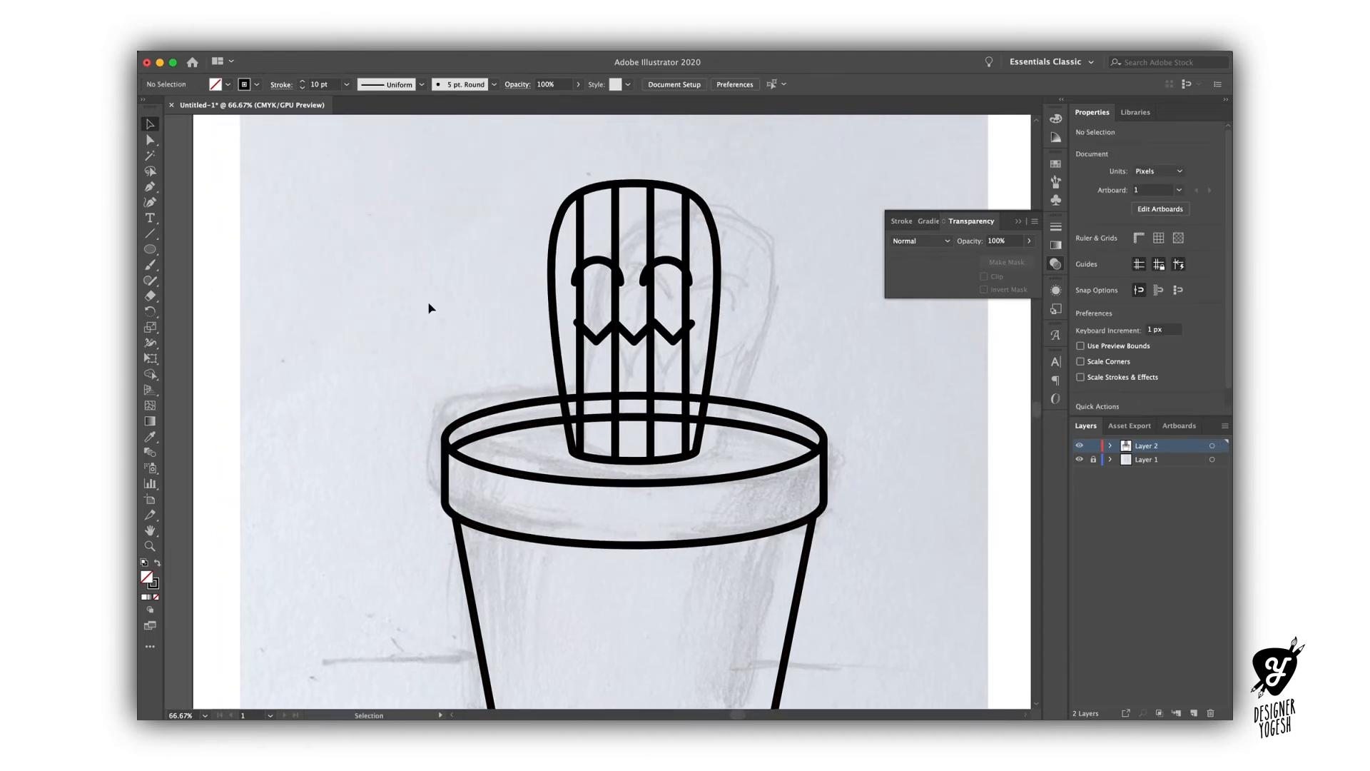
Draw a square about 59 px wide in the empty area left of the cactus and fill it with dark green 1c7f08.
left_click_drag(154, 250, 214, 249)
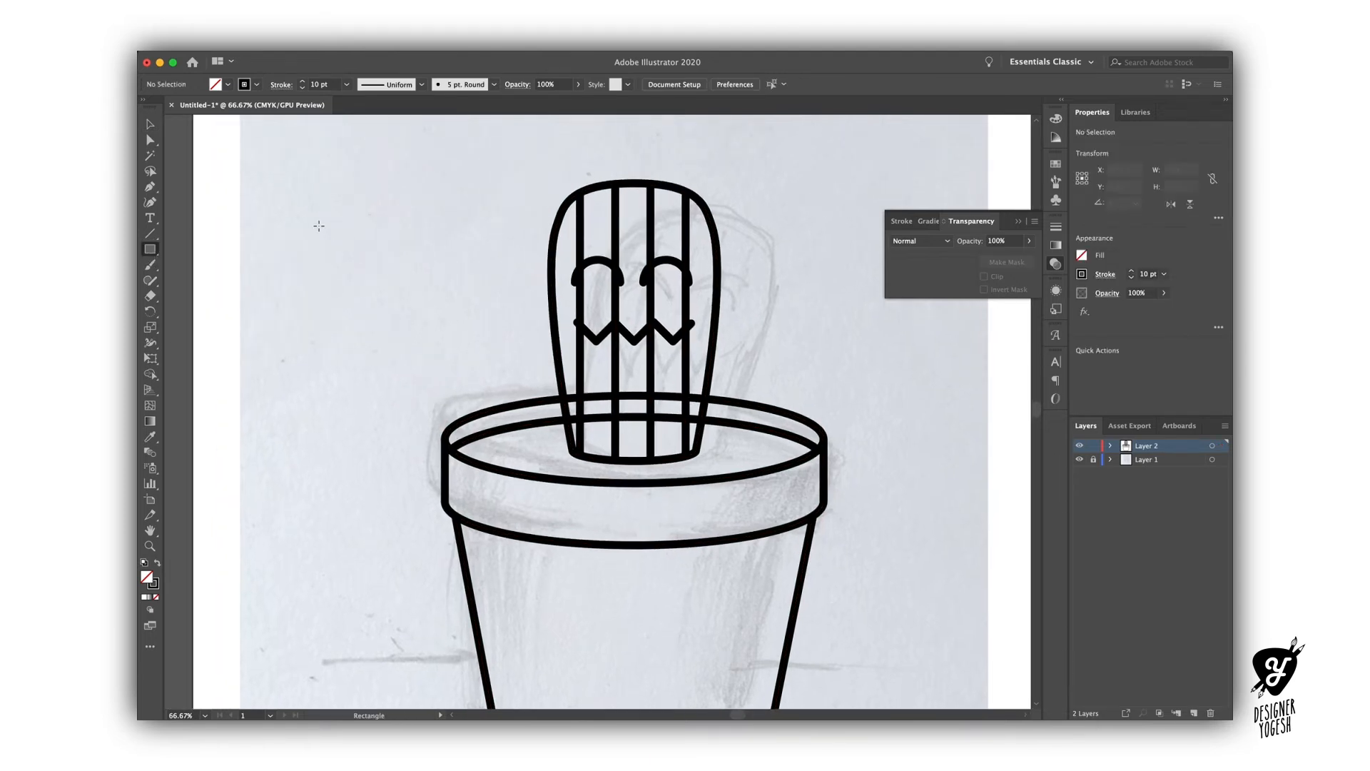
left_click_drag(302, 221, 349, 267)
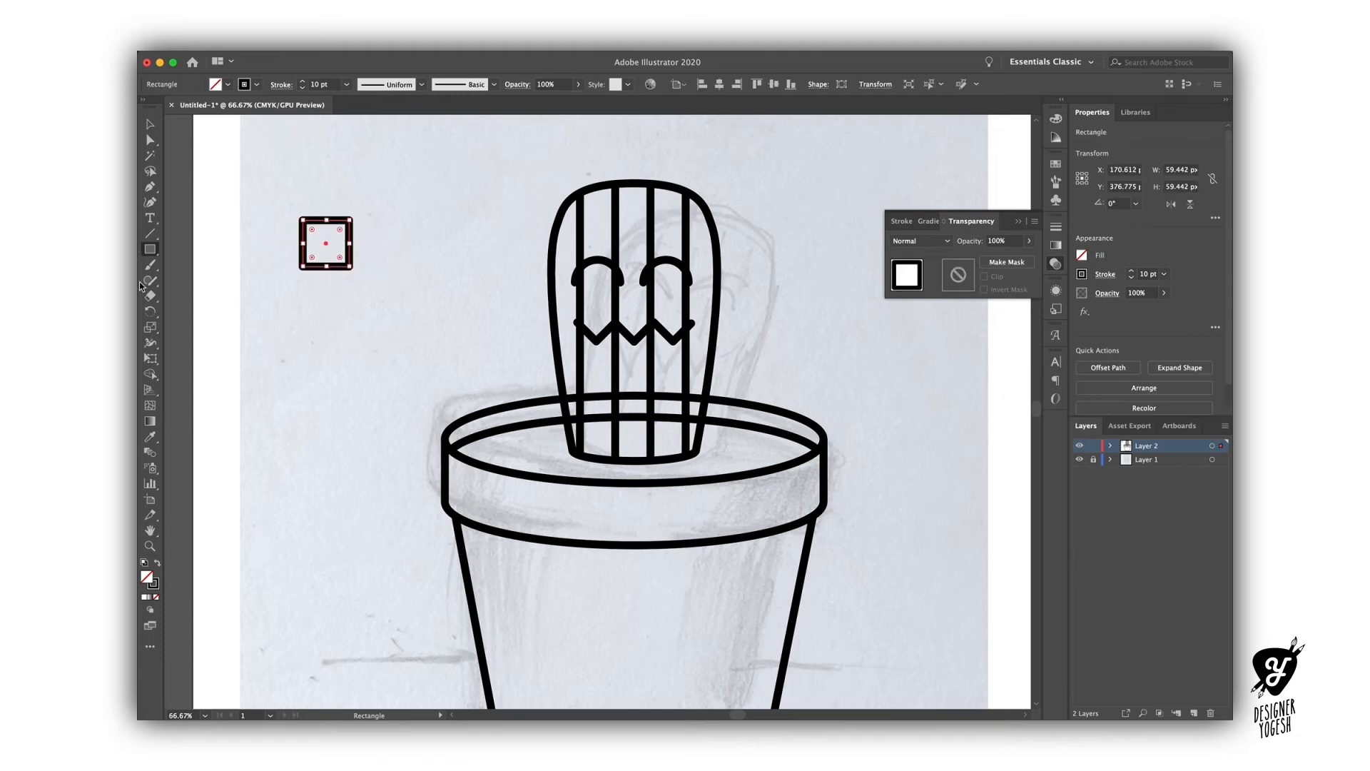
double_click(150, 582)
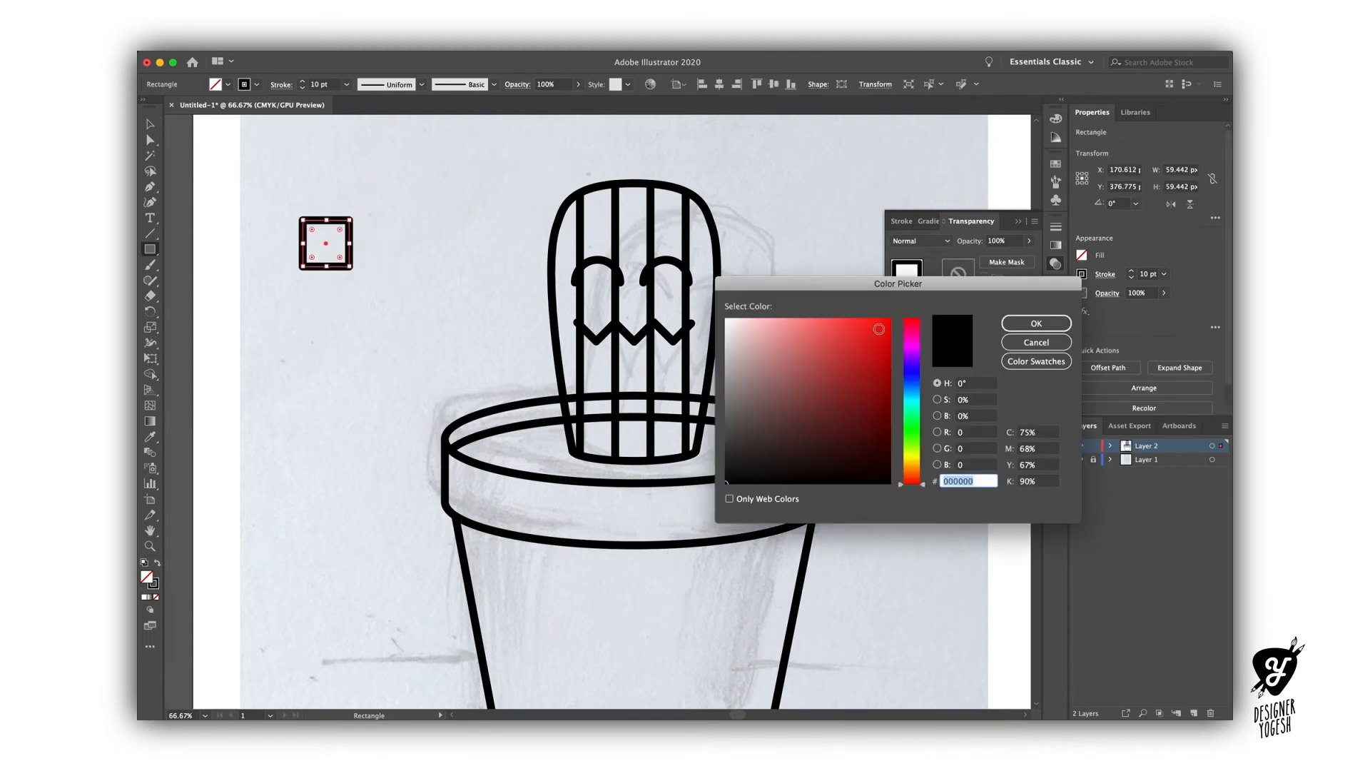
left_click(885, 323)
left_click_drag(913, 435, 913, 434)
left_click_drag(870, 391, 881, 401)
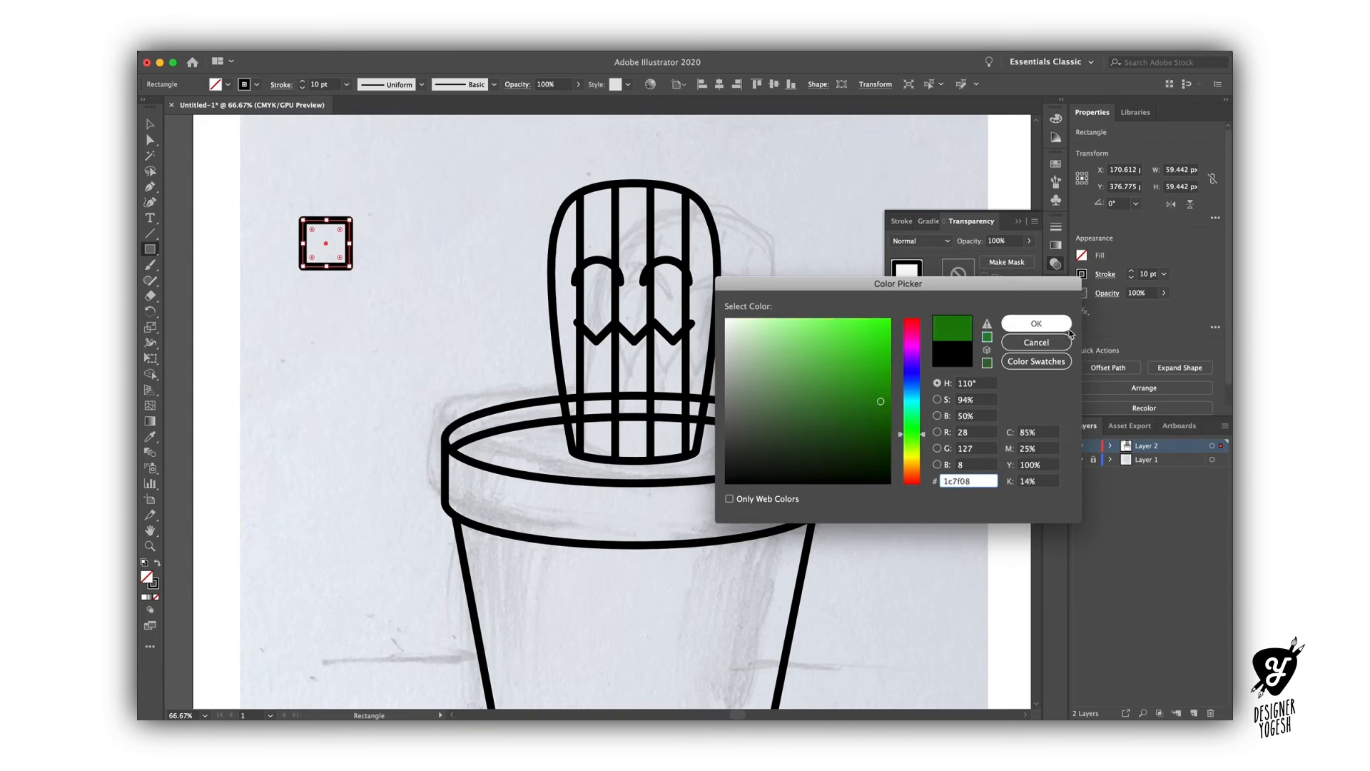
left_click(1070, 330)
Copy the dark green square directly below itself and fill the copy with a bright light green.
key("v")
left_click(358, 304)
left_click_drag(341, 254, 341, 314)
double_click(147, 577)
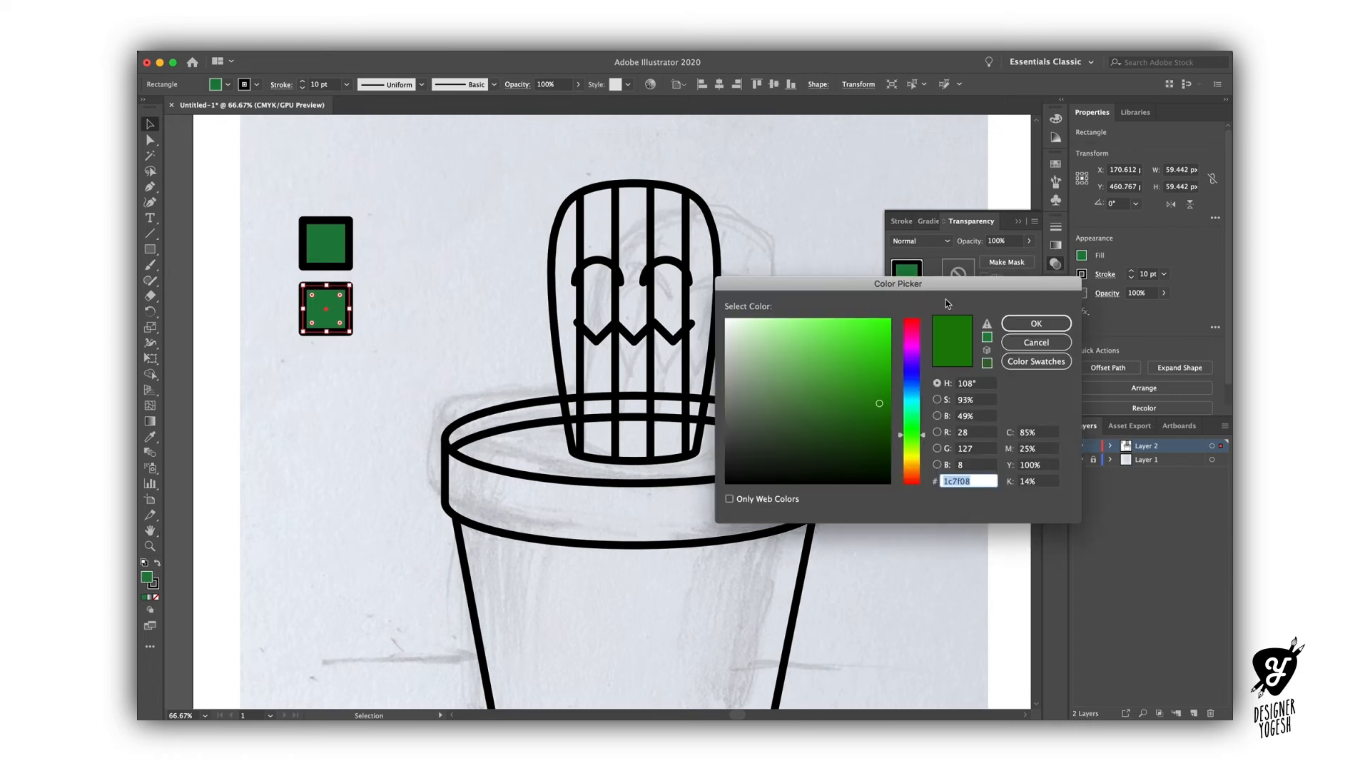
left_click(888, 323)
left_click(1036, 324)
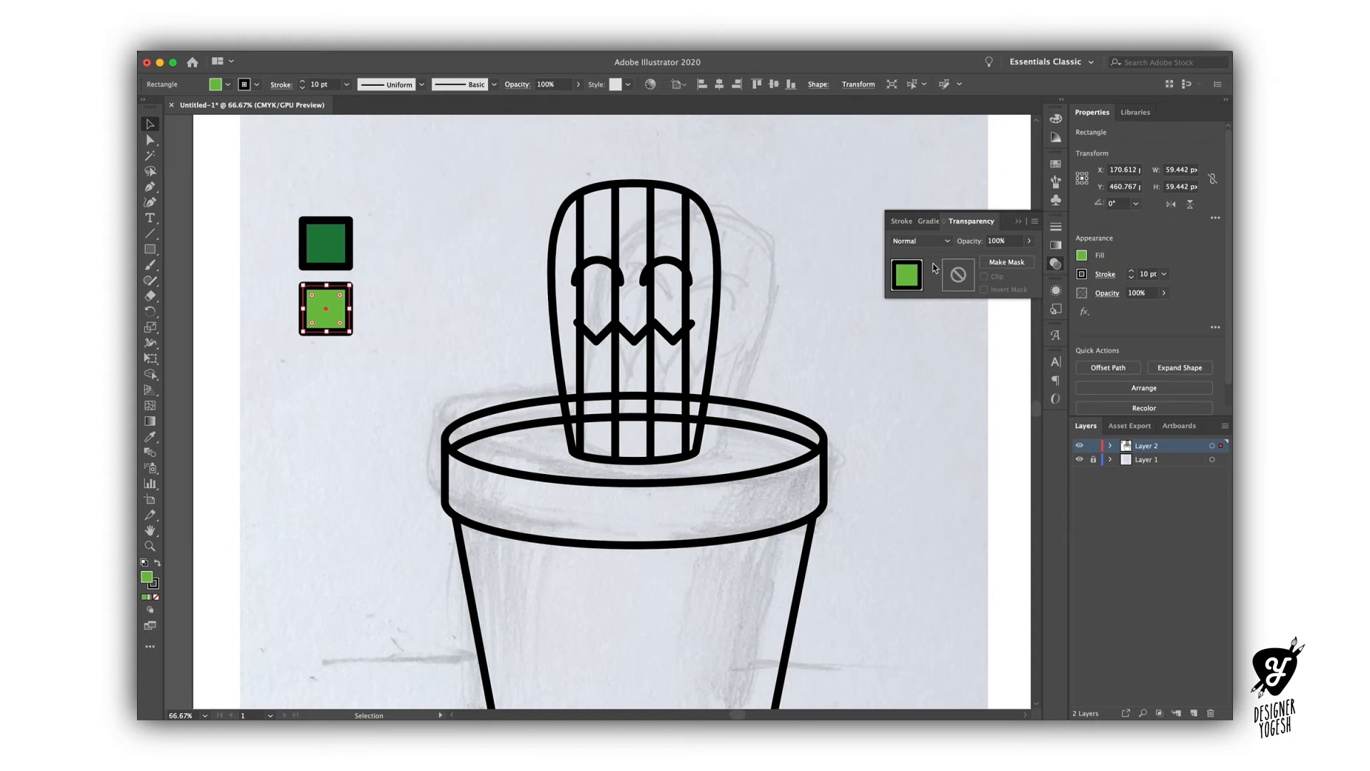
Reduce the light green square's opacity, trying 90% and 70% before settling on 60%.
left_click(1003, 241)
type("90")
key("Return")
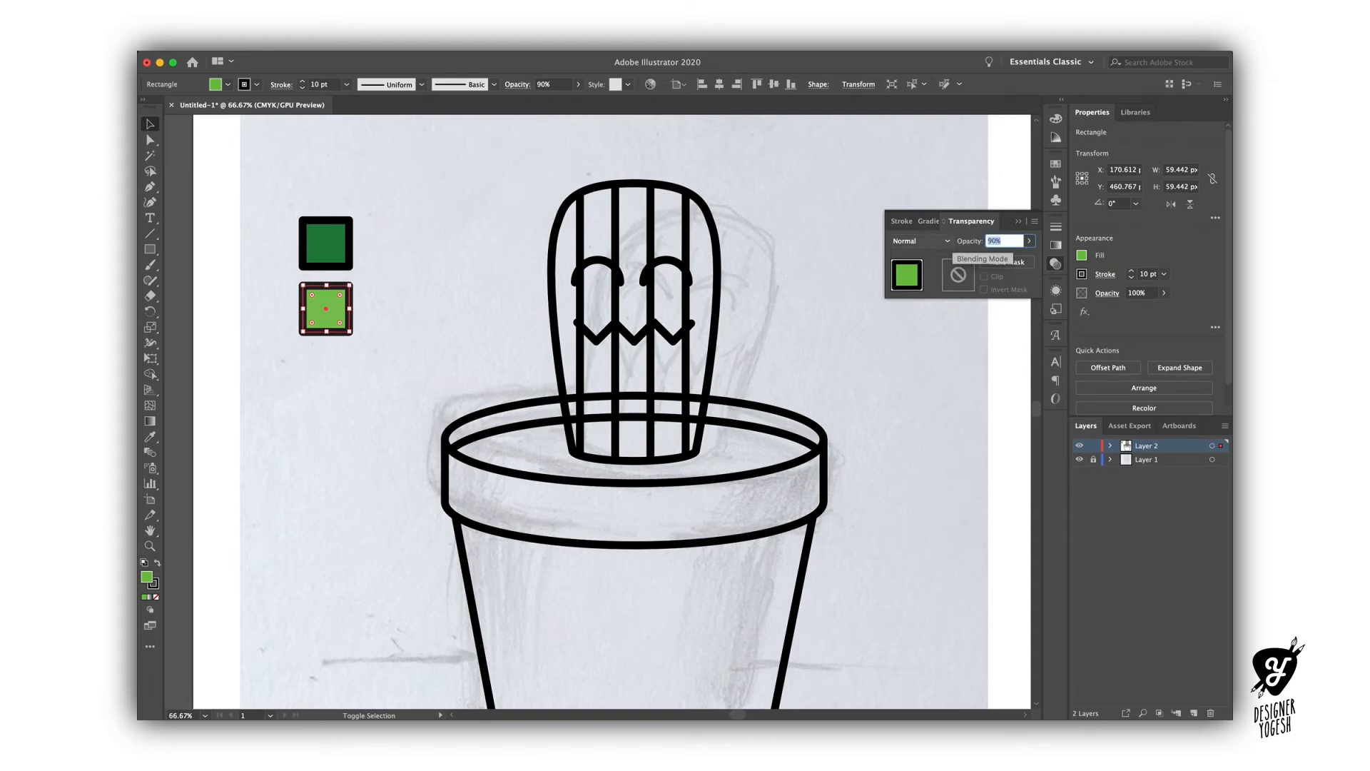
type("70")
key("Return")
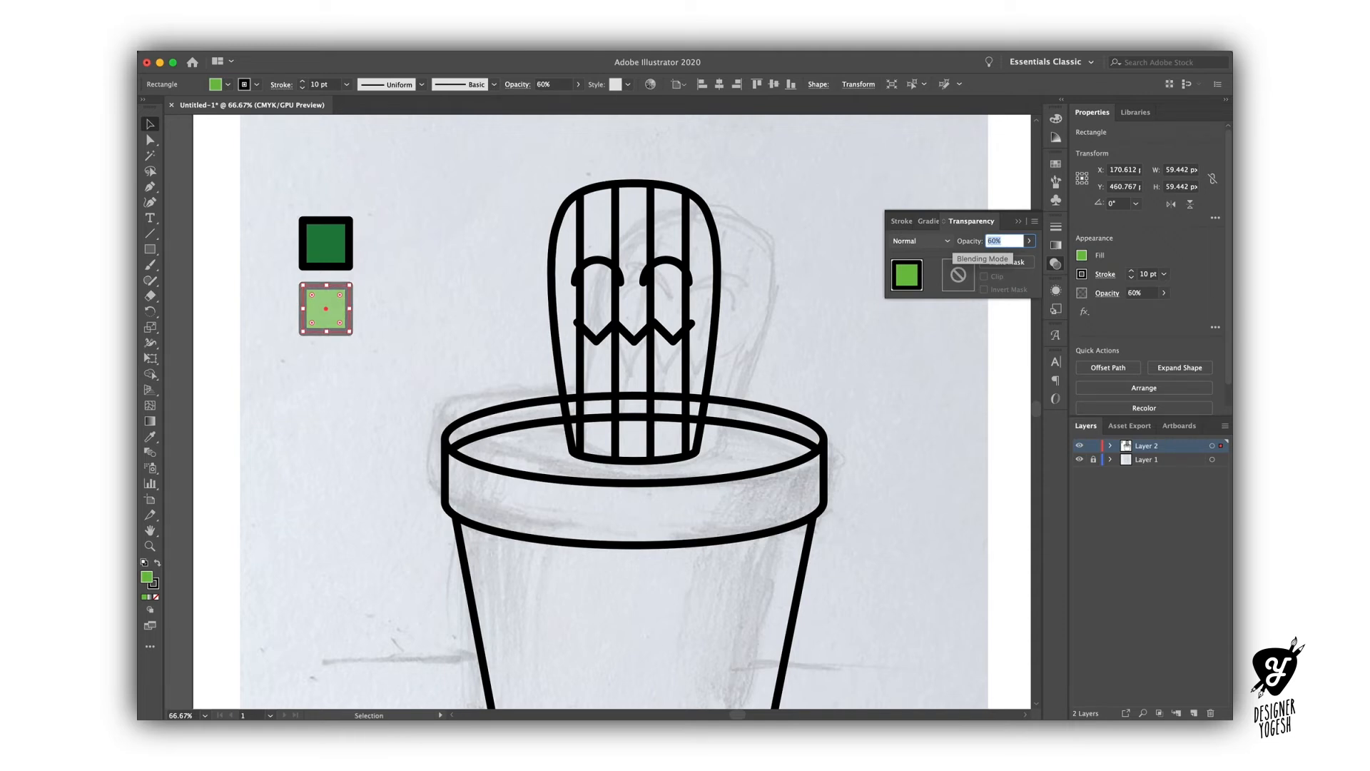
type("60")
key("Return")
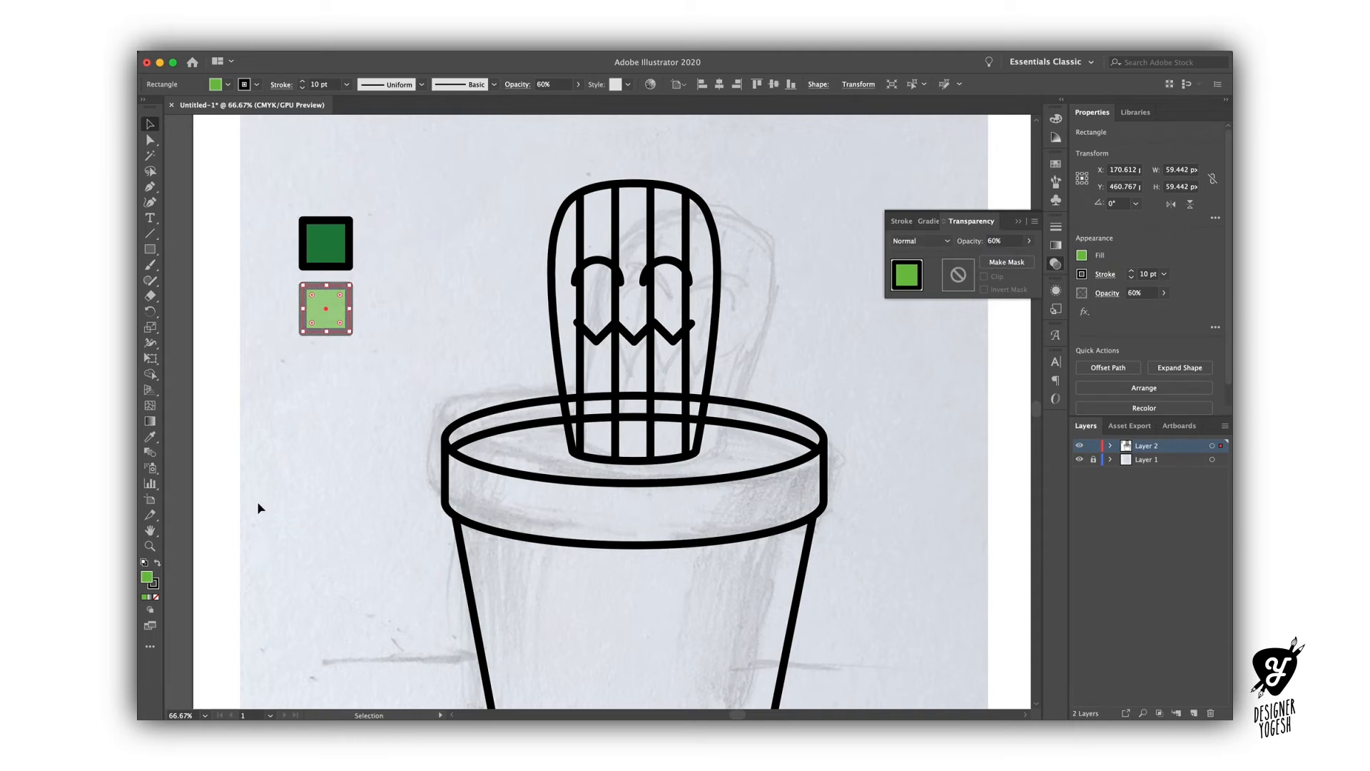
Remove the stroke from the light green square swatch and deselect it.
left_click(156, 587)
left_click(156, 596)
left_click(146, 577)
left_click(311, 425)
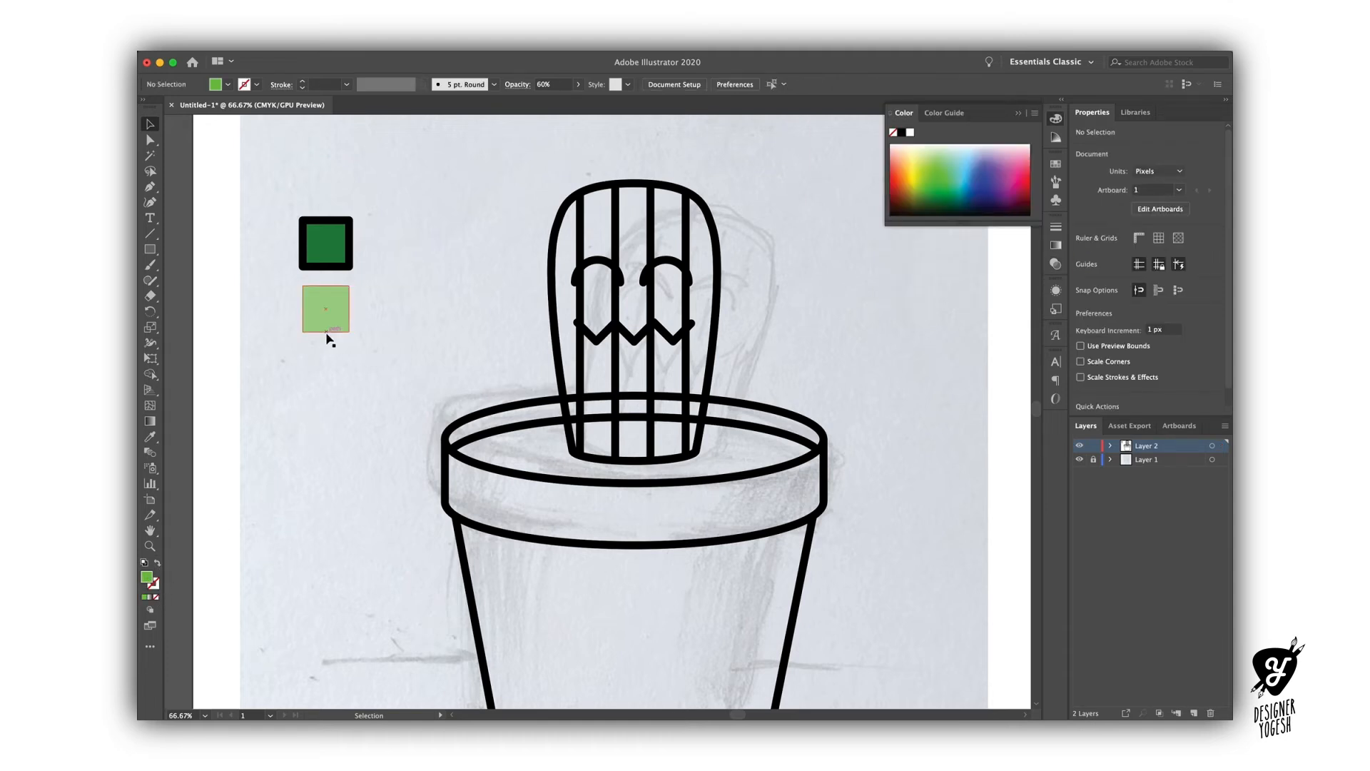
Copy the dark green square below the light green one and fill the copy with dark brown 563e13.
left_click(327, 241)
left_click_drag(338, 259, 329, 392)
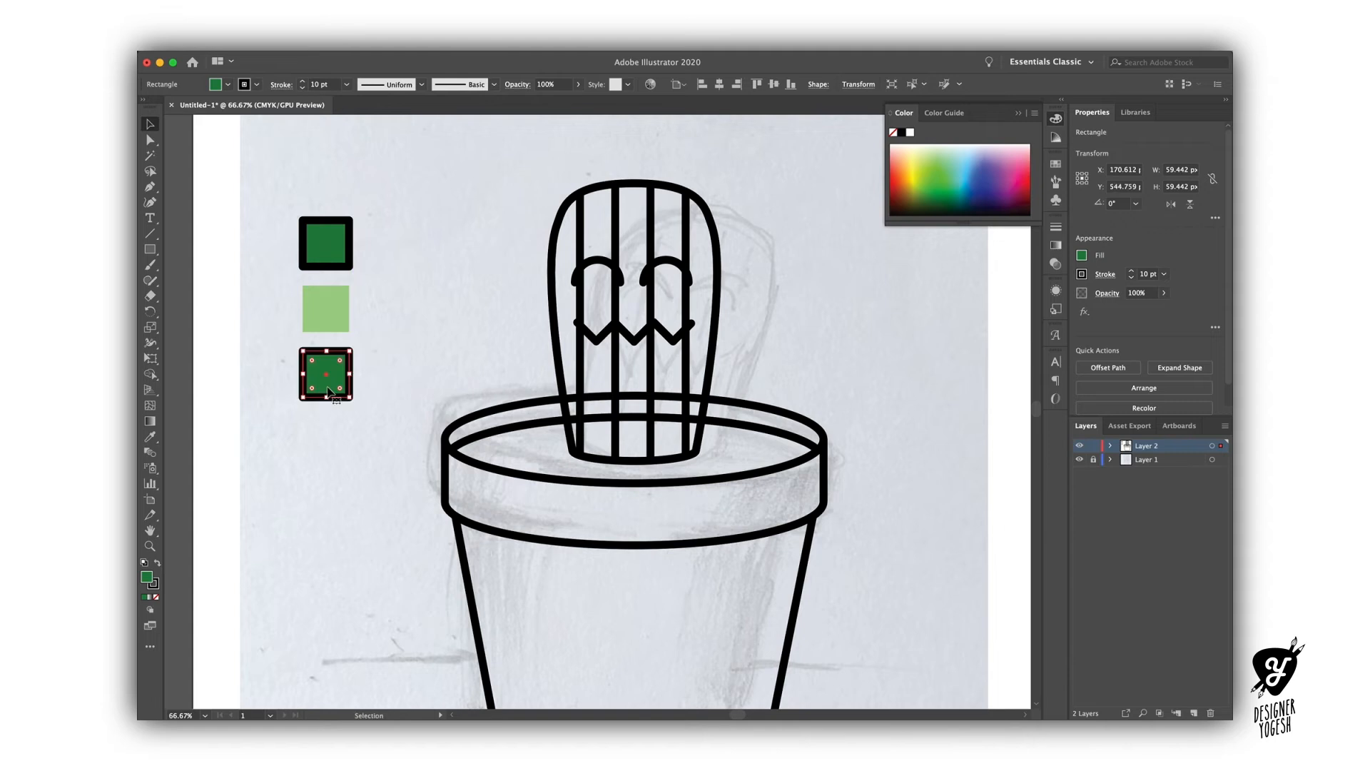
double_click(150, 579)
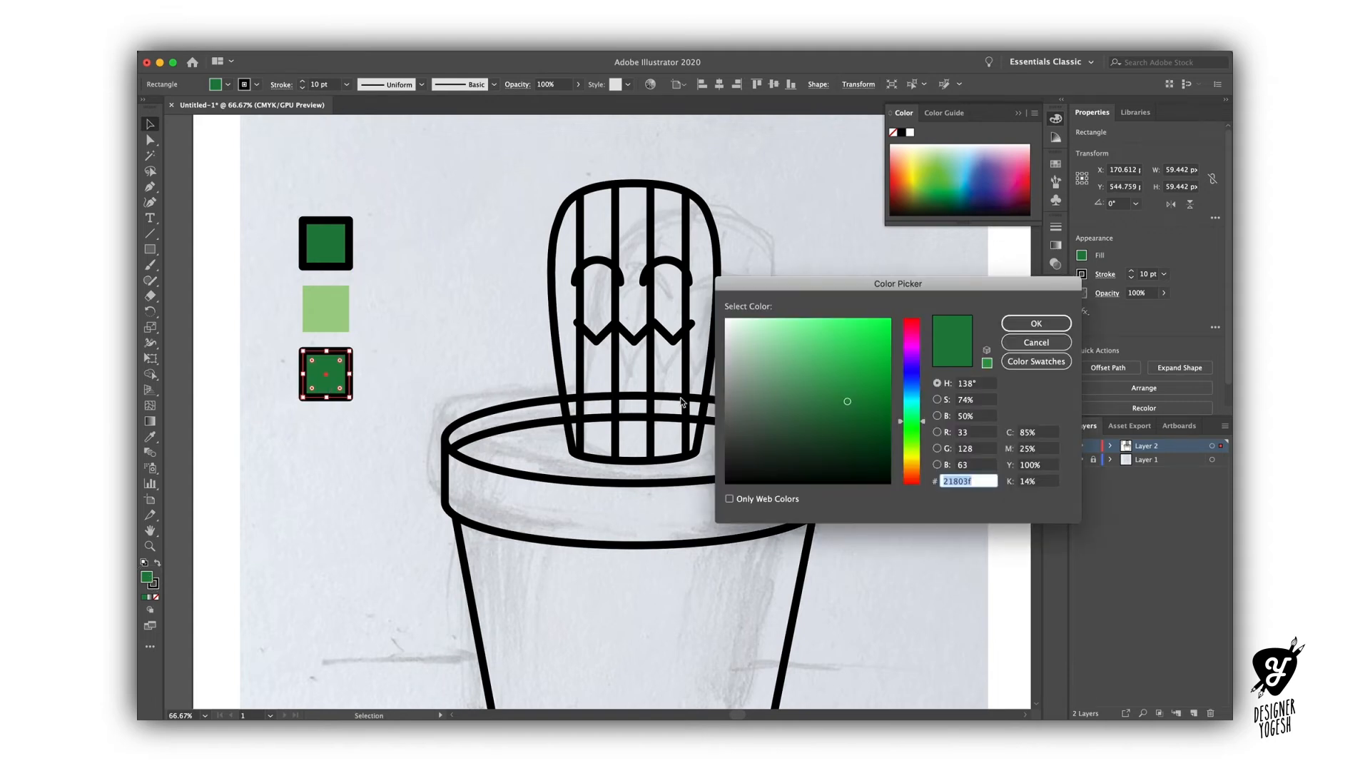
left_click_drag(914, 441, 914, 465)
left_click(857, 427)
left_click_drag(857, 428, 854, 428)
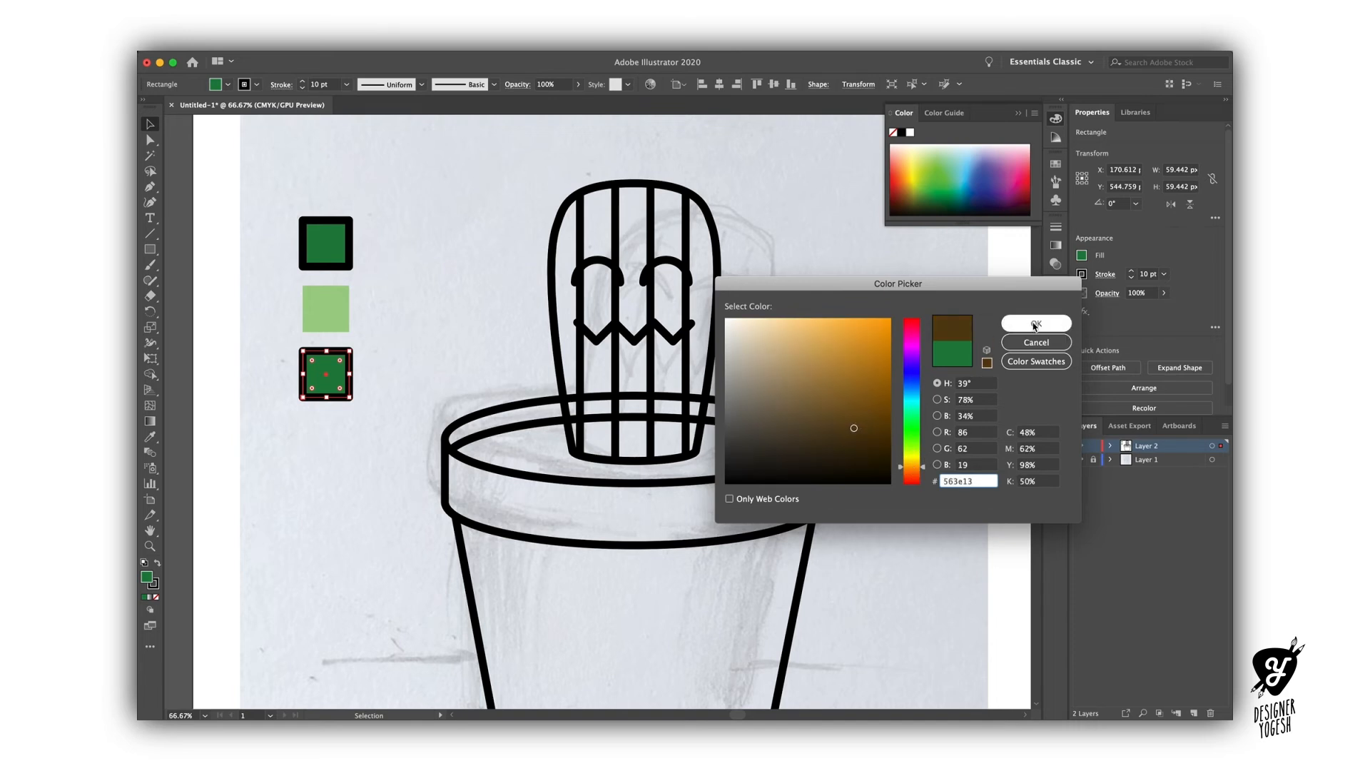
left_click(1035, 325)
left_click(327, 478)
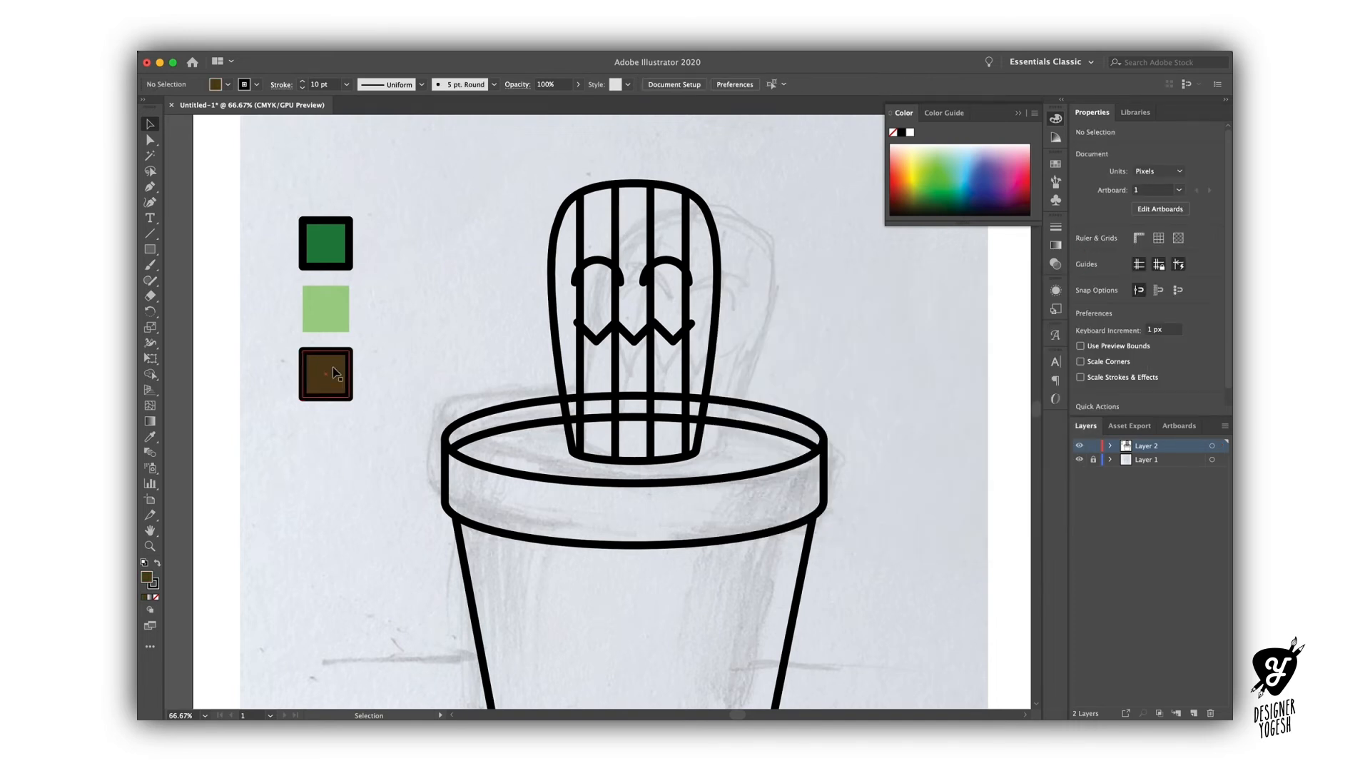
Fill the pot body, the pot rim, the rim's inner ellipse and the soil ellipse with the dark brown swatch's fill and stroke.
left_click(342, 389)
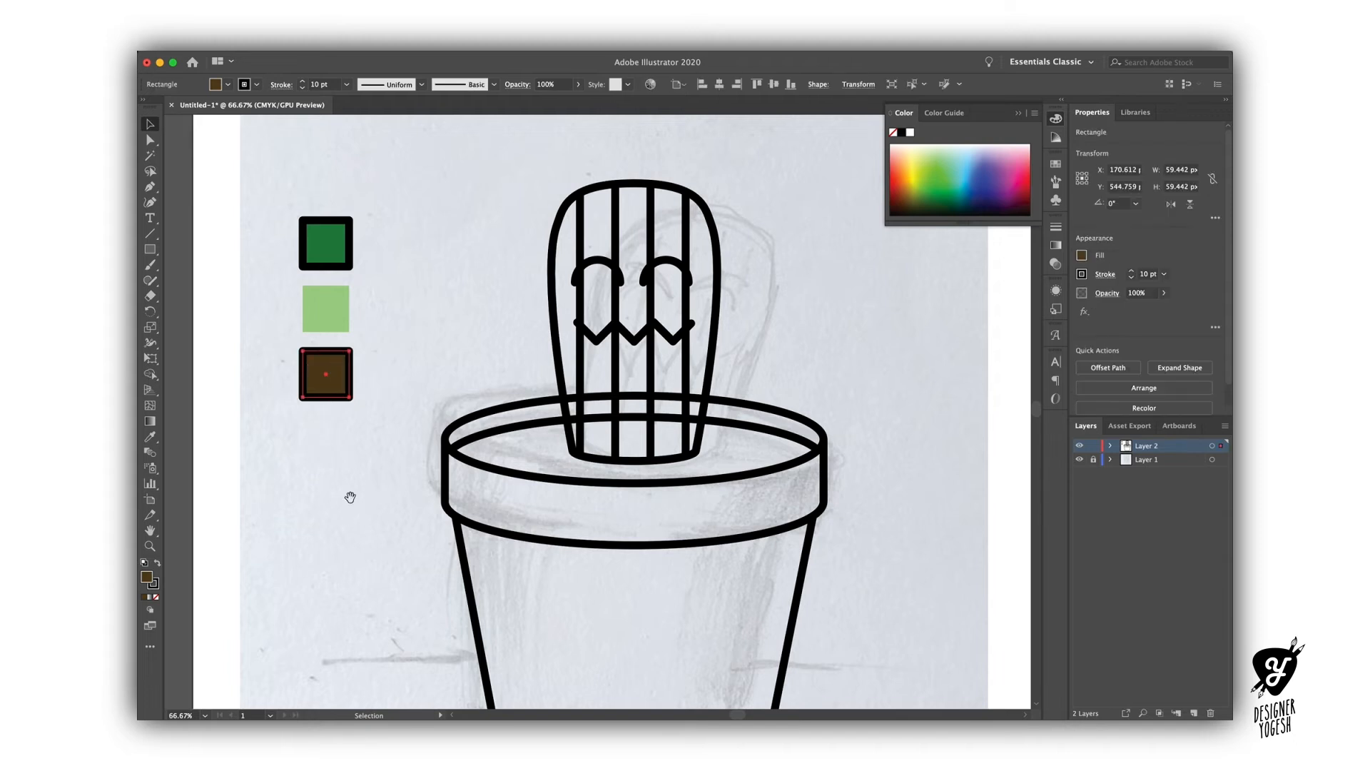
mouse_move(352, 490)
left_mouse_down()
mouse_move(358, 432)
mouse_move(339, 466)
left_mouse_up()
left_click(335, 447)
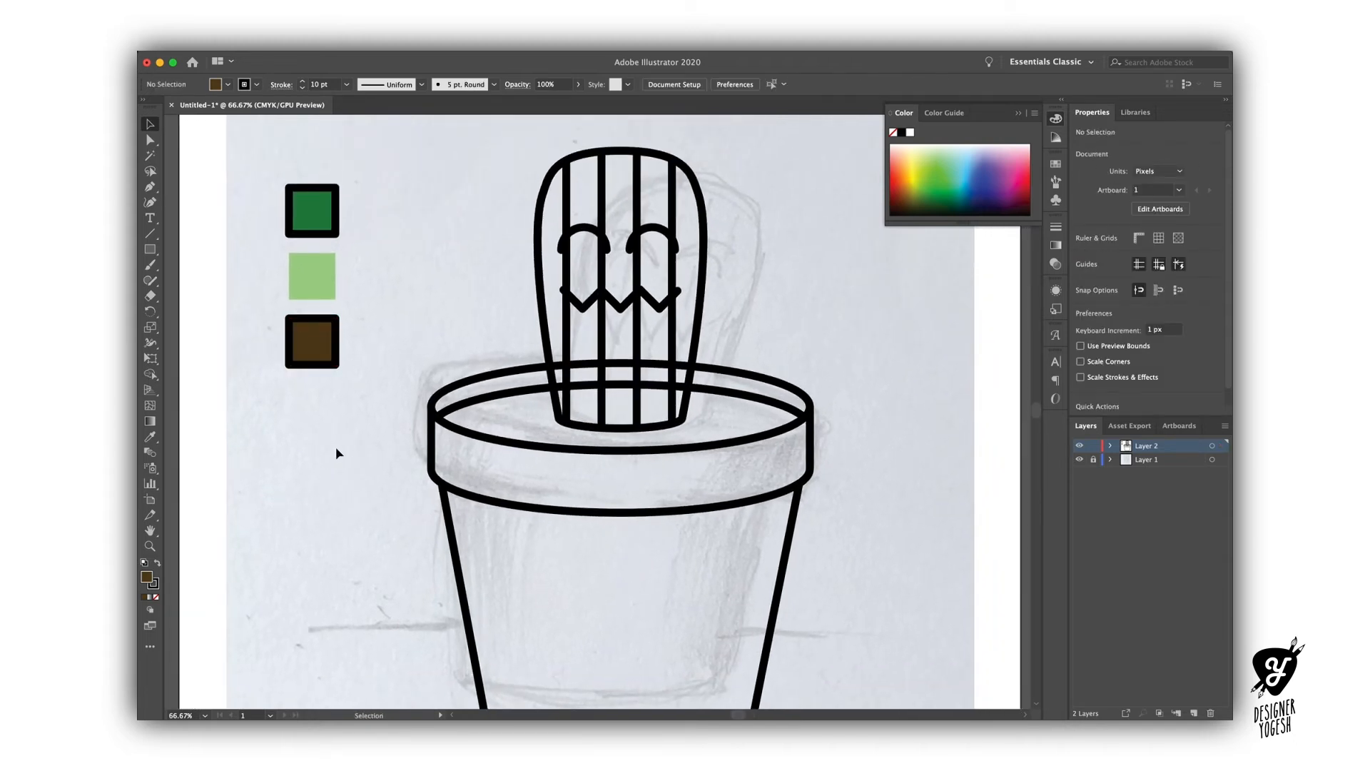
key("o")
key("i")
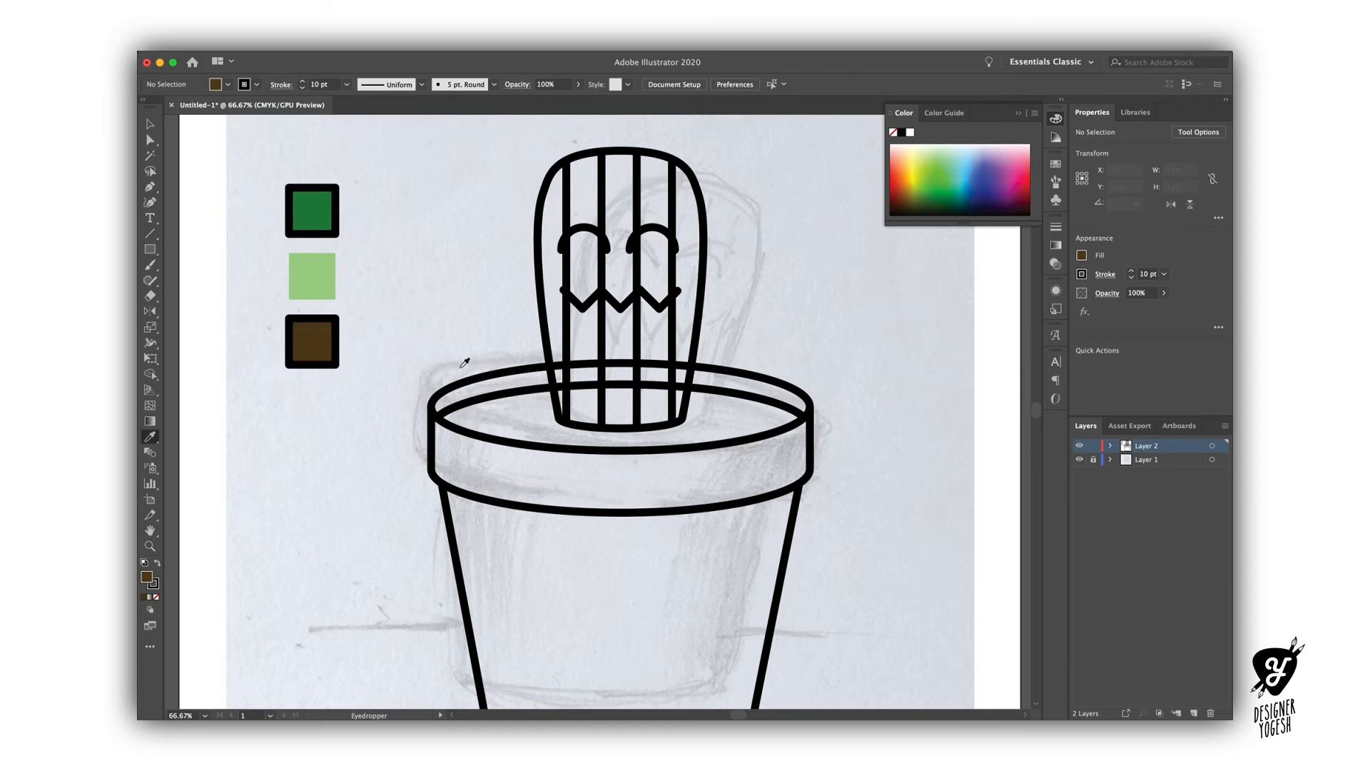
left_click(452, 476)
left_click(449, 547)
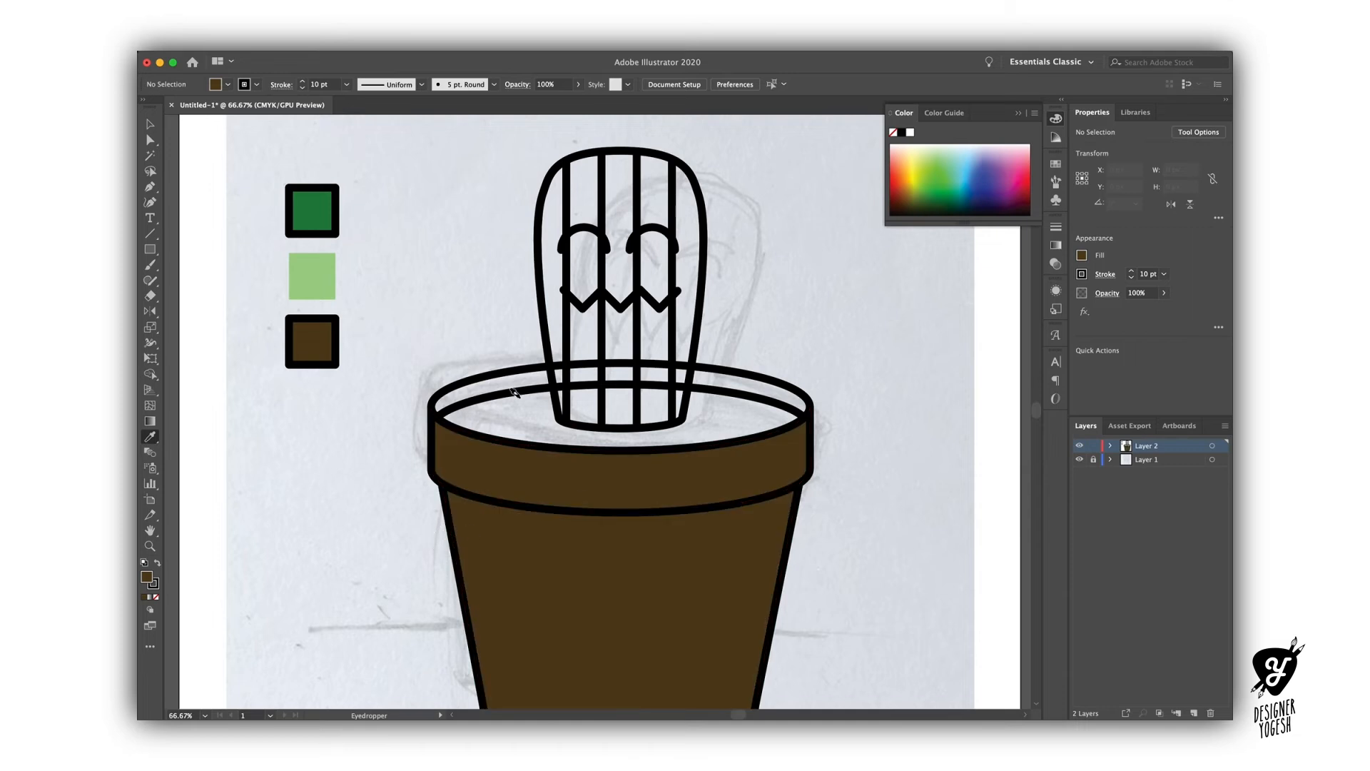
left_click(485, 374)
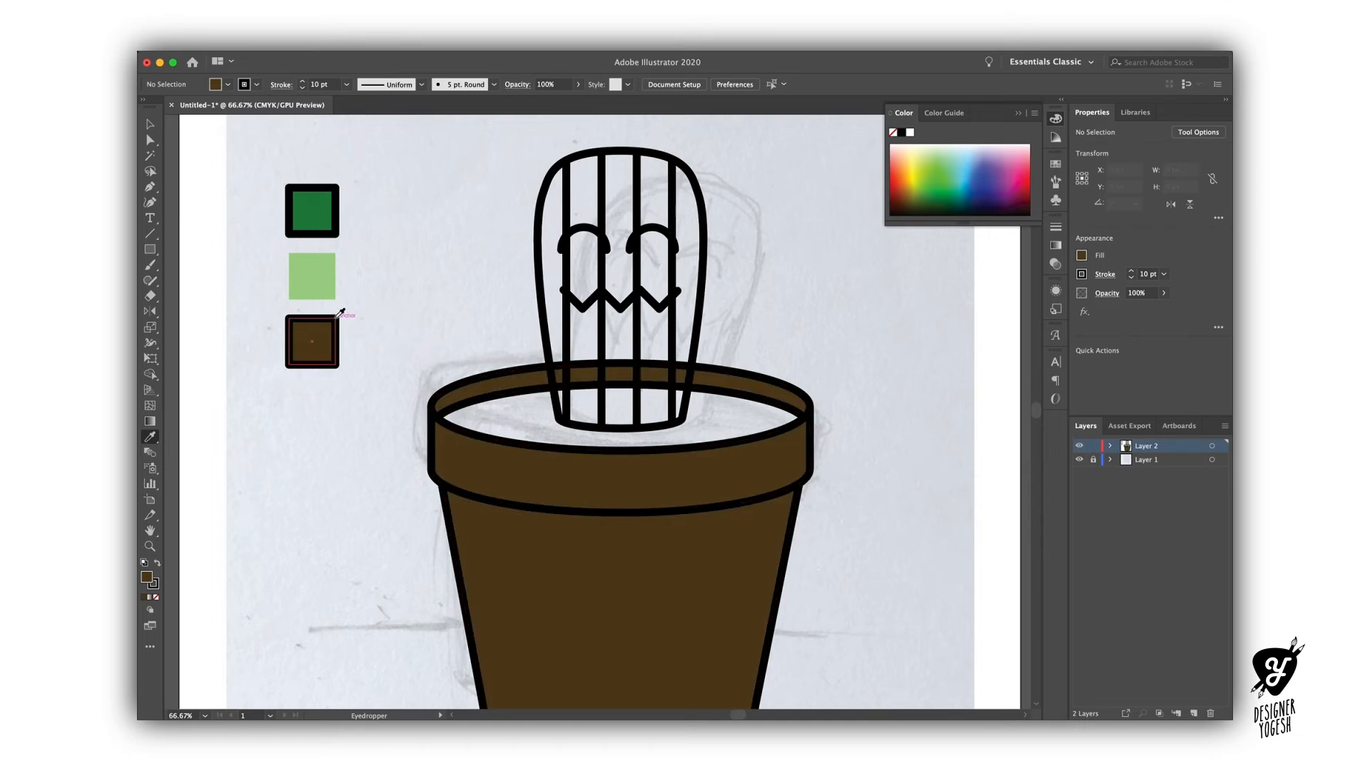
left_click(483, 399)
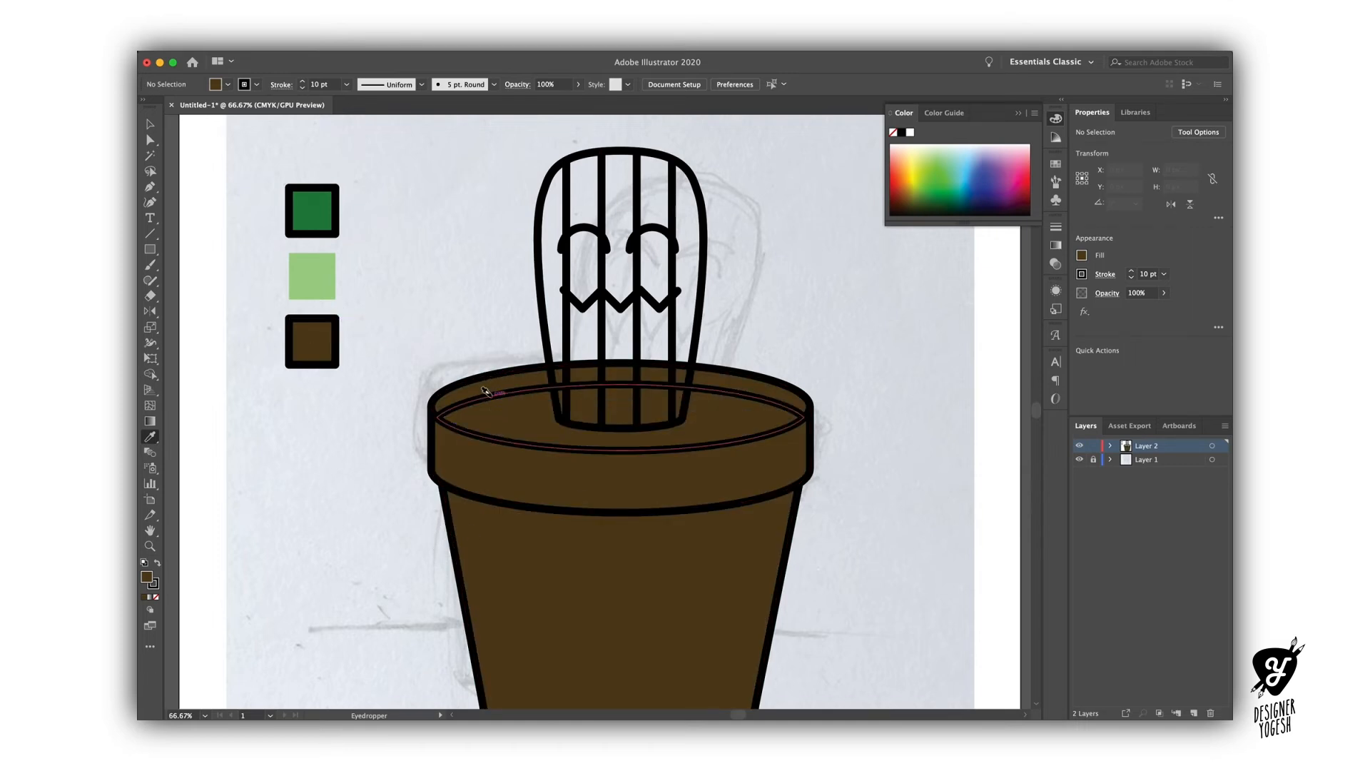
Fill the cactus body with the dark green swatch and arrange it behind the stripes and face but in front of the pot.
left_click(325, 214)
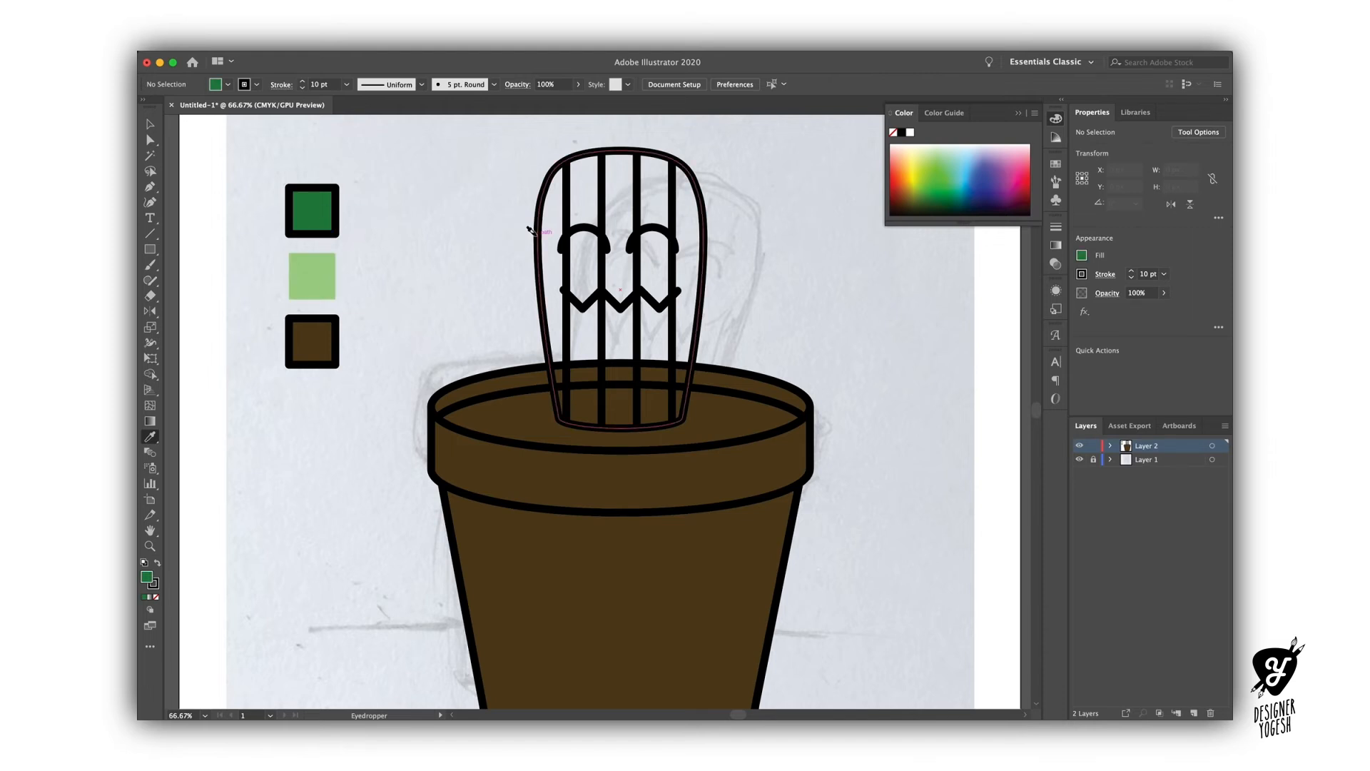
left_click(530, 229)
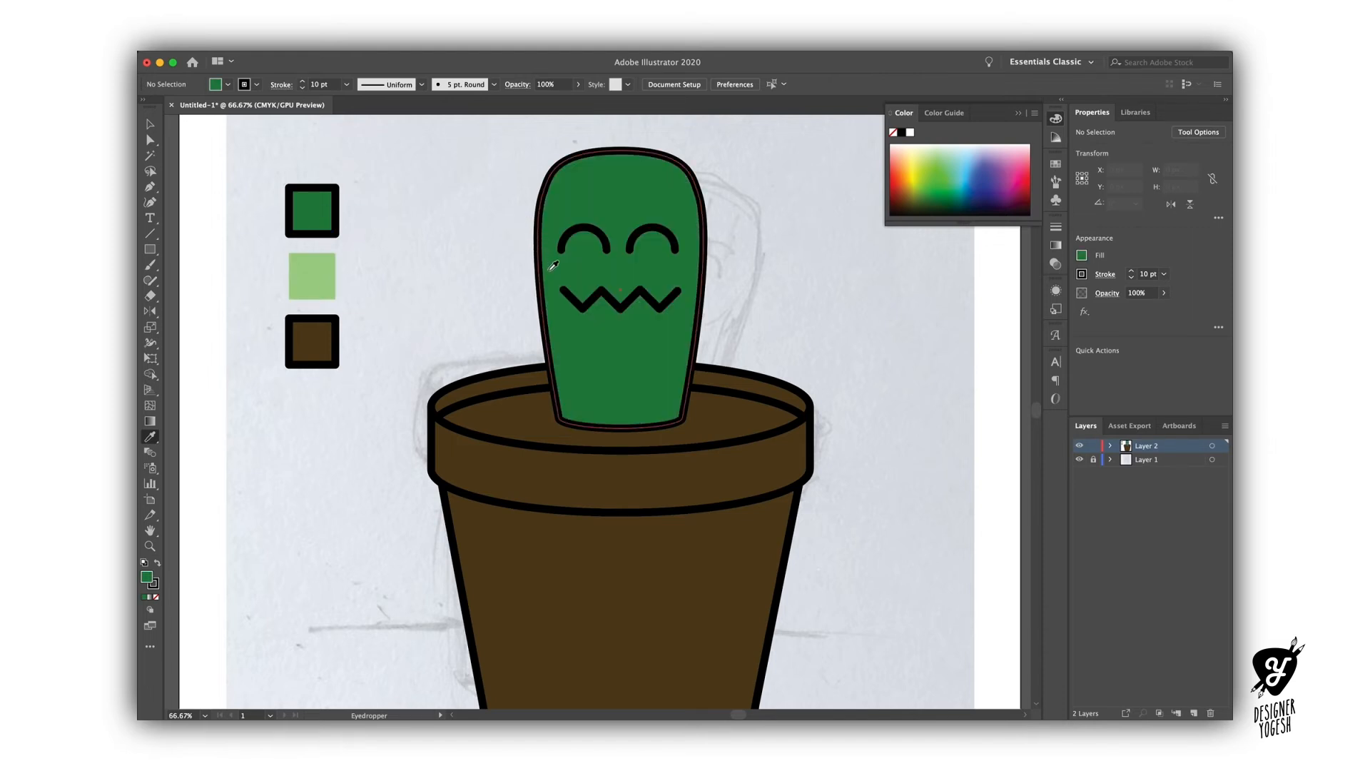
key("v")
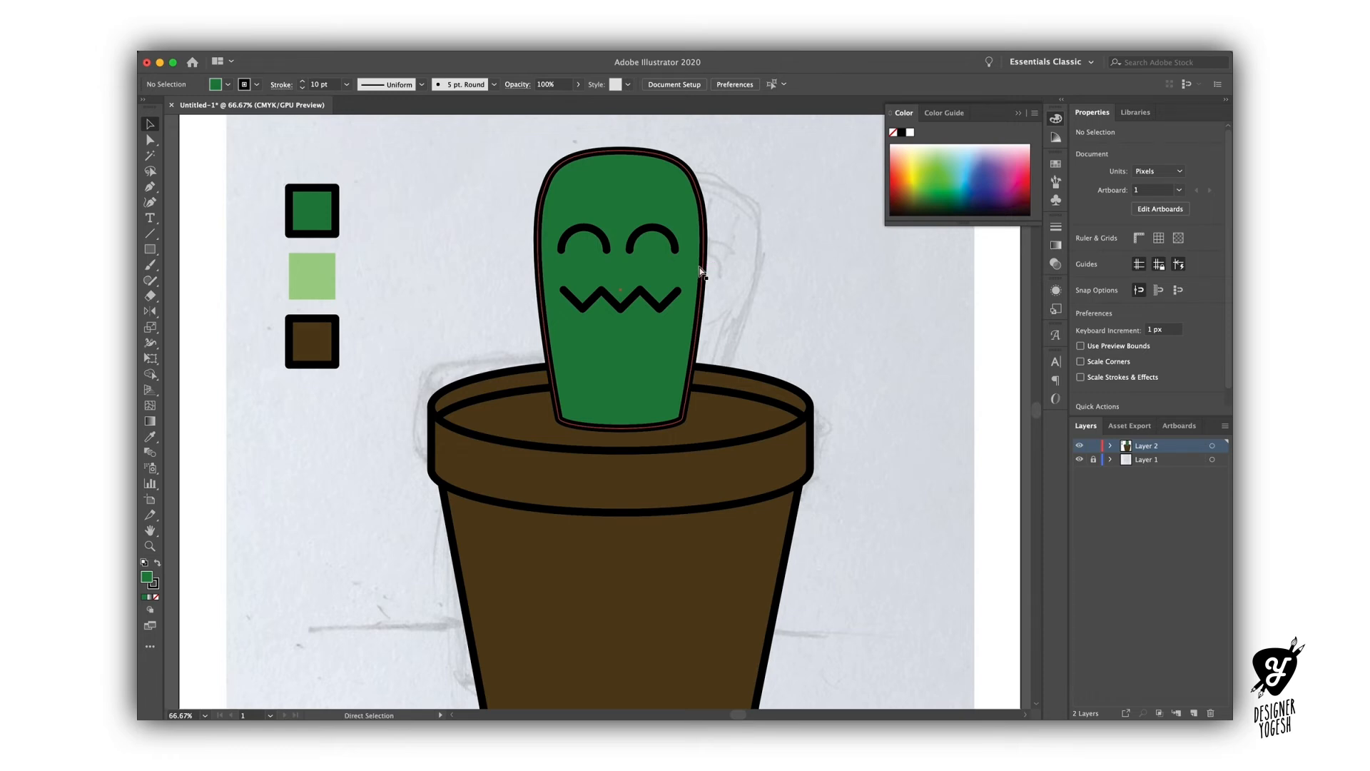
left_click(702, 274)
key("a")
key("super+bracketleft")
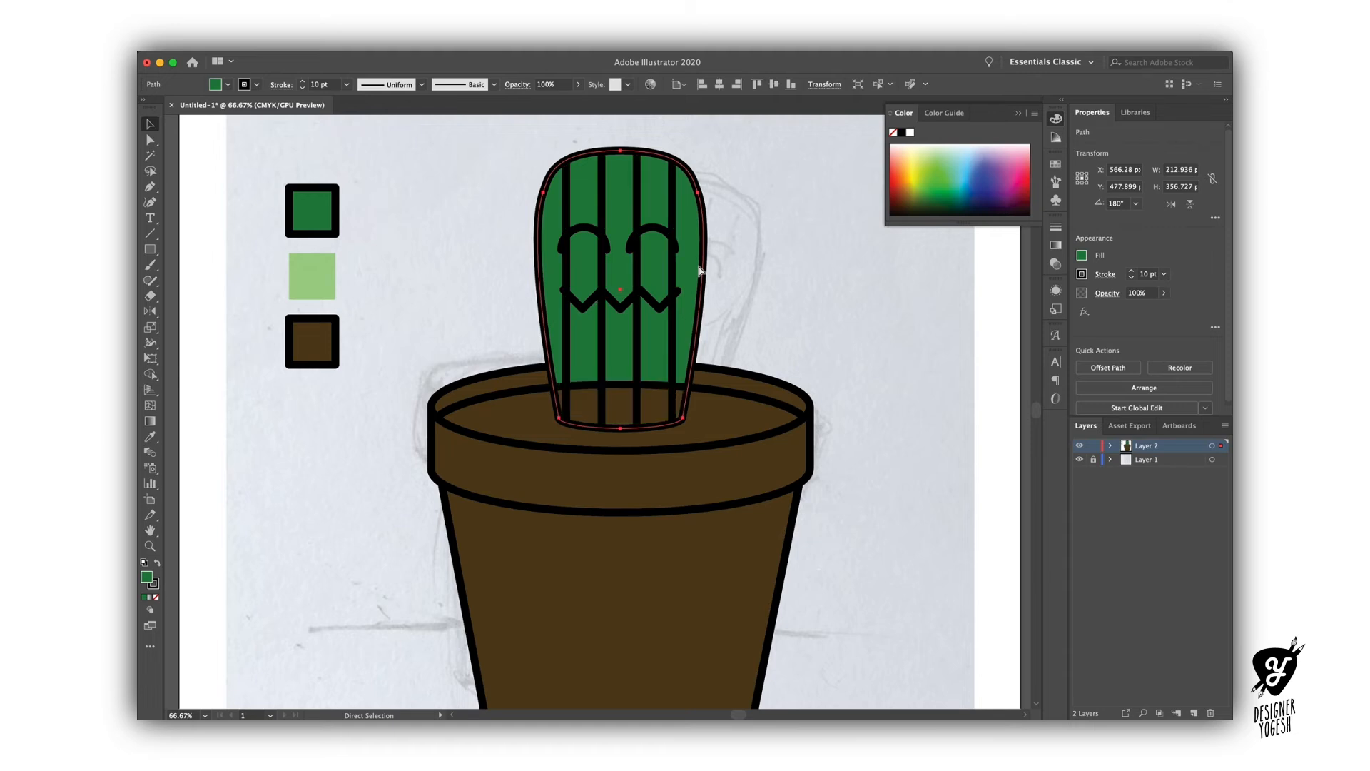
key("super+bracketright")
key("v")
left_click(768, 286)
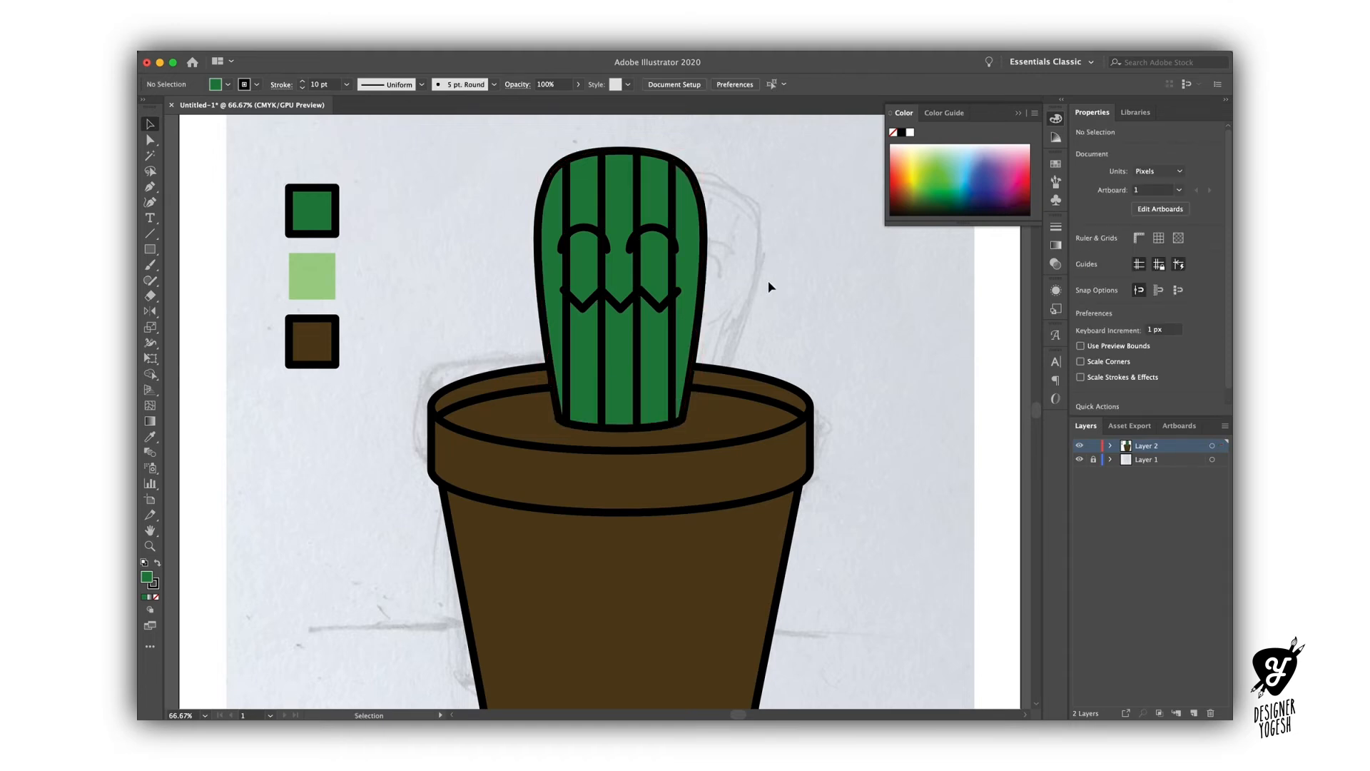
key("i")
left_click(312, 276)
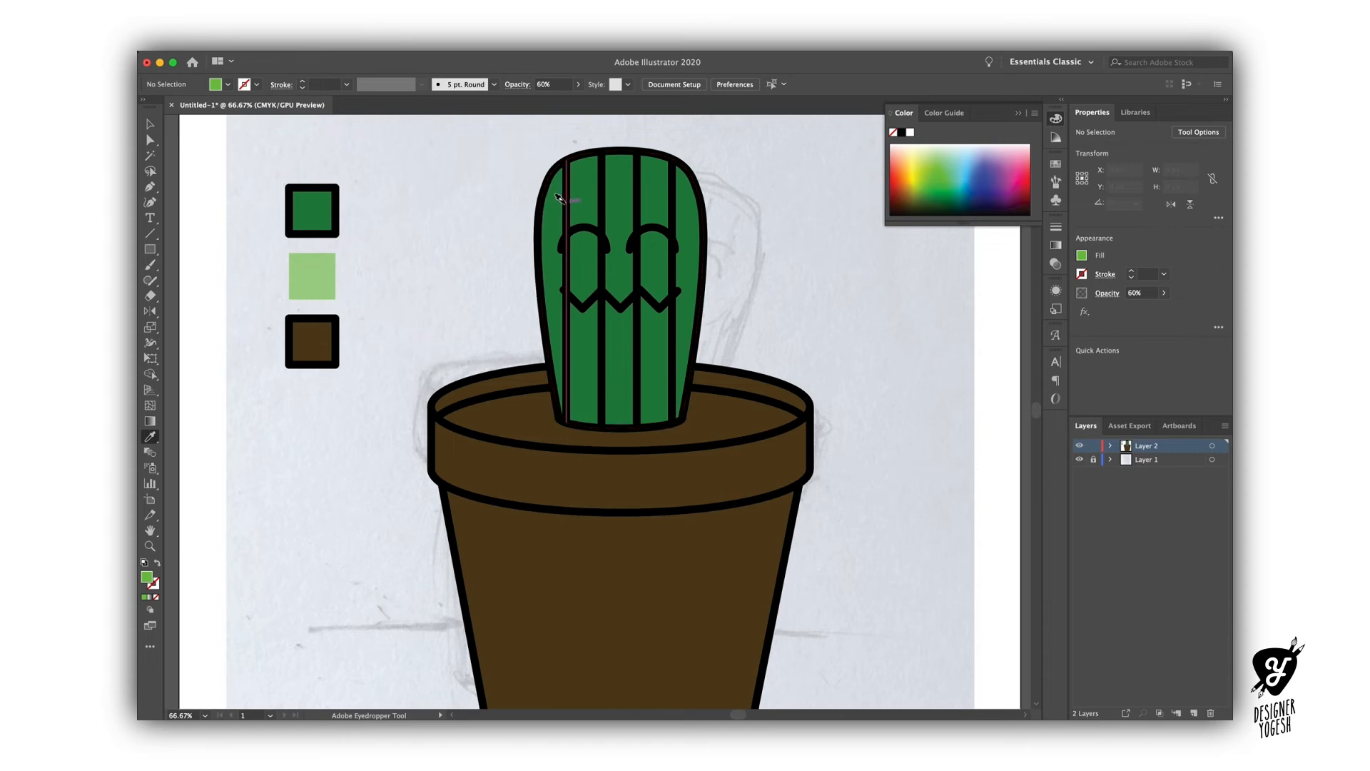
key("v")
left_click(569, 208)
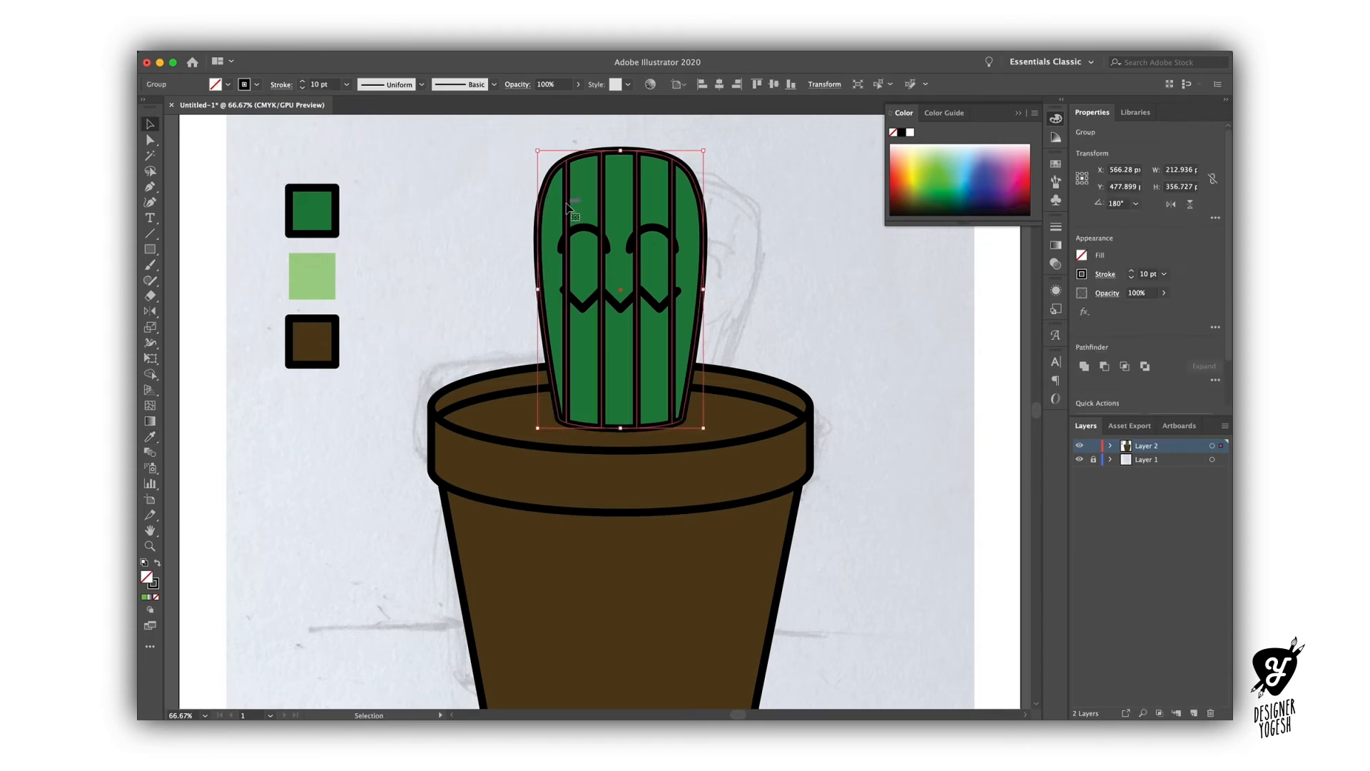
double_click(569, 208)
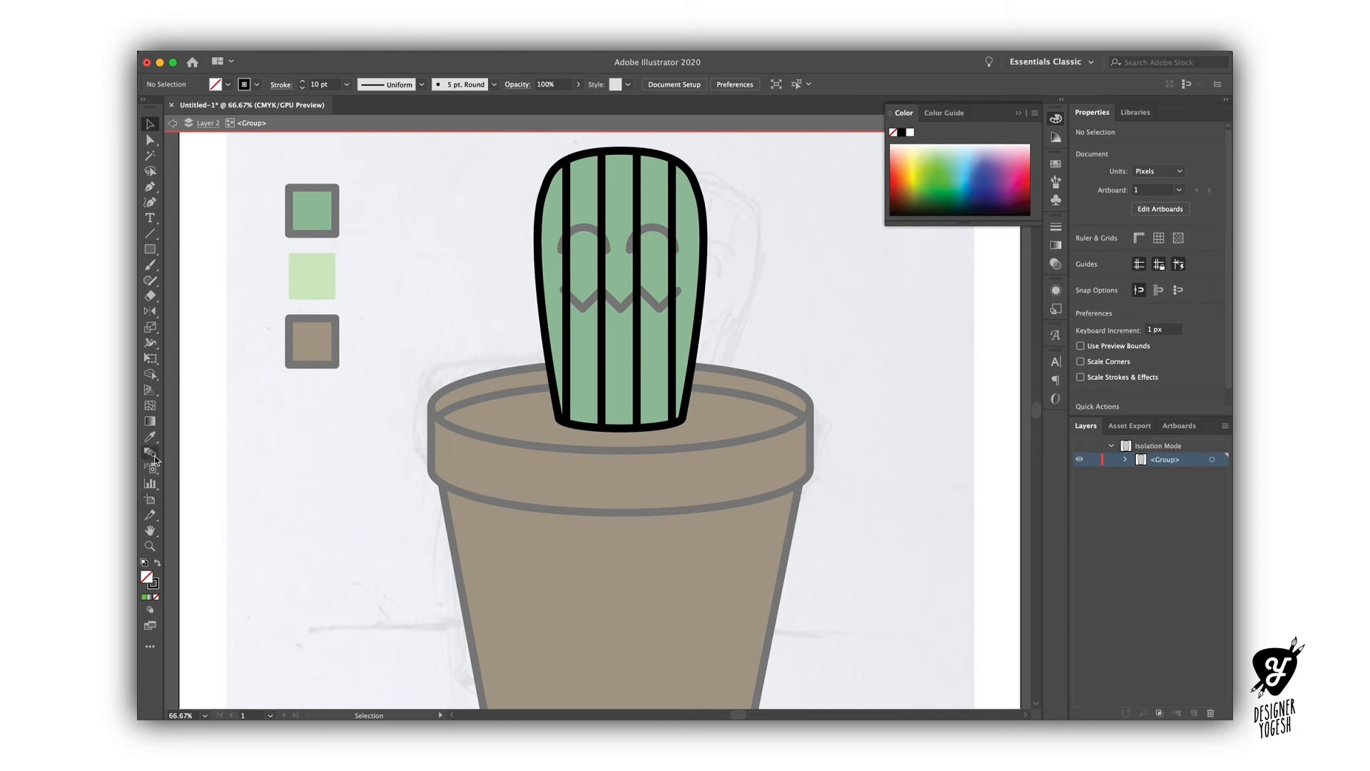
left_click(151, 374)
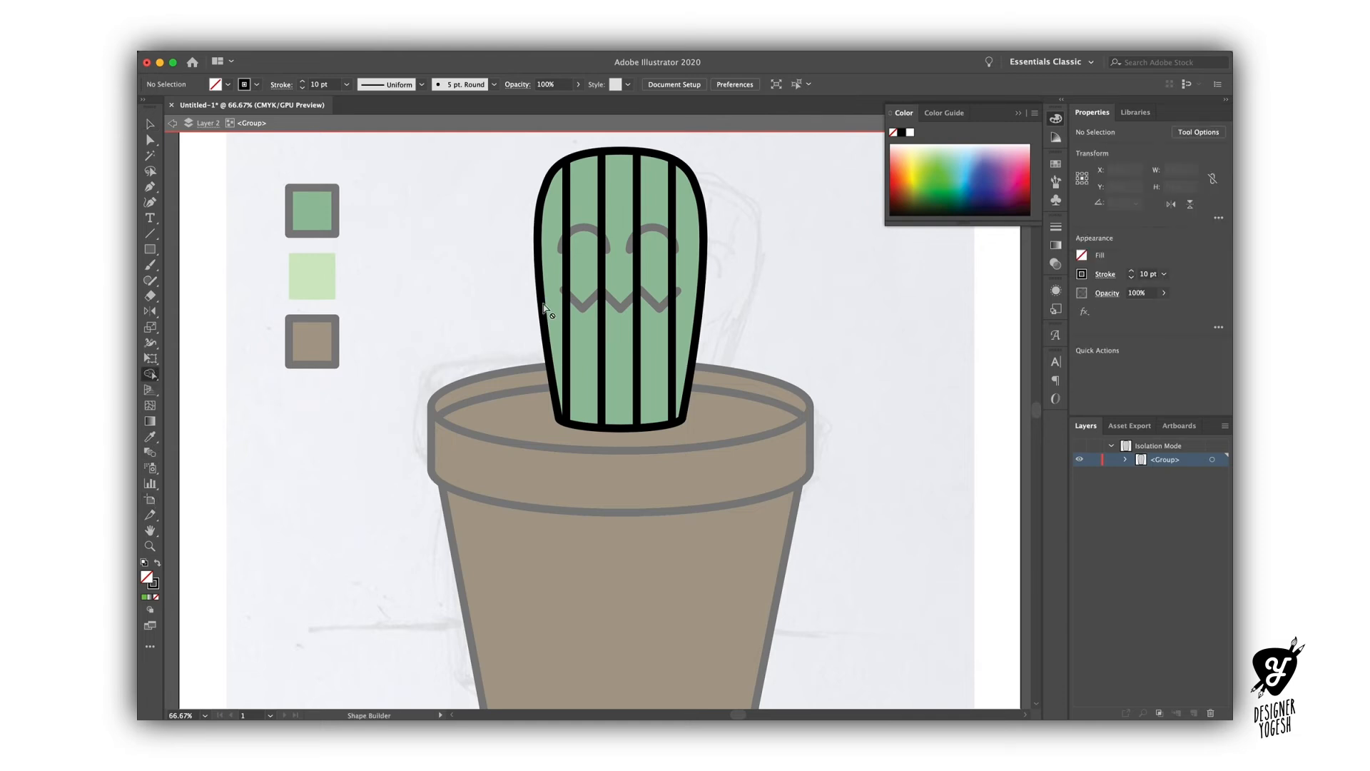
key("ctrl+a")
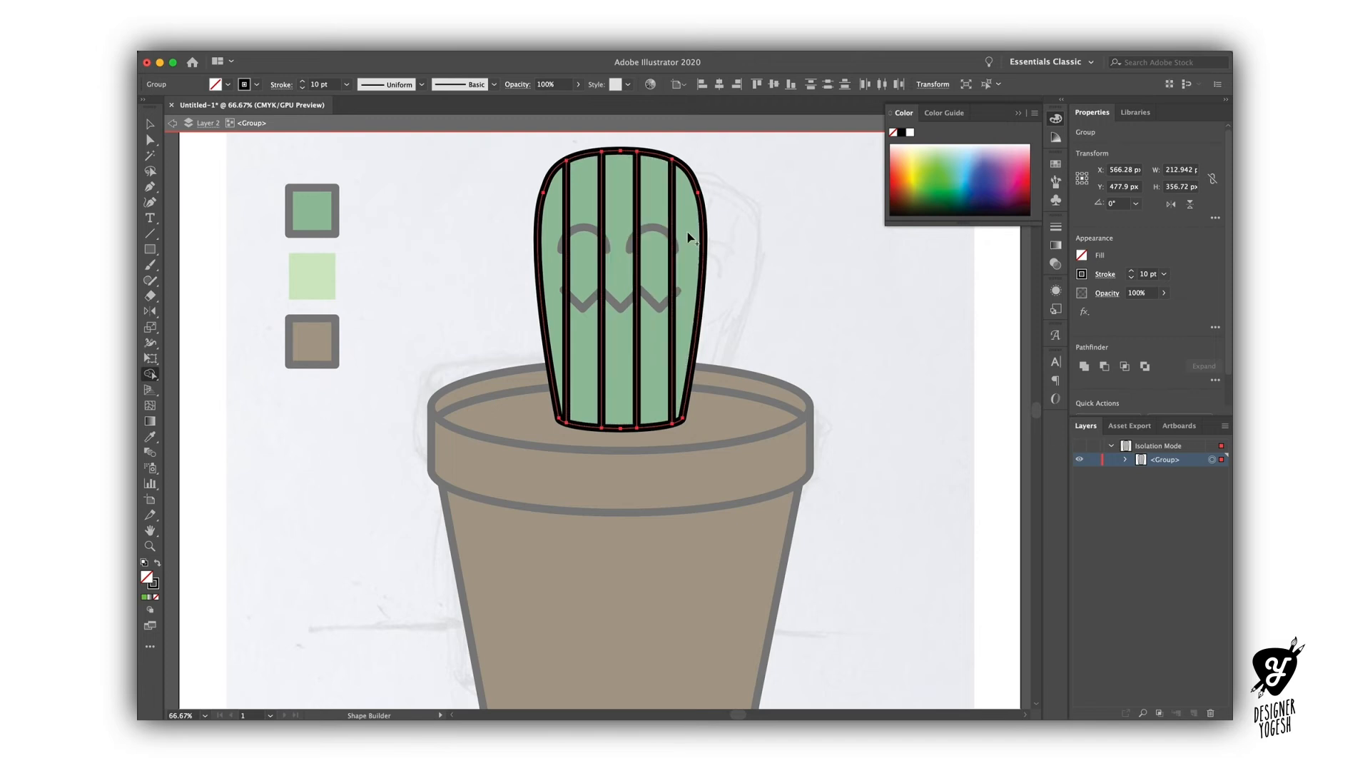
key("v")
double_click(846, 291)
Apply the light green swatch's fill without a stroke to the stripe group on the cactus.
left_click(676, 228)
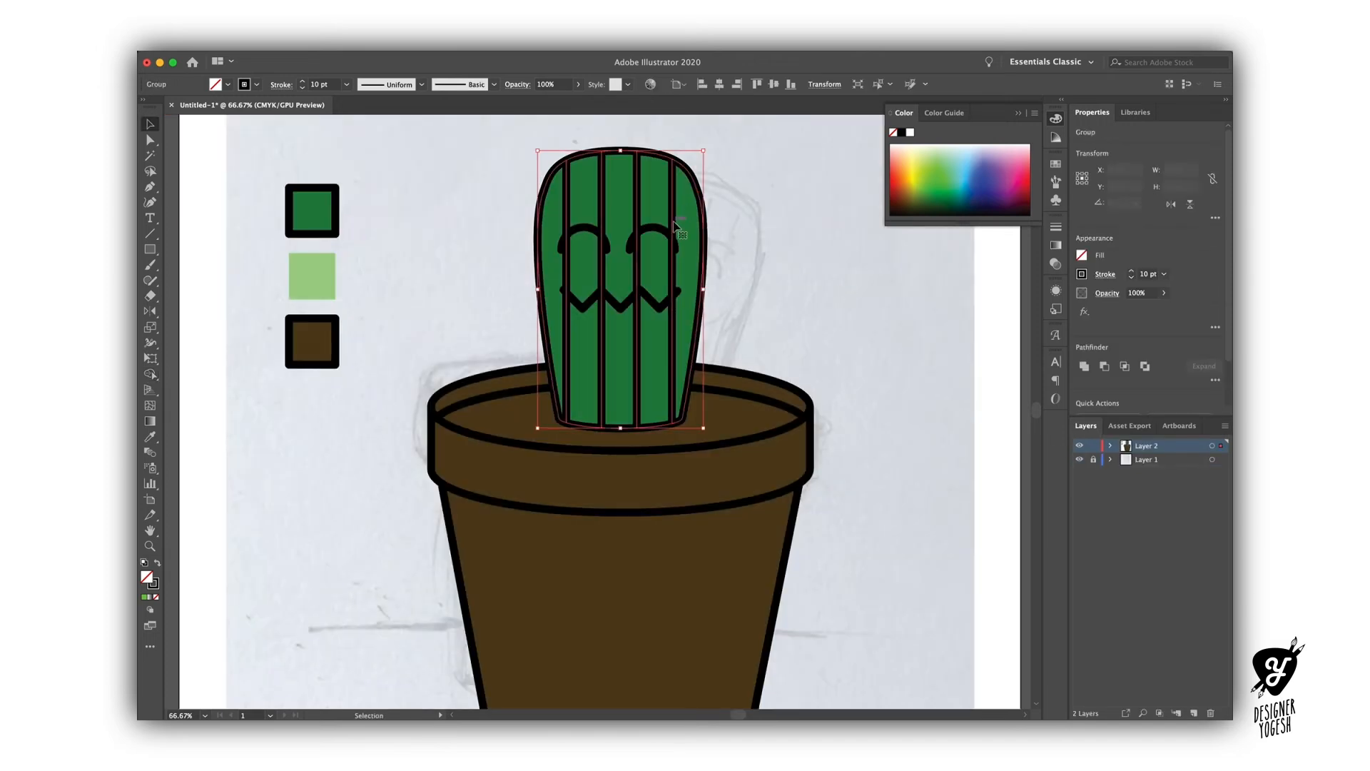
key("i")
left_click(312, 276)
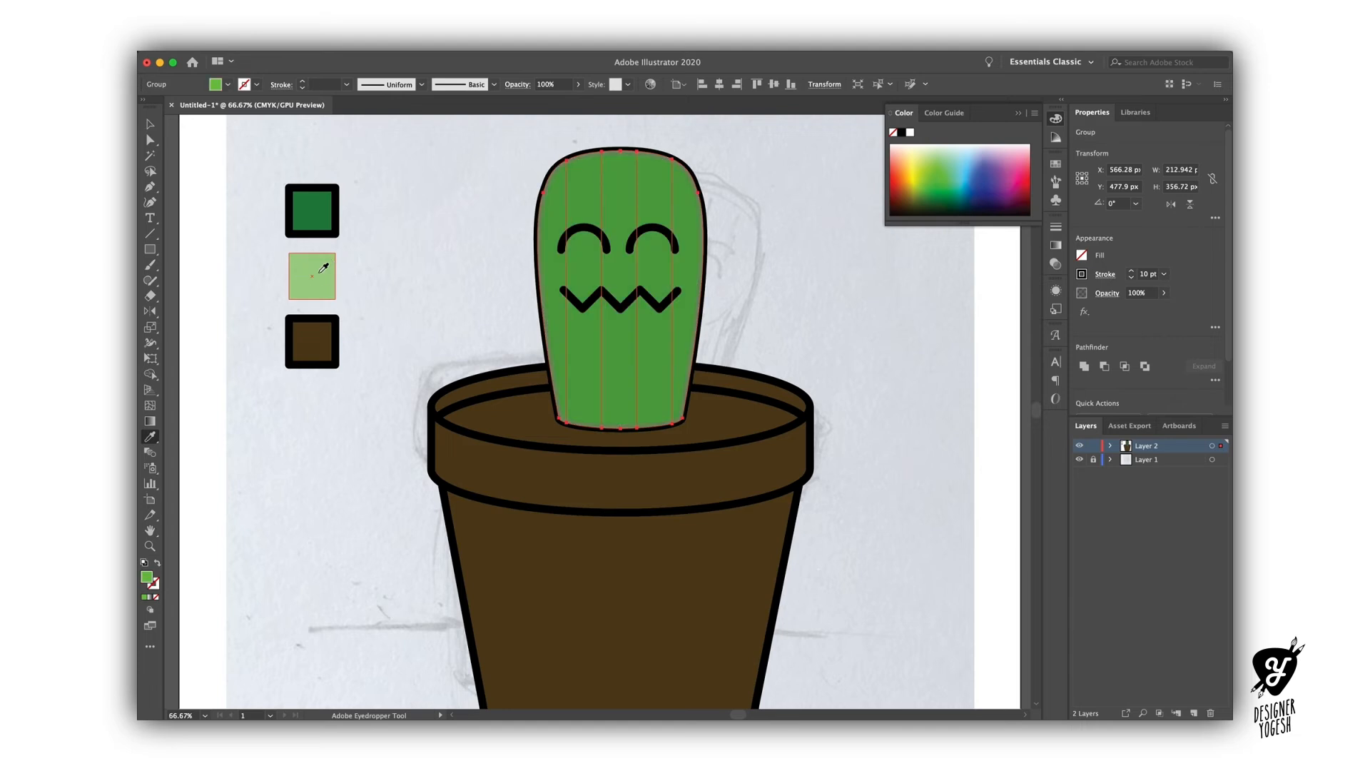
Isolate the stripe group and delete the path covering the in-between stripes so the light stripes alternate with dark green.
key("v")
double_click(644, 385)
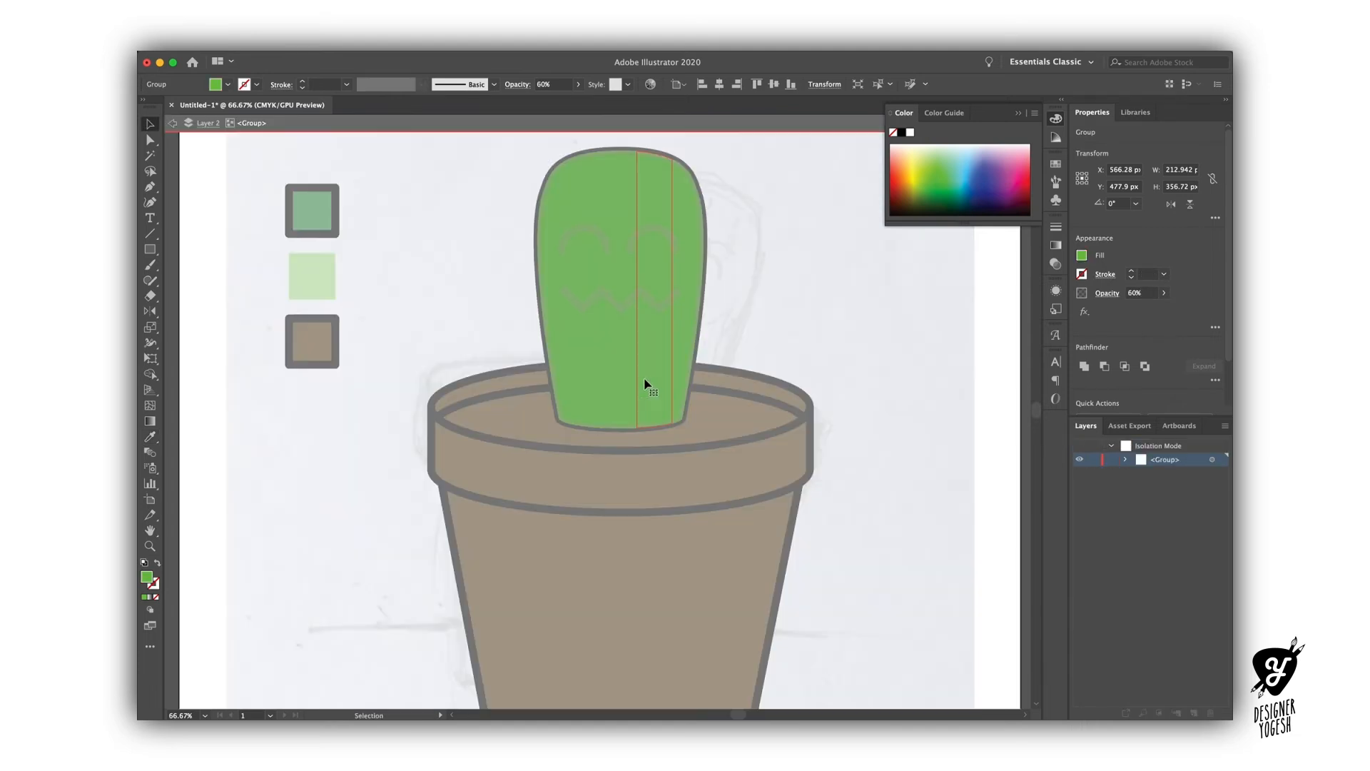
left_click(581, 407)
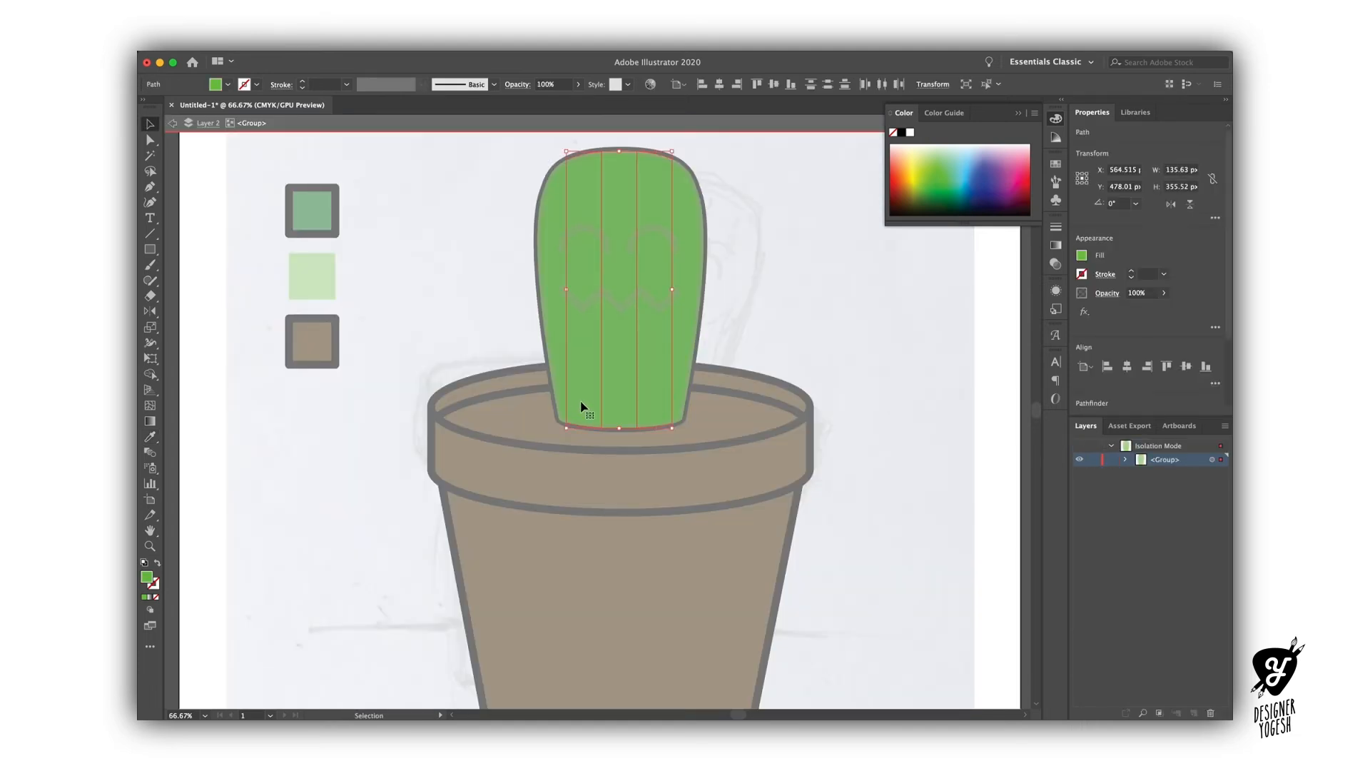
key("Delete")
double_click(787, 357)
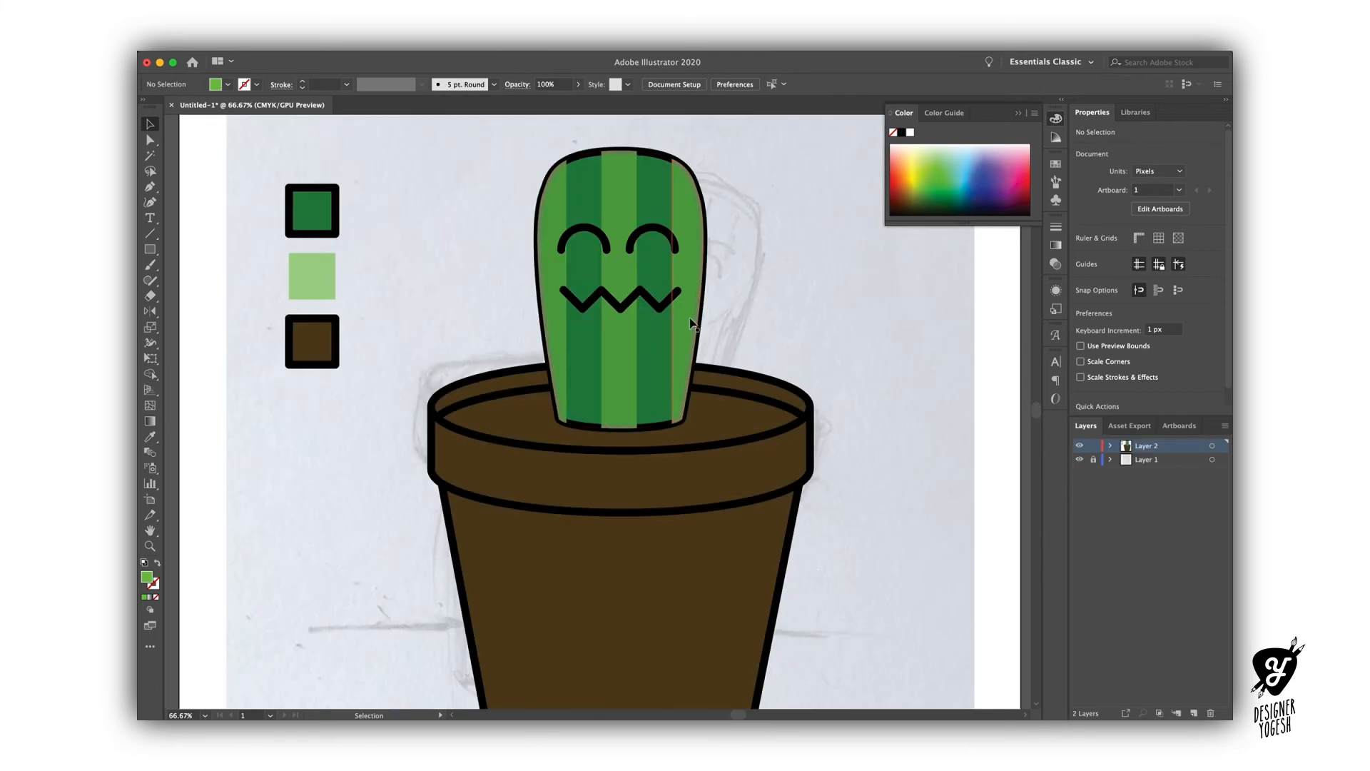
left_click(681, 334)
key("s")
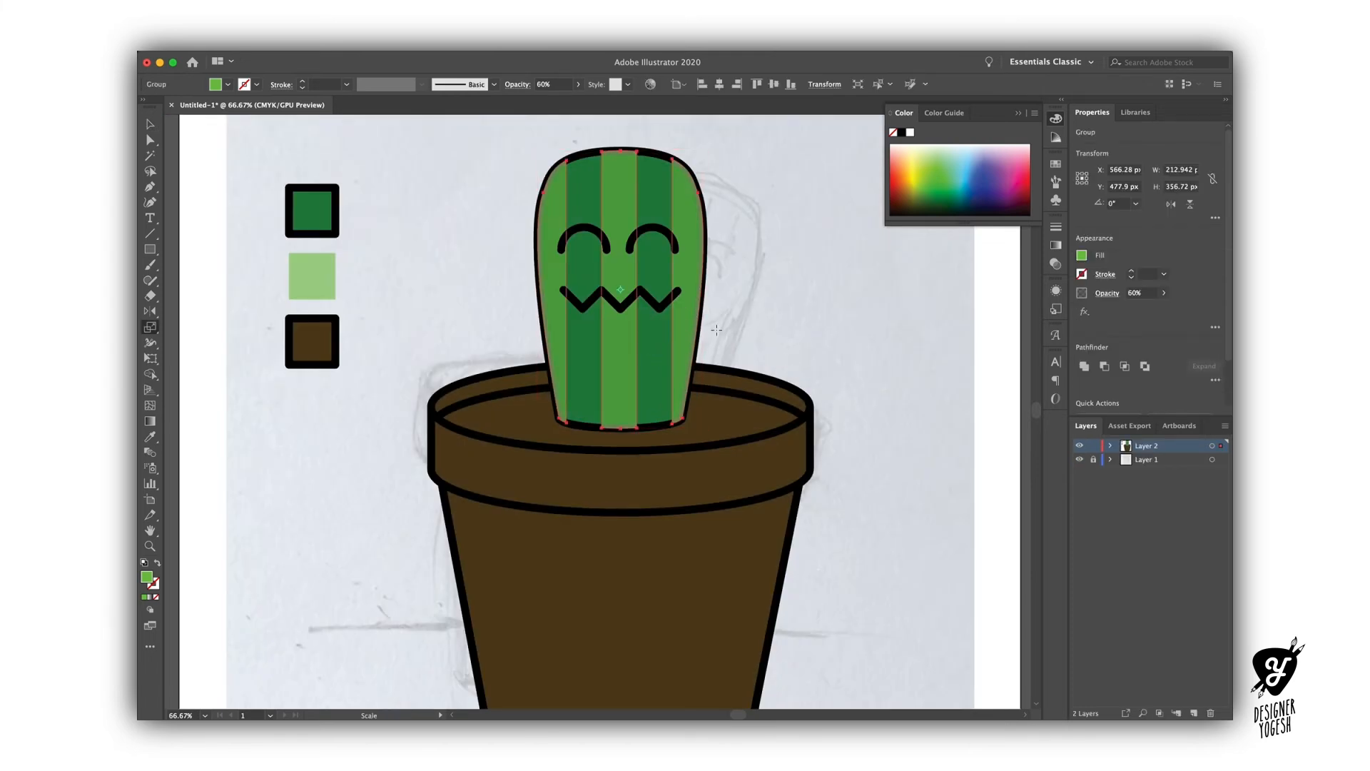
key("Return")
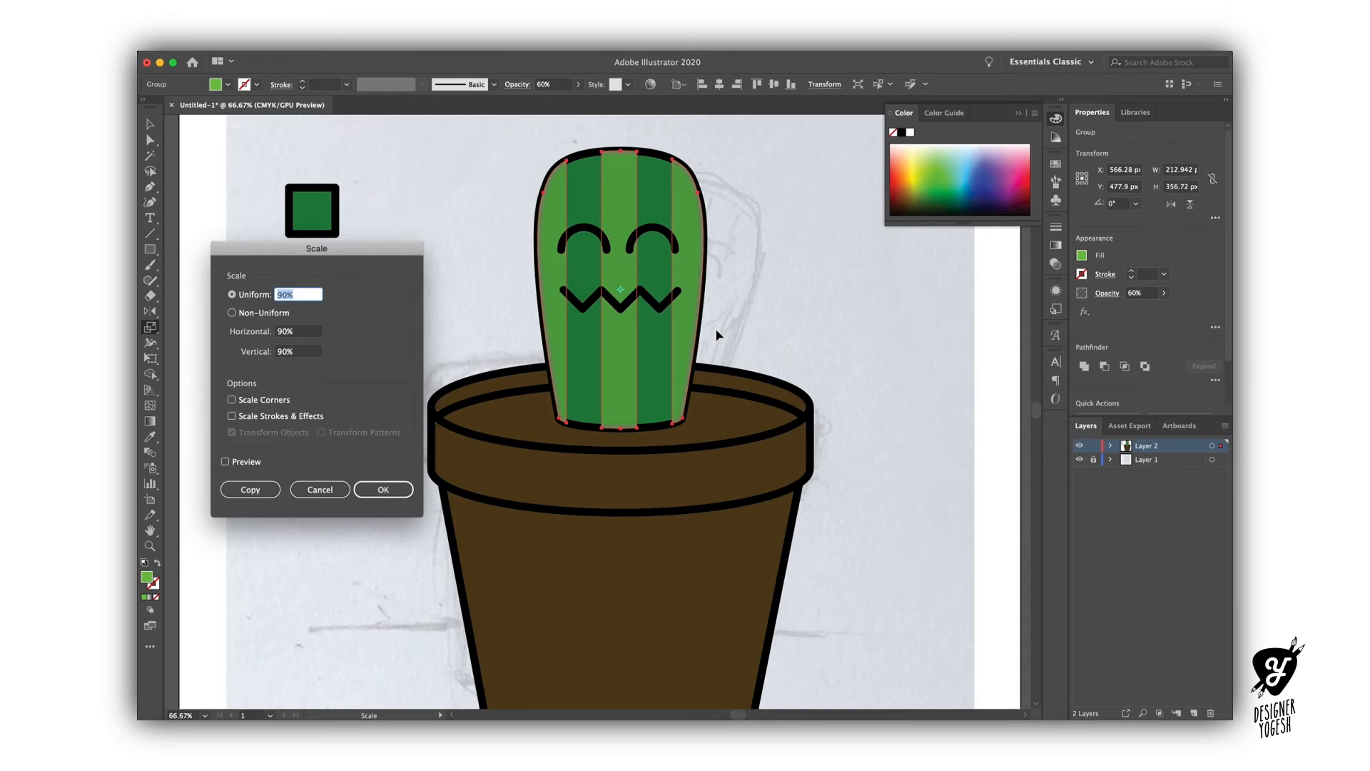
left_click(253, 462)
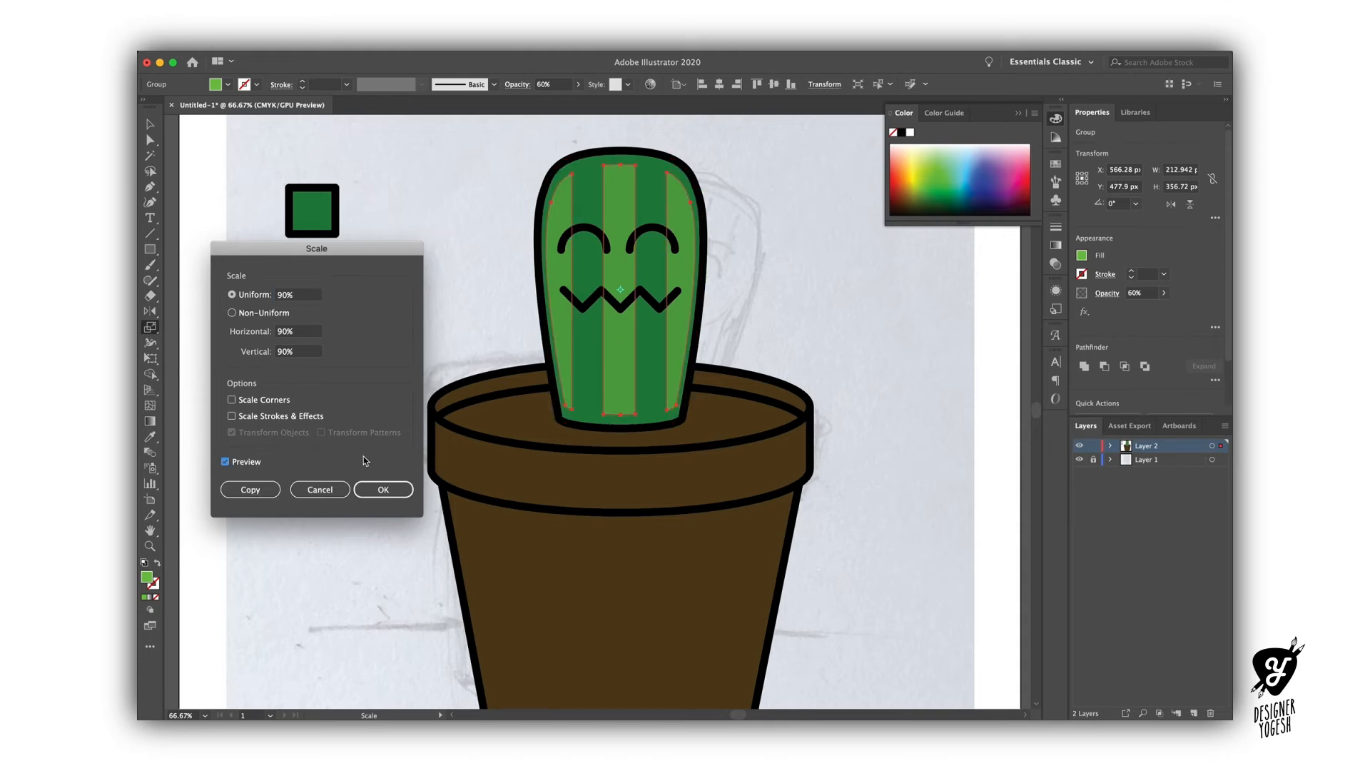
left_click(320, 489)
key("v")
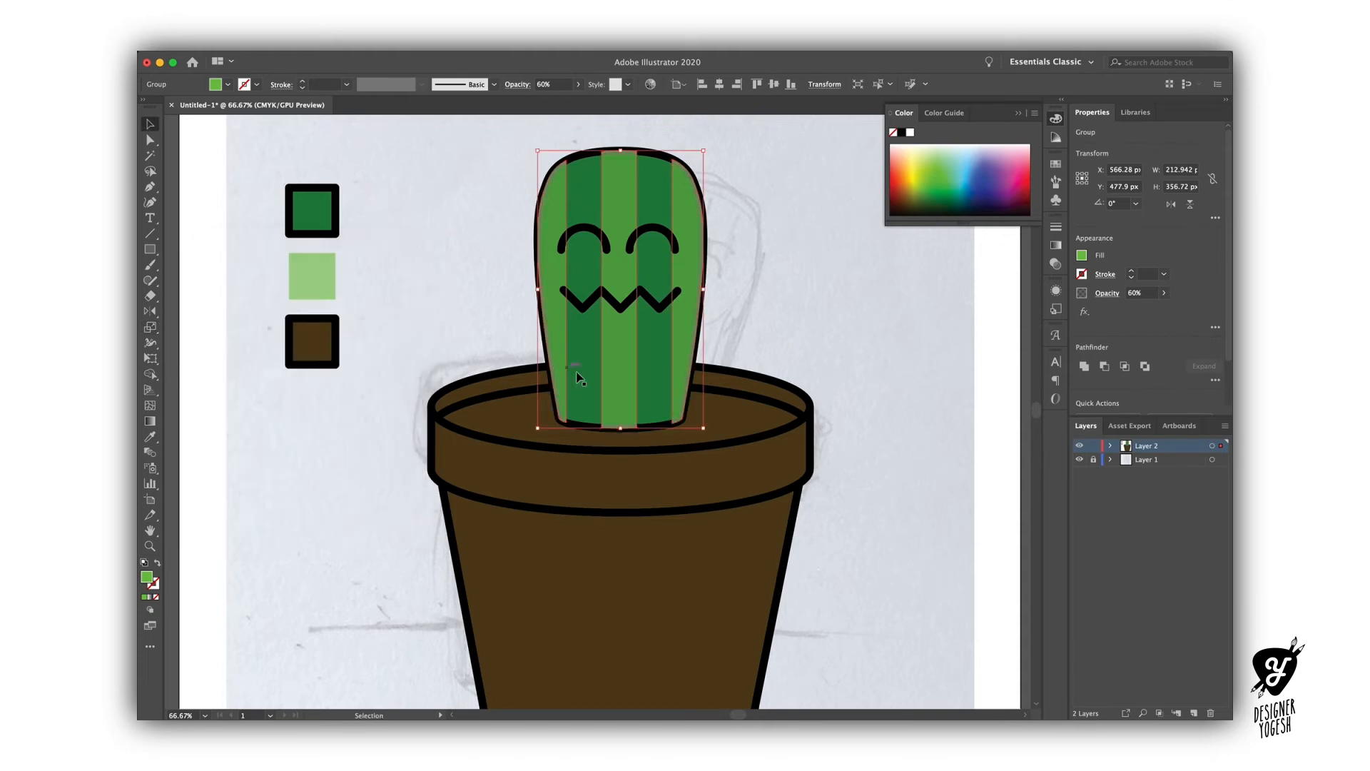
Isolate the stripe group and move the stripes' bottom anchor points up about 4 px, inside the cactus outline.
double_click(623, 418)
key("a")
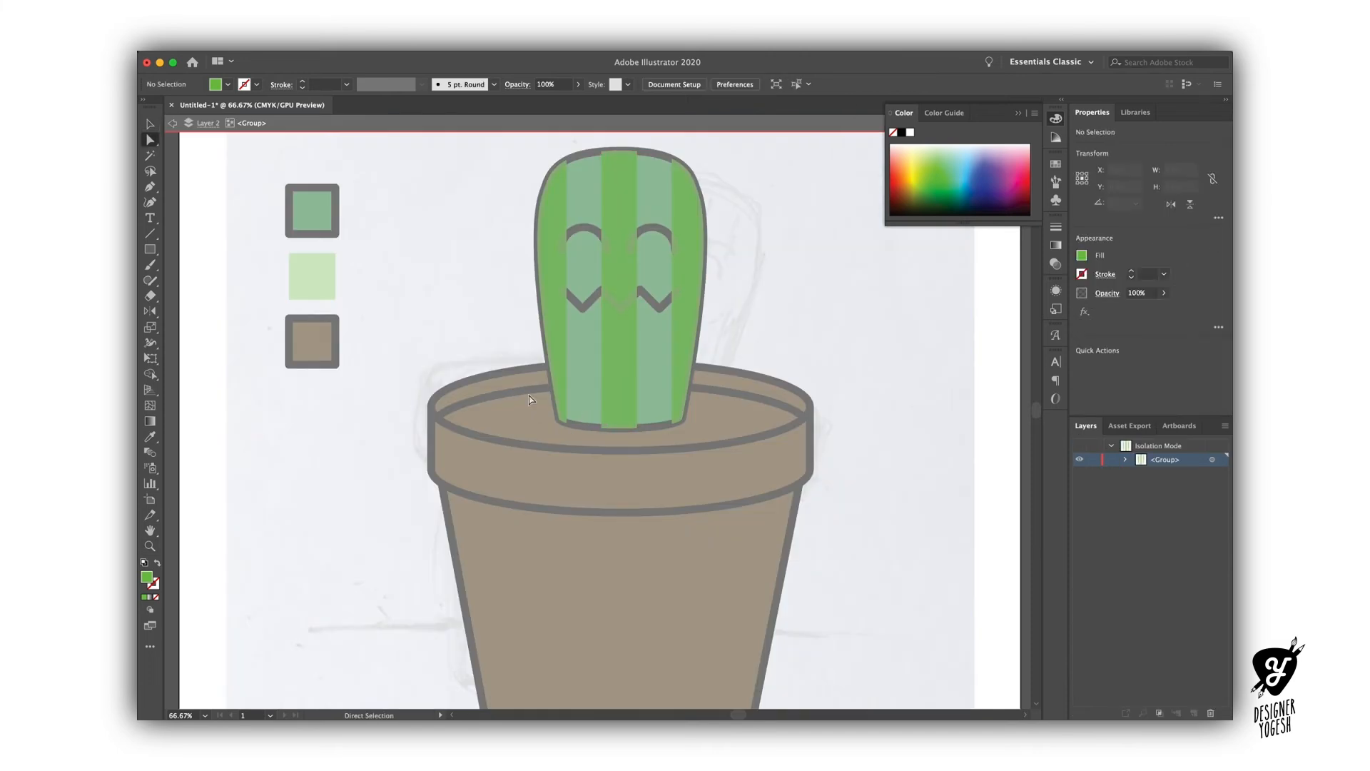
left_click_drag(690, 446, 736, 443)
key("z")
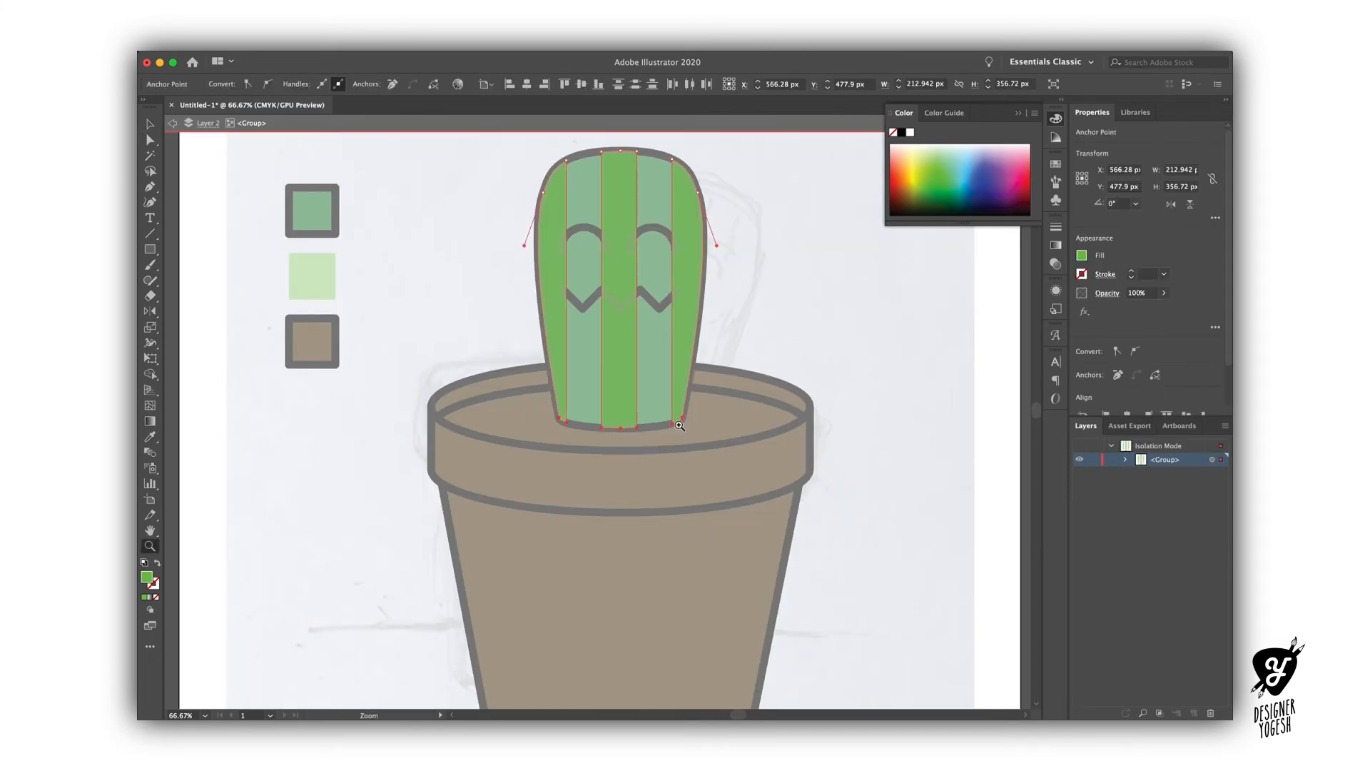
left_click(673, 419)
left_click(582, 396)
key("v")
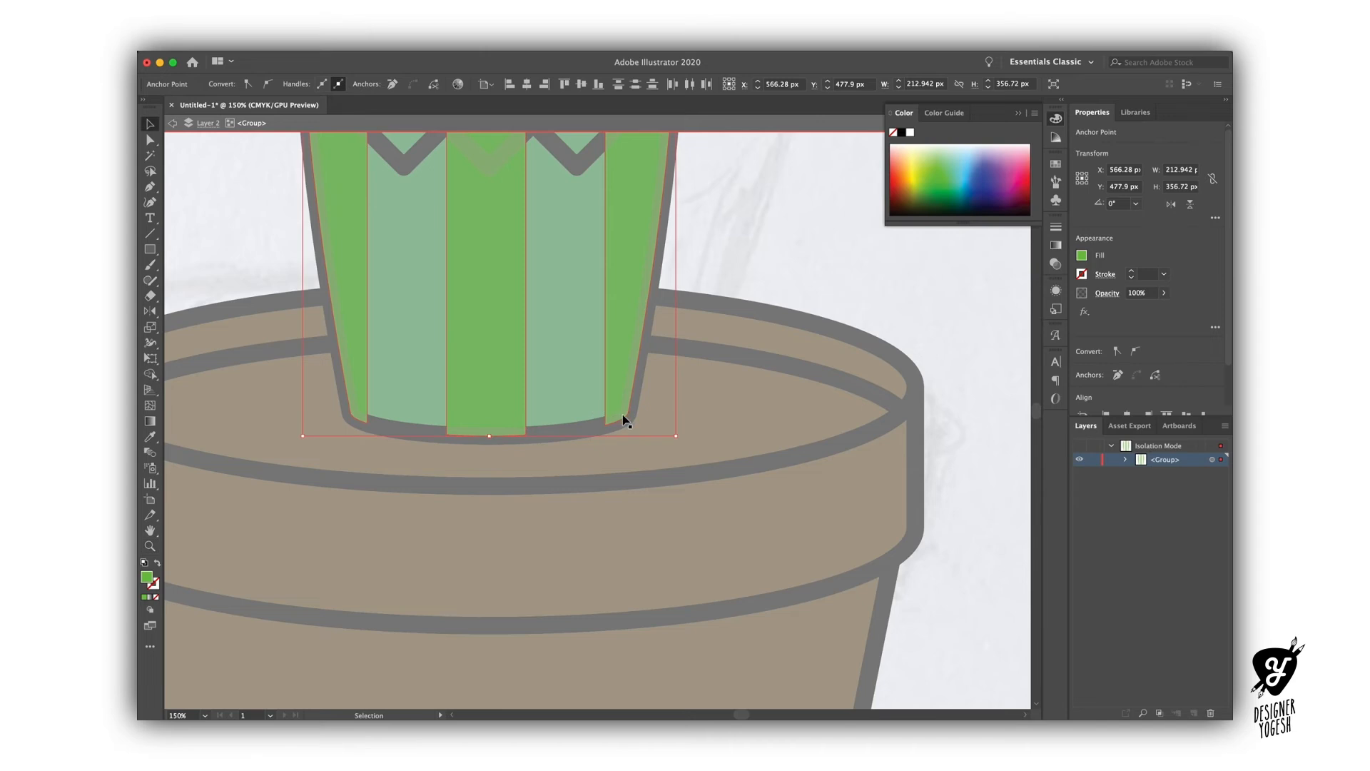
key("a")
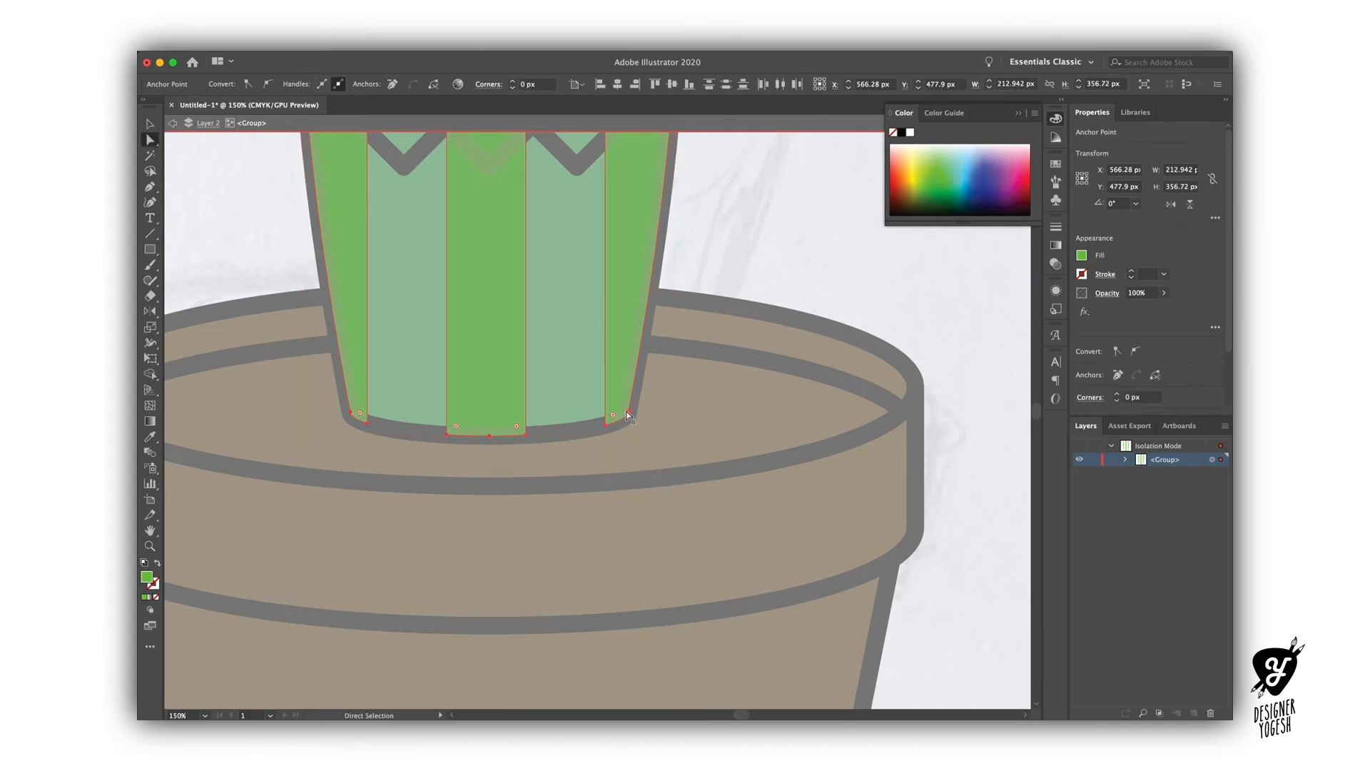
left_click_drag(628, 414, 674, 577)
Move the stripes' top anchor points down about 4 px, inside the top of the cactus outline.
left_click_drag(713, 465, 724, 590)
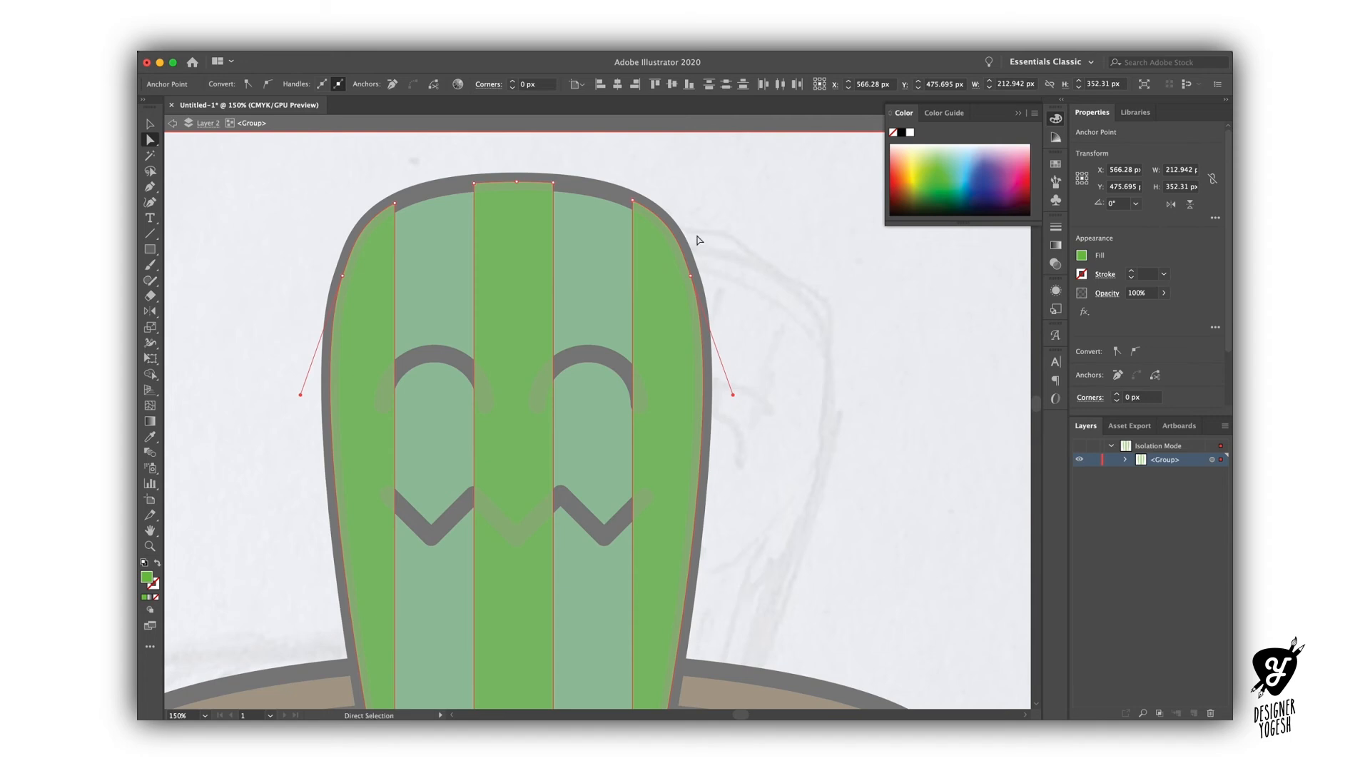
left_click_drag(687, 177, 284, 306)
left_click(701, 314)
left_click_drag(558, 184, 557, 197)
Adjust the leftmost stripe's lower outer anchor and upper curve handle inward to fit within the cactus outline.
left_click_drag(499, 367, 590, 431)
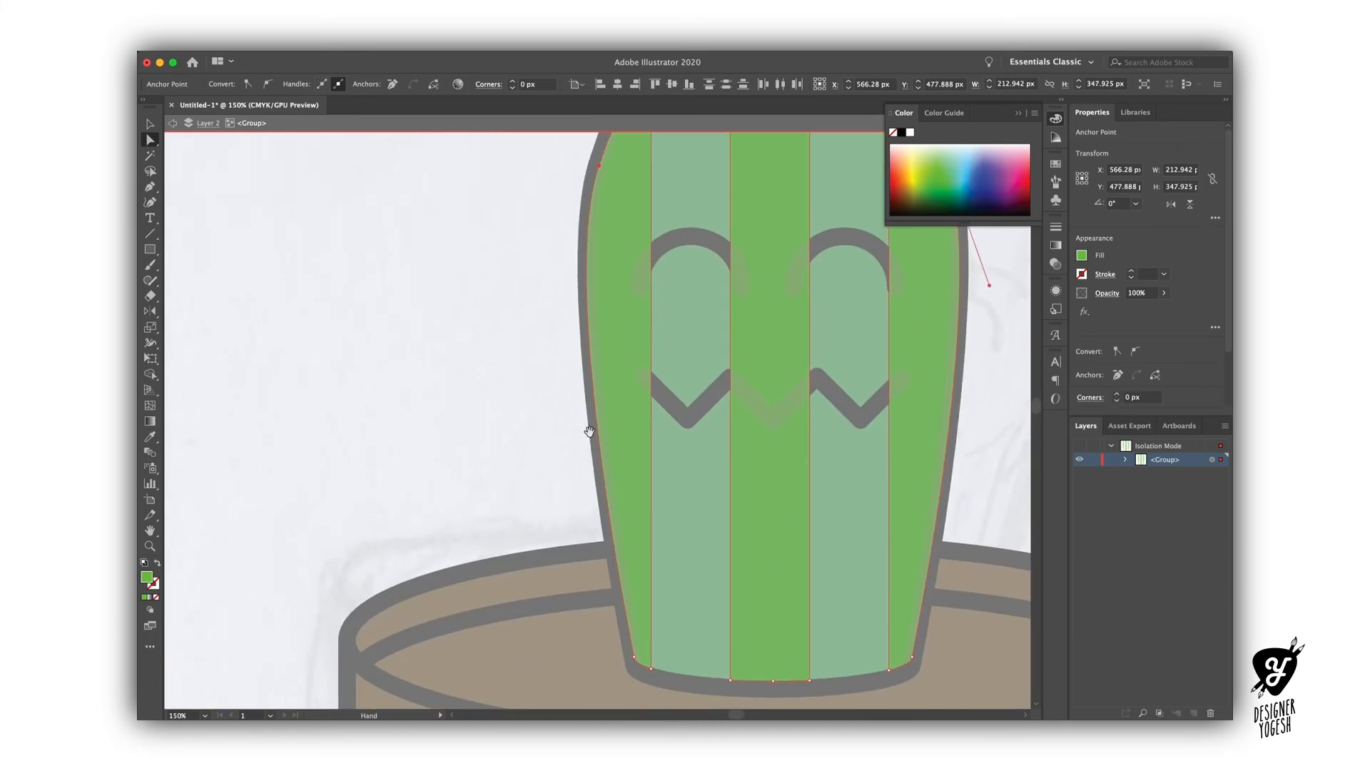
scroll(590, 431, "up", 5)
left_click(602, 517)
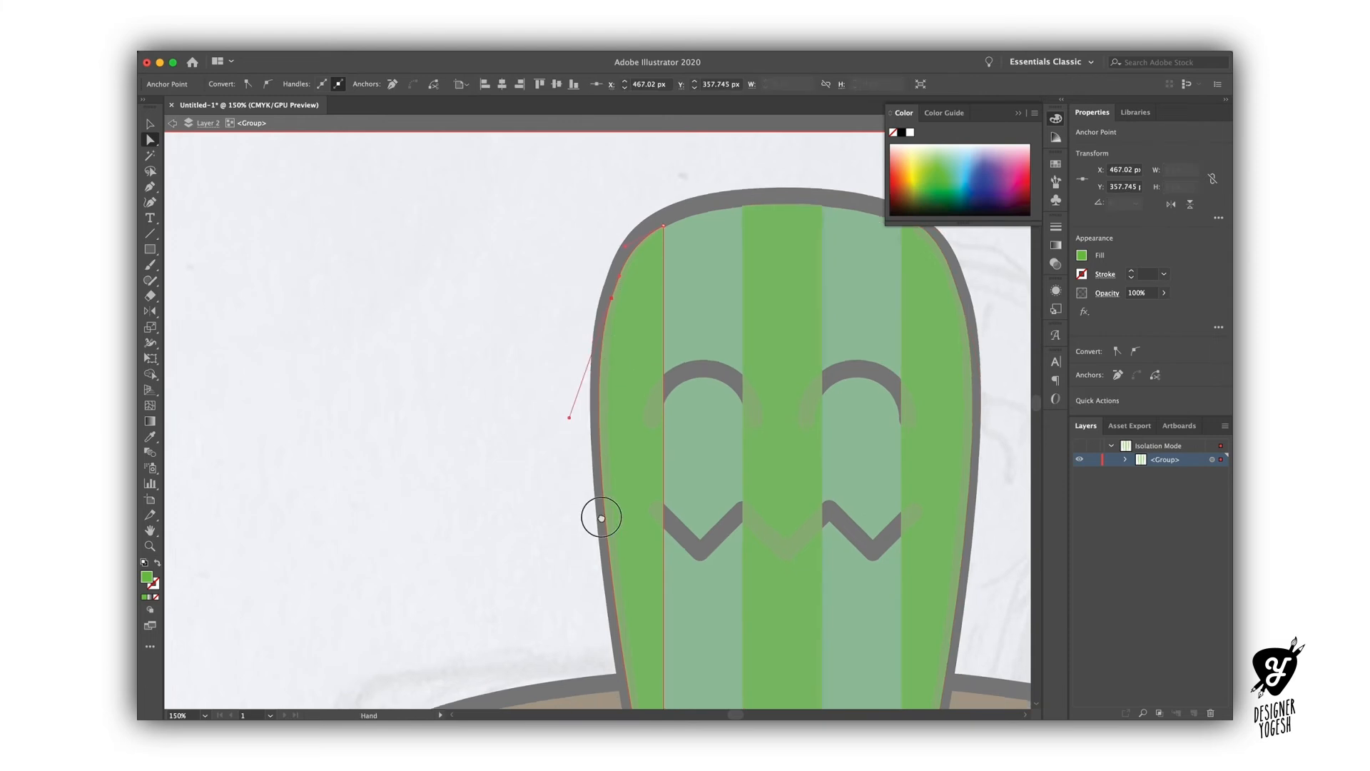
scroll(602, 516, "down", 5)
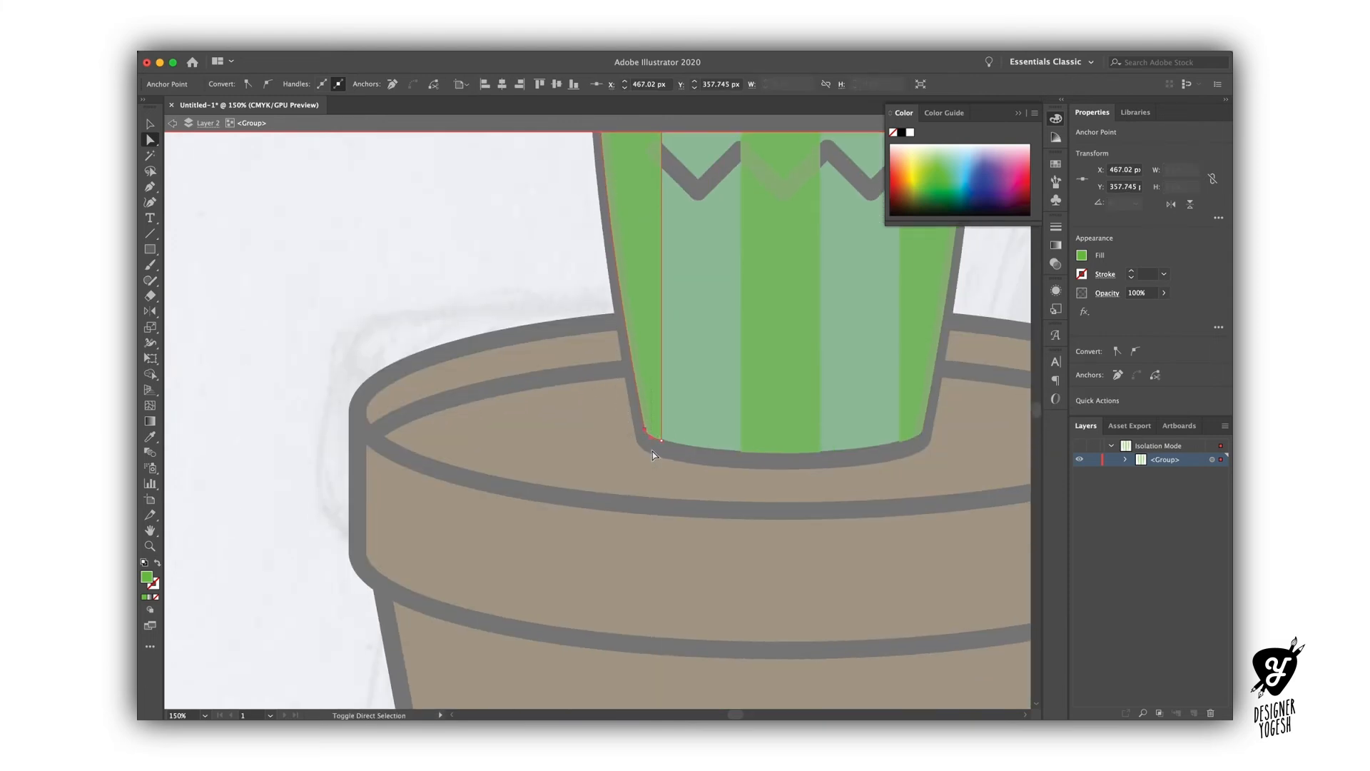
left_click_drag(646, 429, 654, 431)
scroll(609, 490, "up", 5)
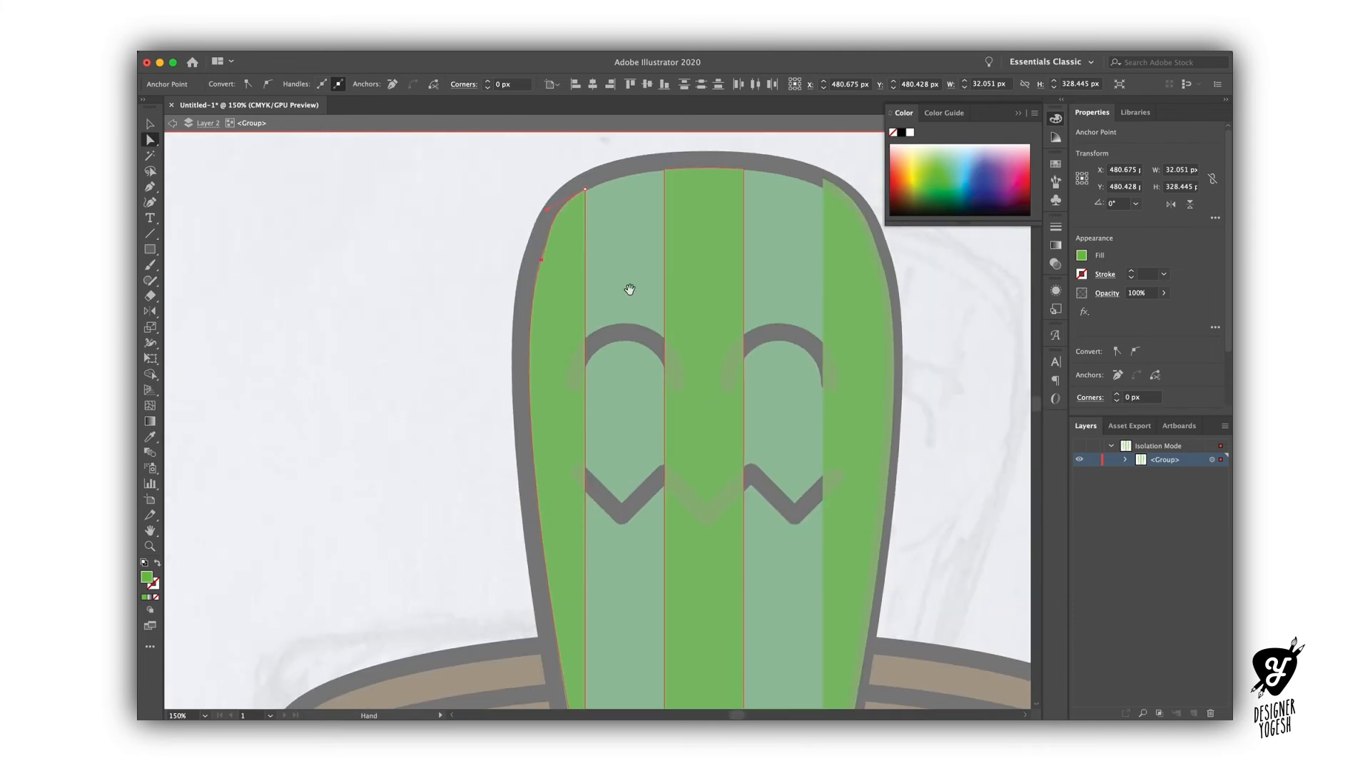
left_click_drag(546, 211, 557, 204)
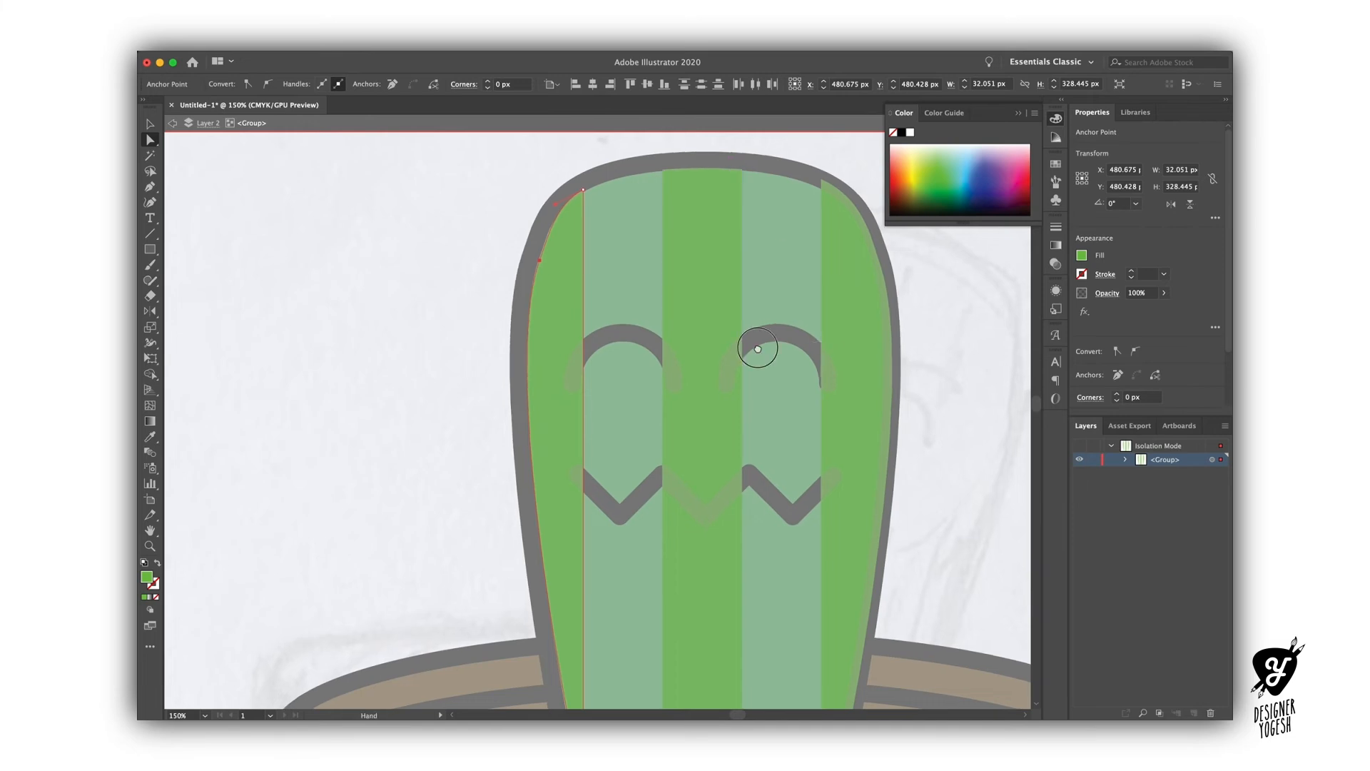
Reshape the rightmost stripe's outer edge inward by its lower corner anchor and side handle, and exit the group isolation.
left_click_drag(906, 232, 698, 283)
left_click(698, 229)
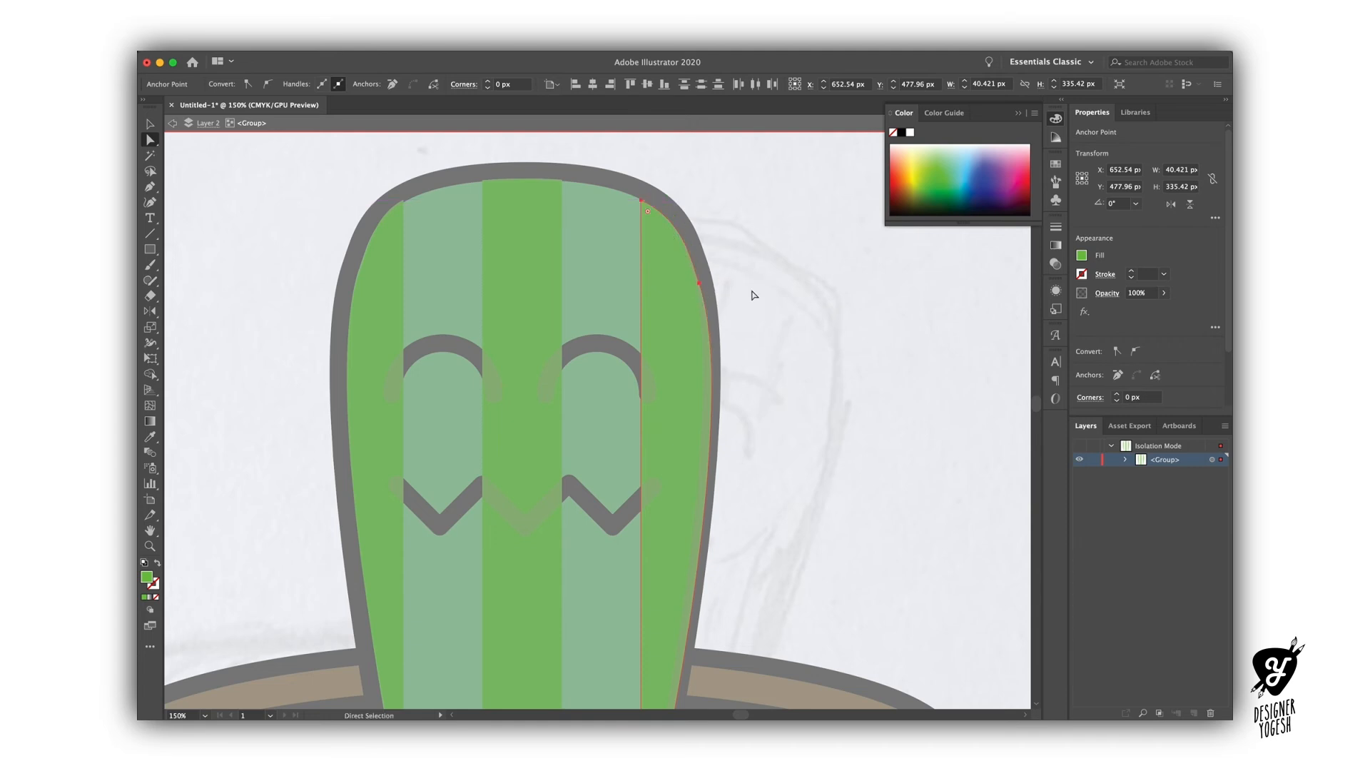
left_click_drag(760, 484, 766, 275)
left_click(669, 551)
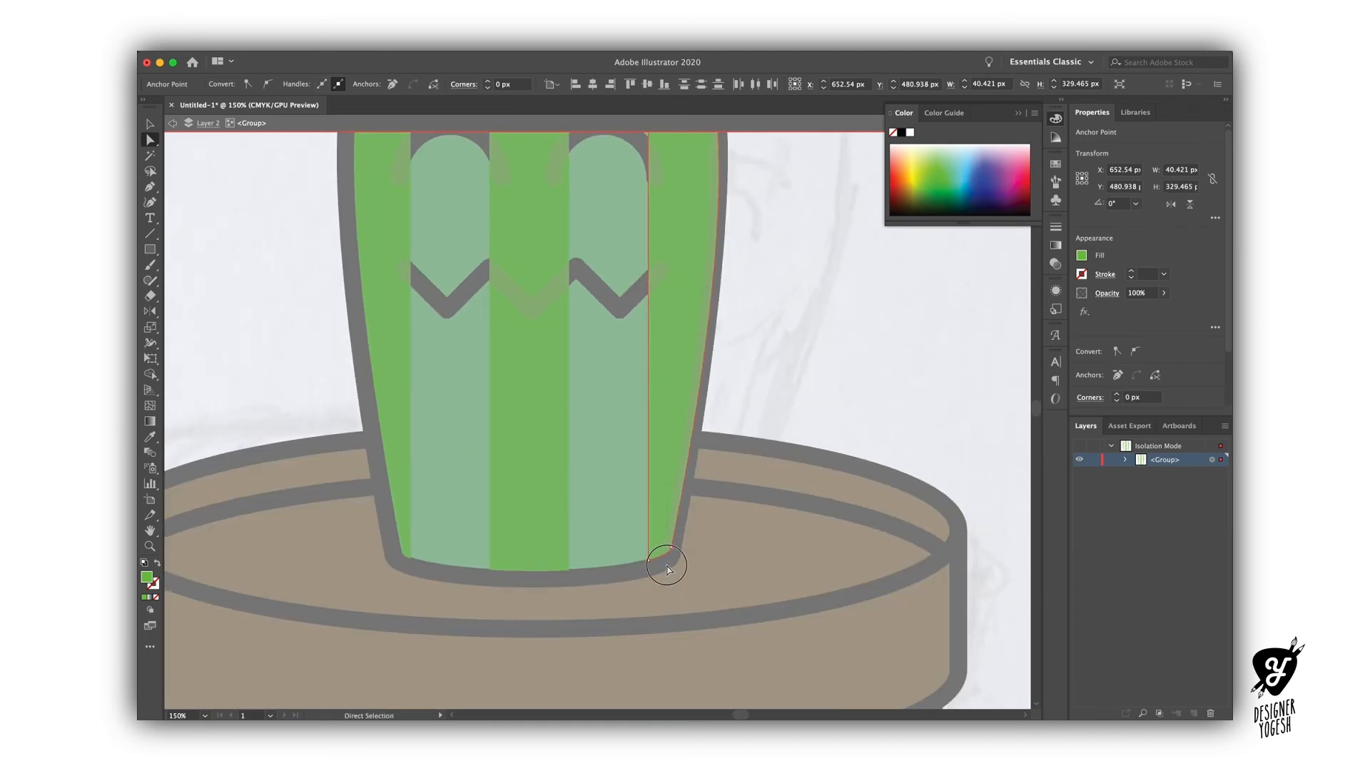
left_click_drag(673, 550, 665, 551)
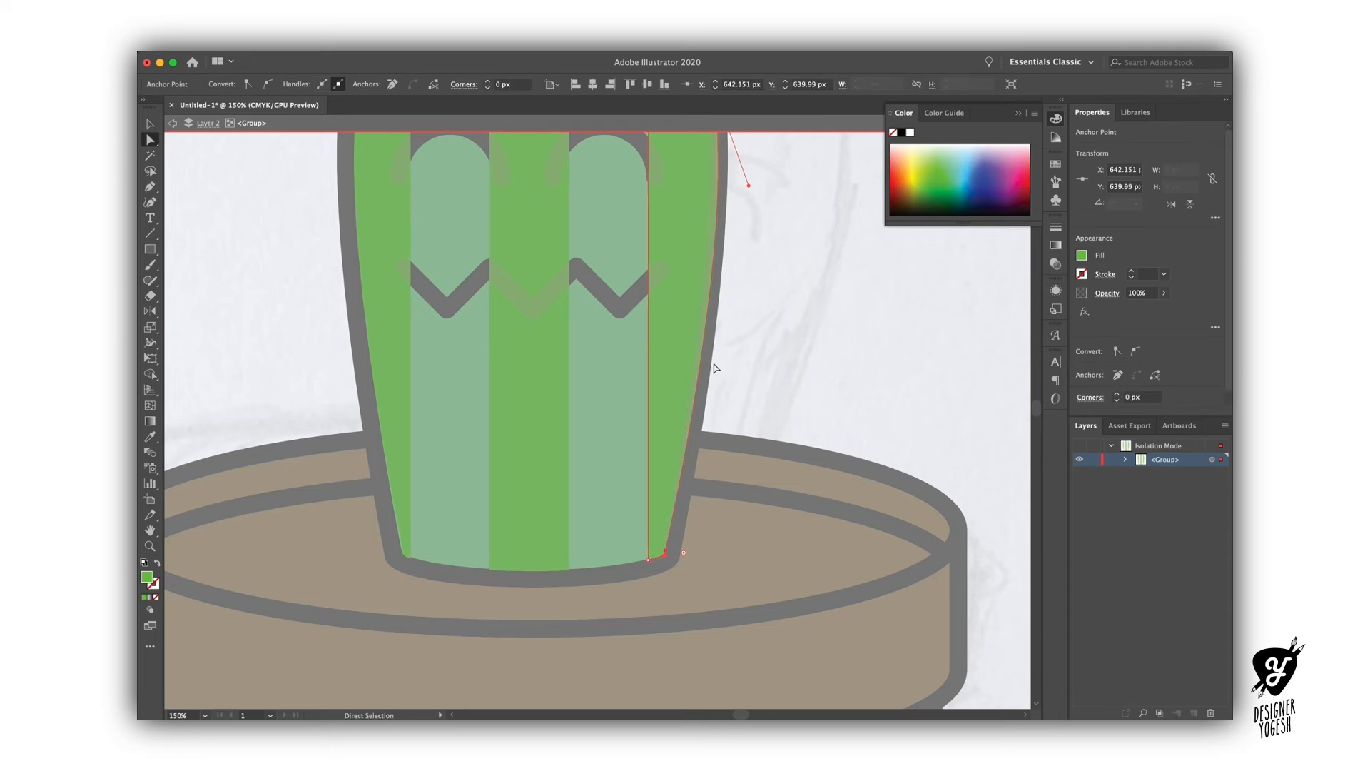
scroll(716, 368, "up", 5)
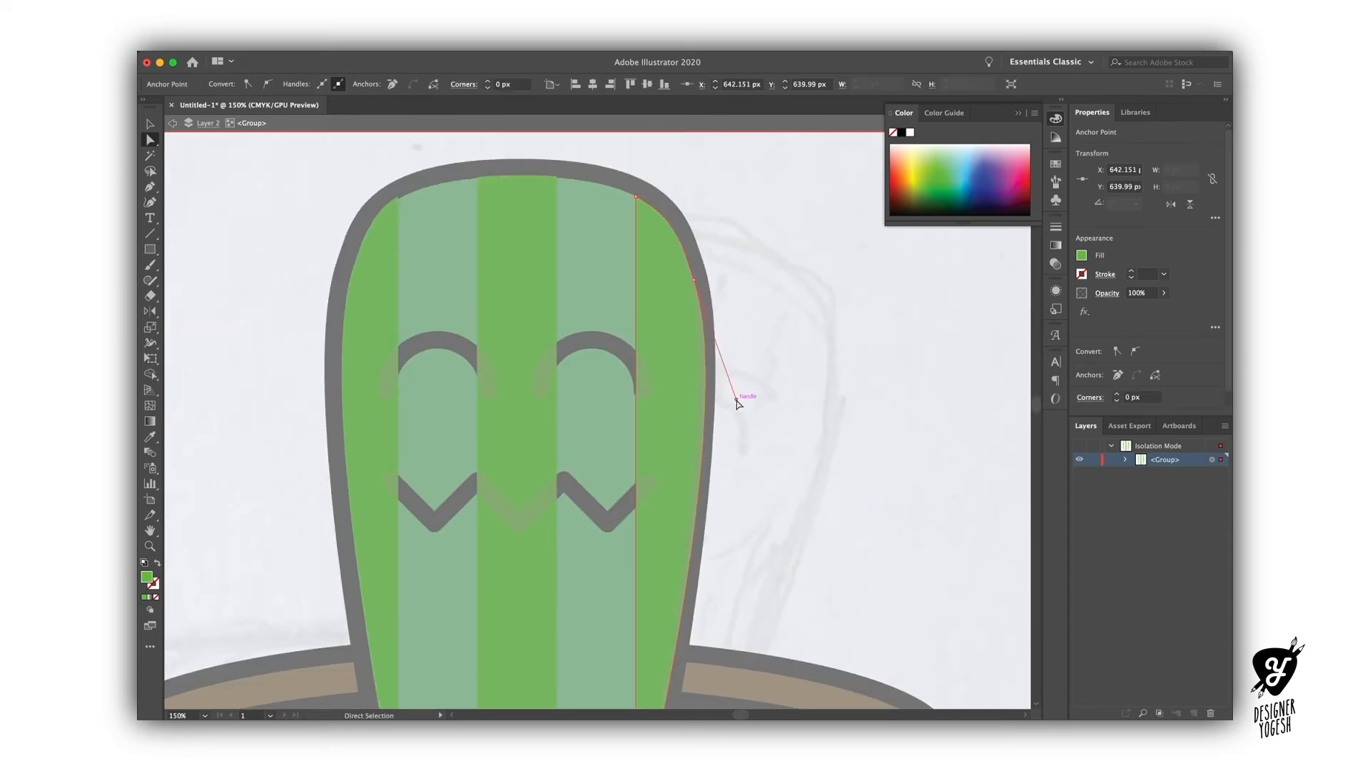
left_click_drag(736, 400, 725, 377)
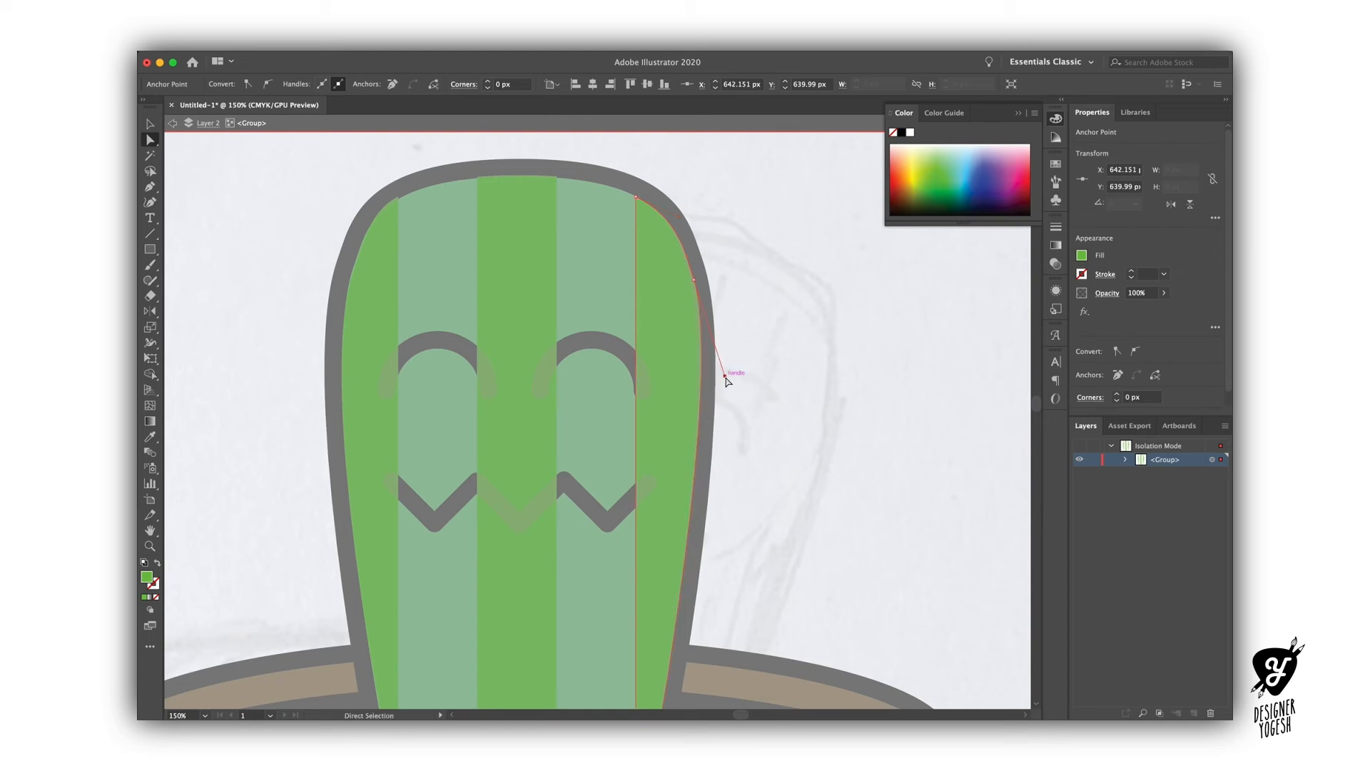
double_click(814, 359)
Delete the dark green, light green and brown swatch squares beside the cactus.
scroll(813, 359, "down", 5)
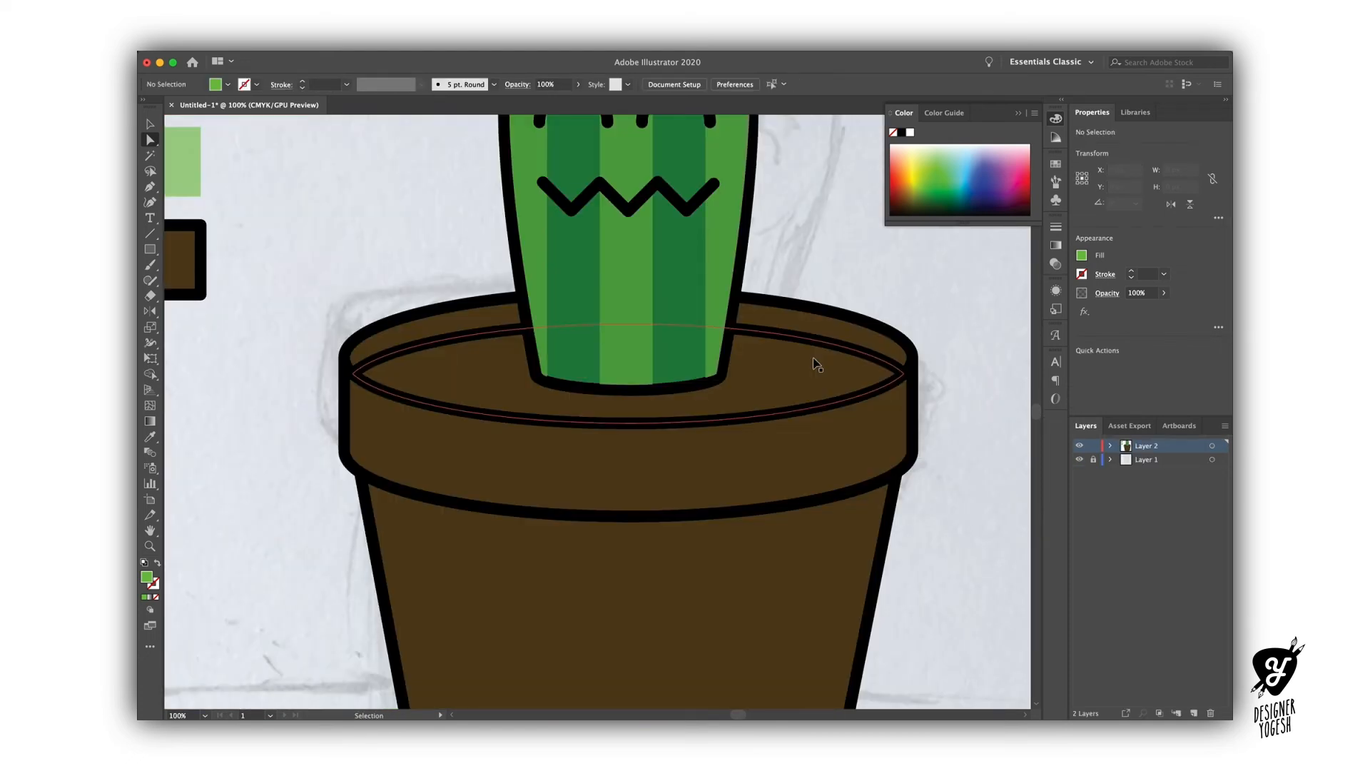
key("super+minus")
key("super+minus")
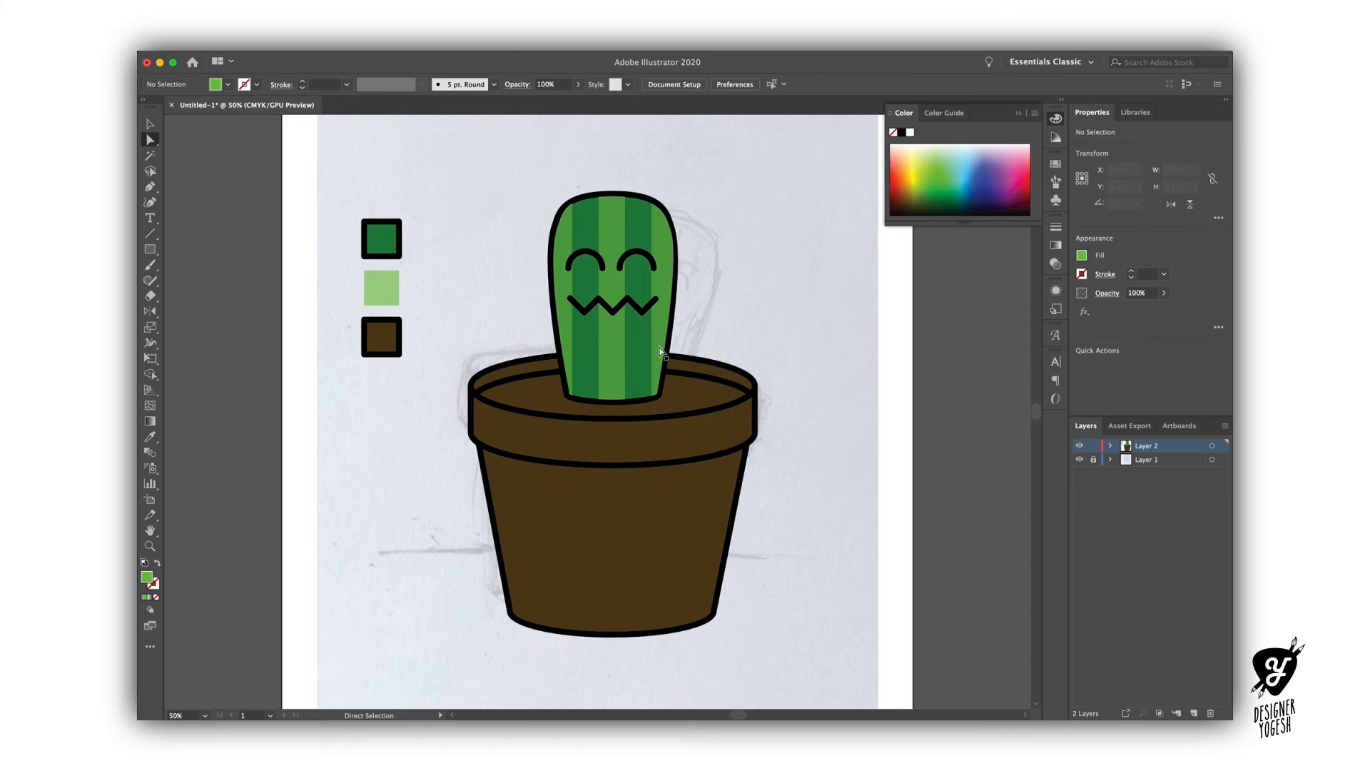
key("v")
left_click(371, 325)
left_click(383, 289, "shift")
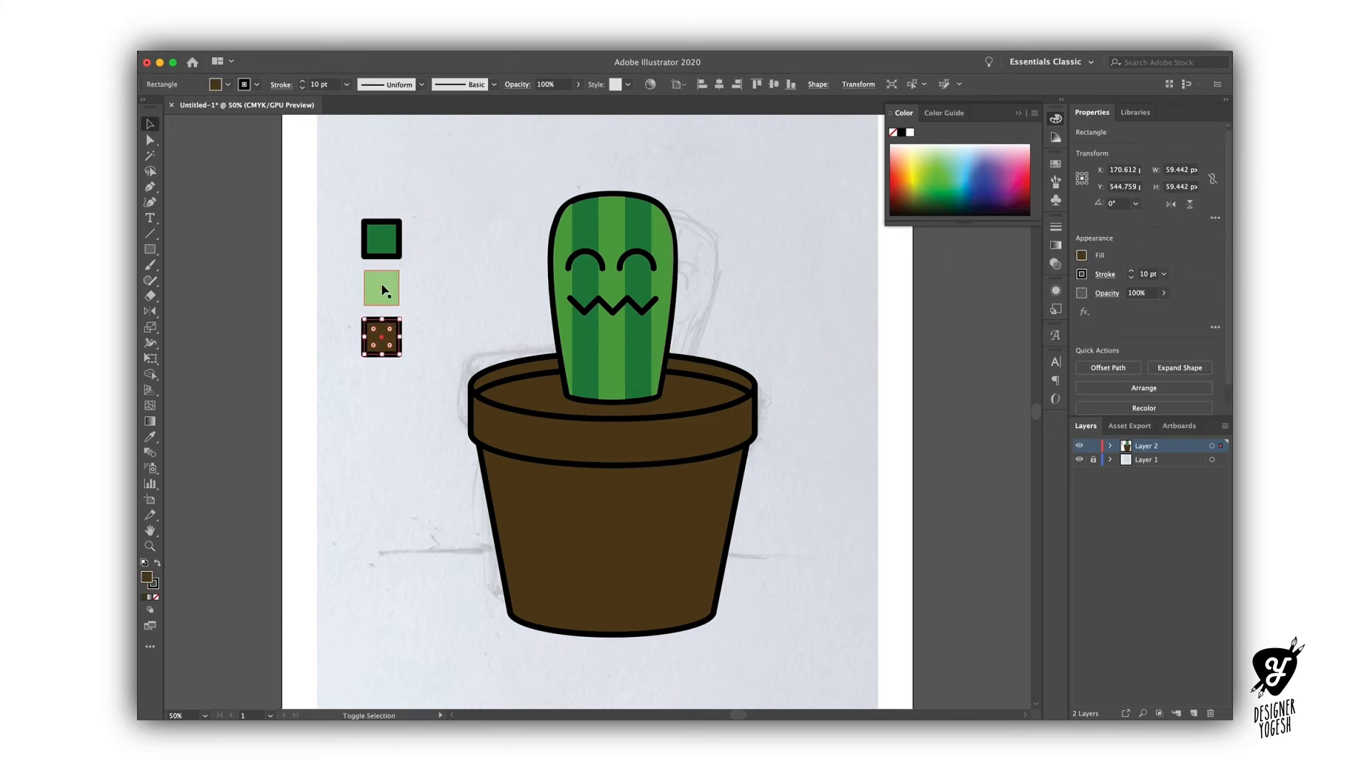
left_click(385, 238, "shift")
key("Delete")
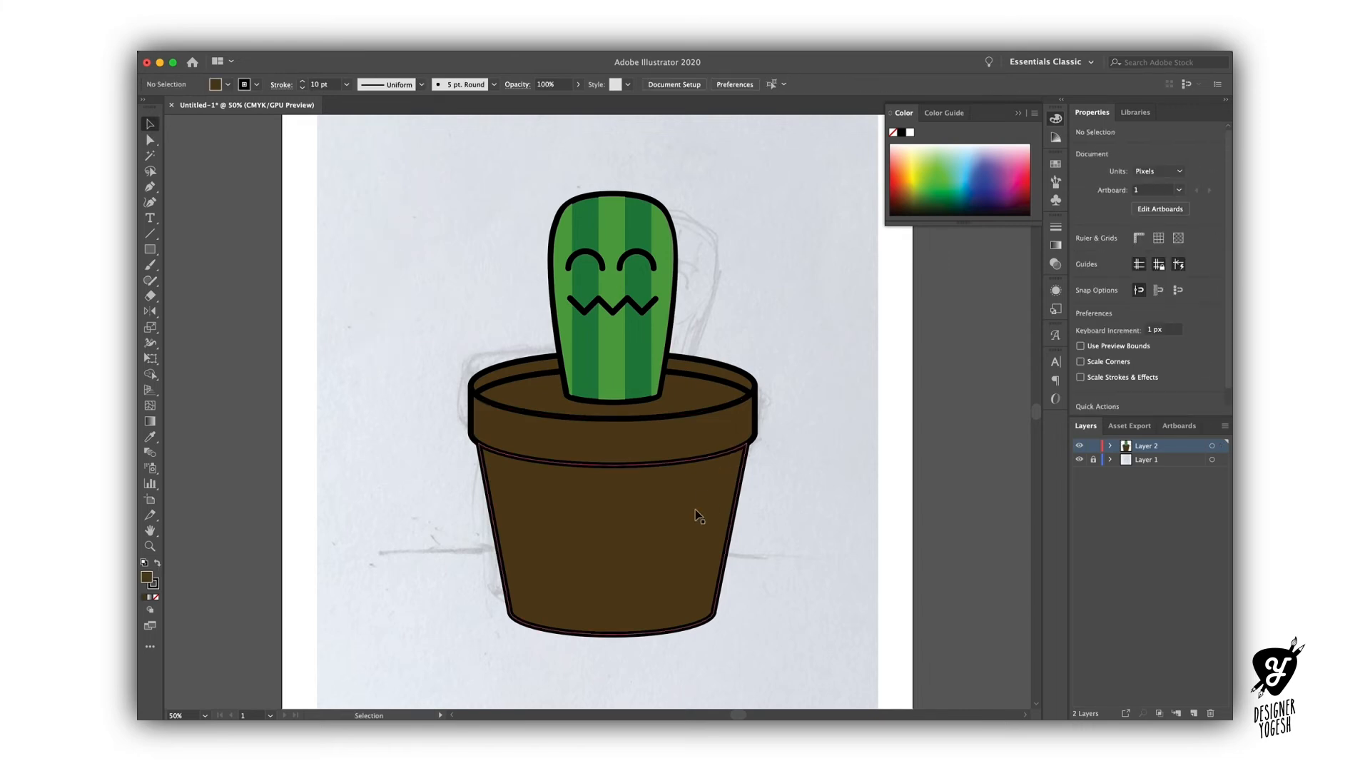
Set the pot body's fill to the lighter brown #7c6441 and apply the same appearance to the pot rim.
left_click(532, 401)
left_click(538, 517)
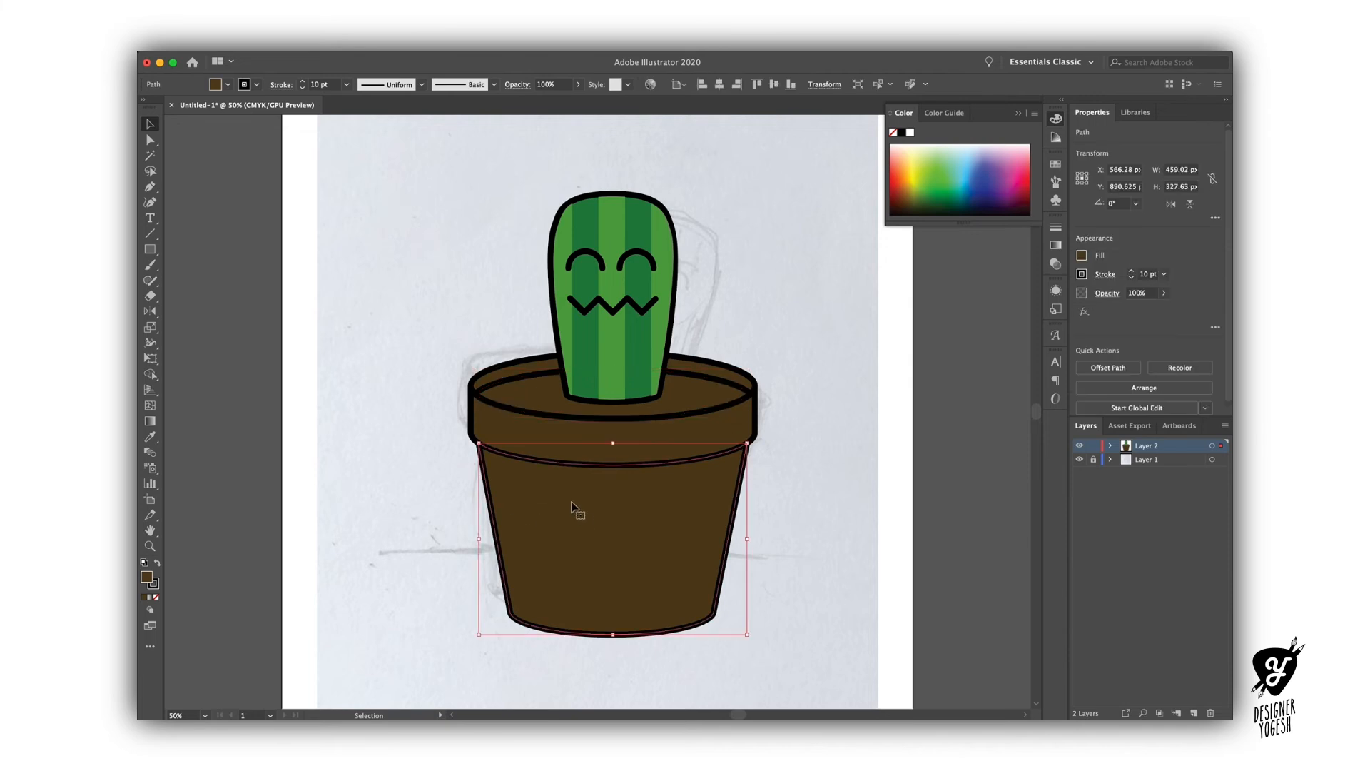
double_click(147, 577)
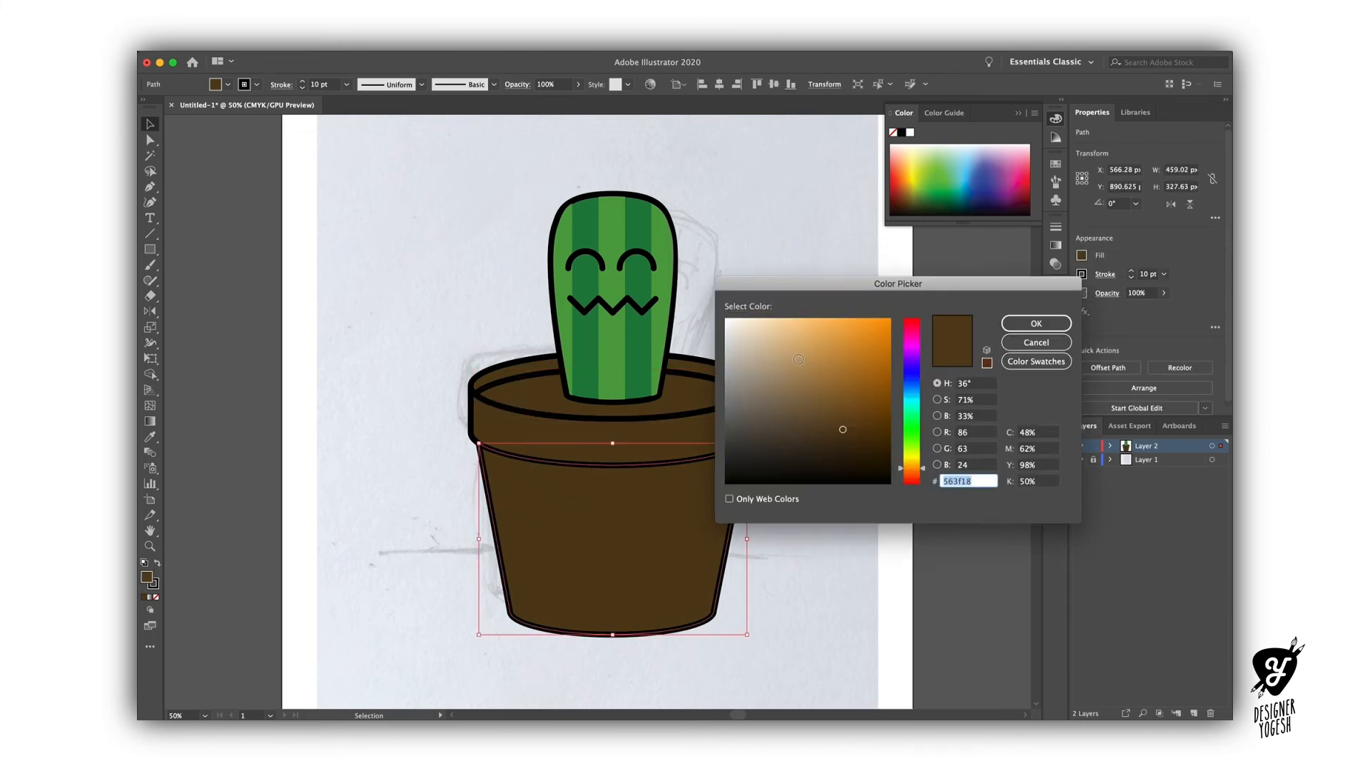
left_click_drag(843, 414, 805, 413)
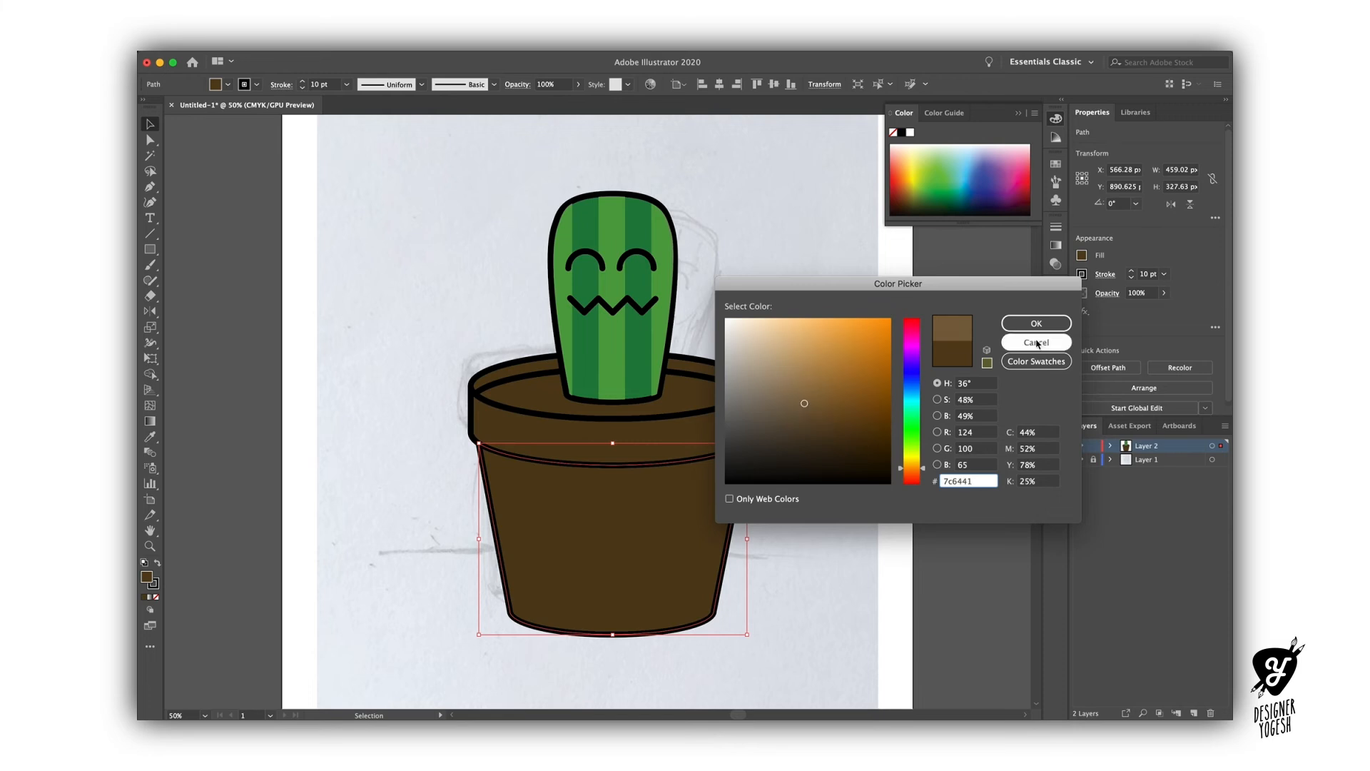
left_click(1036, 324)
key("i")
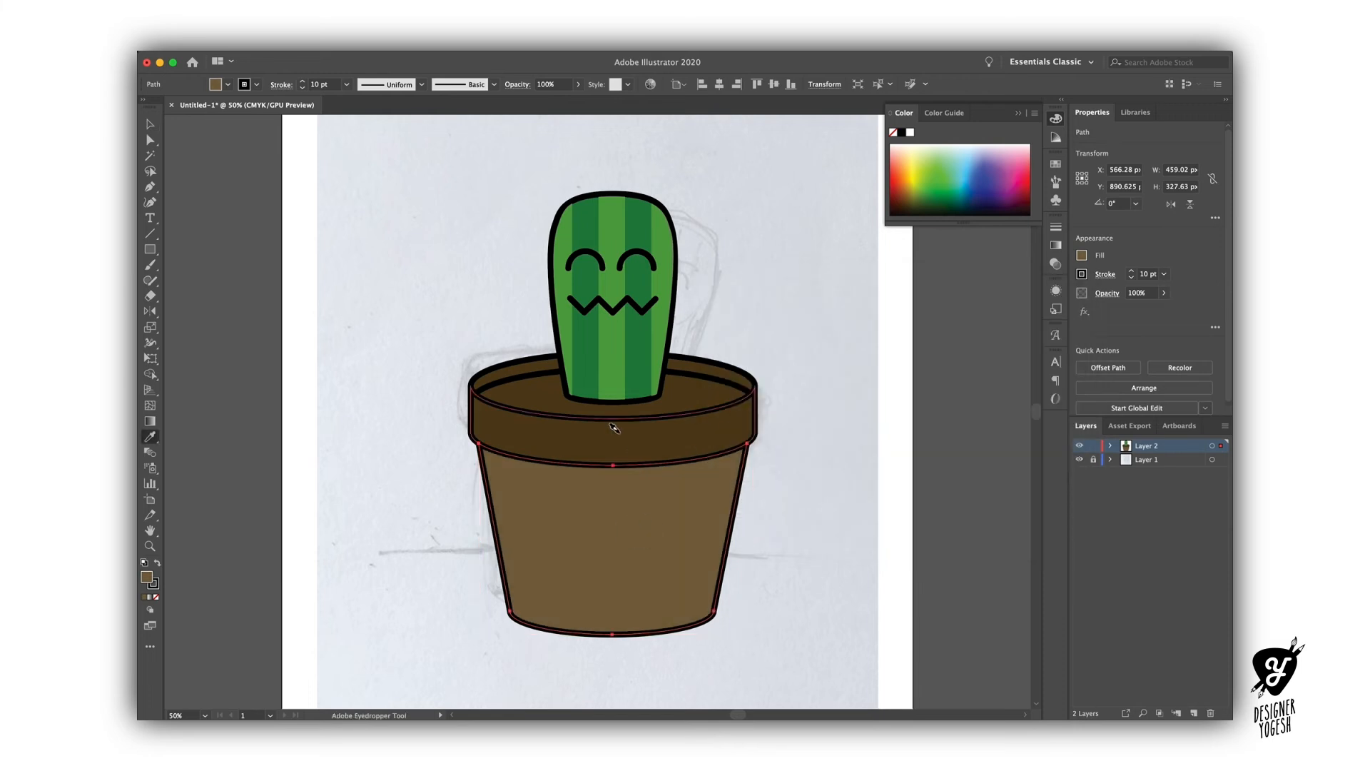
left_click(612, 431, "alt")
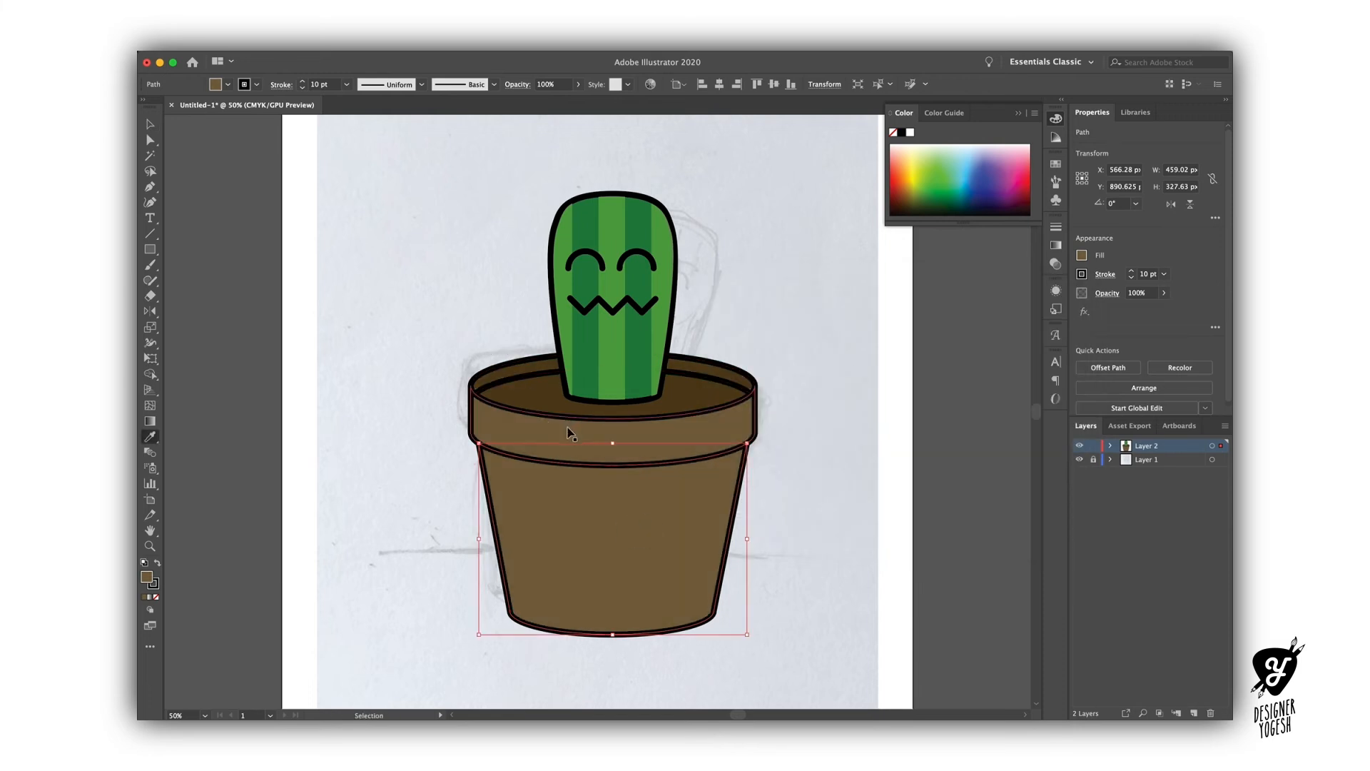
key("v")
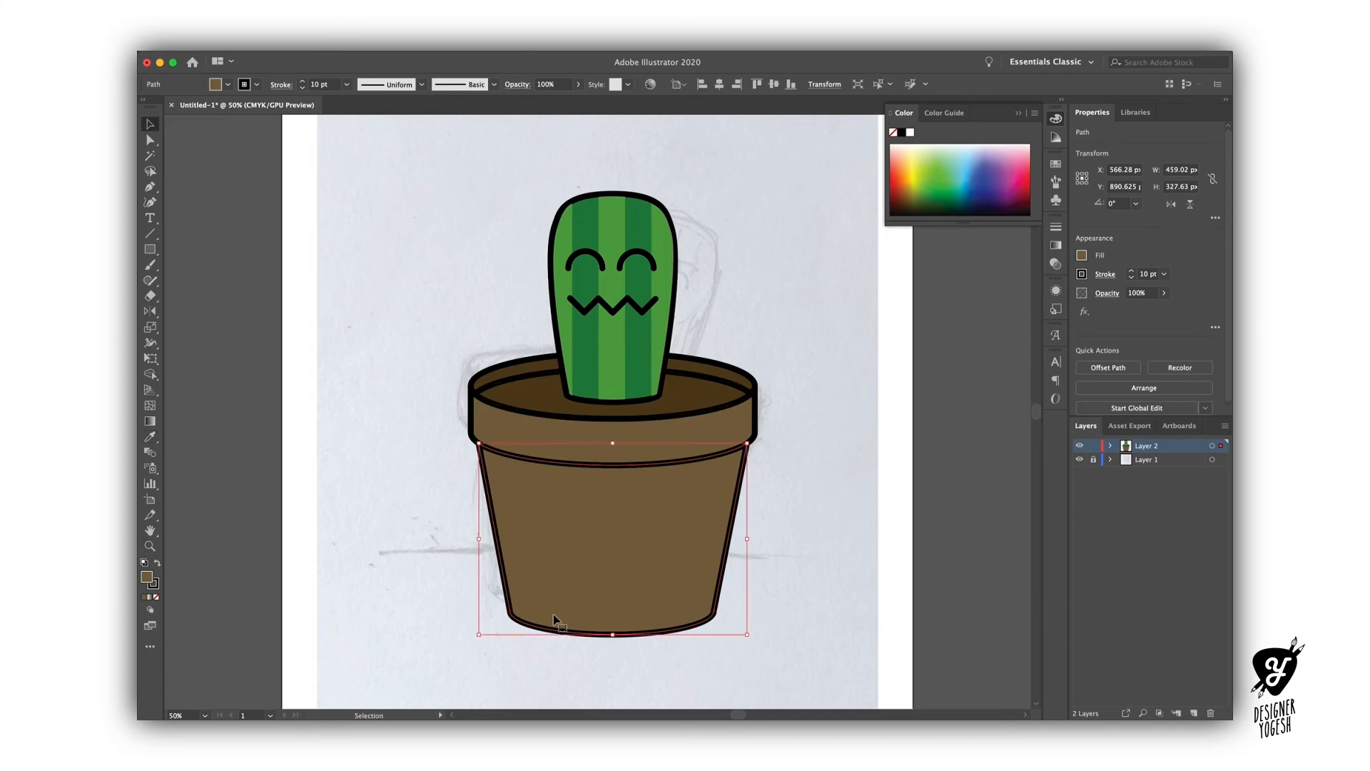
left_click(525, 430, "shift")
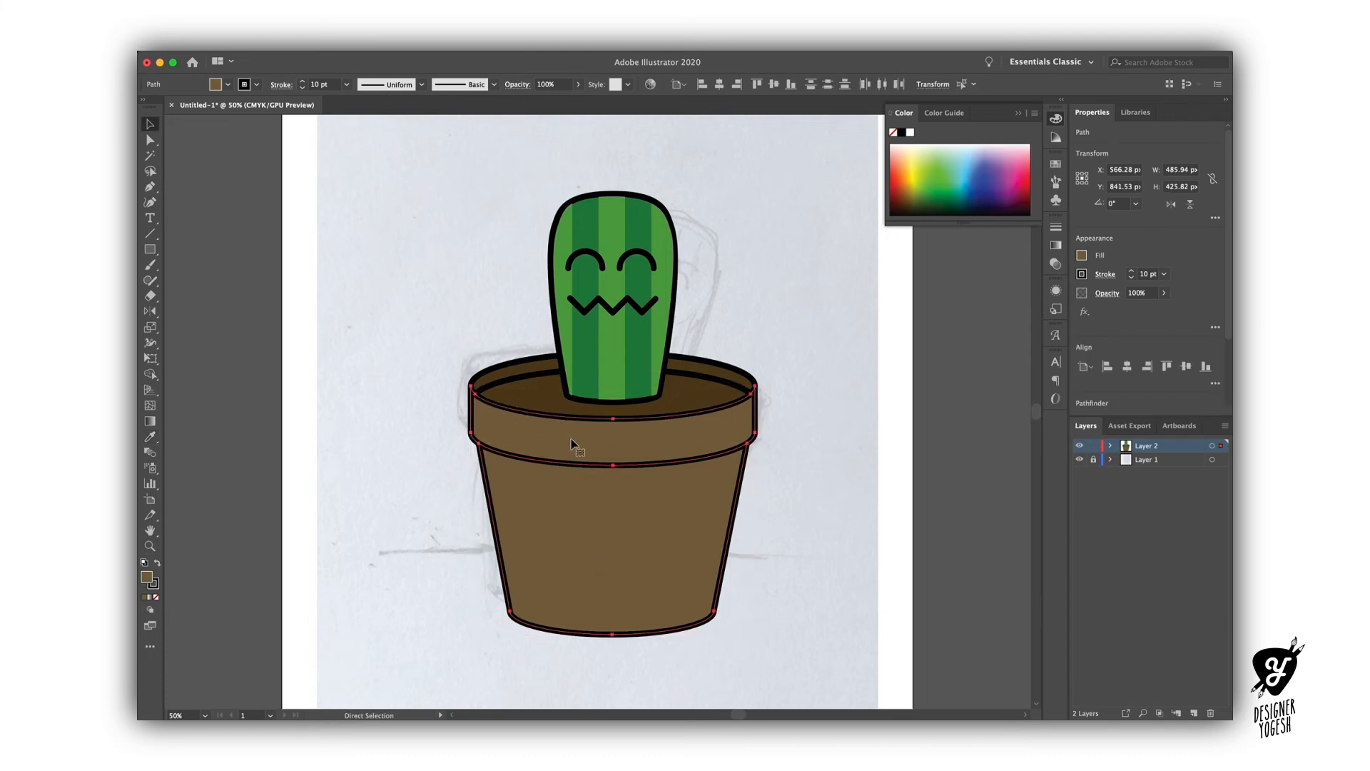
left_click(888, 551)
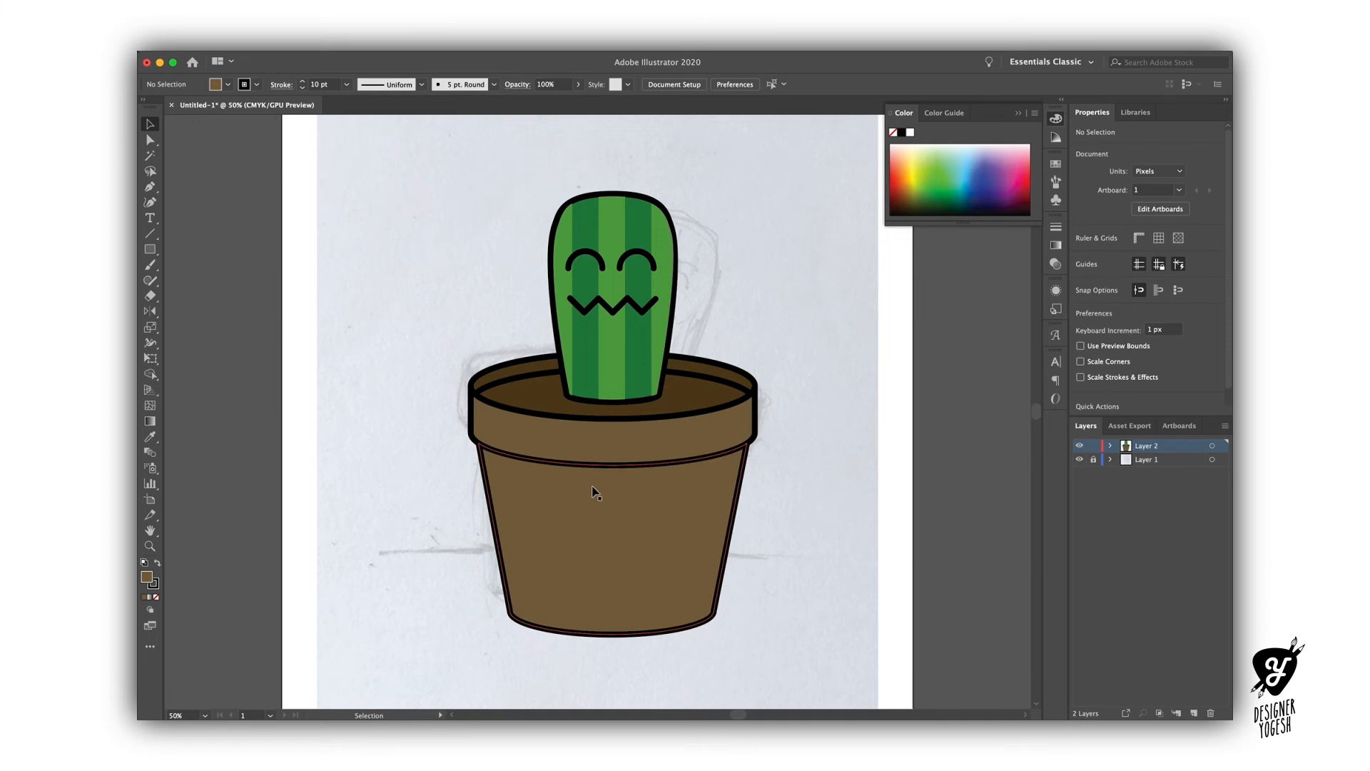
Draw a horizontal ground line about 186 px long from the pot's lower right edge and give it the pot outline's 10 pt black stroke.
key("p")
left_click(721, 575)
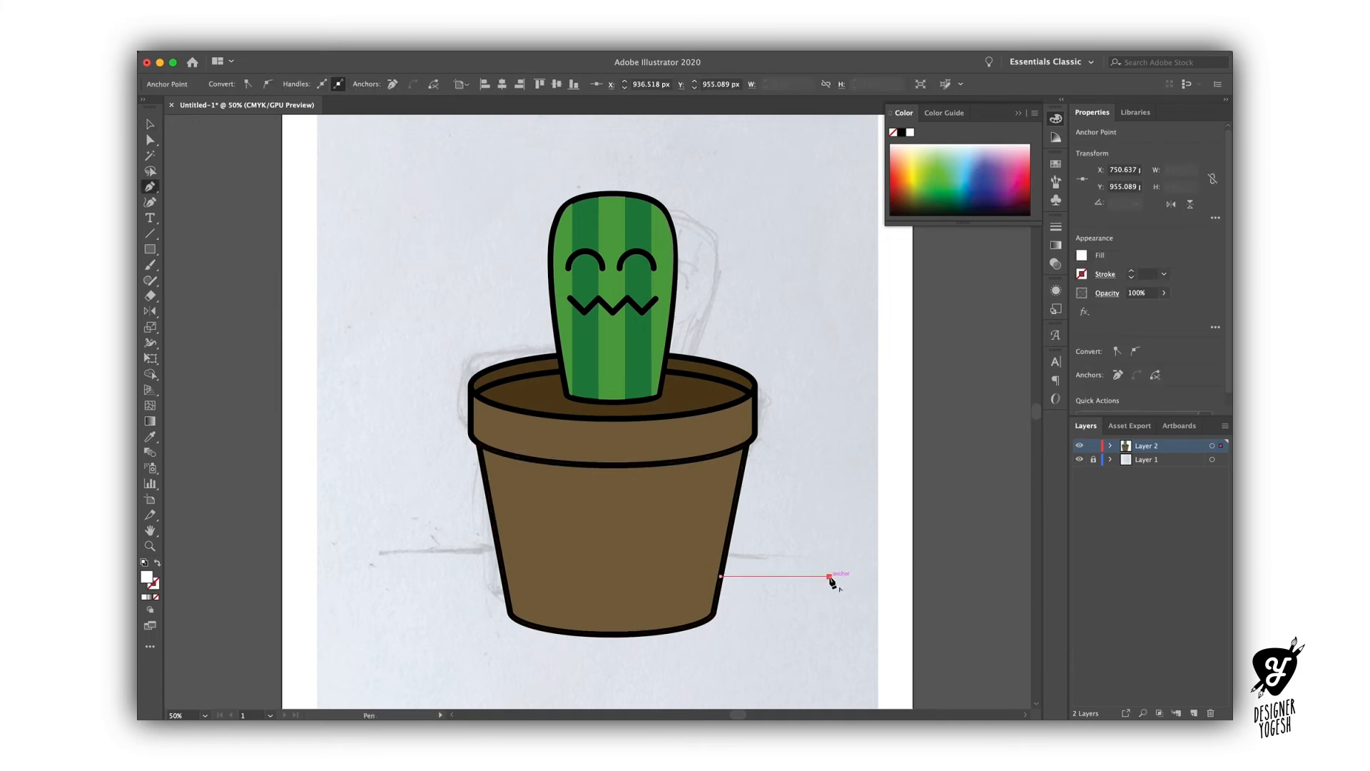
key("i")
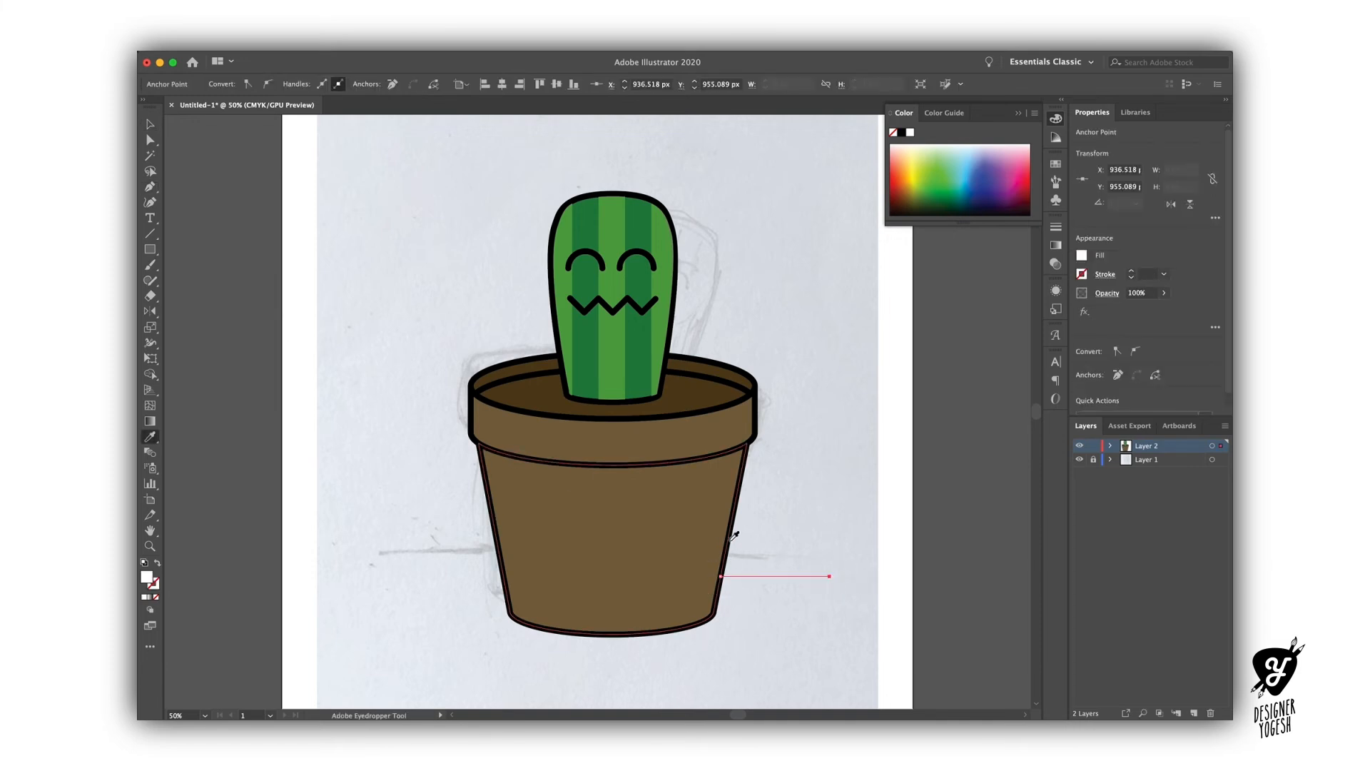
left_click(731, 536)
key("v")
Copy the ground line to the pot's left side and farther out, shortening the outer copy to a dash about 45 px long.
left_click_drag(792, 582, 325, 579)
key("a")
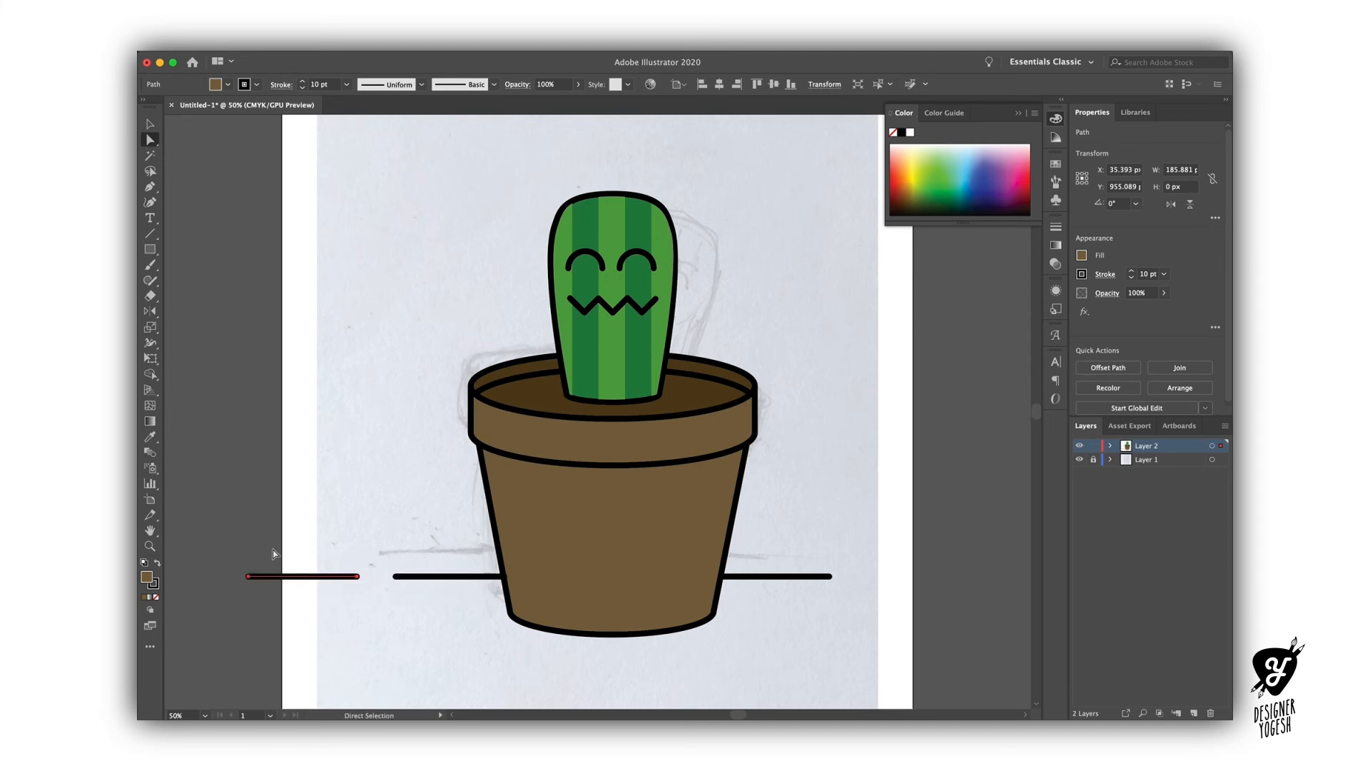
left_click_drag(225, 546, 370, 605)
left_click_drag(297, 576, 491, 318)
Place a copy of the short dash at the cactus's right edge beside the mouth, rotated to 325.4°.
key("v")
left_click(396, 536)
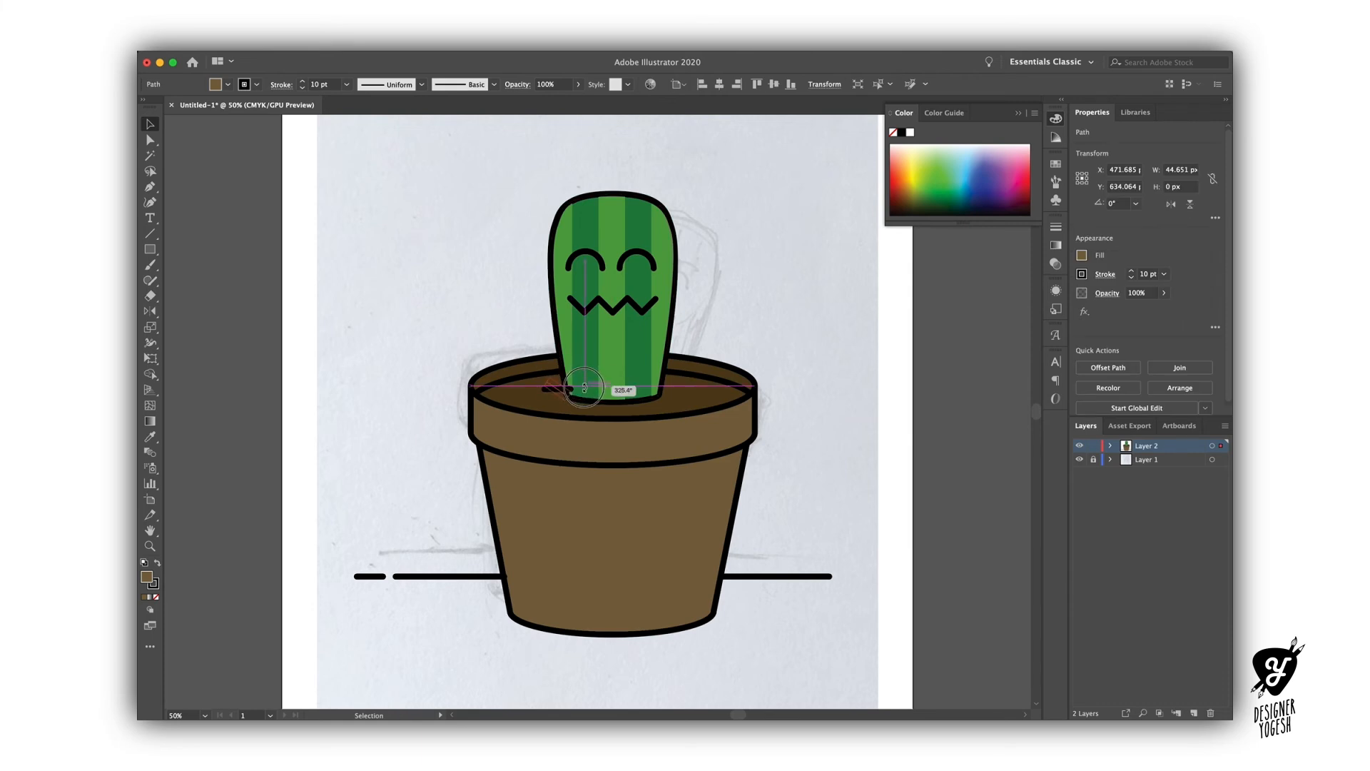
left_click_drag(575, 376, 689, 325)
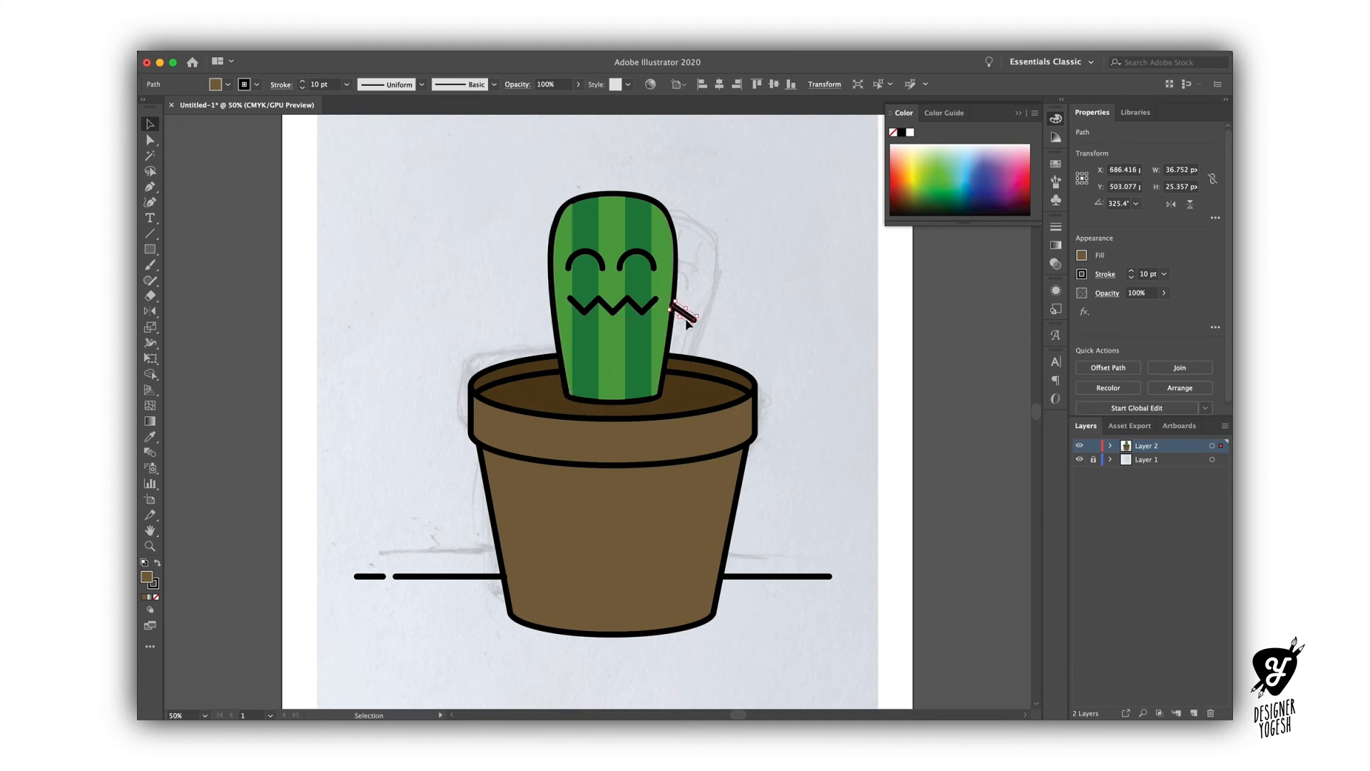
Reflect a copy of the slanted dash across the vertical axis and move it to meet the original's outer end as a pointed spike.
key("o")
key("Return")
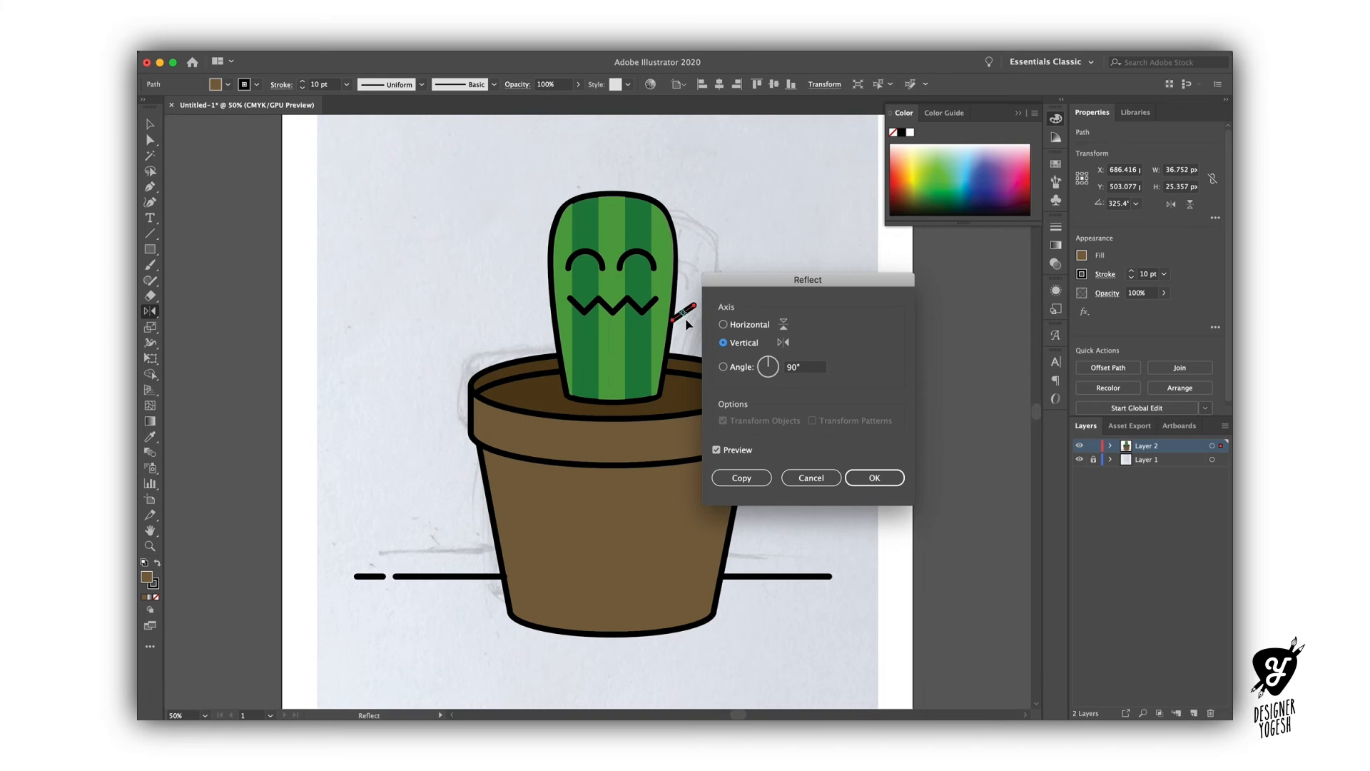
left_click(742, 477)
key("v")
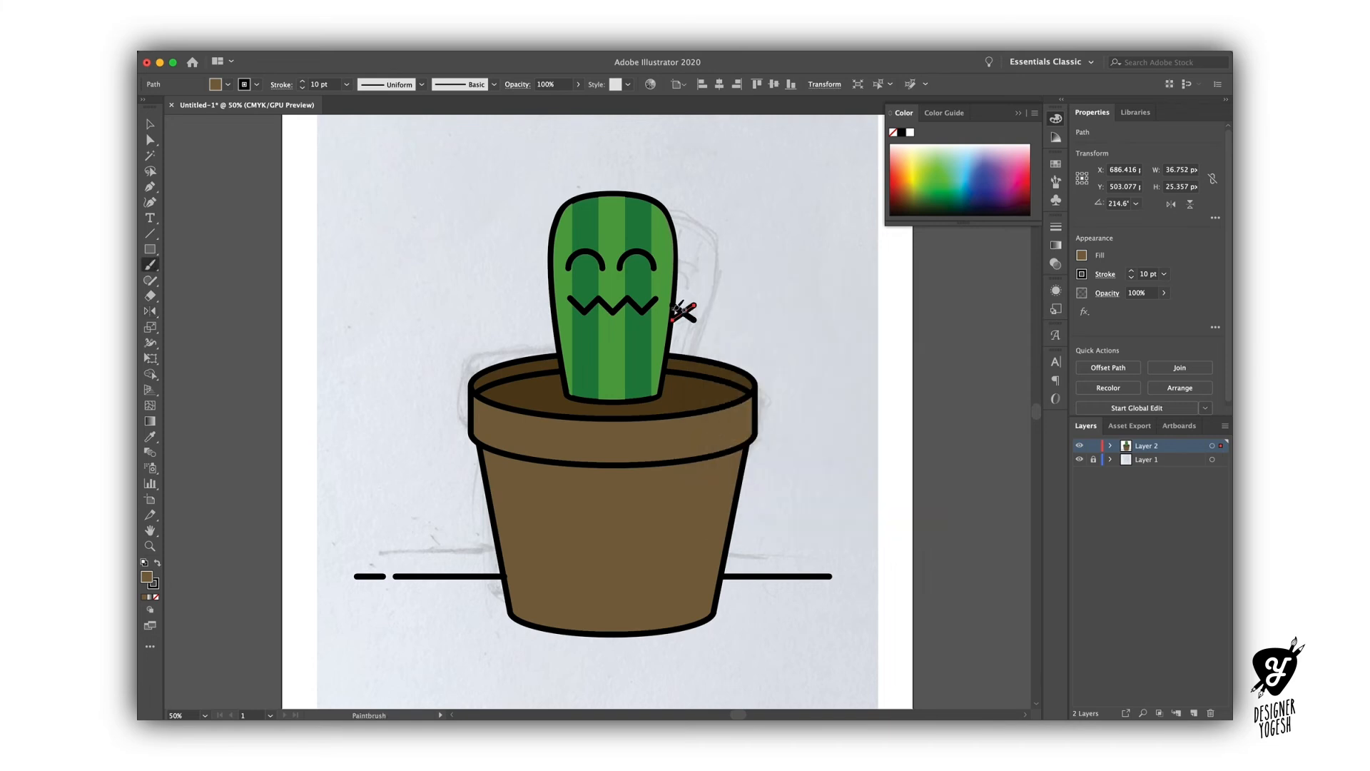
mouse_move(687, 313)
left_mouse_down()
mouse_move(537, 317)
mouse_move(674, 321)
left_mouse_up()
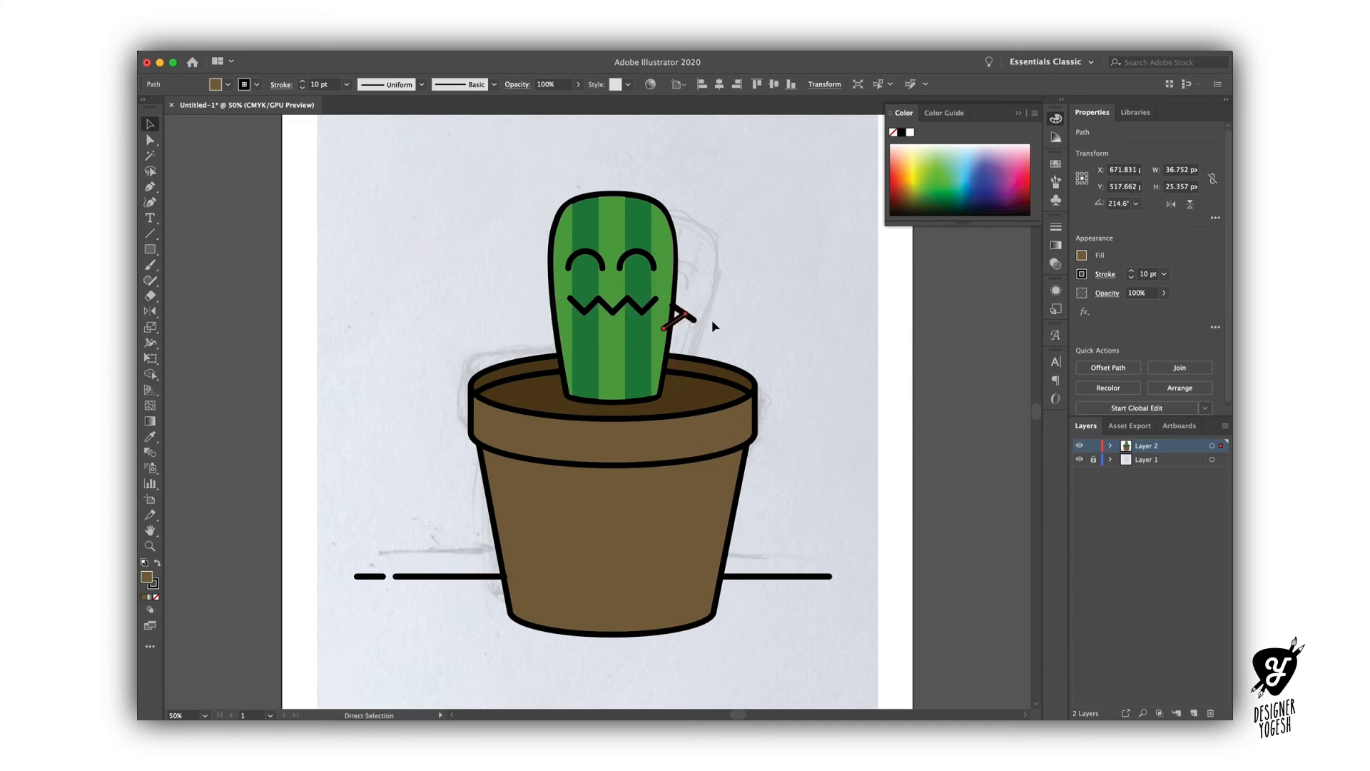
Move one slanted dash to the cactus's left edge and the other against its right edge, level with the mouth.
key("a")
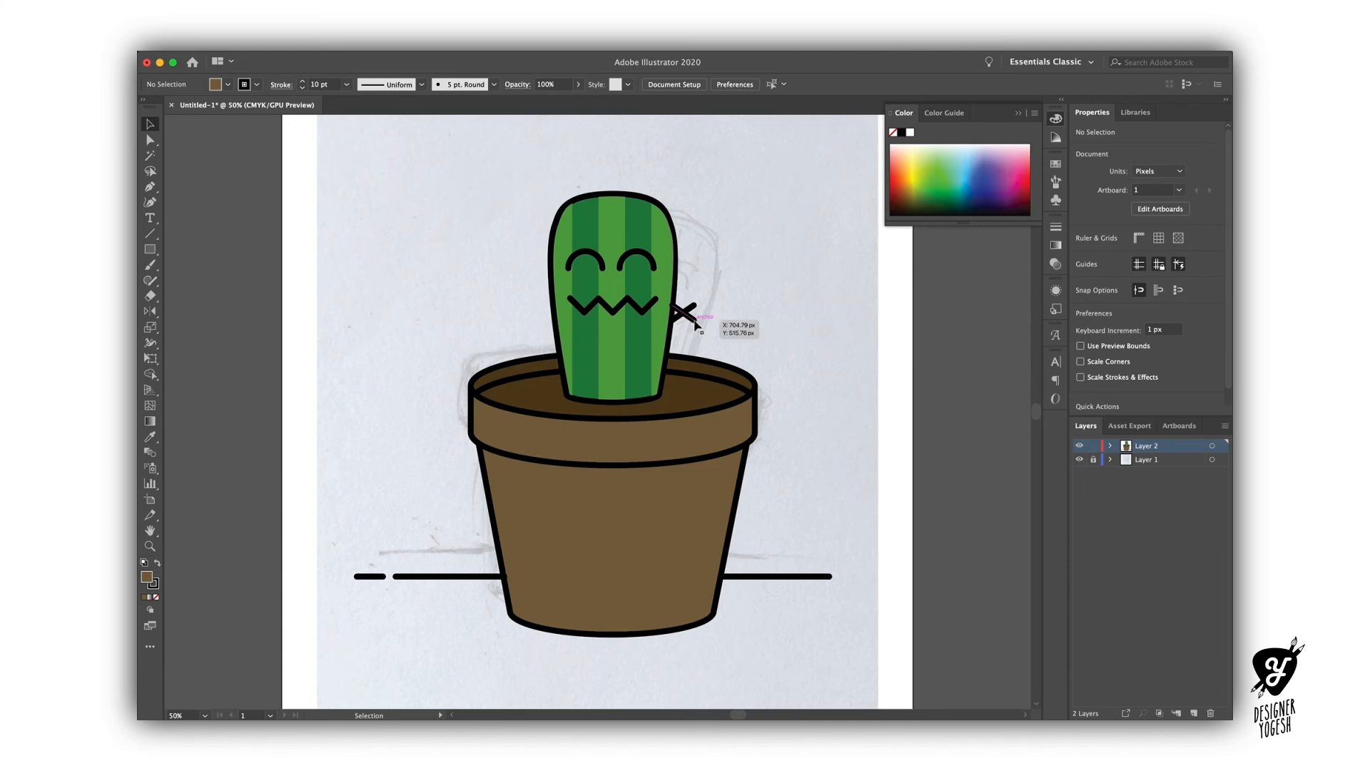
left_click_drag(696, 325, 558, 327)
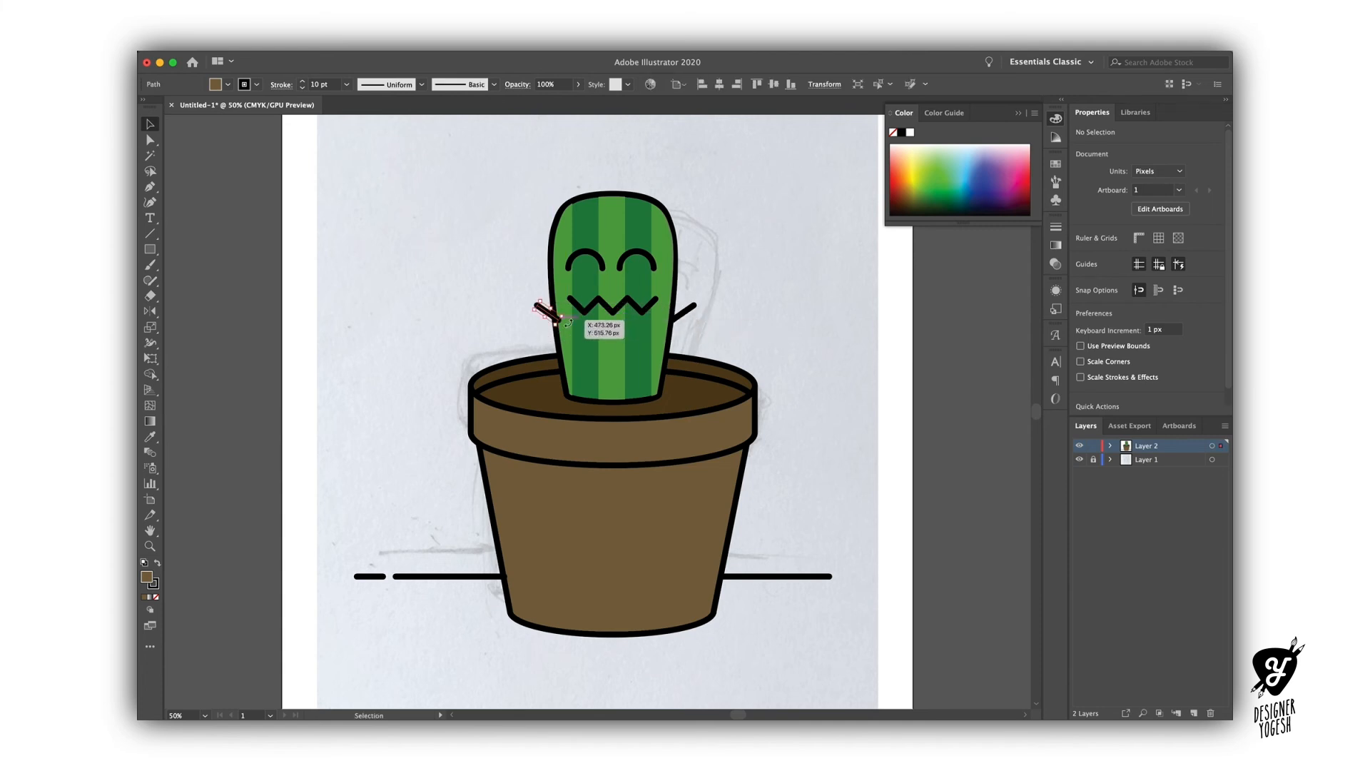
left_click(683, 312)
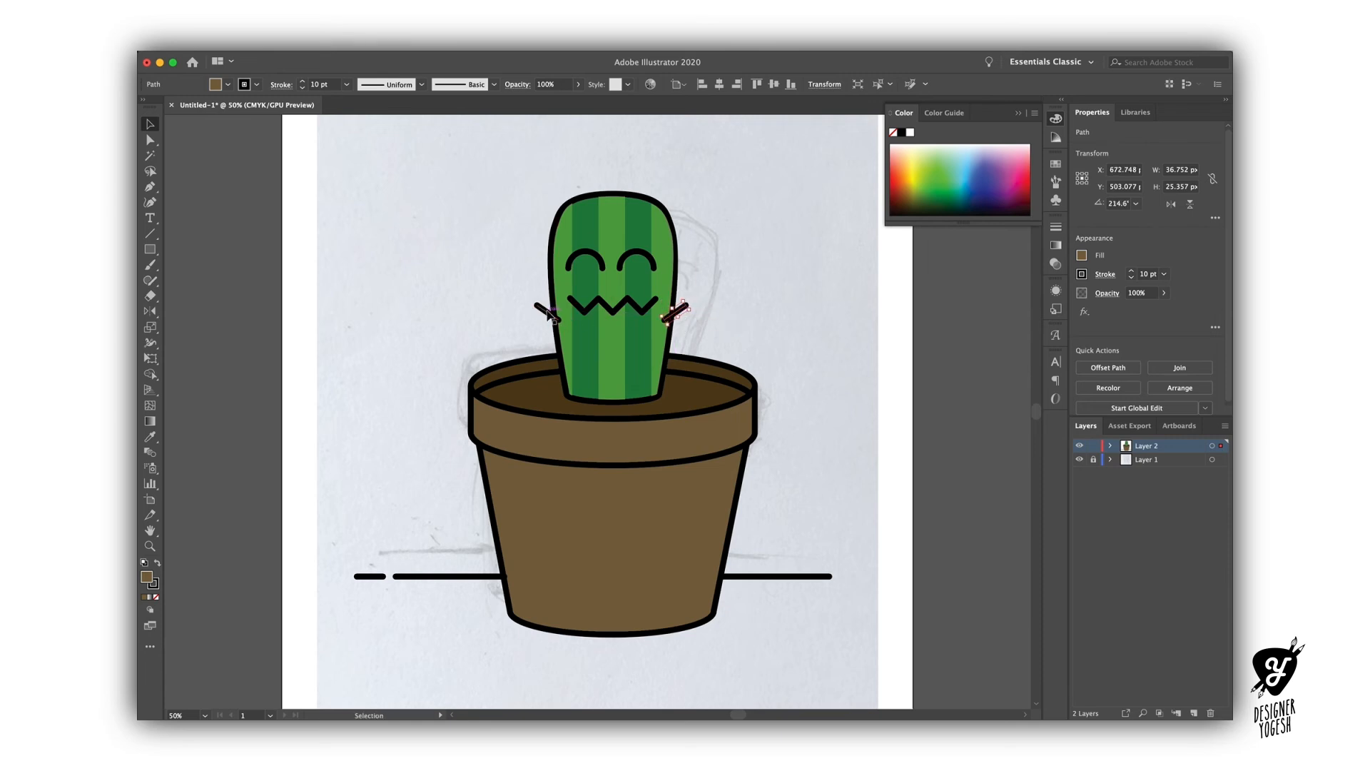
Place a copy of the left dash on top of the cactus, rotated nearly upright, and reflect a copy to form a V-shaped spike.
left_click_drag(550, 316, 608, 197)
key("o")
key("Return")
key("Return")
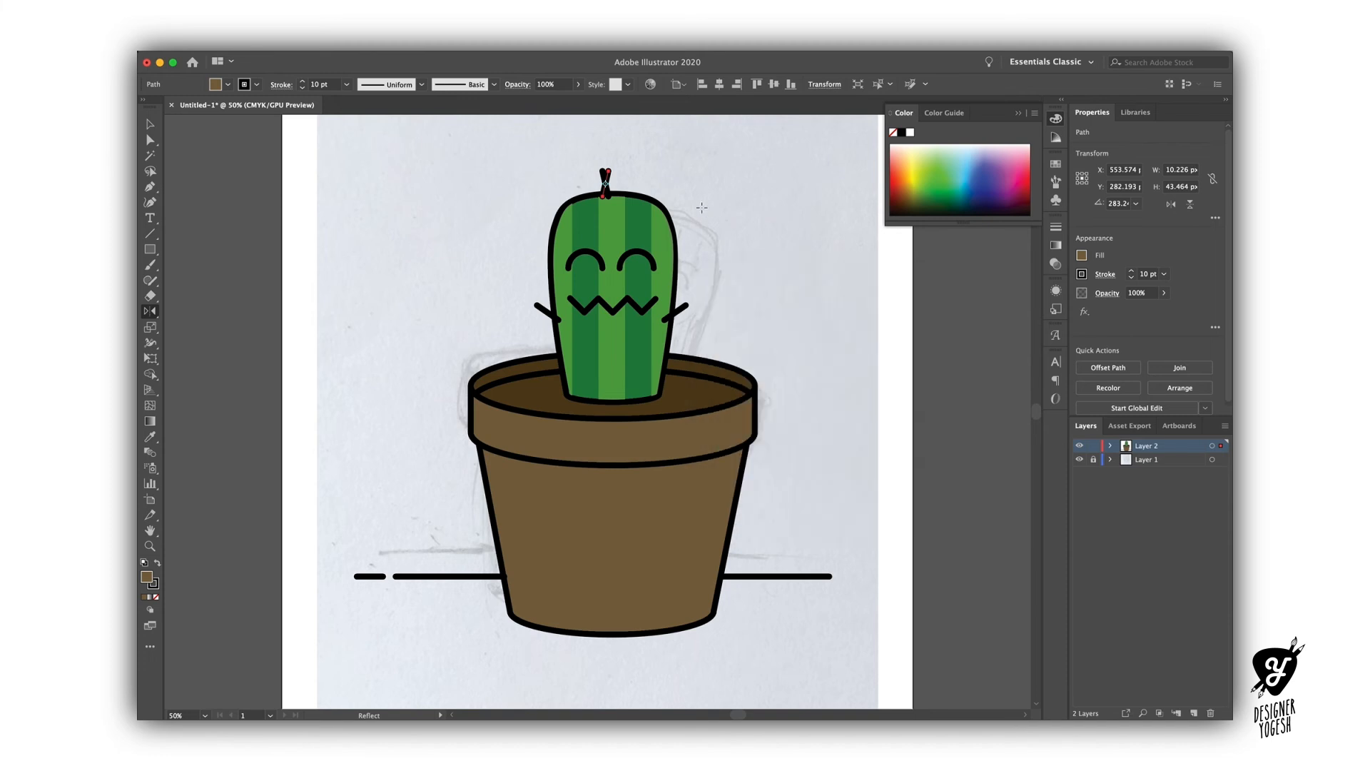
key("v")
left_click(892, 472)
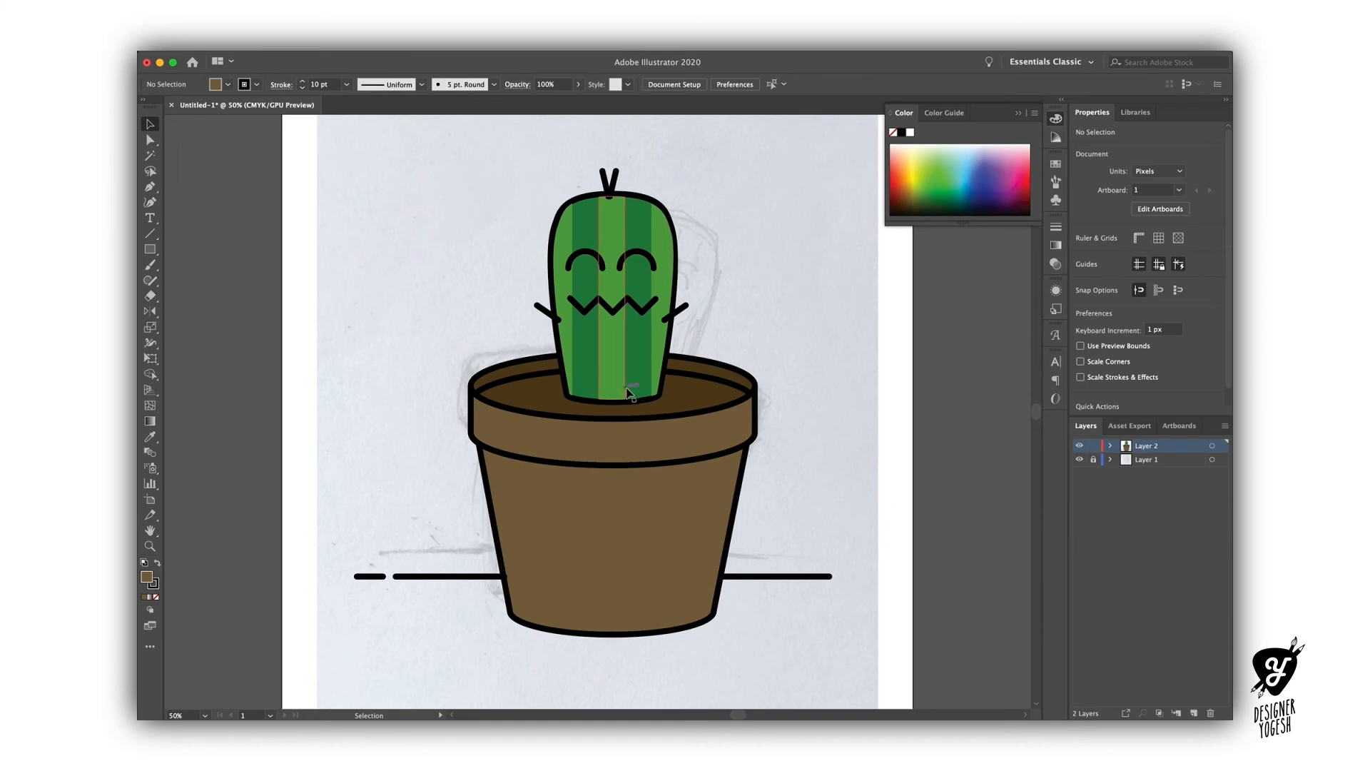
Draw an open wavy soil line about 127 px wide and 23 px high on the empty area left of the cactus.
left_click(717, 400)
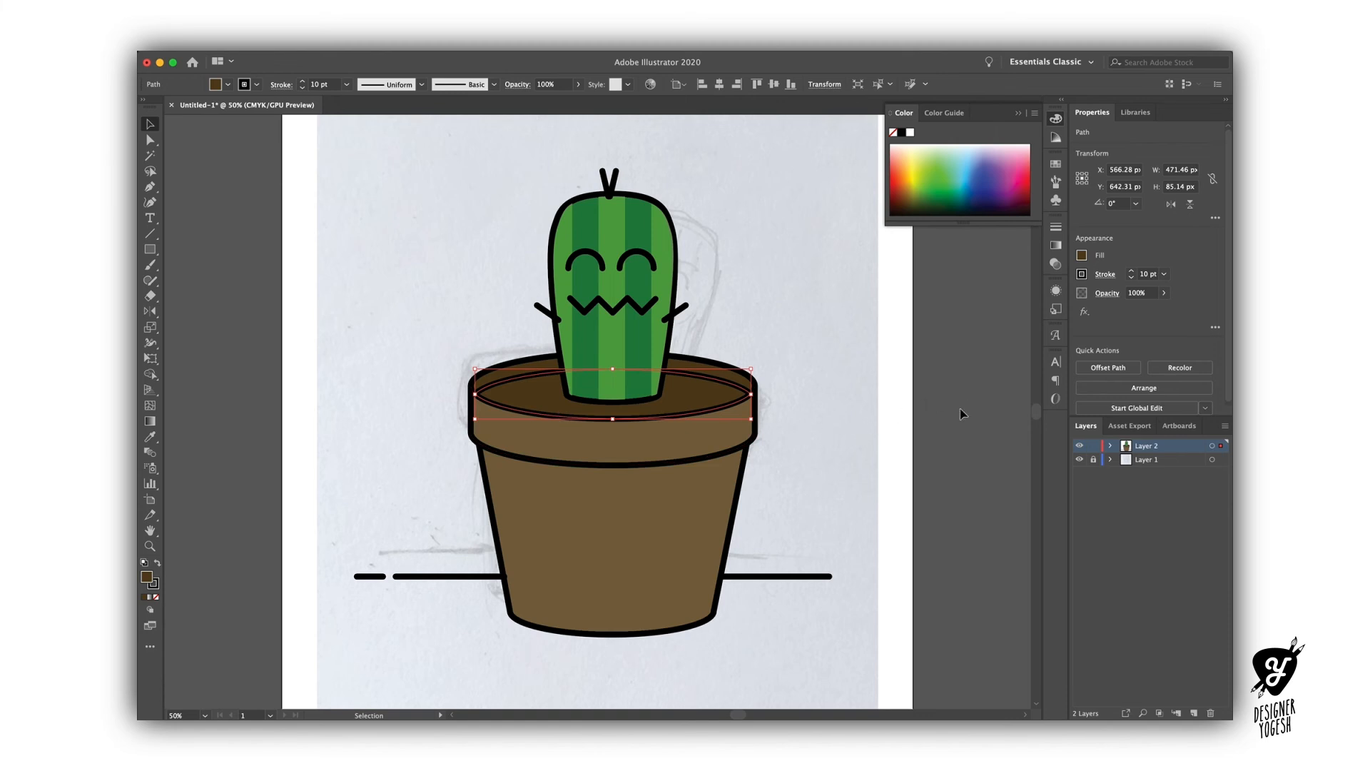
left_click(937, 418)
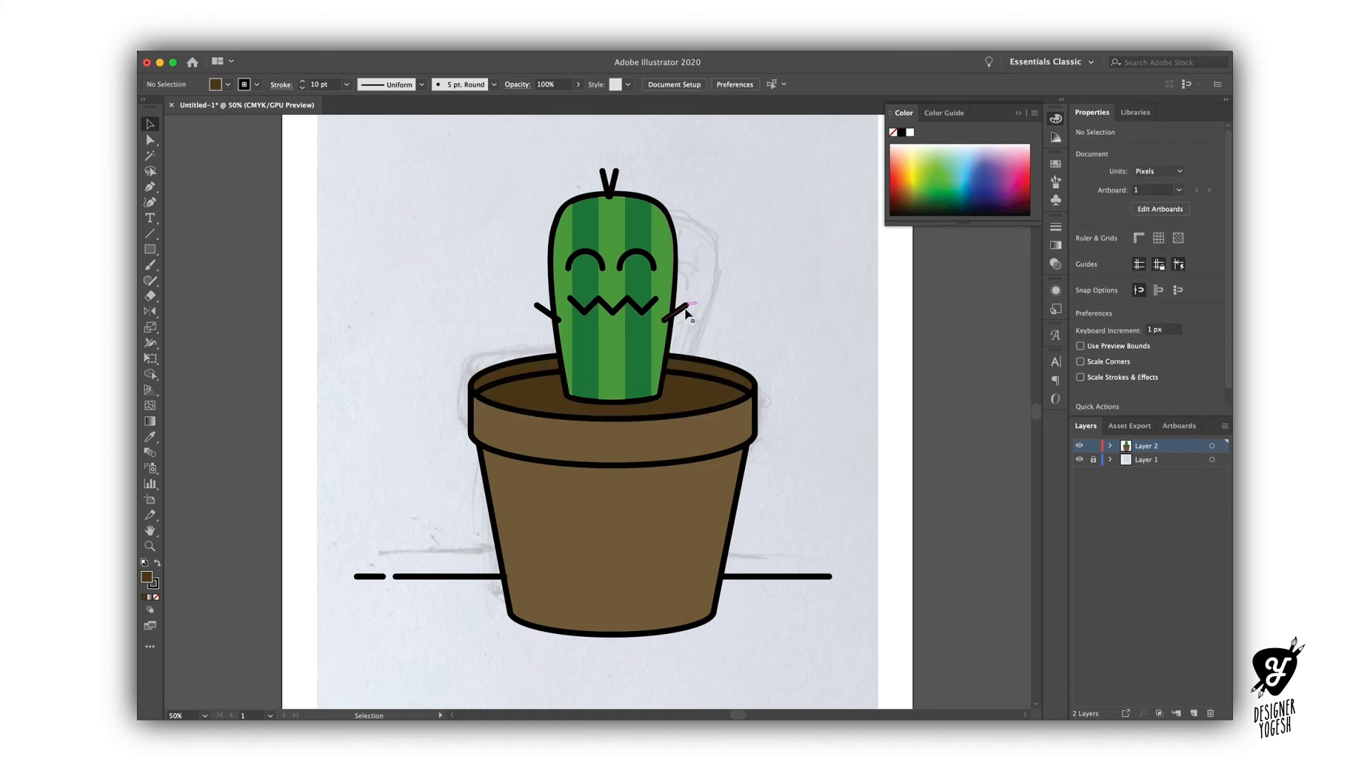
left_click(535, 401)
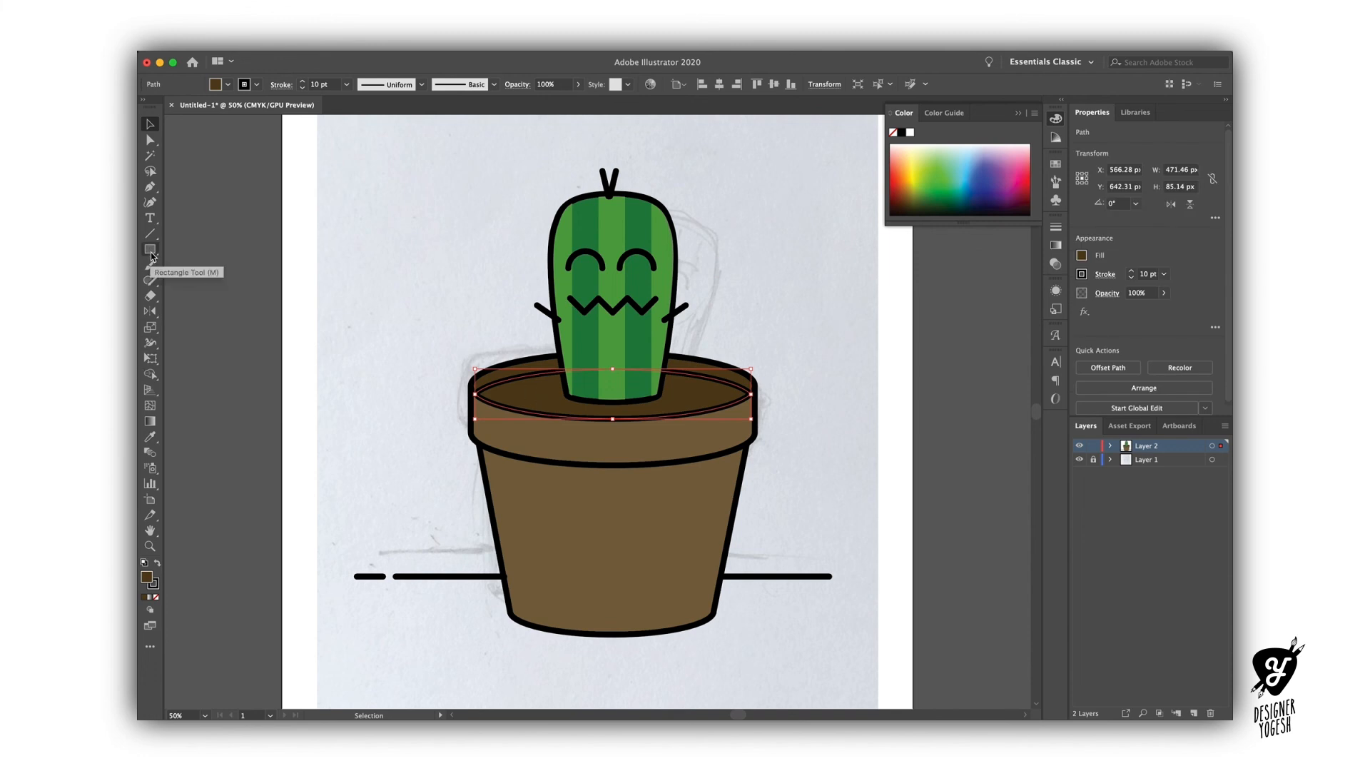
key("p")
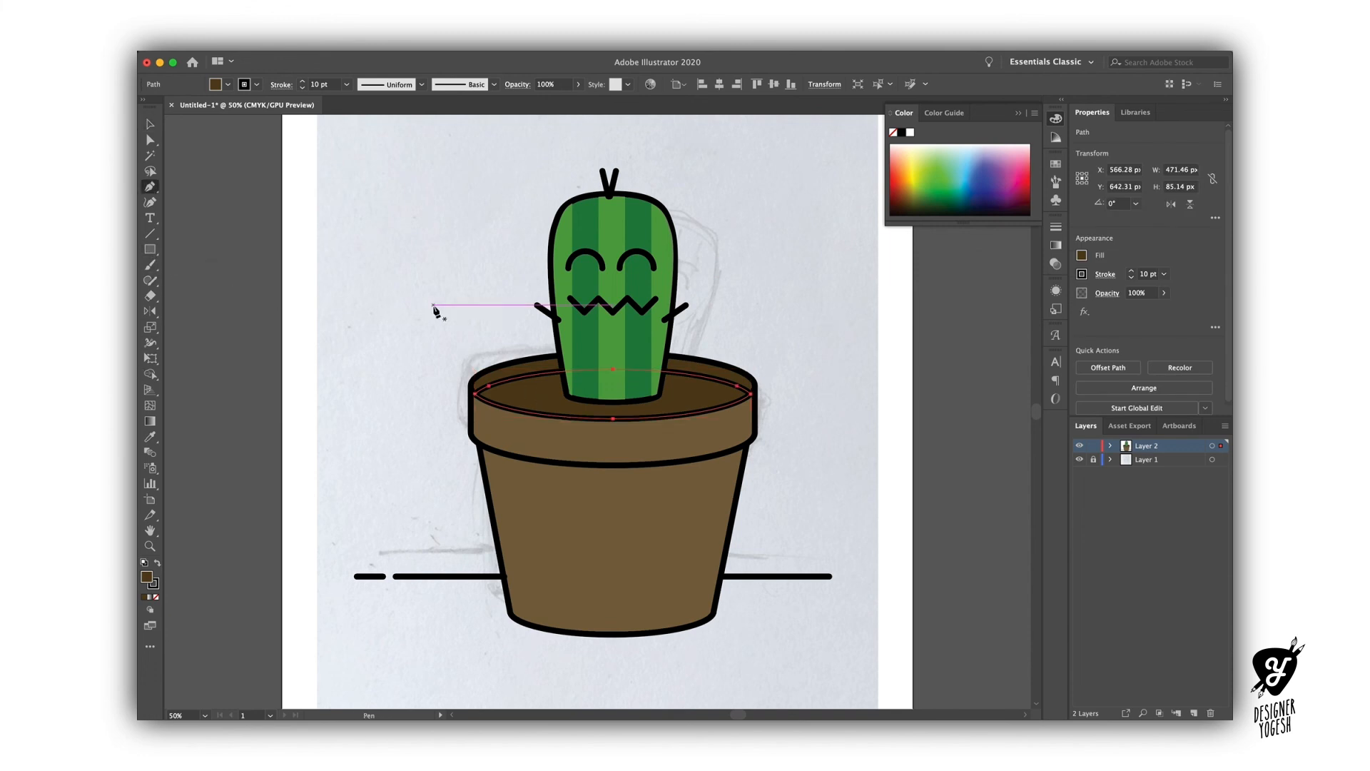
left_click(376, 297)
left_click(404, 298, "shift")
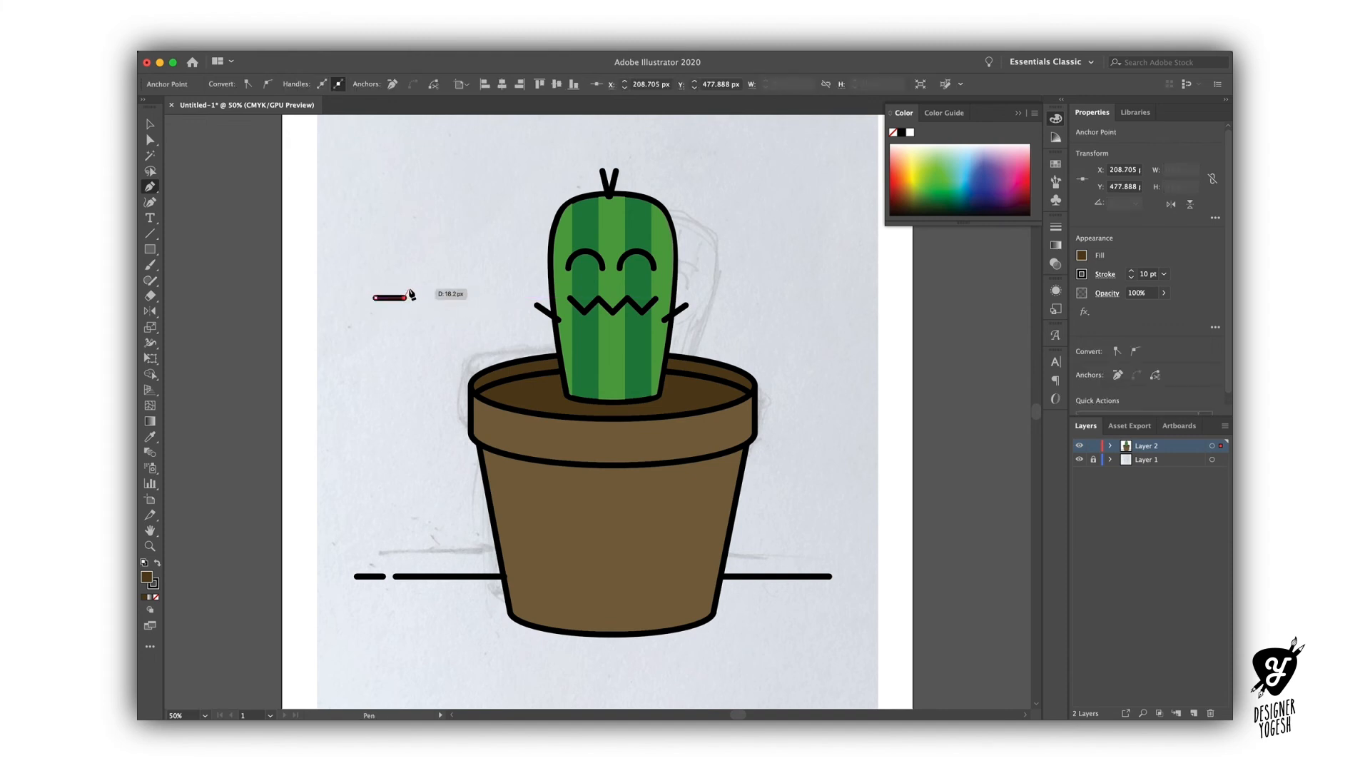
left_click_drag(404, 285, 437, 299)
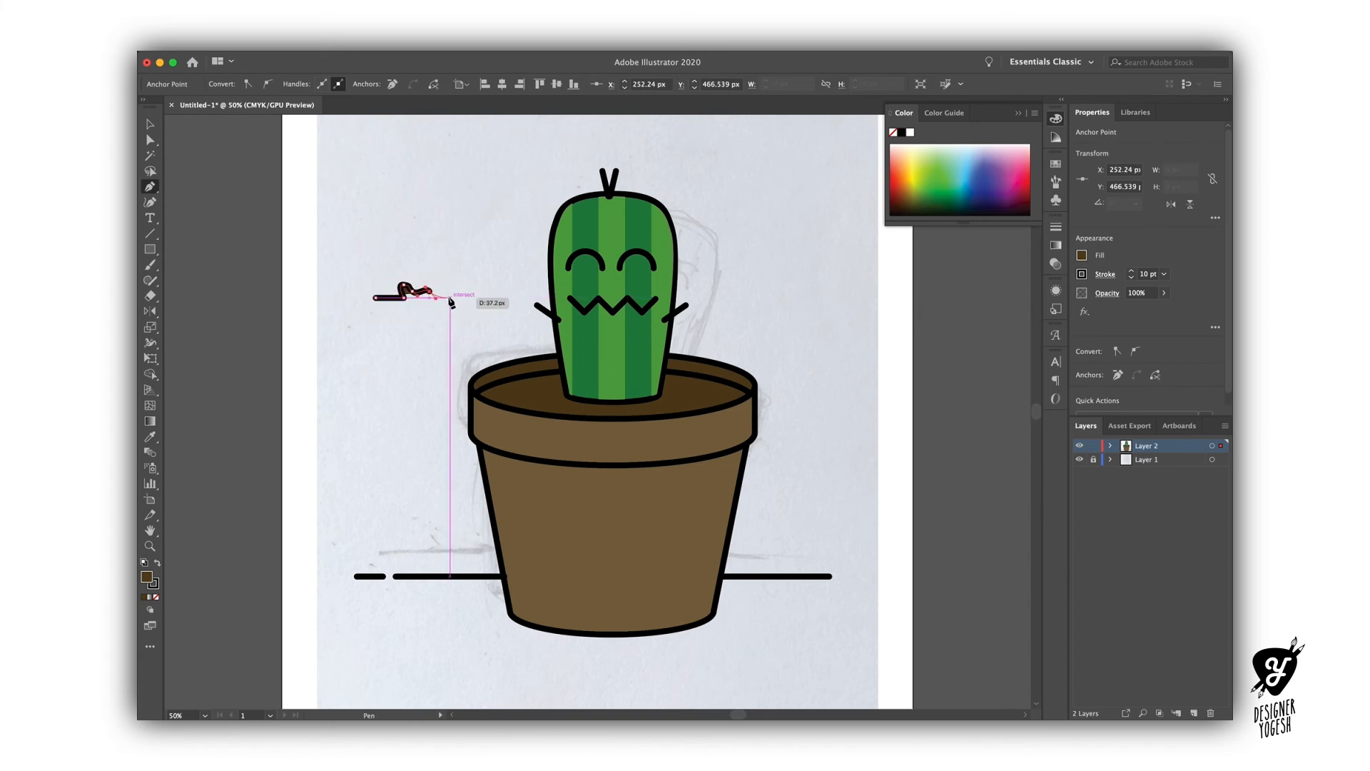
left_click(450, 297)
key("v")
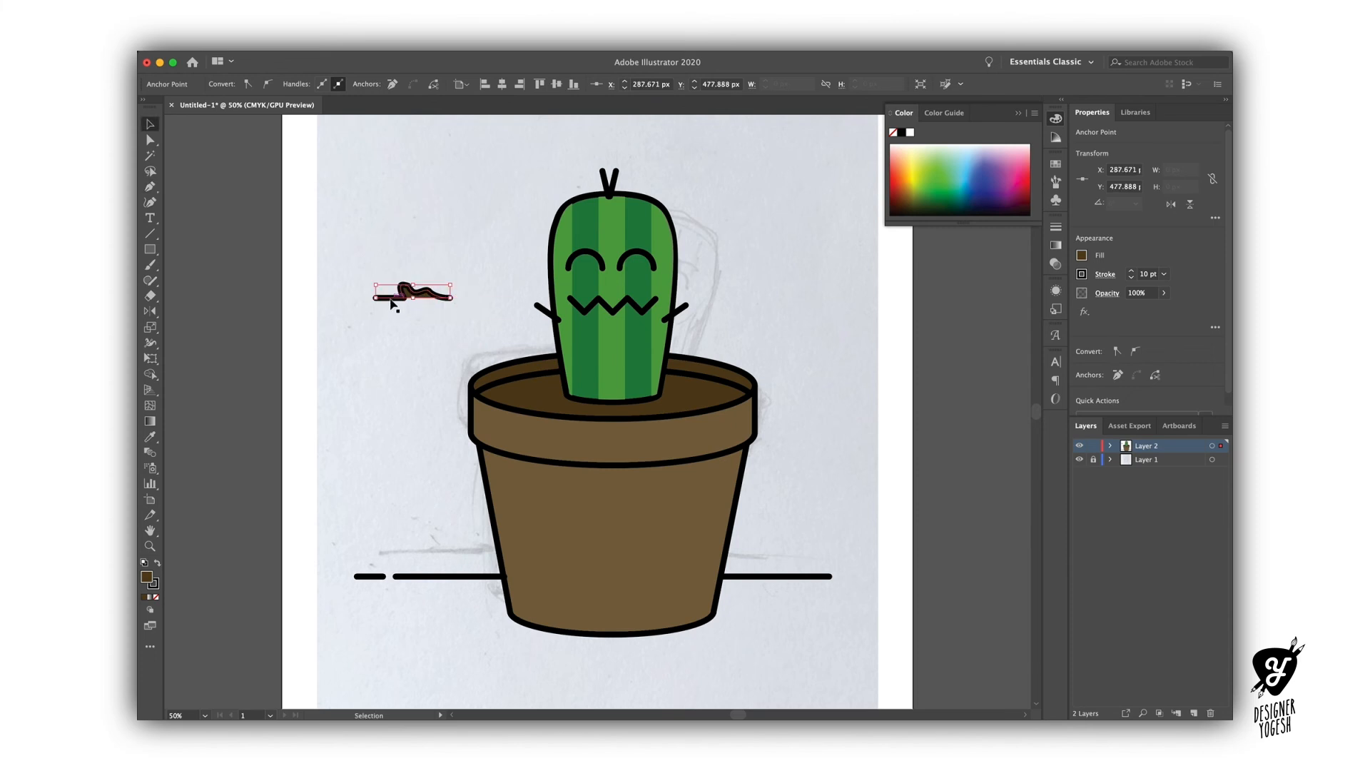
Place copies of the wavy soil line at both sides of the cactus base, nudging the left one 6 px down and slightly left.
mouse_move(391, 305)
left_mouse_down()
mouse_move(672, 402)
mouse_move(565, 404)
left_mouse_up()
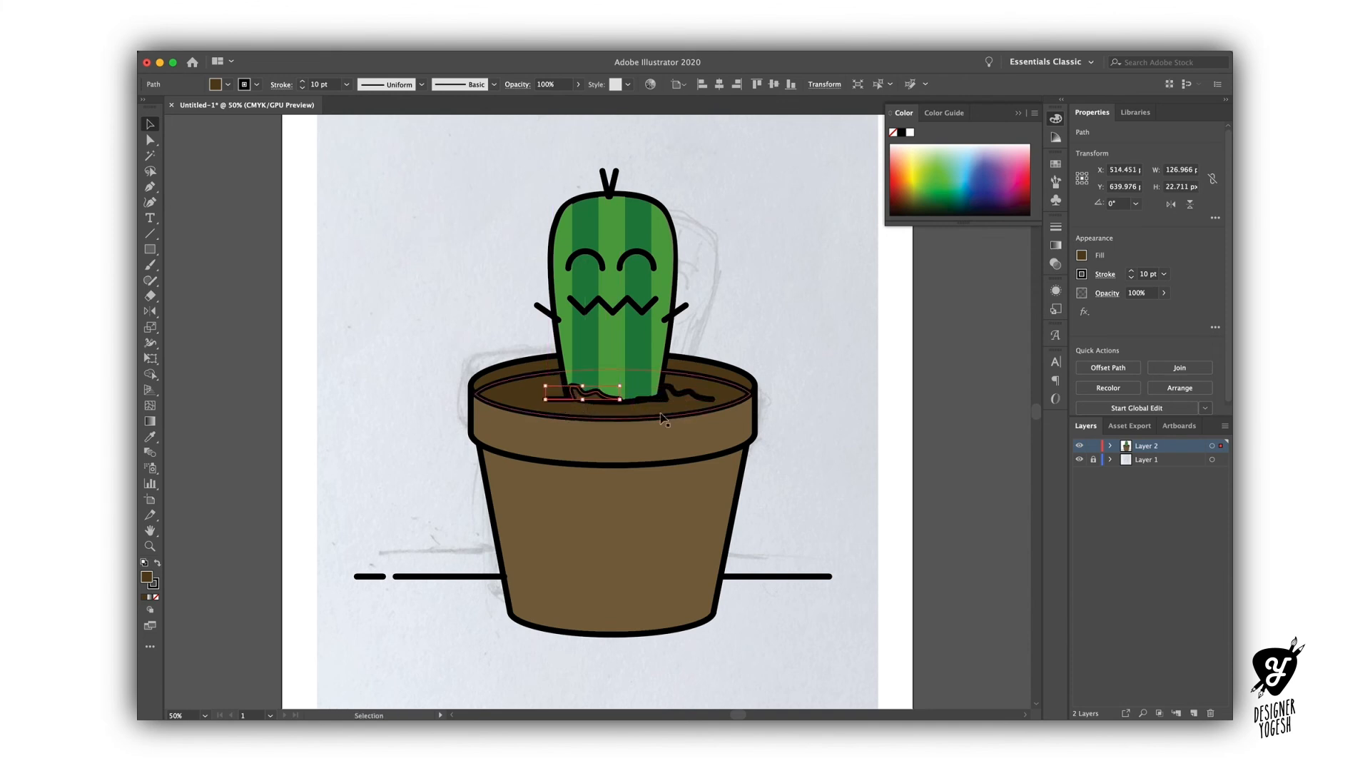
key("Down")
key("Down")
key("Down")
key("Down")
key("Down")
key("Down")
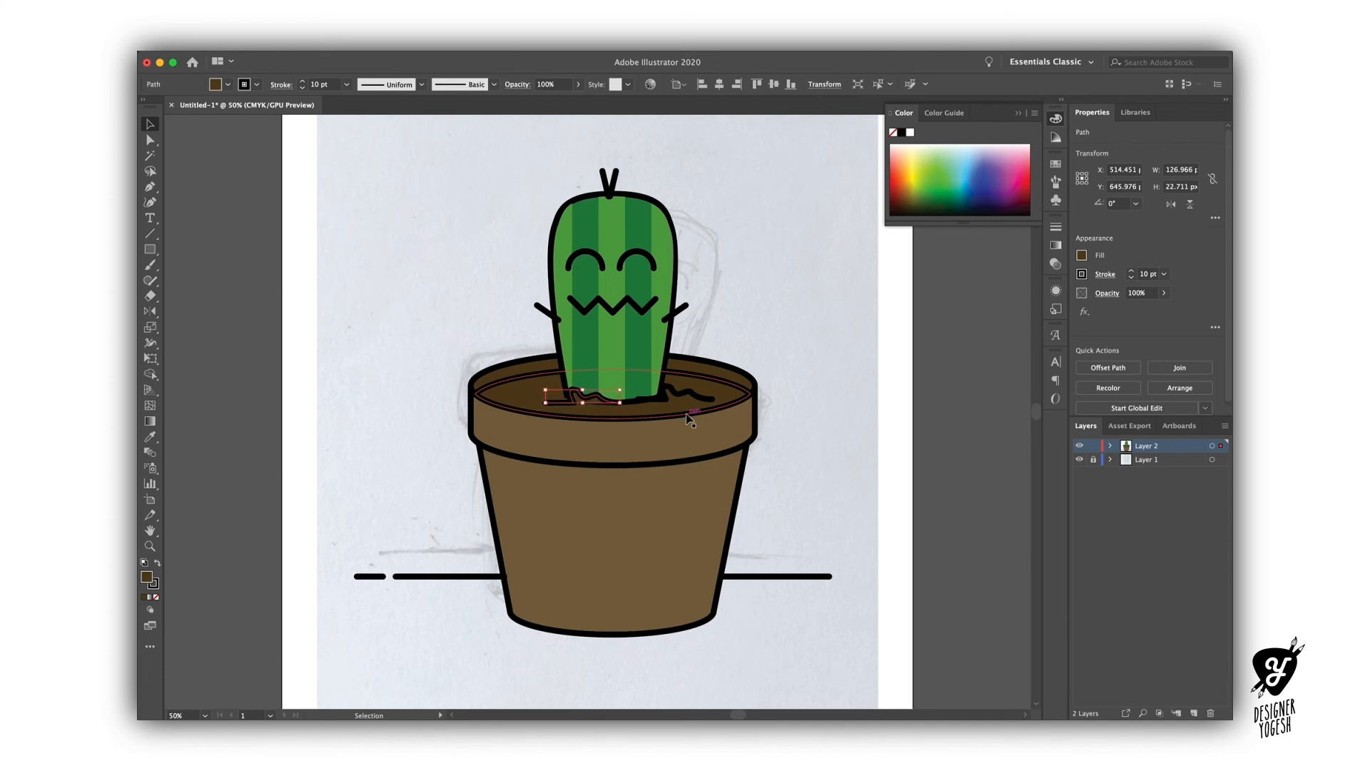
key("shift+Left")
key("Left")
Reshape the right soil line by moving its inner end point right and down, and its next lower anchor 25 px left.
left_click_drag(550, 399, 645, 403)
key("a")
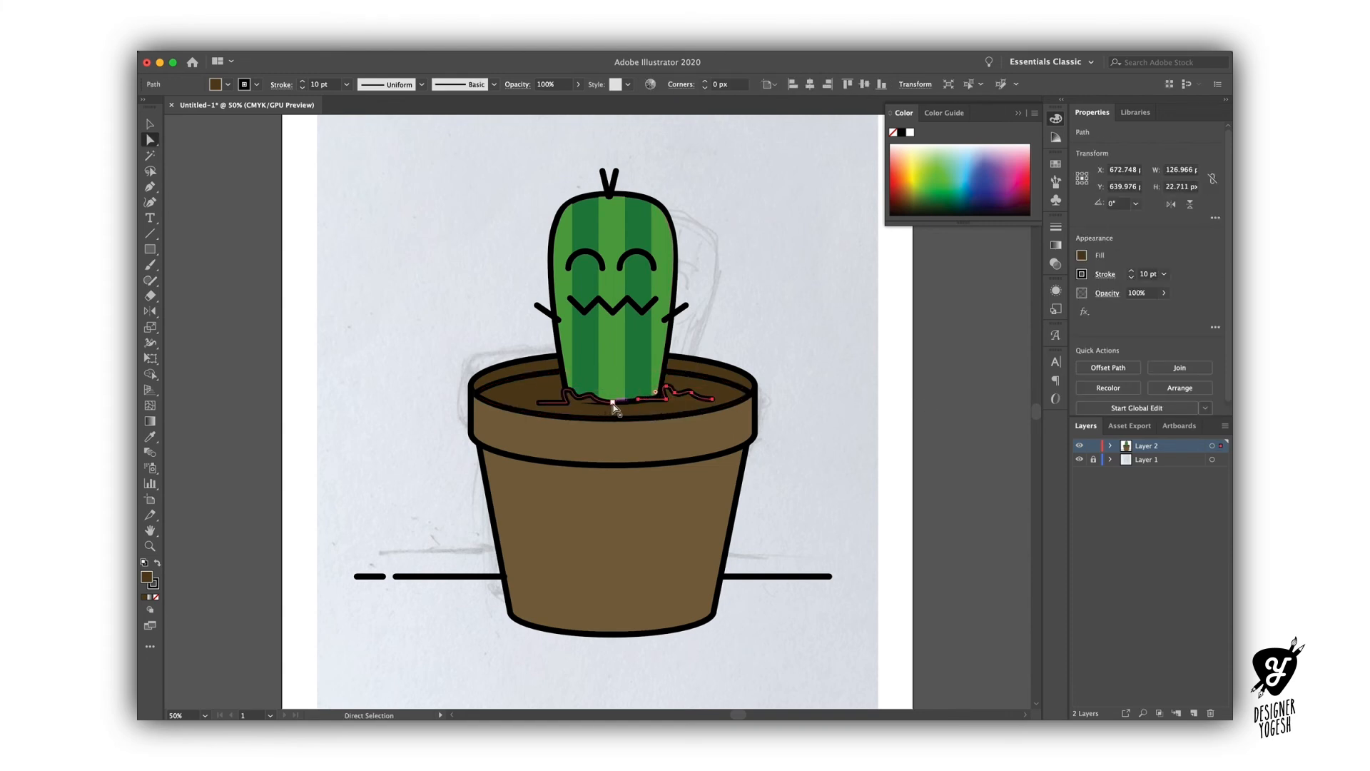
left_click(614, 404)
left_click_drag(614, 408, 635, 409)
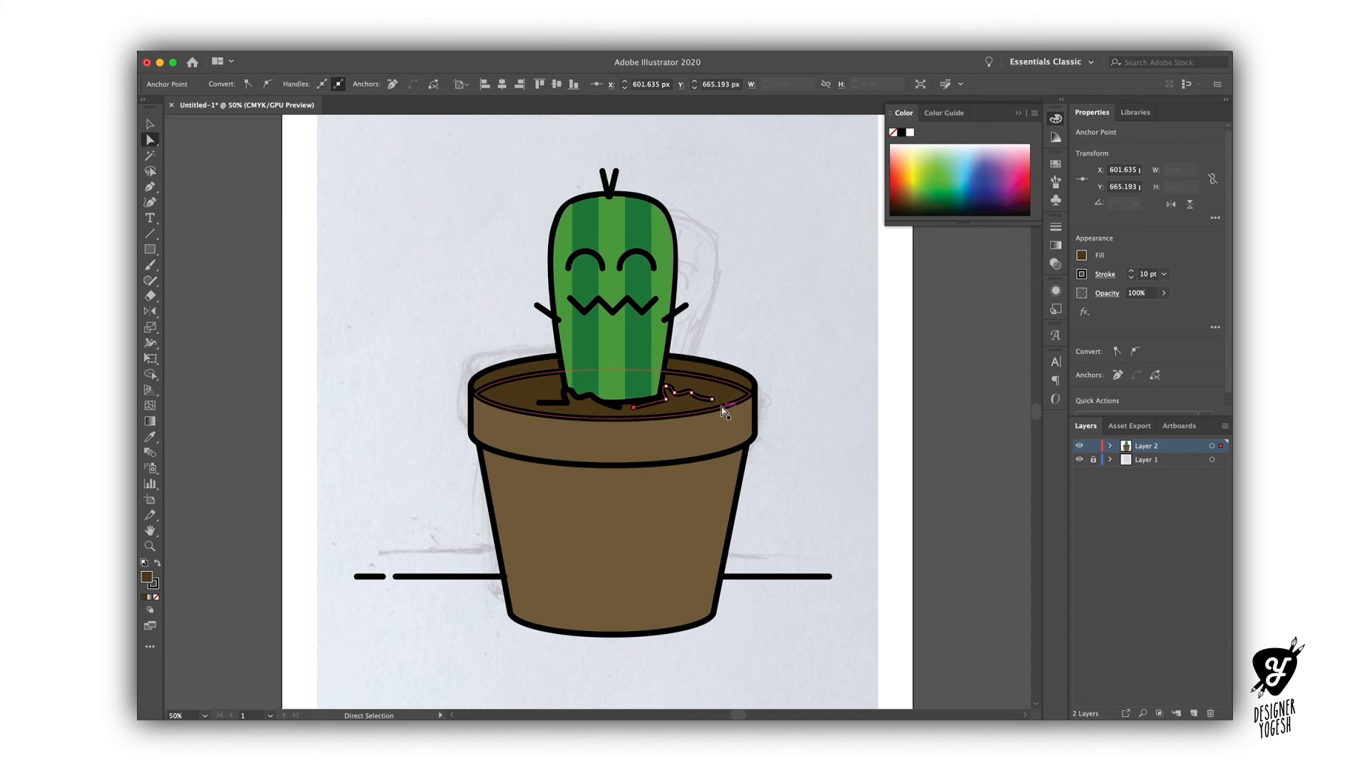
left_click(666, 399)
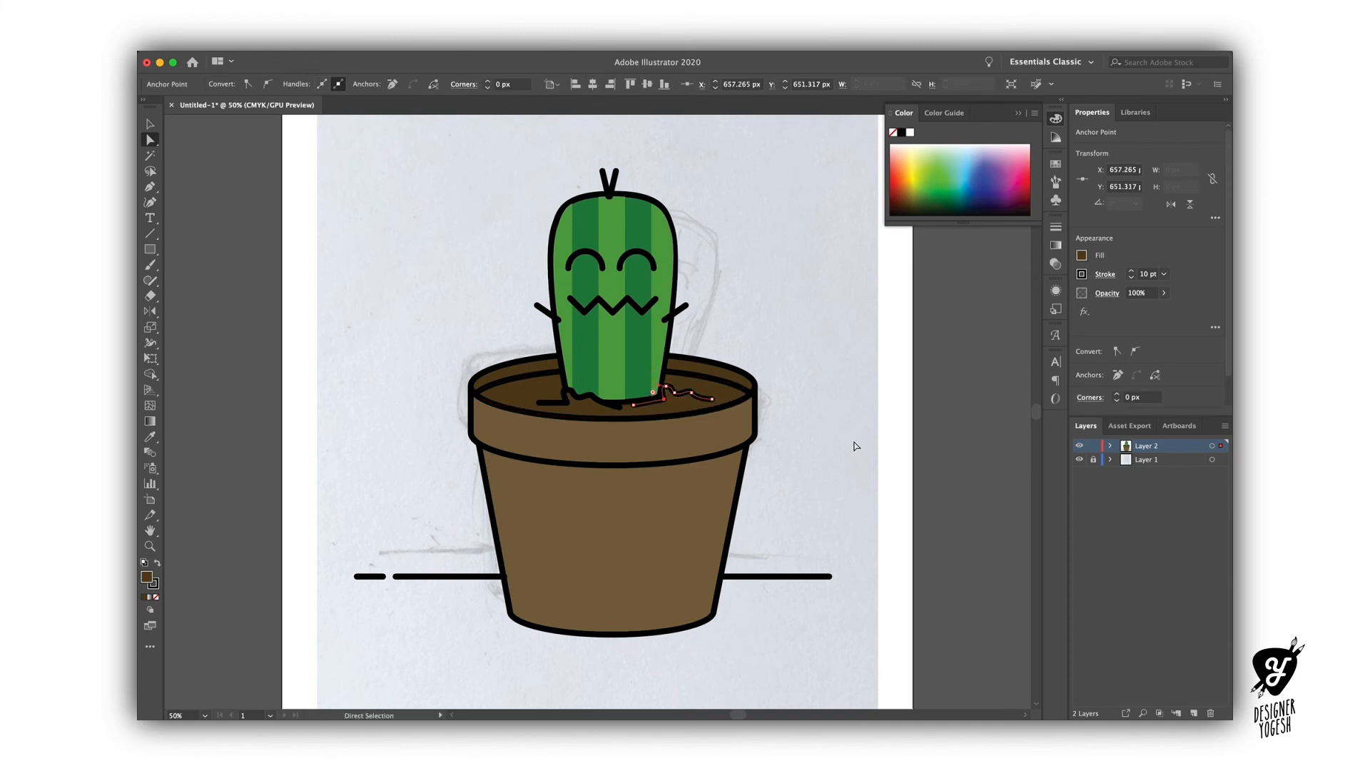
key("v")
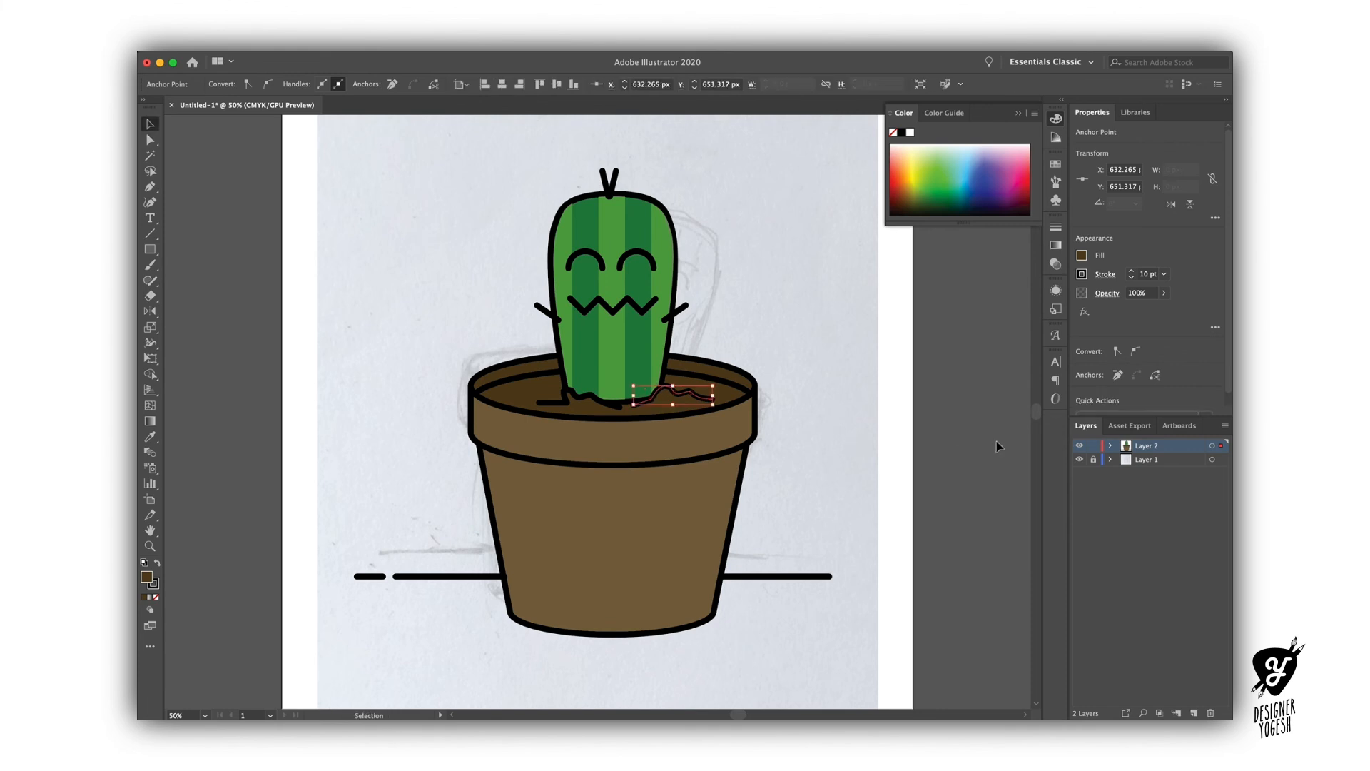
left_click(957, 464)
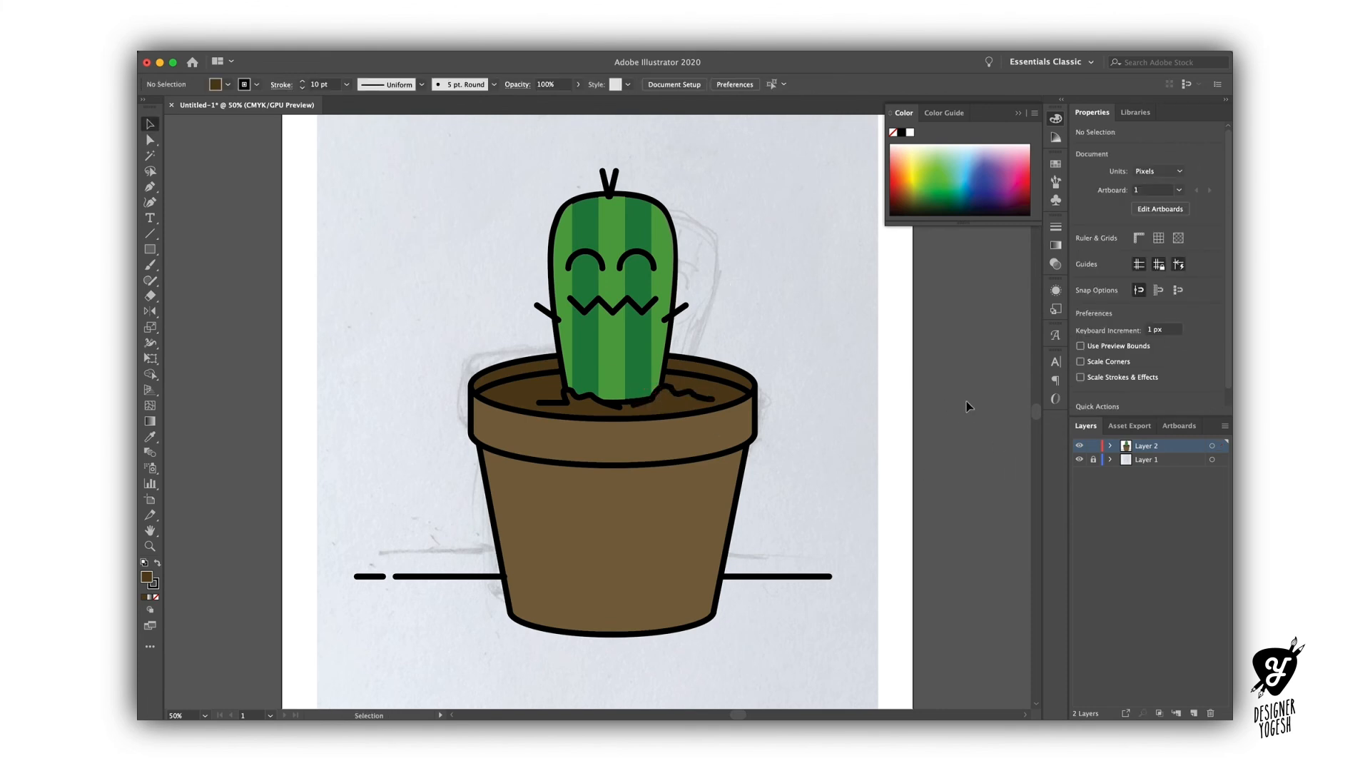
Set the fill of the soil ellipse and both wavy soil lines to #493e2e.
left_click(673, 396)
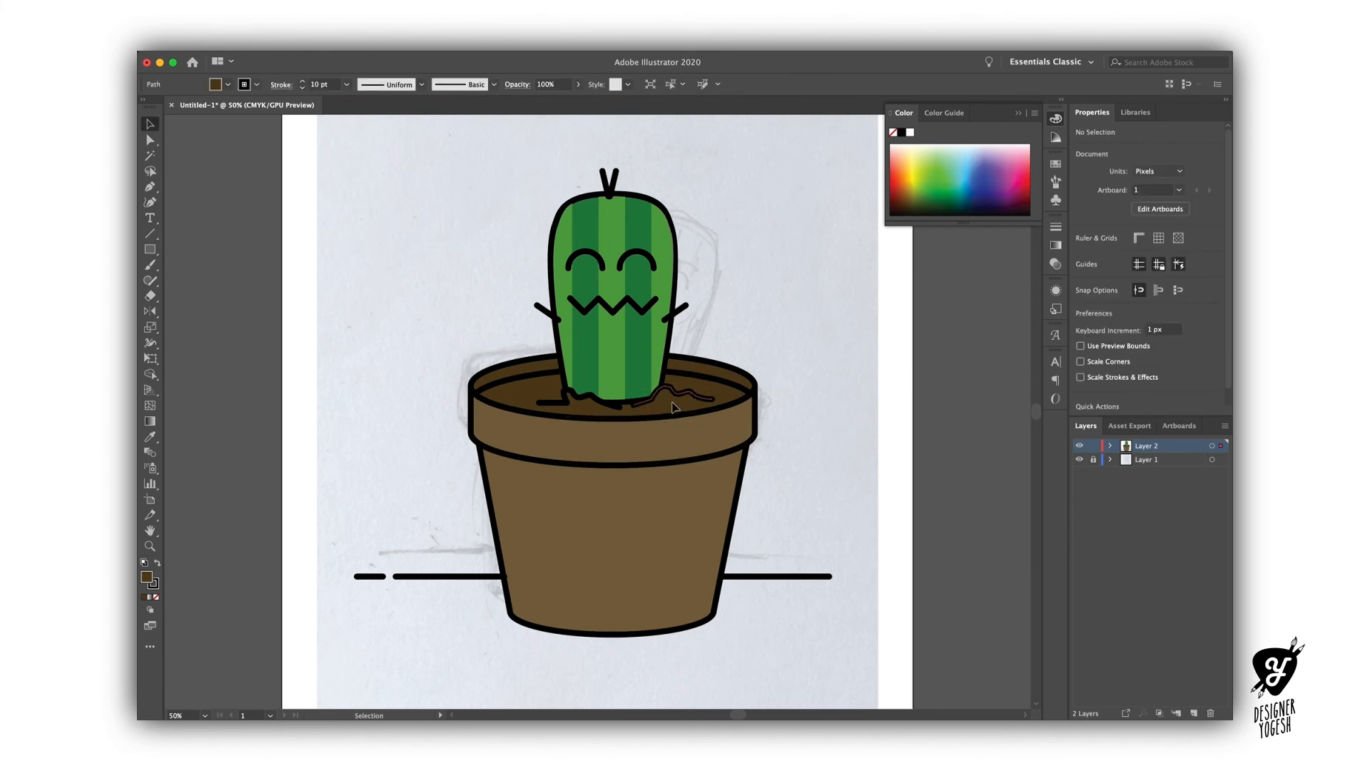
left_click(579, 407, "shift")
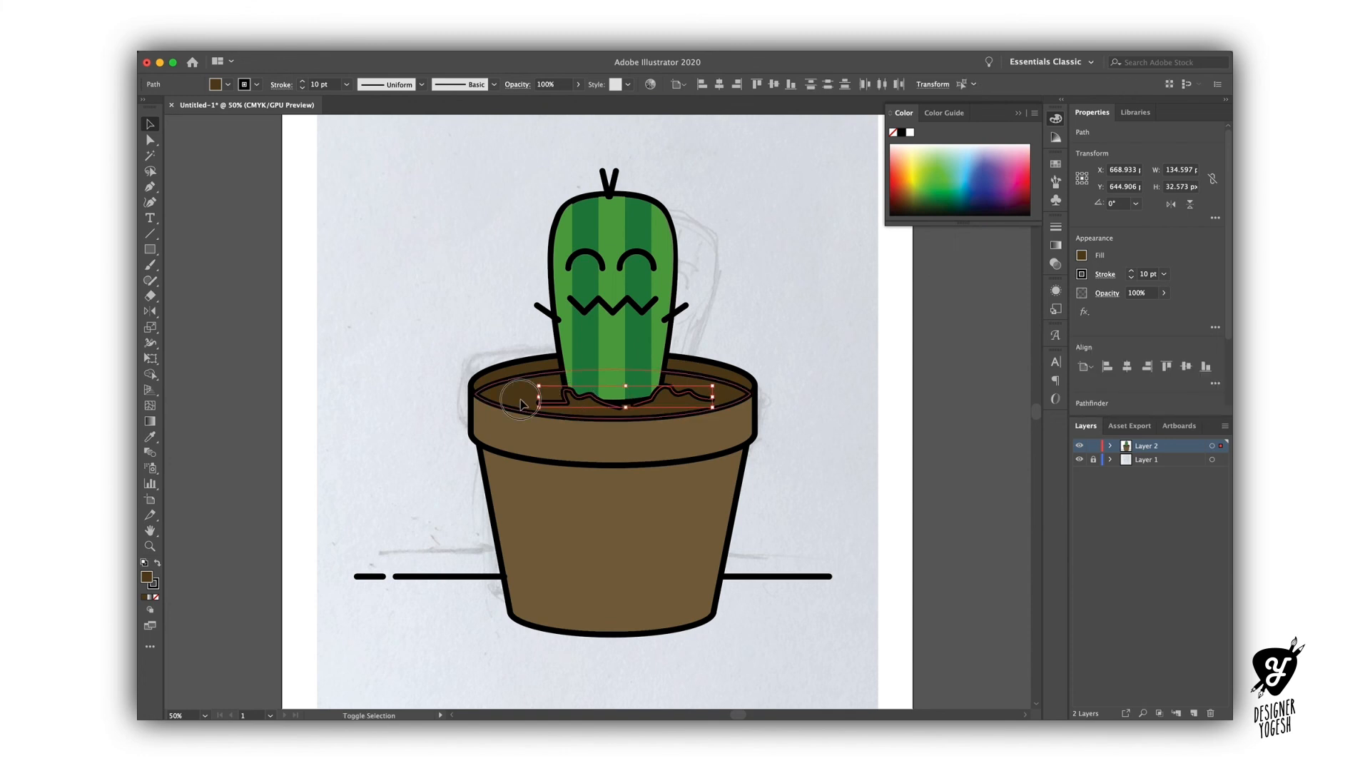
double_click(147, 577)
mouse_move(843, 429)
left_mouse_down()
mouse_move(816, 401)
mouse_move(793, 413)
mouse_move(800, 402)
mouse_move(783, 408)
mouse_move(788, 437)
left_mouse_up()
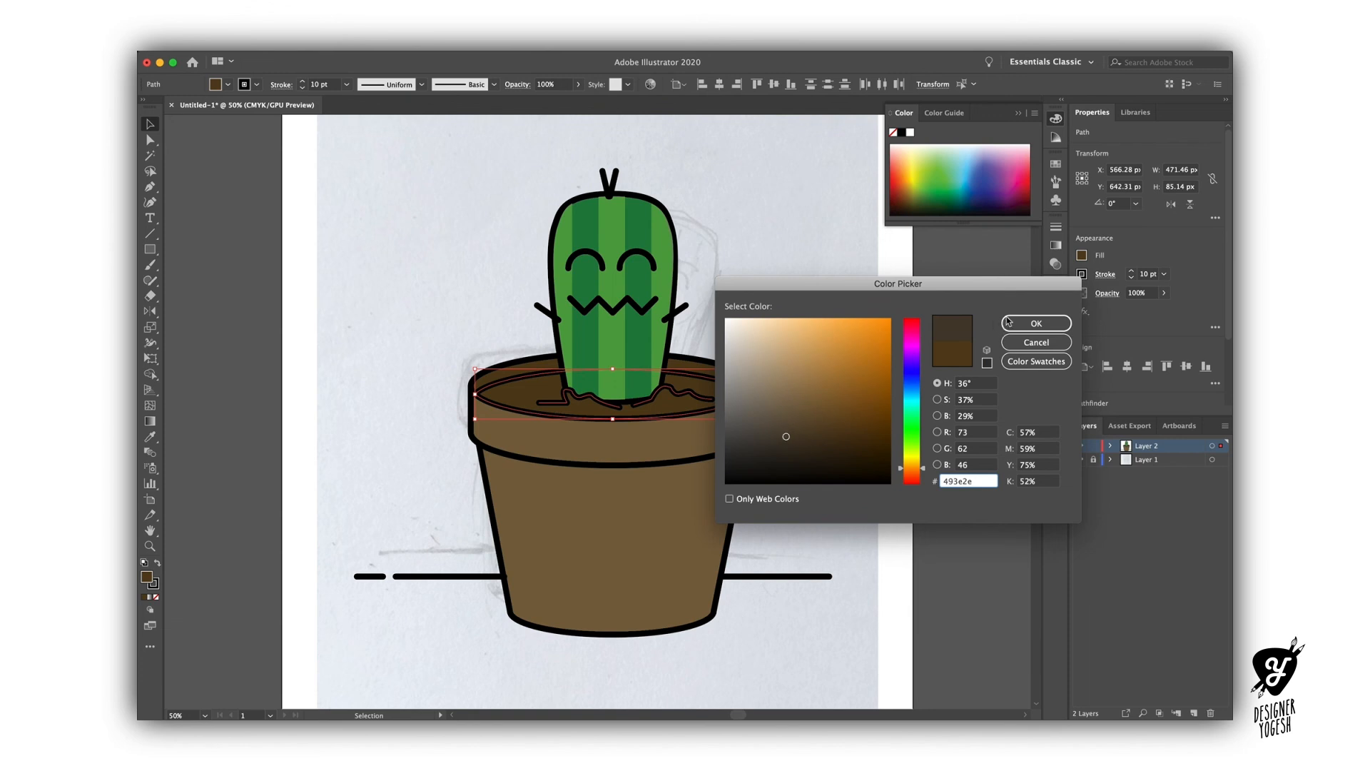
left_click(1036, 323)
left_click(948, 439)
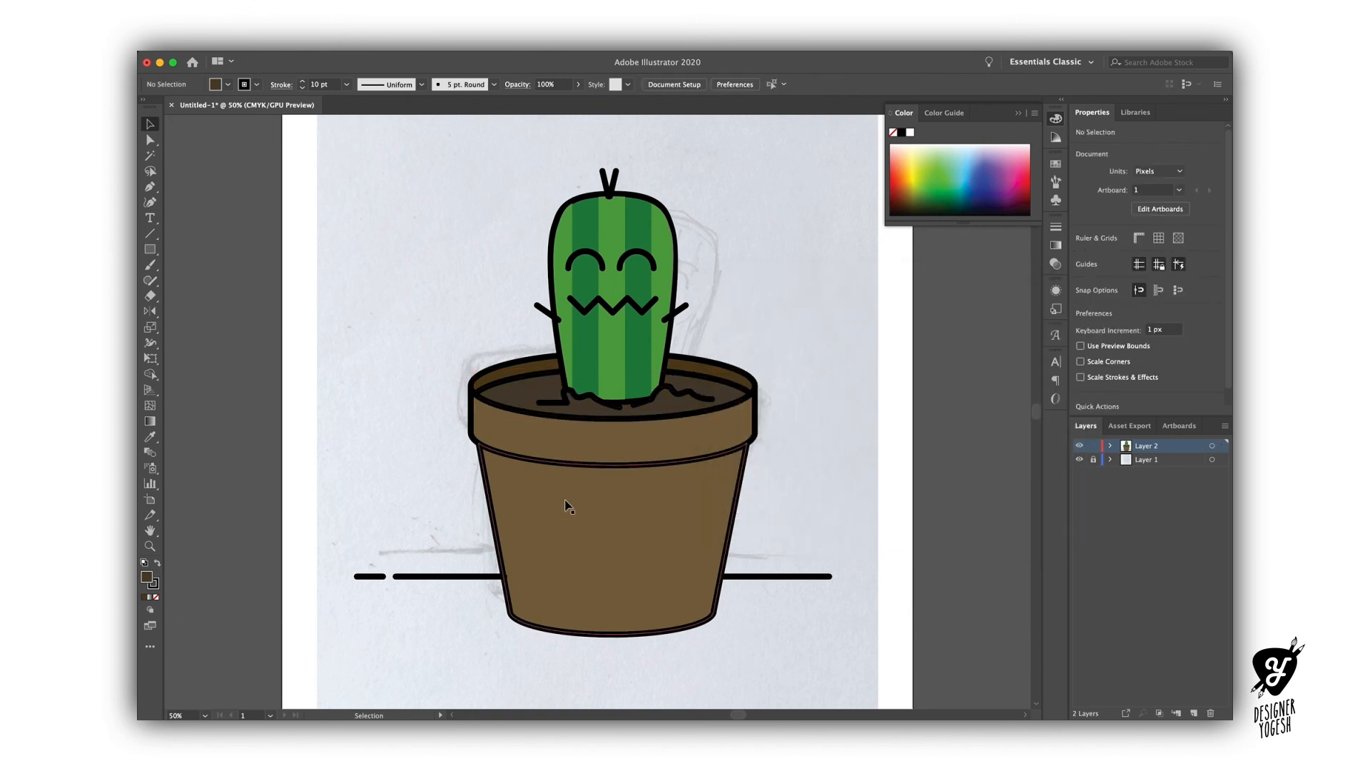
Draw a straight detail line about 244 px long inside the pot body, parallel to its left edge.
key("p")
left_click(504, 469)
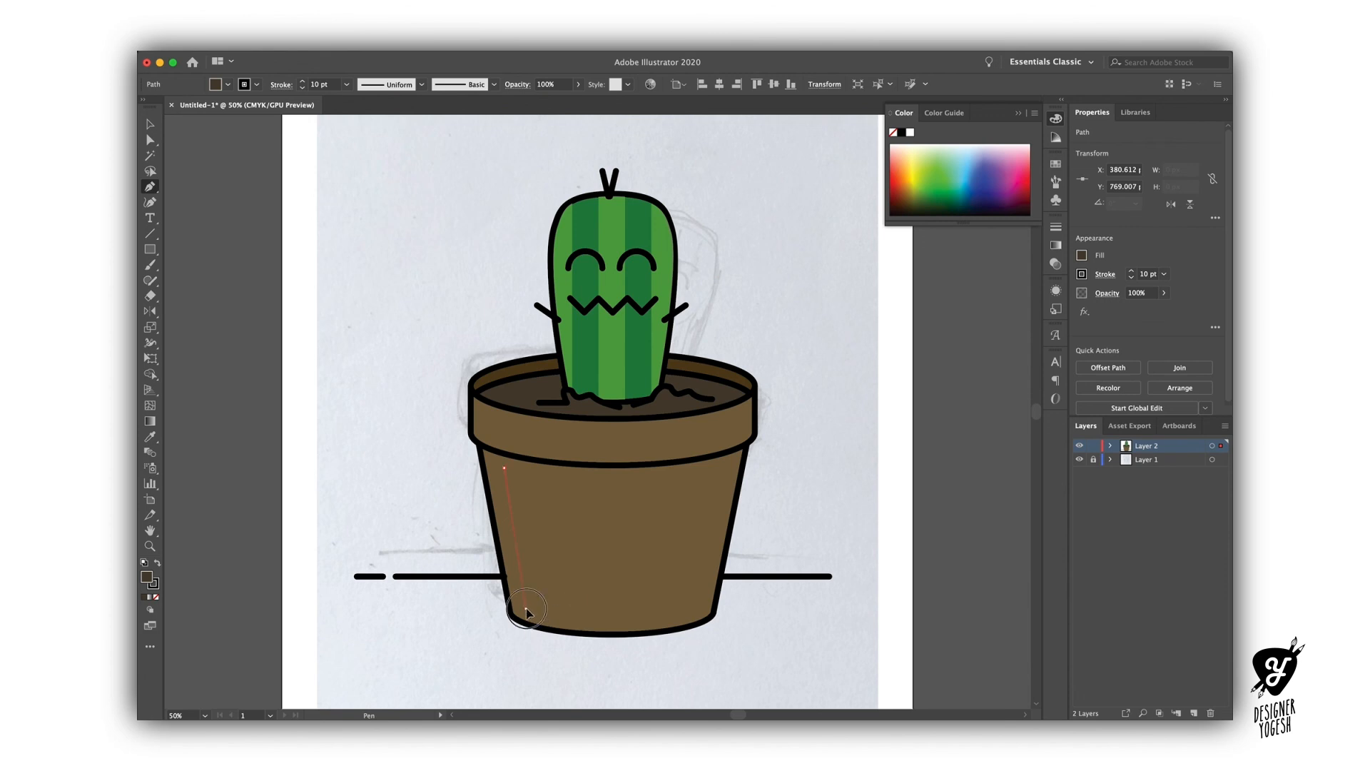
left_click(526, 608)
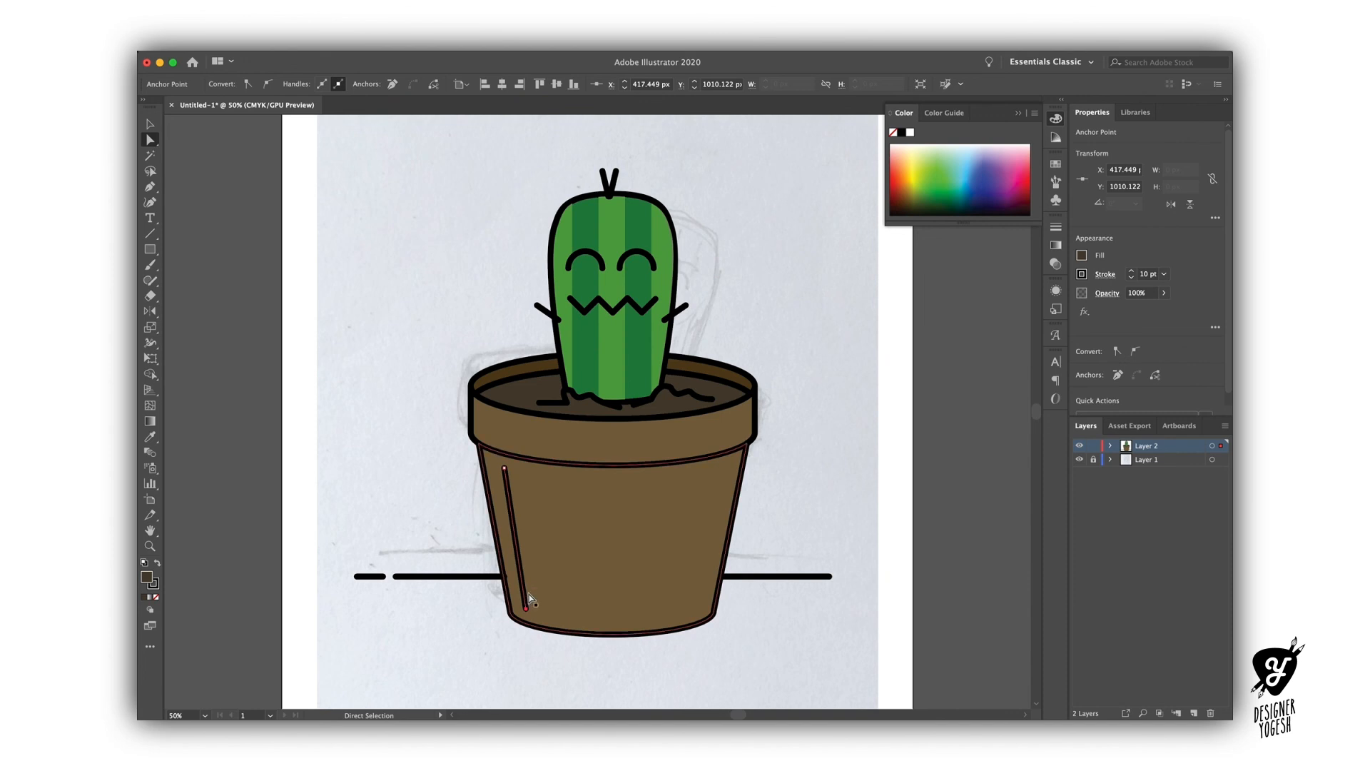
Add two anchor points near the lower end of the pot's detail line and delete the segment between them to leave a gap.
left_click(526, 594)
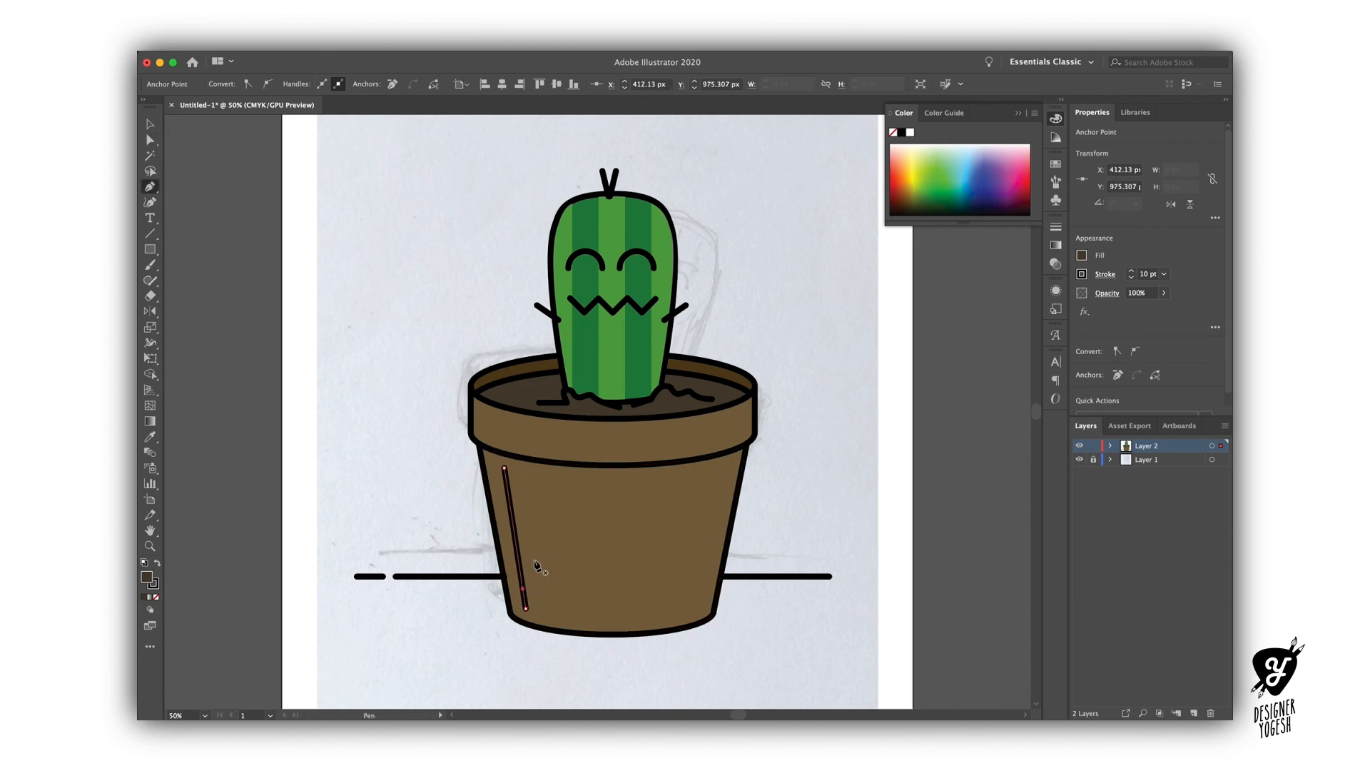
key("a")
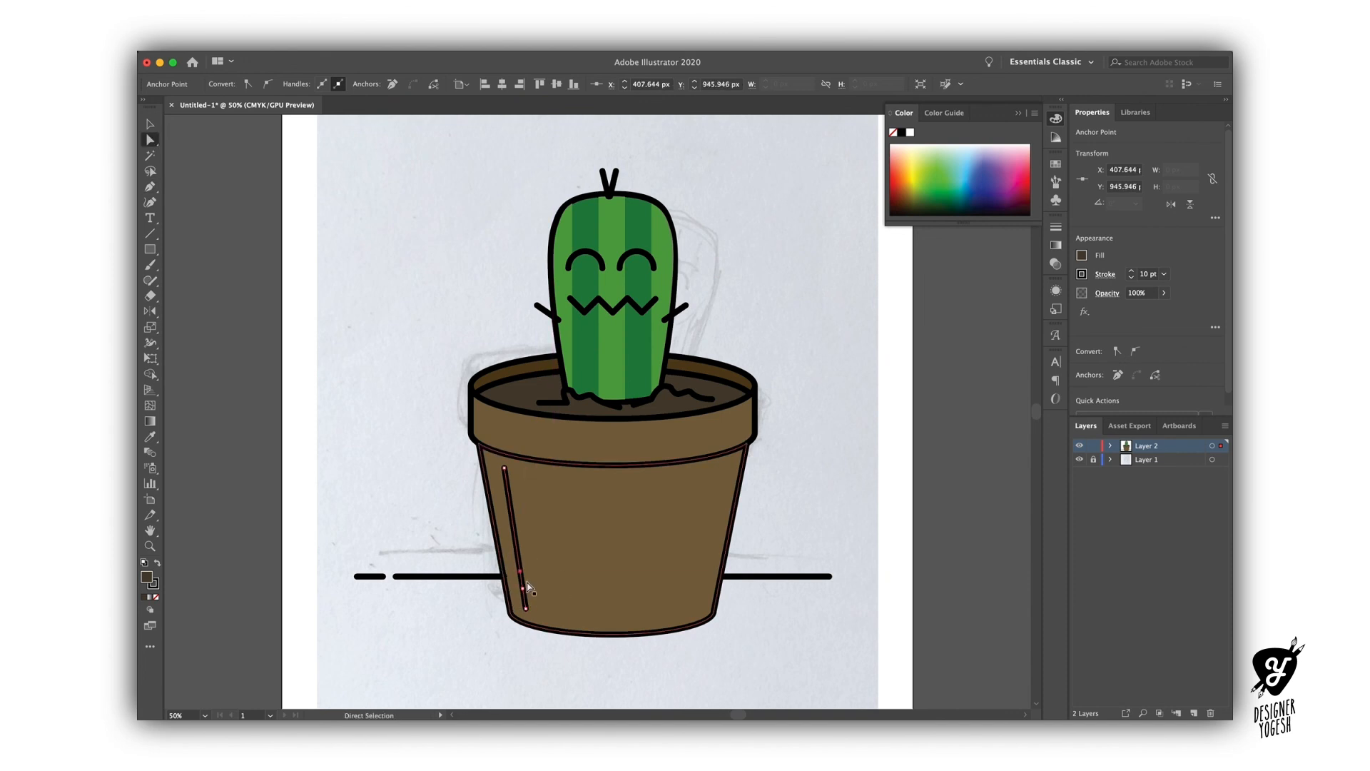
left_click(521, 572)
key("v")
double_click(523, 585)
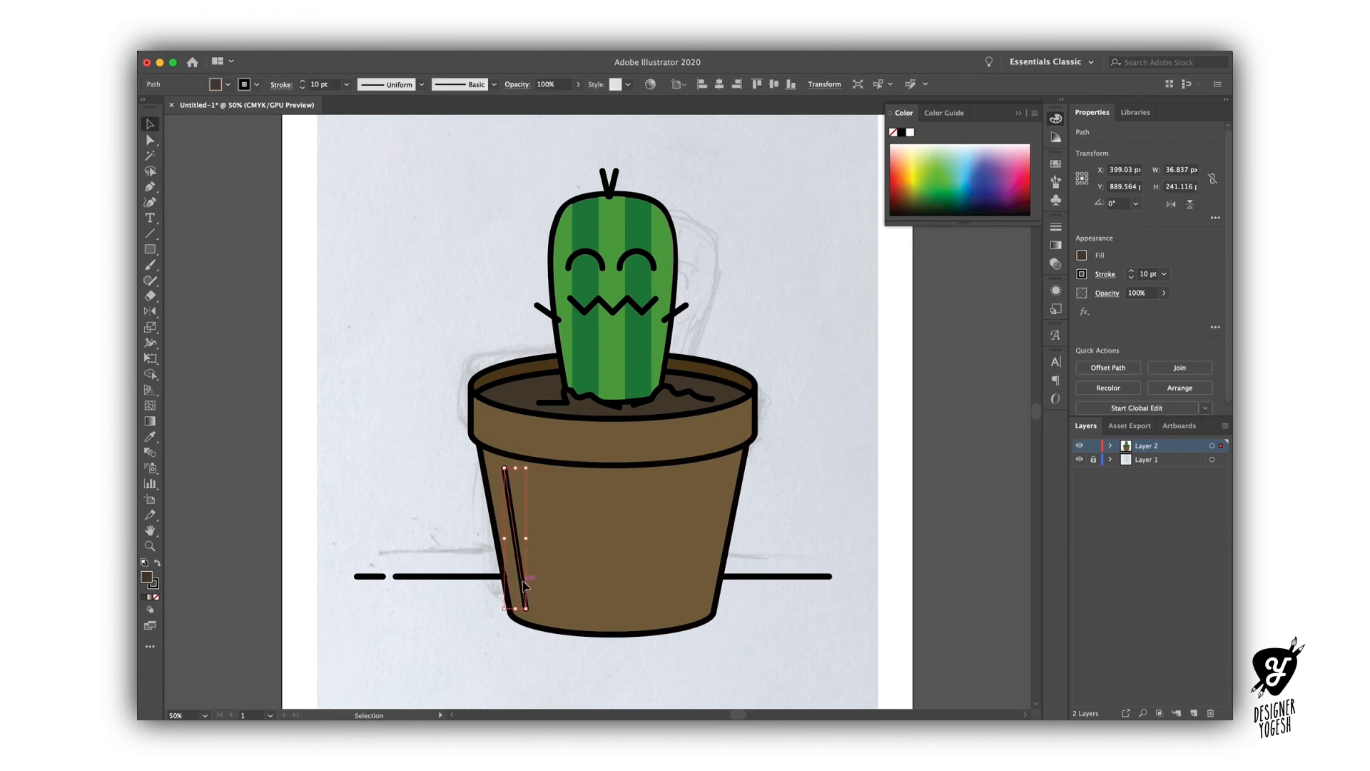
key("a")
key("Delete")
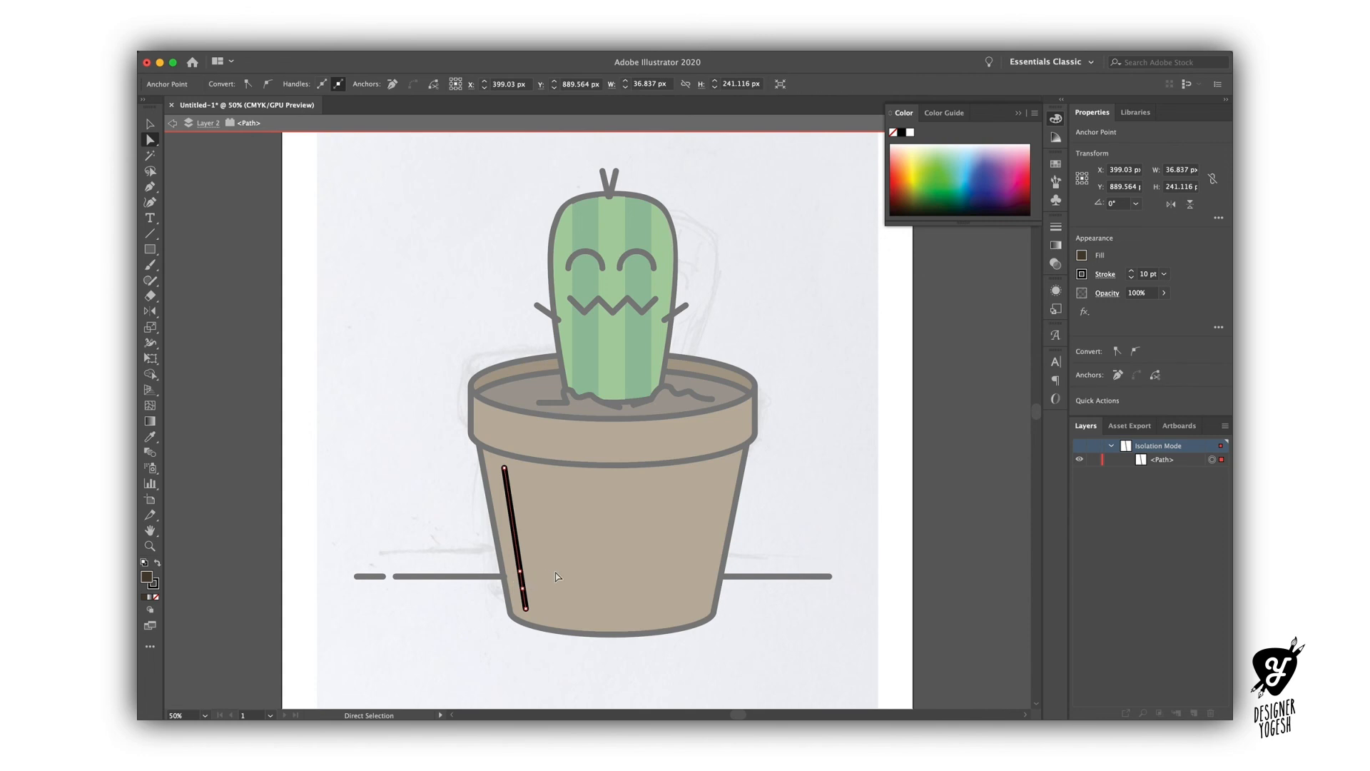
key("Escape")
key("v")
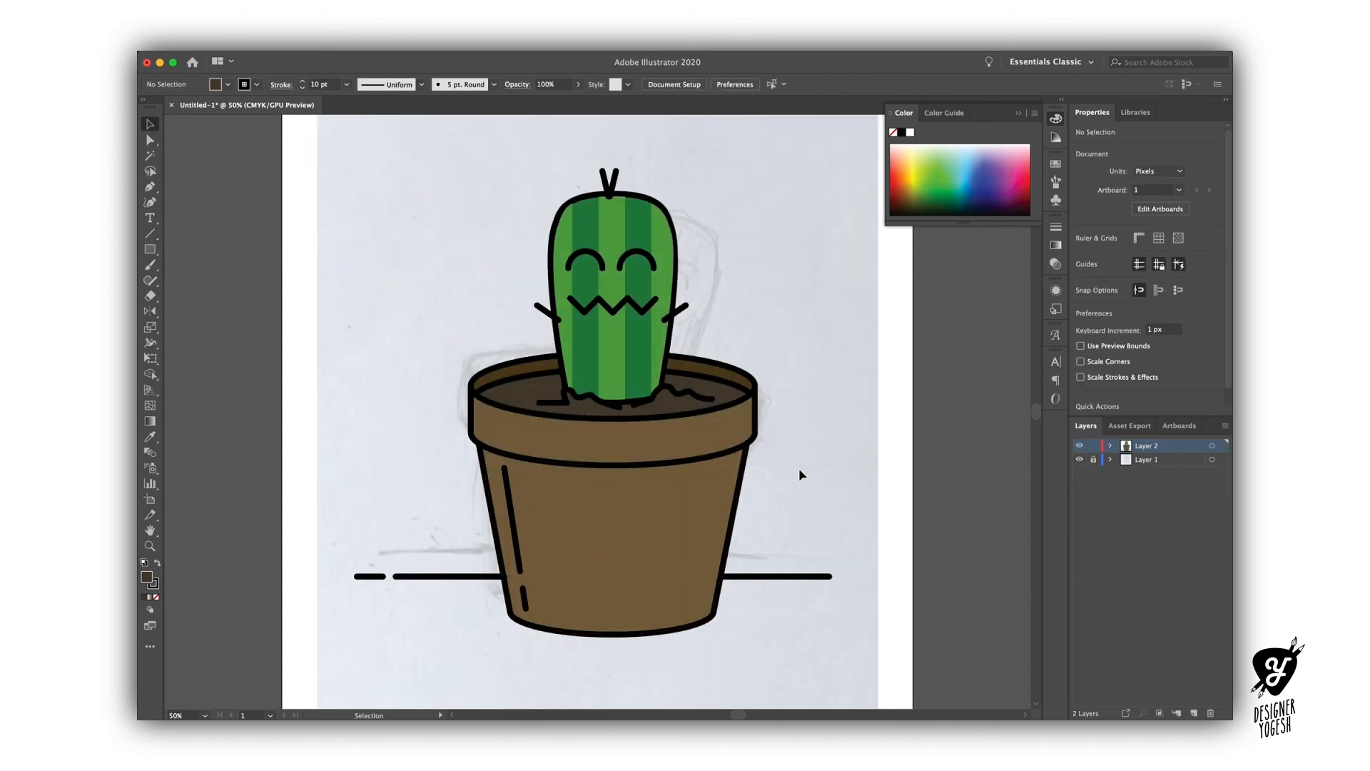
Draw a line about 154 px wide across the cactus's upper part, bend it upward into a shallow arc and remove its fill.
key("p")
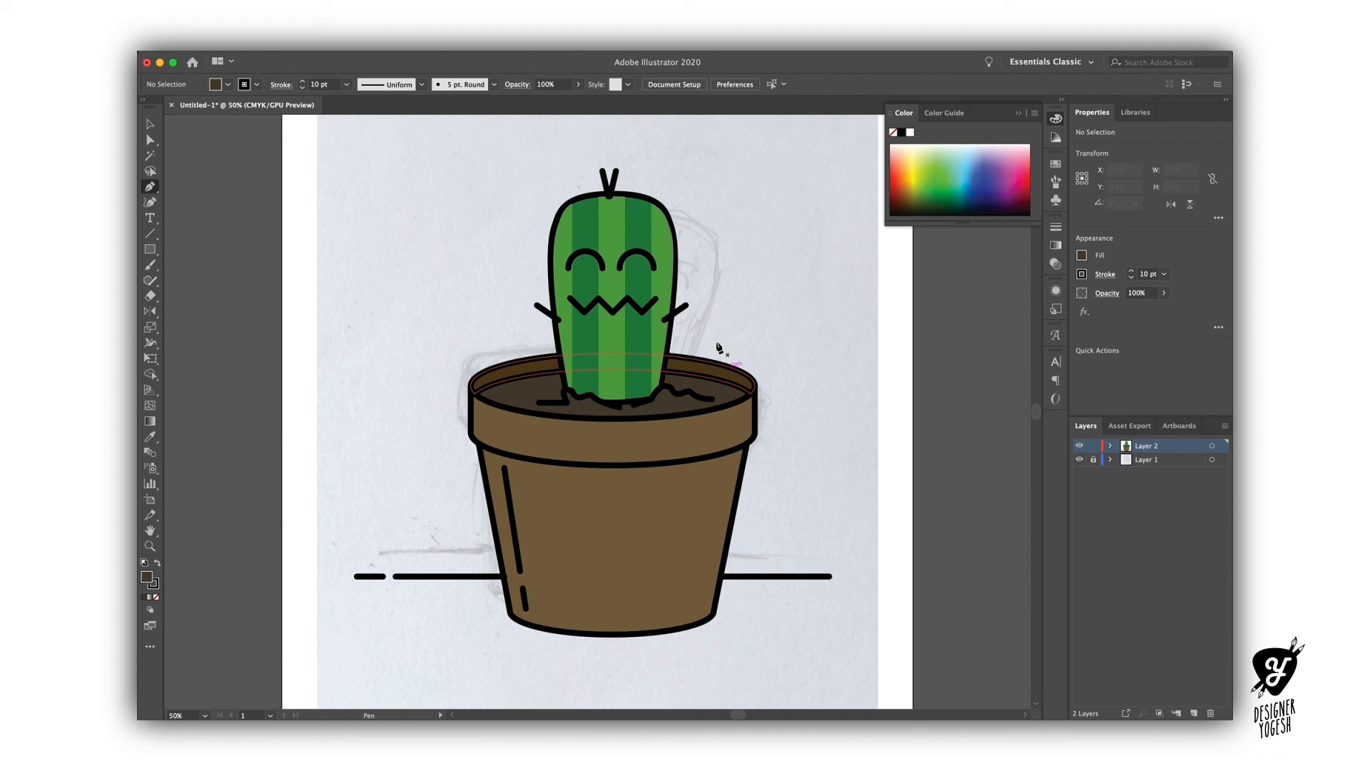
left_click(568, 218)
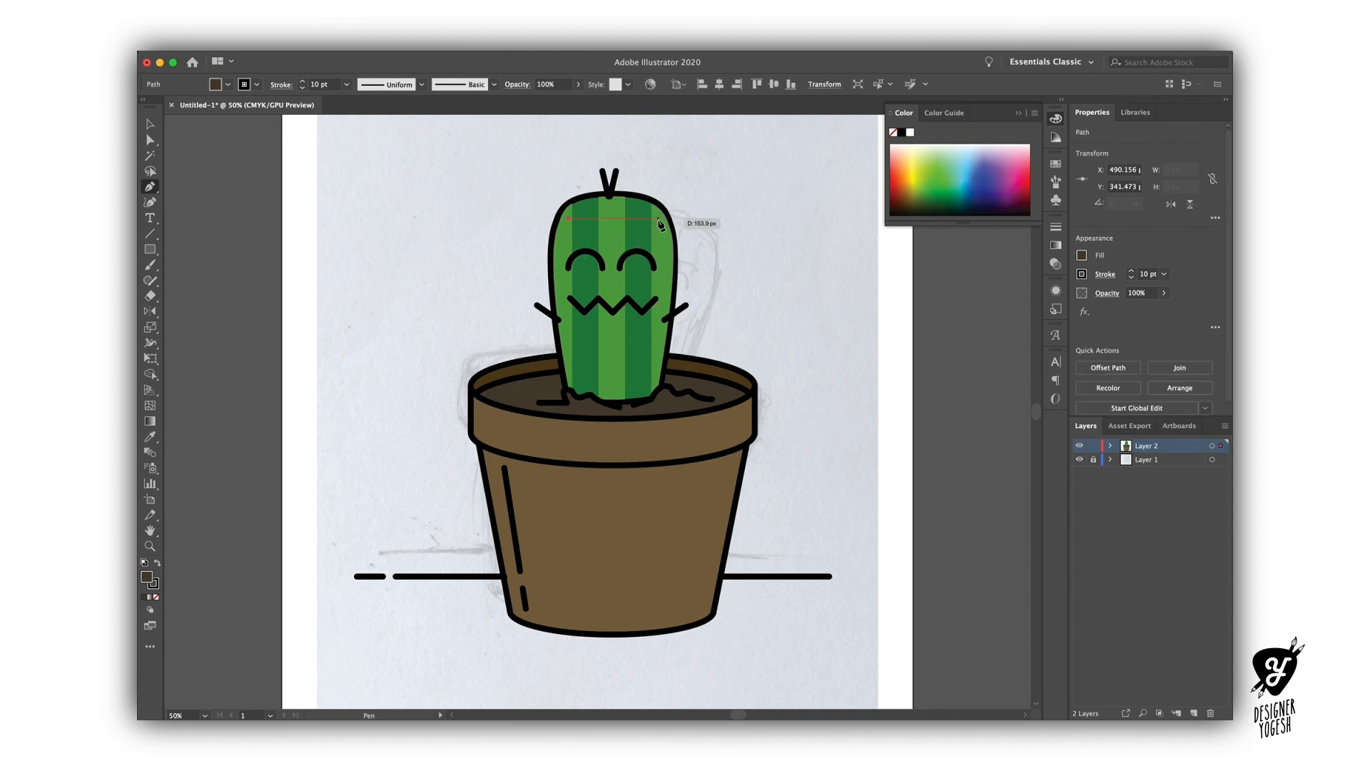
left_click(658, 218)
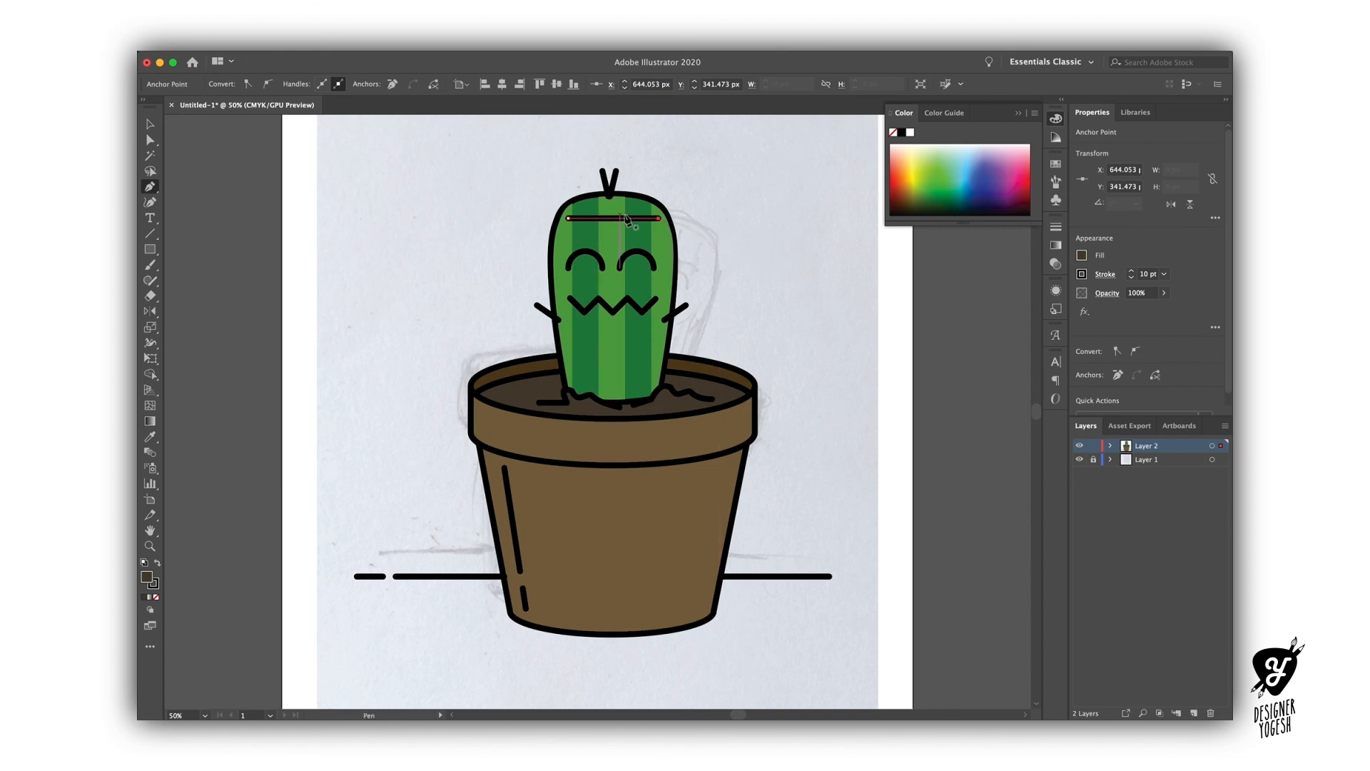
left_click_drag(615, 218, 616, 207)
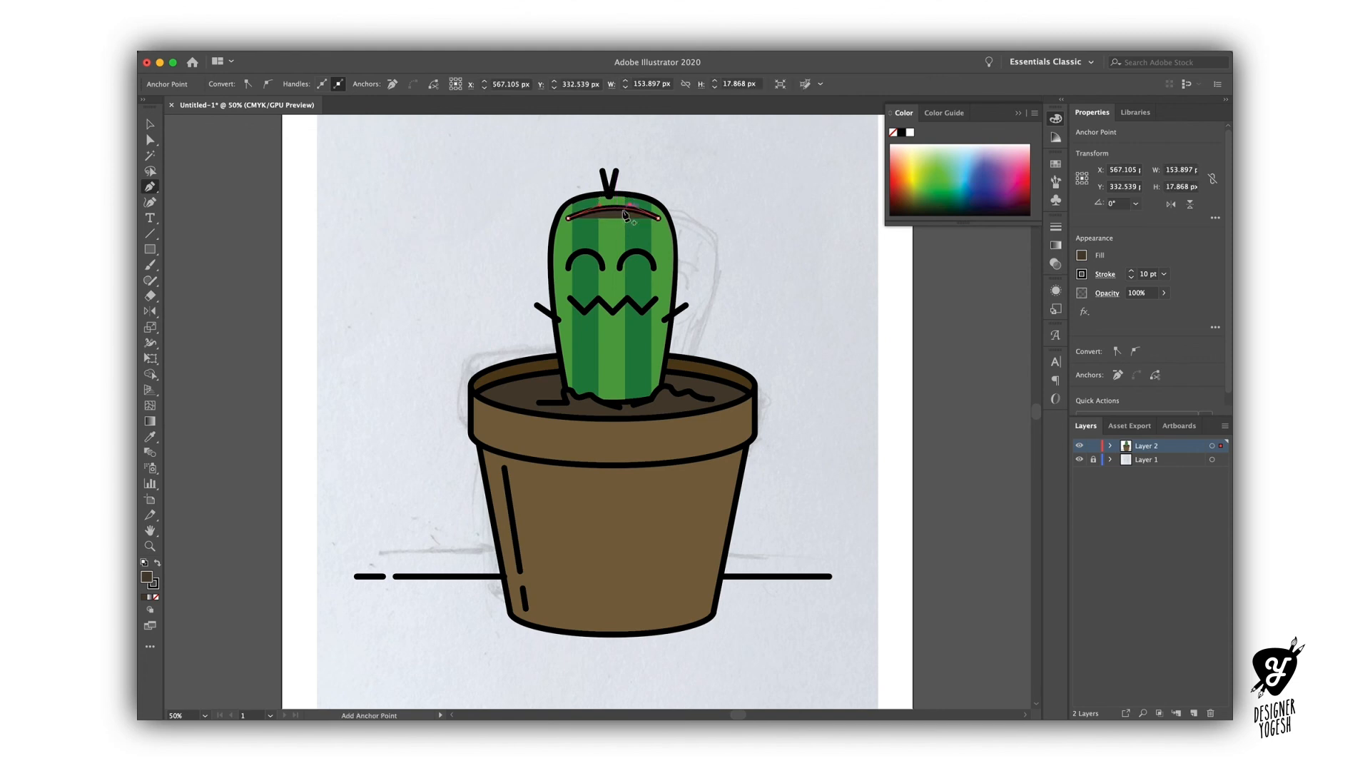
left_click(157, 597)
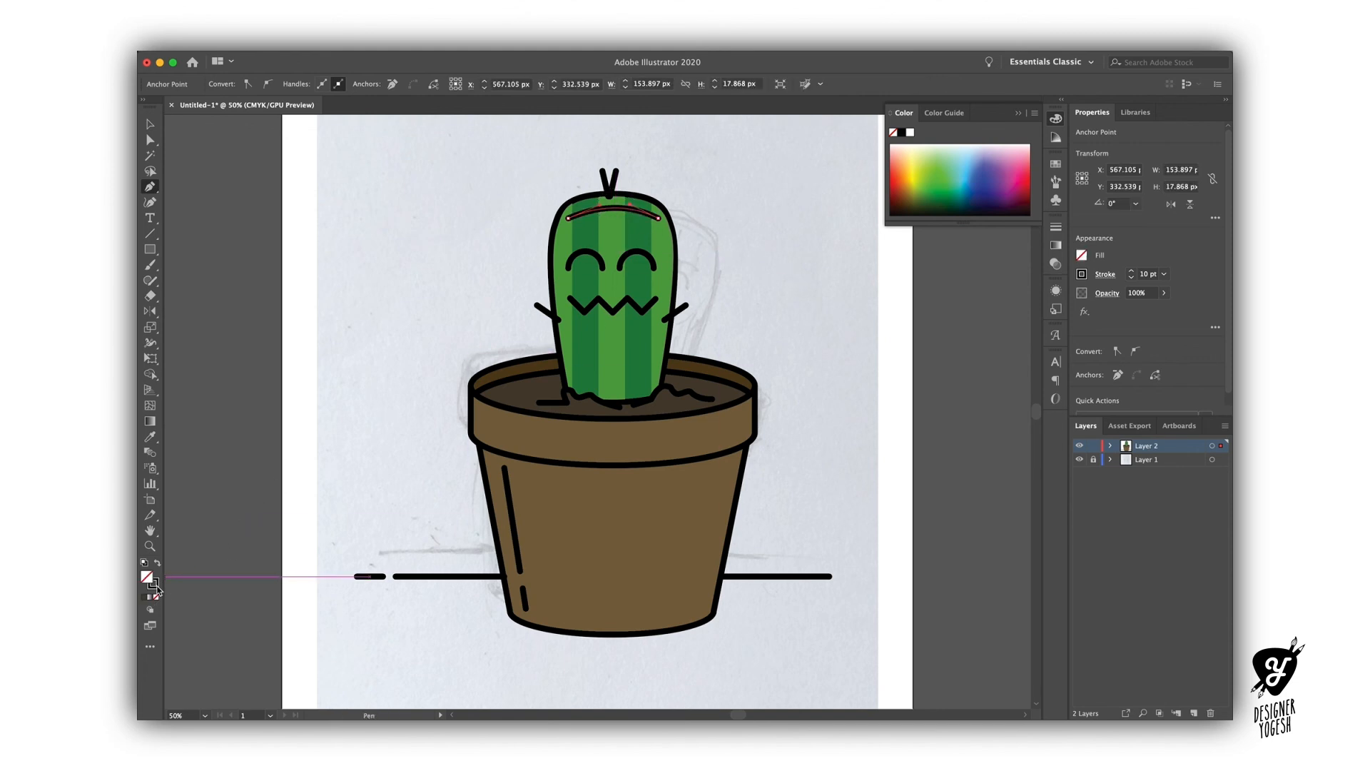
Set the stroke of the shallow arc on the cactus's upper part to white.
double_click(154, 584)
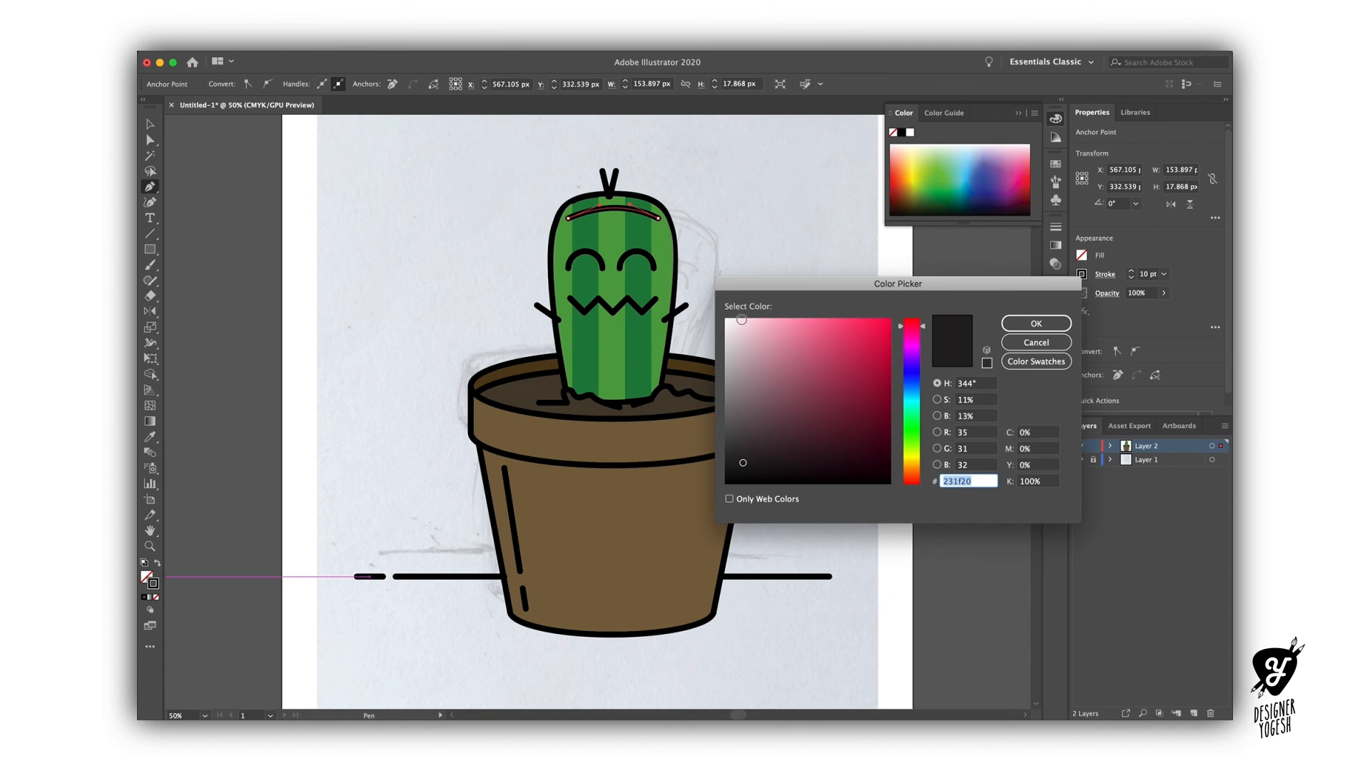
left_click_drag(741, 319, 704, 296)
left_click(1037, 324)
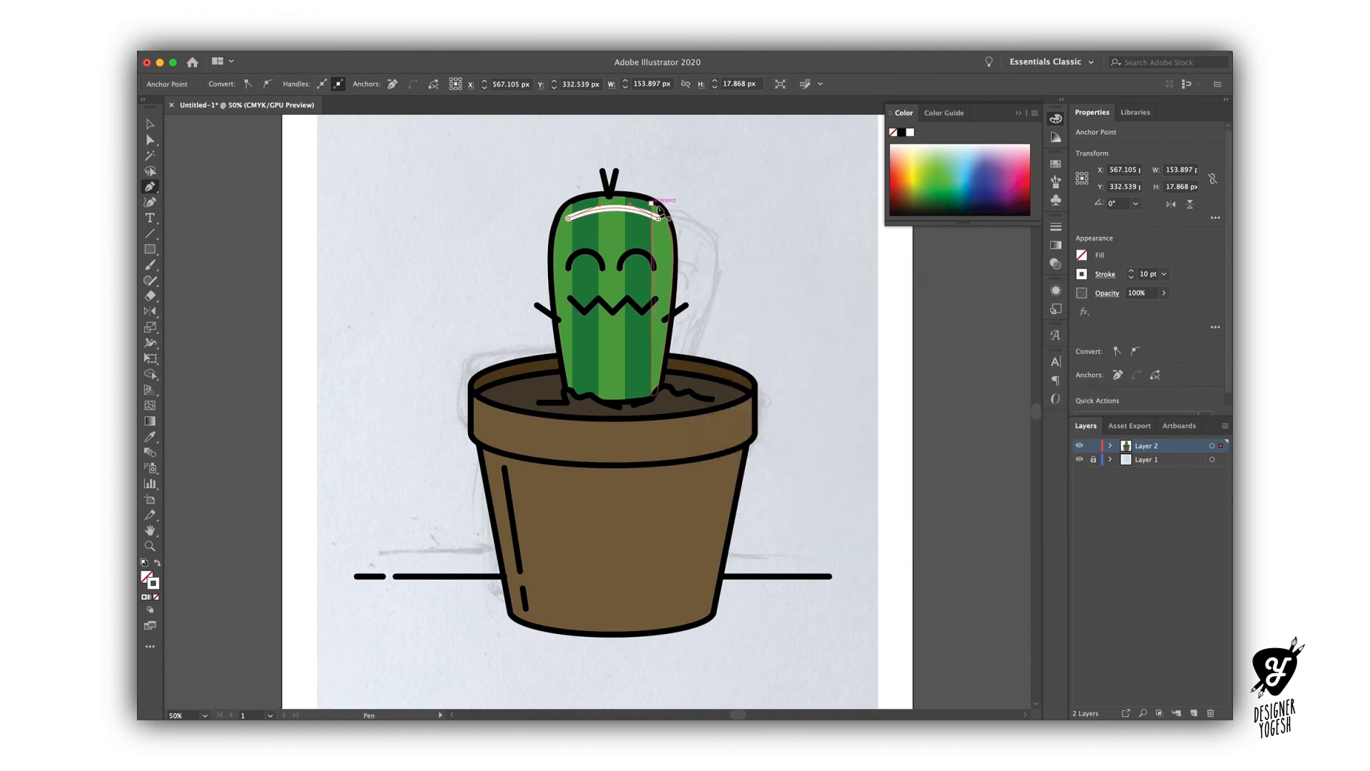
Try reducing the white arc's opacity to 40%, and restore it to 100%.
left_click(1055, 265)
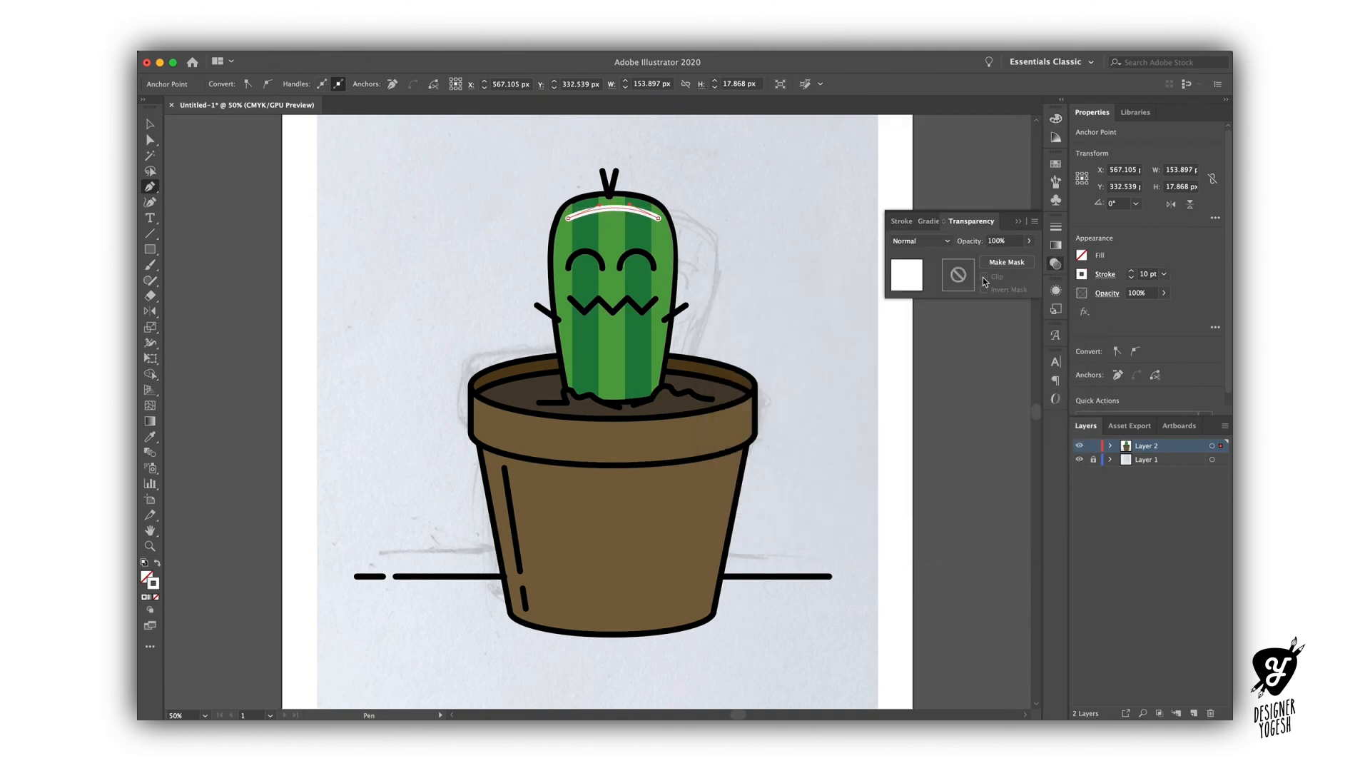
left_click(1005, 240)
type("90")
key("Return")
key("shift+Down")
key("shift+Down")
key("shift+Down")
key("shift+Down")
key("shift+Down")
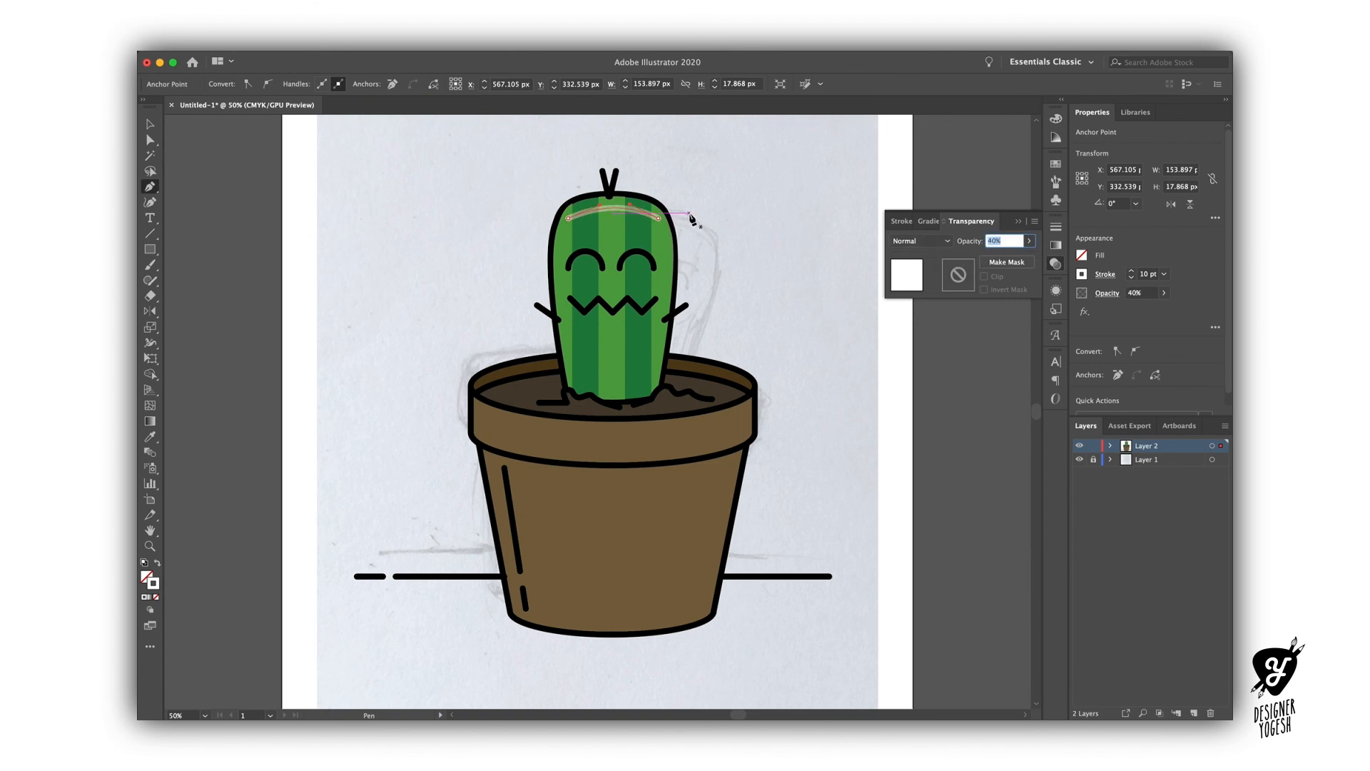
type("100")
key("Return")
Add two anchor points at the middle and right part of the white arc and delete the segment between them to leave a gap.
left_click(615, 208)
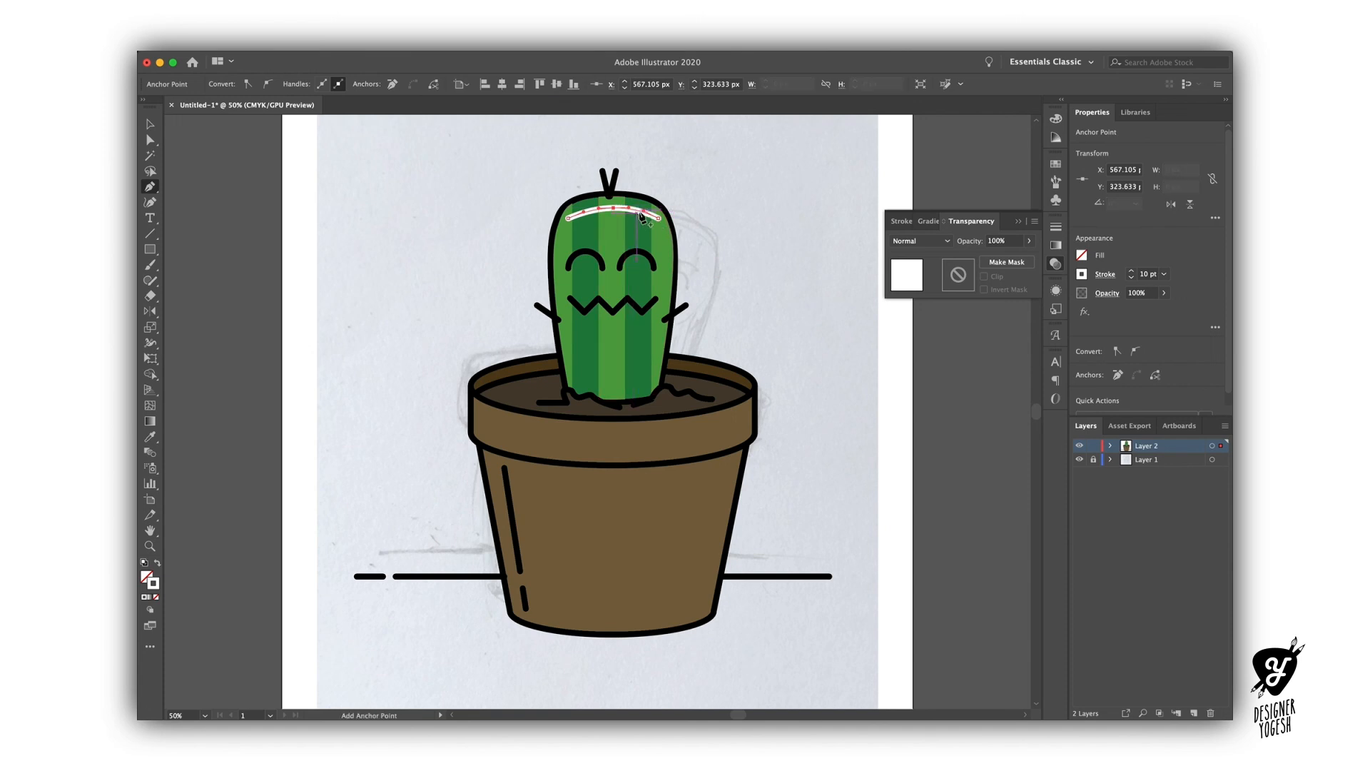
left_click(641, 211)
key("a")
key("z")
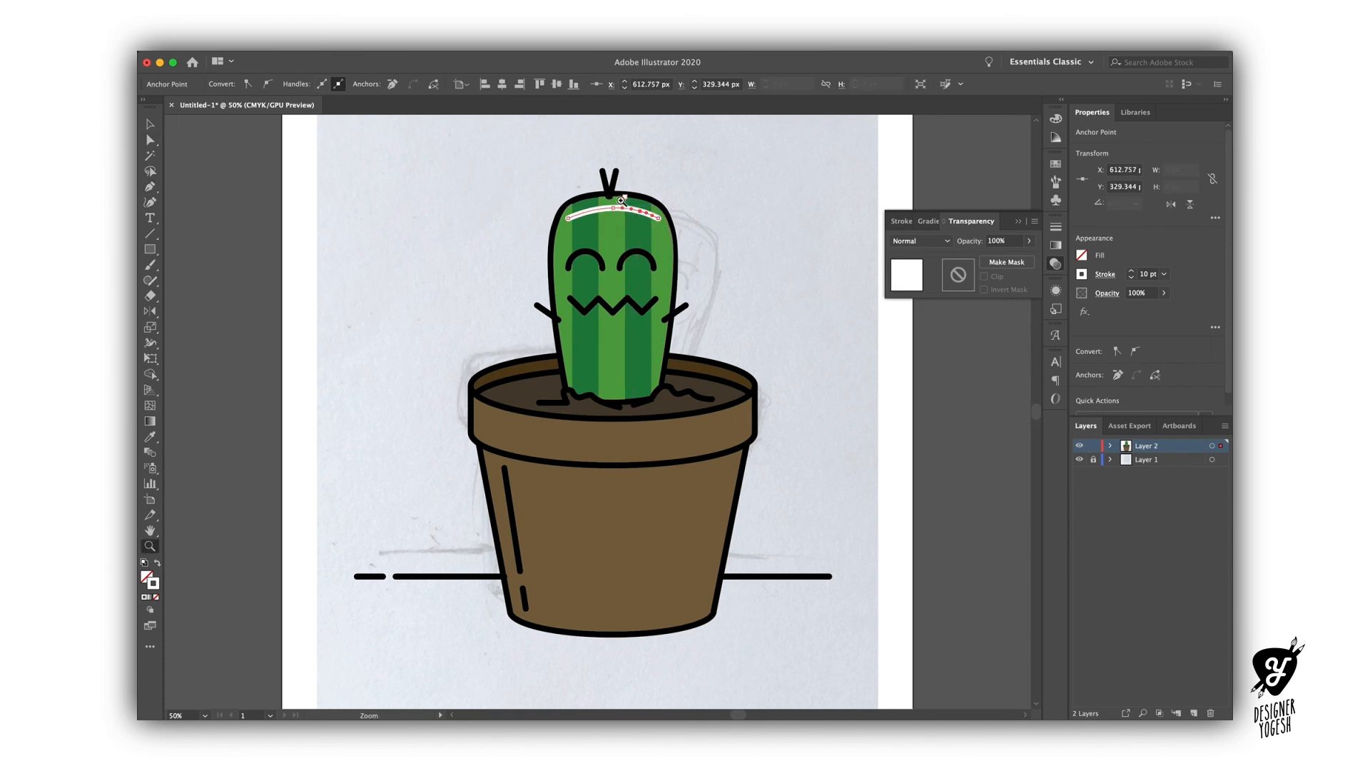
left_click_drag(622, 199, 675, 249)
key("v")
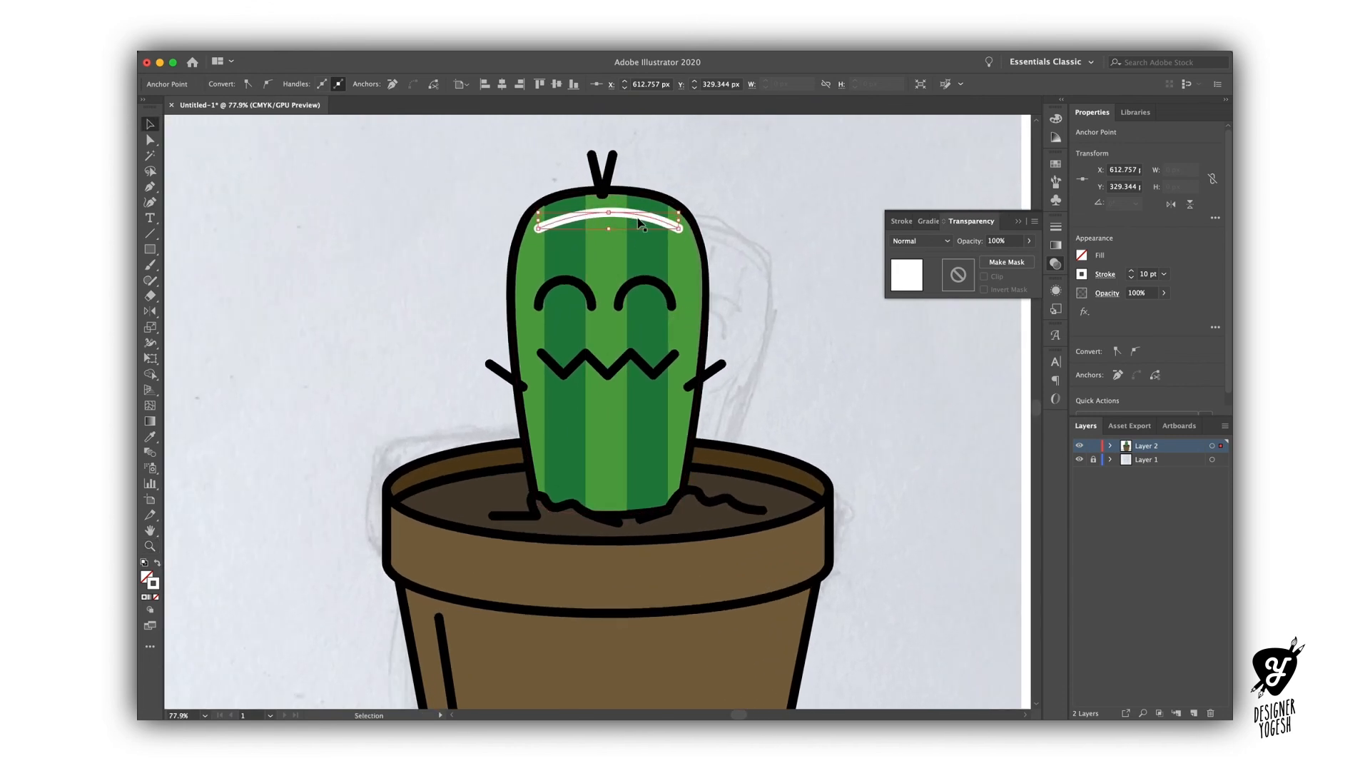
double_click(640, 224)
key("a")
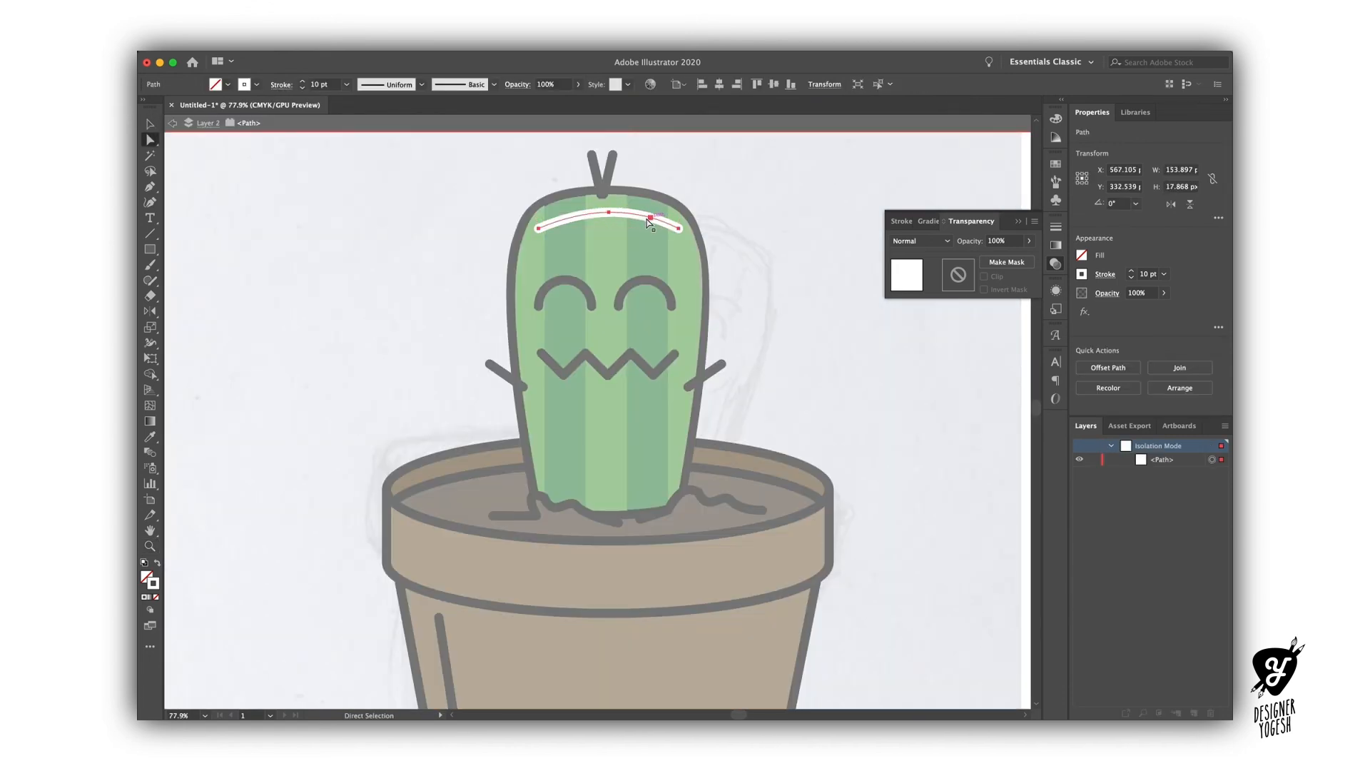
left_click(628, 215)
key("Delete")
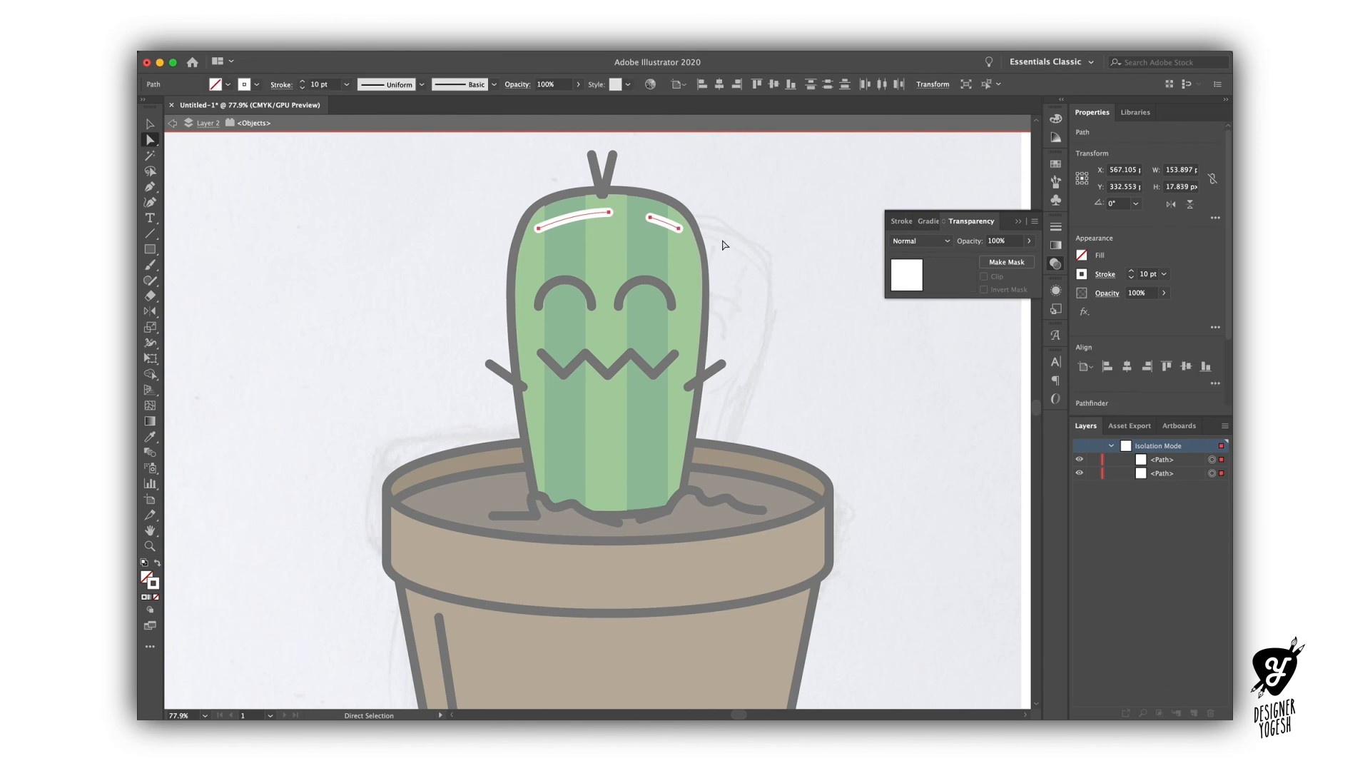
key("v")
double_click(925, 337)
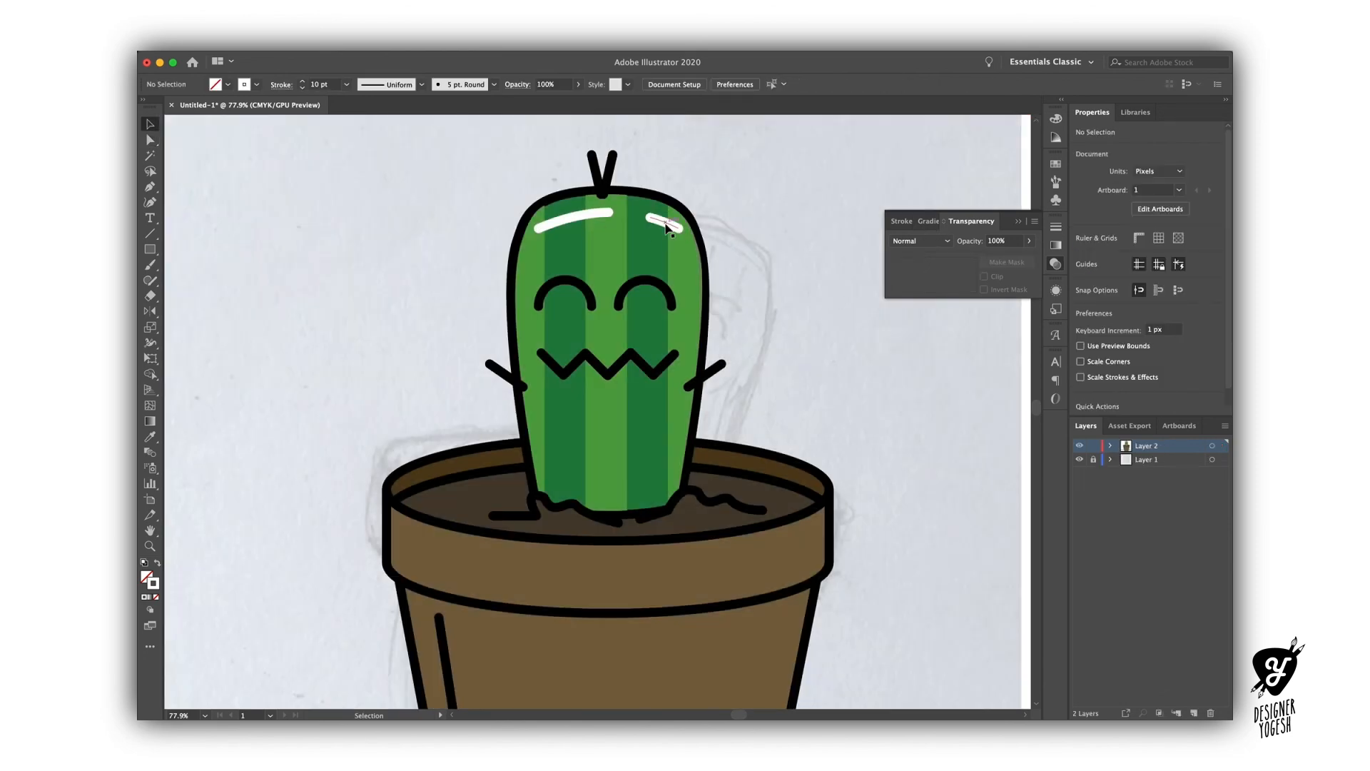
Set the opacity of both white highlight strokes on the cactus to 50%.
left_click(574, 221, "shift")
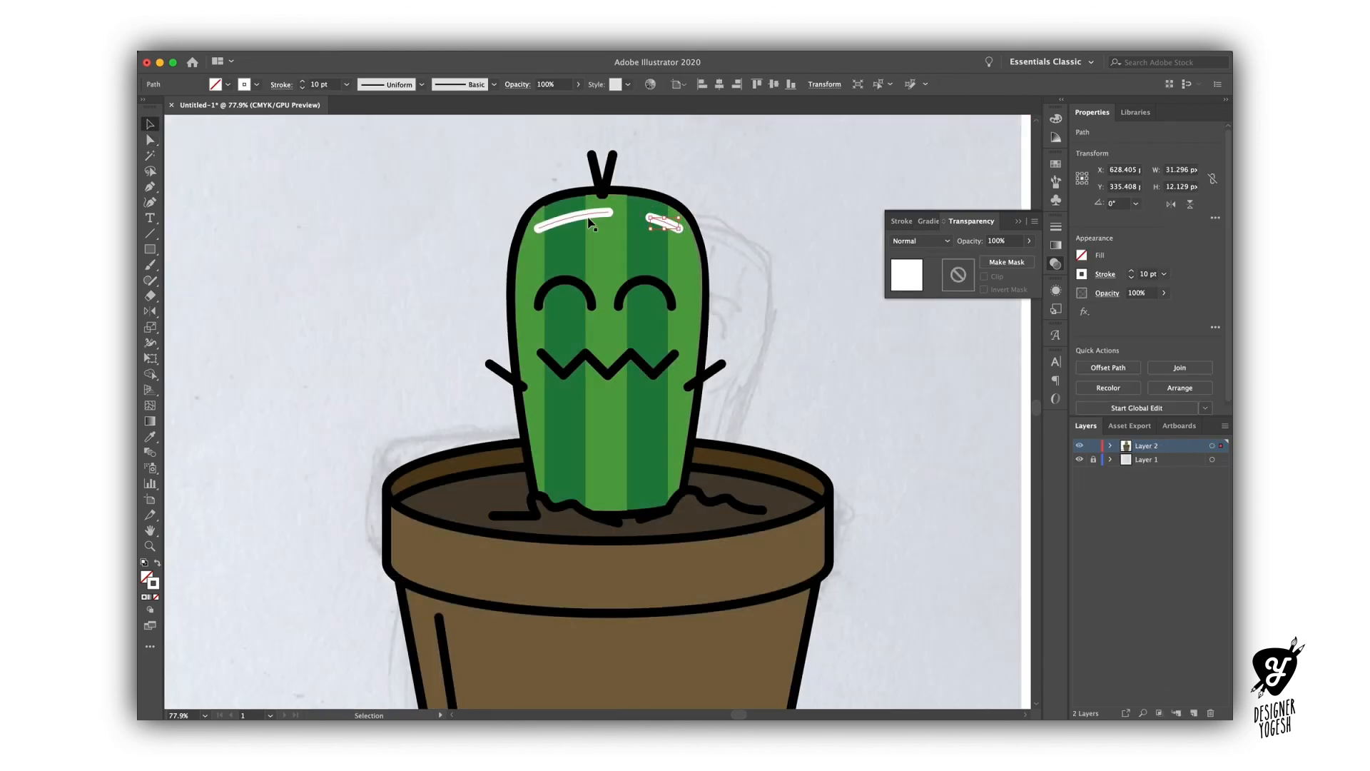
left_click(1007, 242)
type("20")
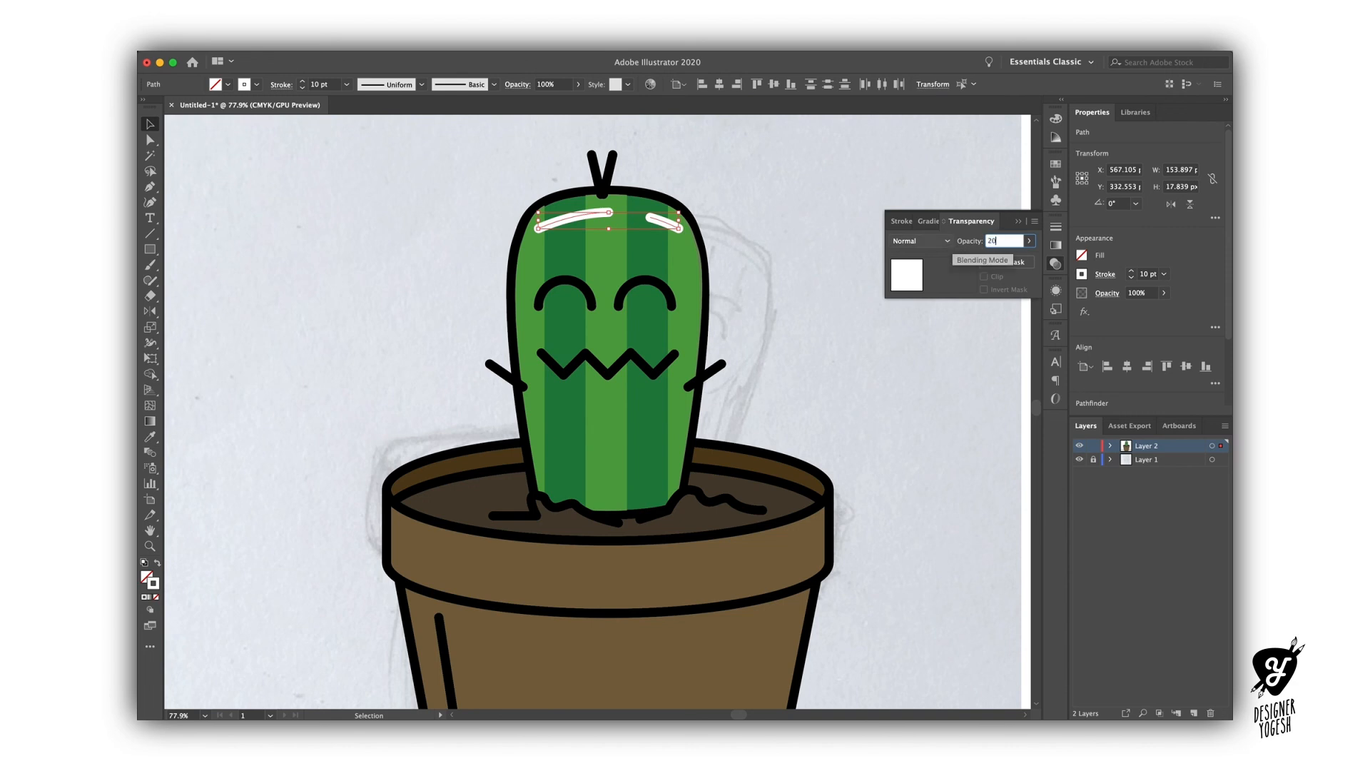
key("Return")
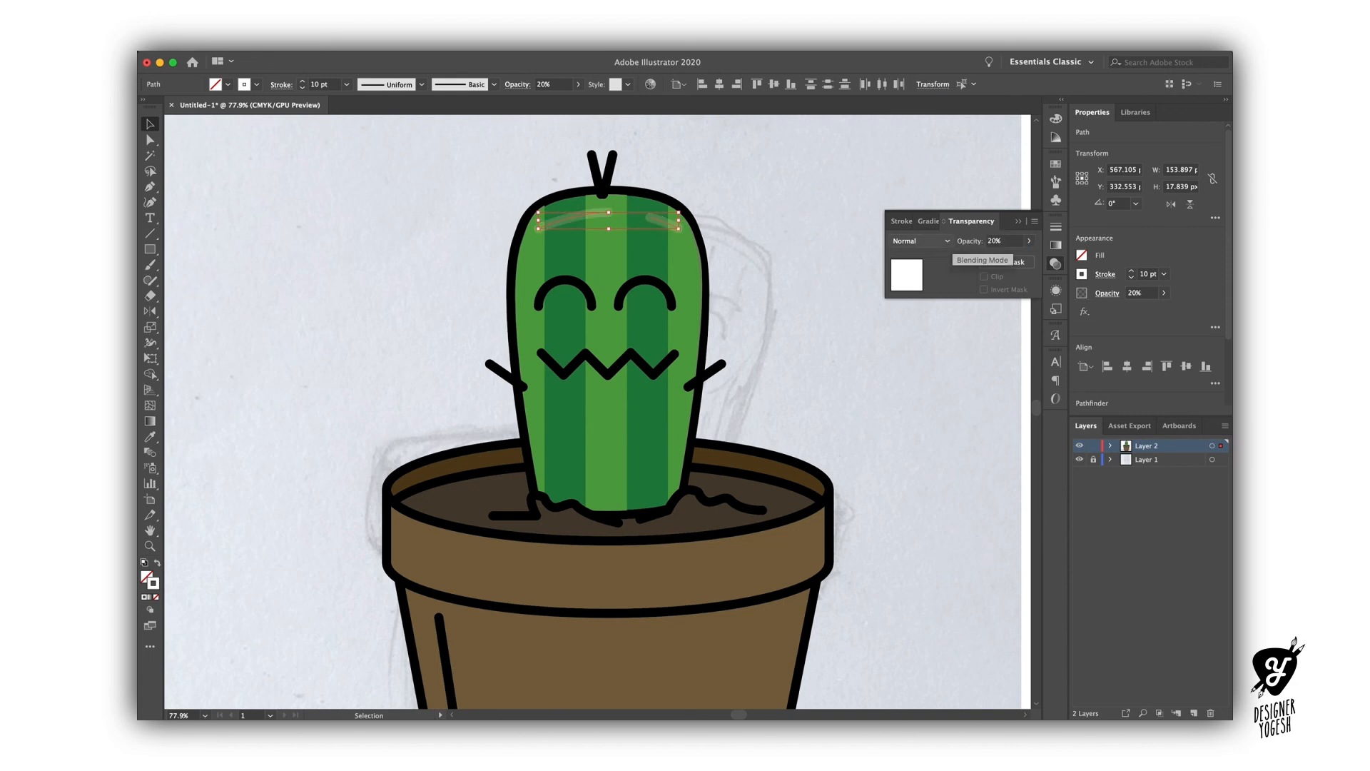
left_click_drag(1013, 242, 955, 242)
key("shift+Up")
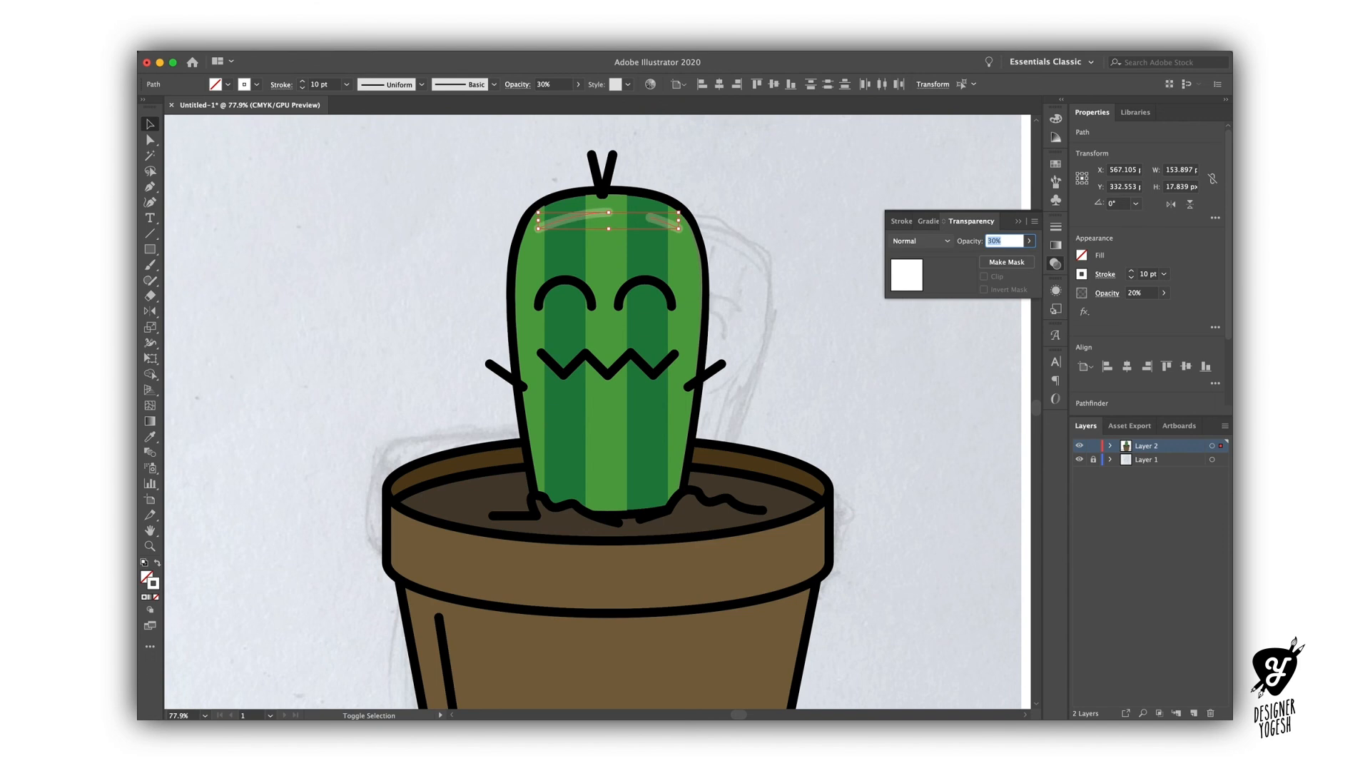
key("shift+Up")
key("shift+Up")
key("Return")
left_click(939, 425)
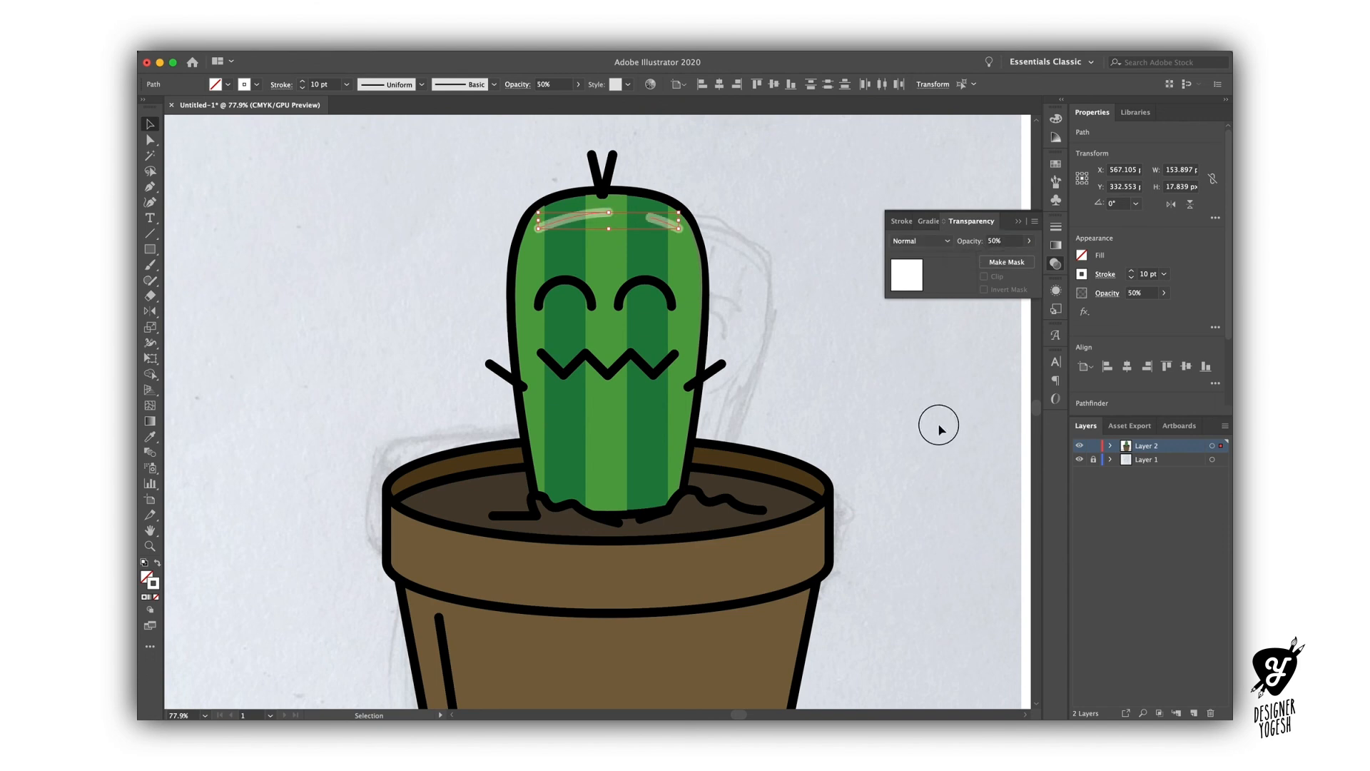
Fit the artboard in view and hide Layer 1 with the pencil sketch.
key("super+1")
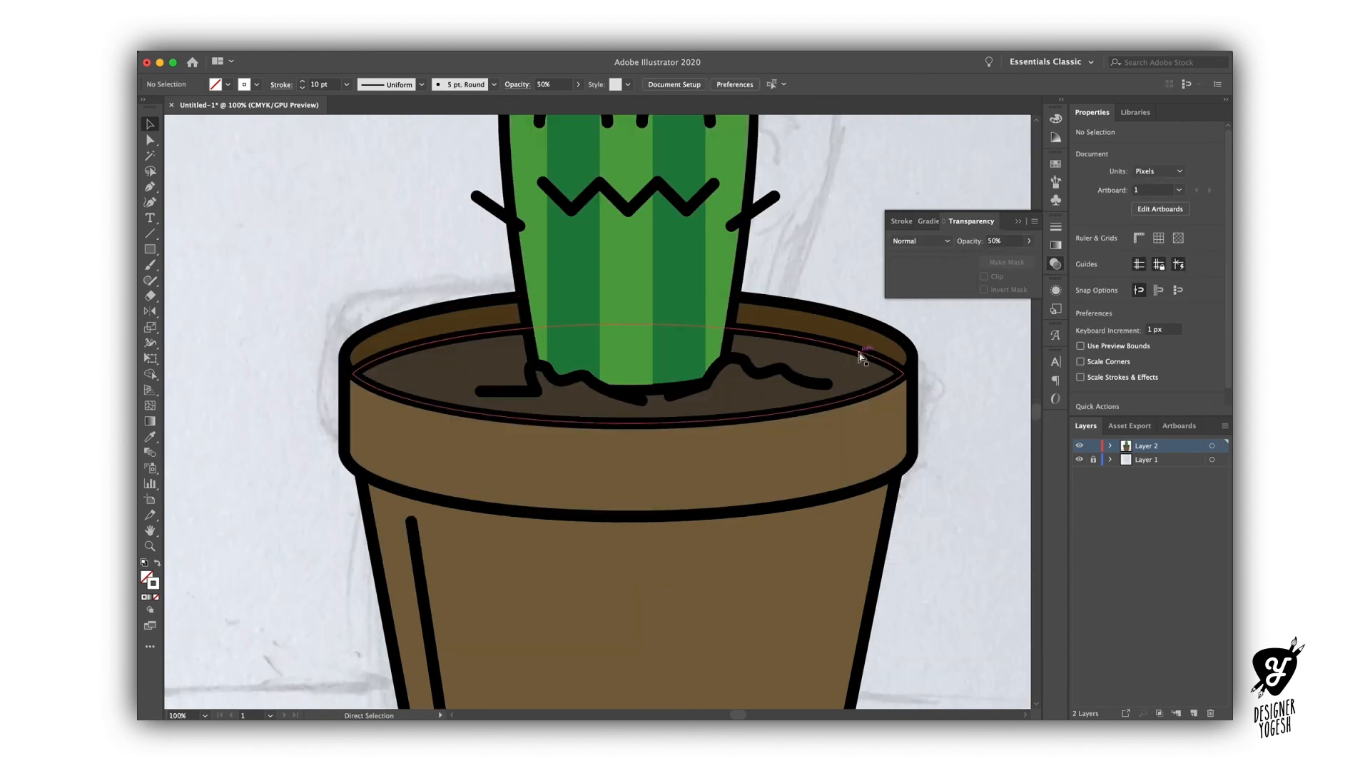
key("super+0")
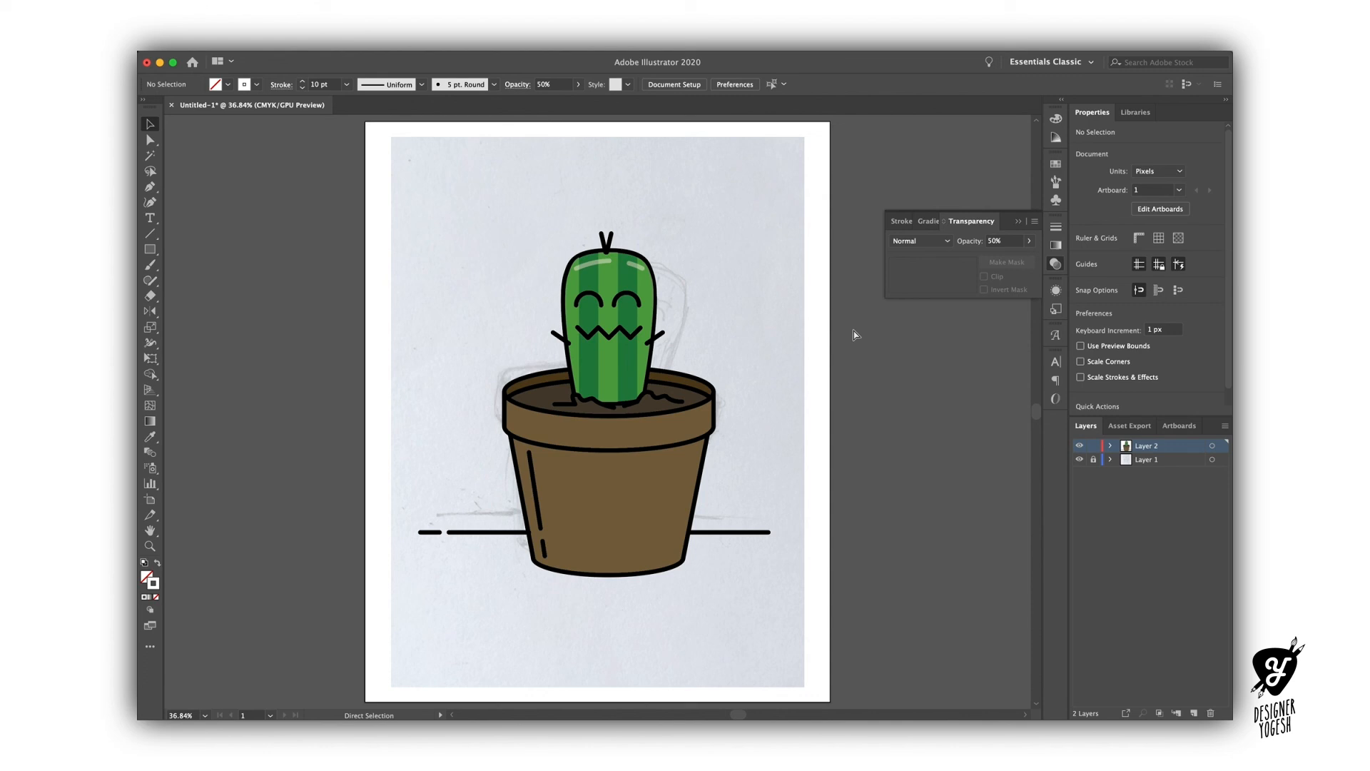
left_click(1079, 460)
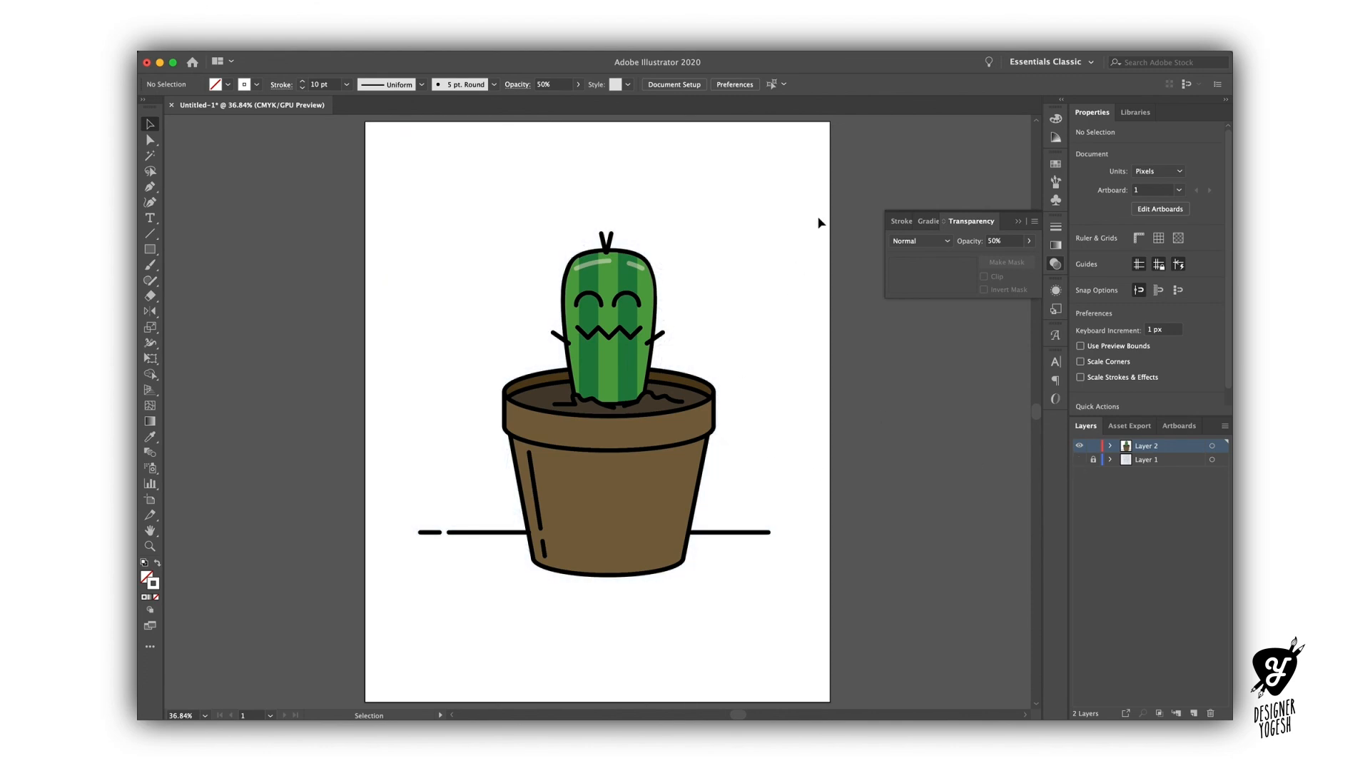
Select the whole cactus artwork and scale it uniformly to 70%.
left_click_drag(821, 223, 409, 615)
key("s")
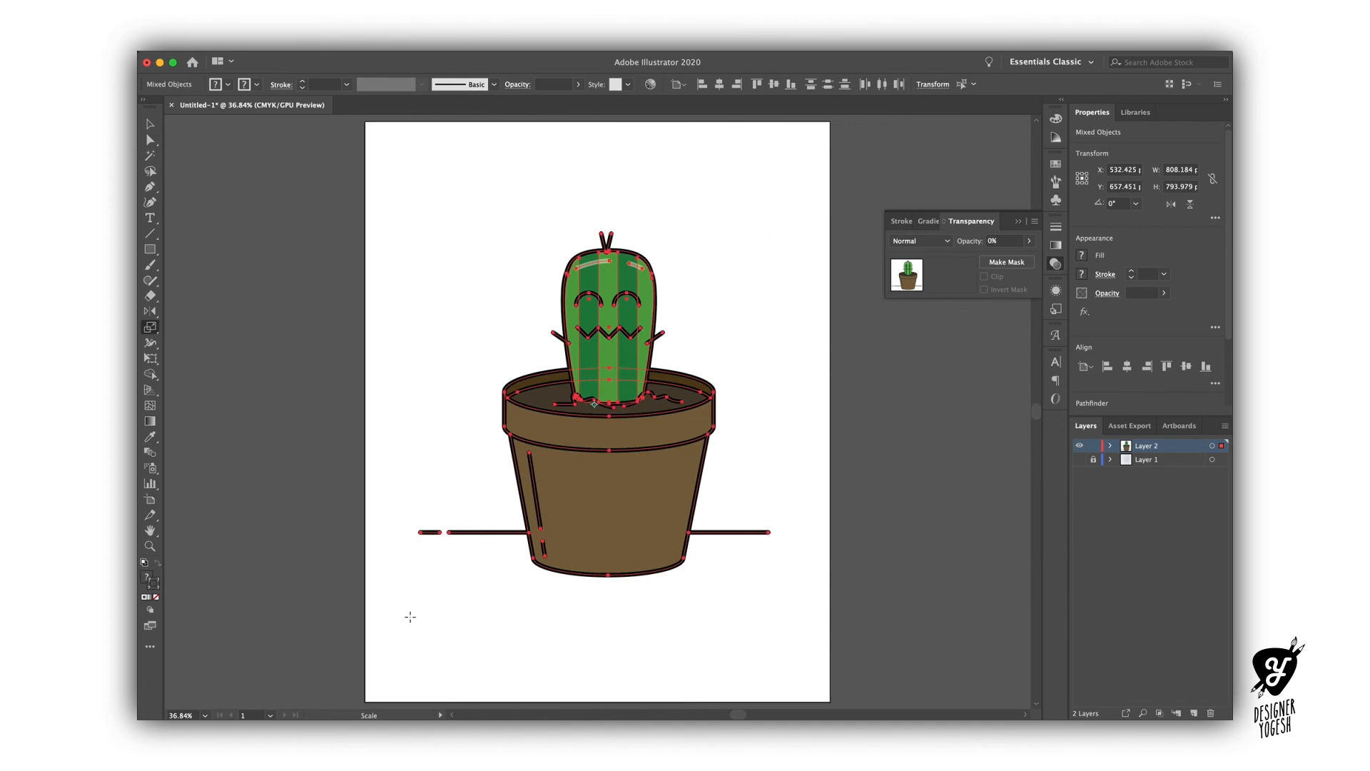
key("Return")
key("shift+Down")
key("shift+Down")
key("shift+Down")
key("shift+Down")
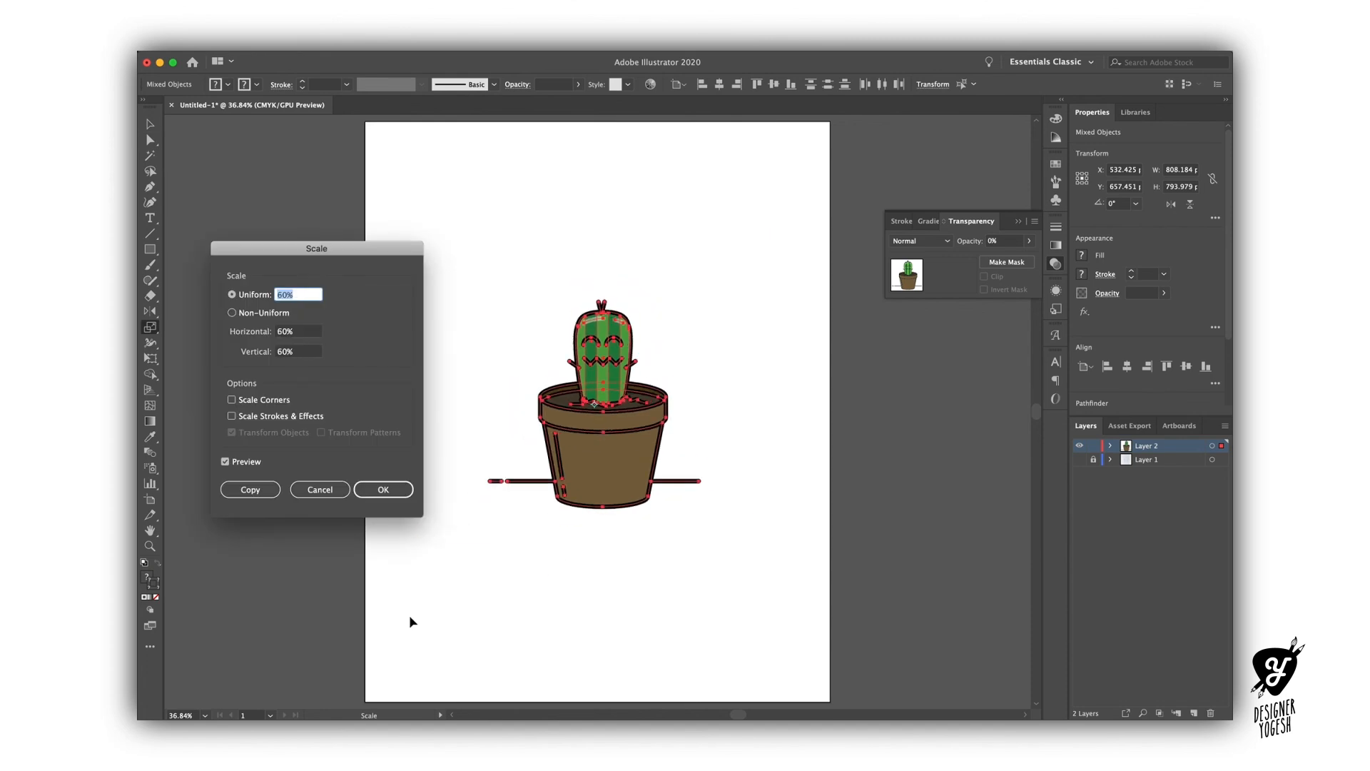
key("shift+Up")
key("Return")
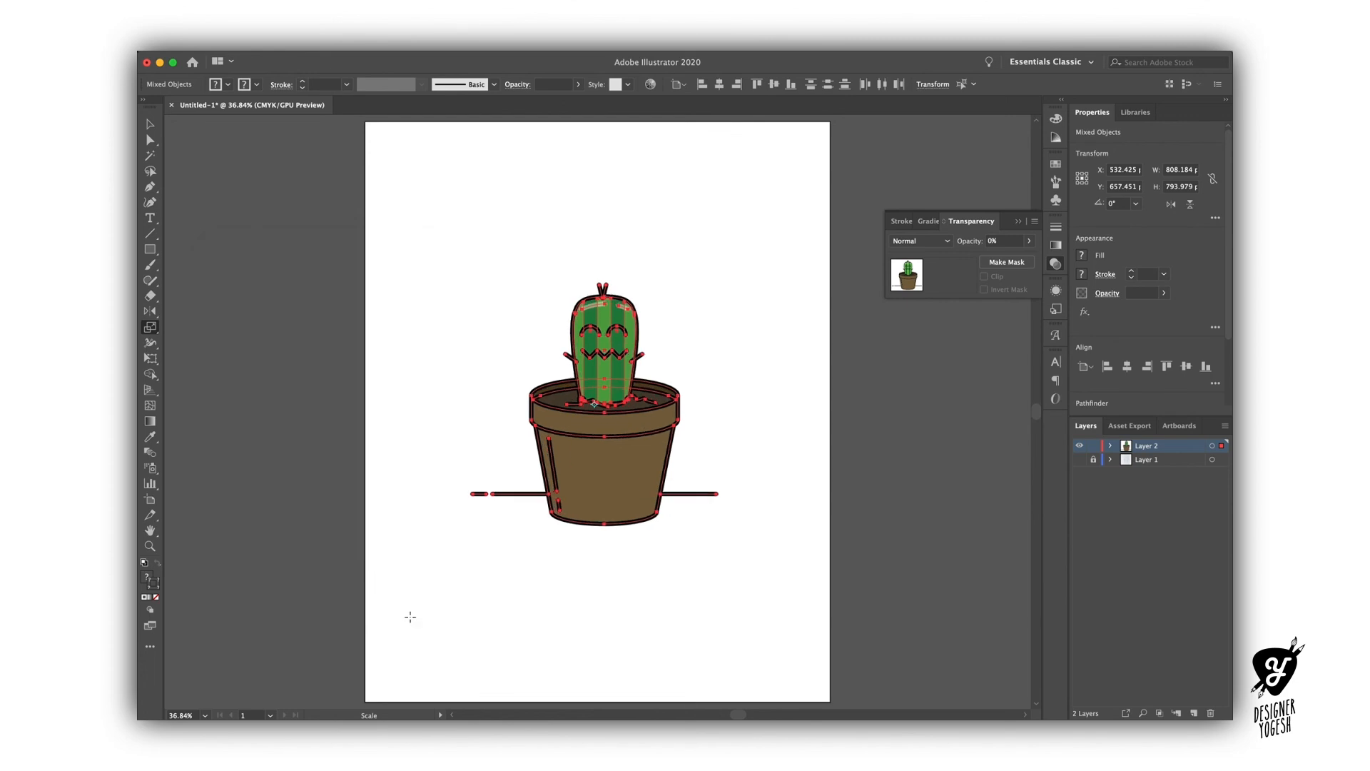
Draw a 1080 by 1350 px rectangle covering the entire artboard.
key("m")
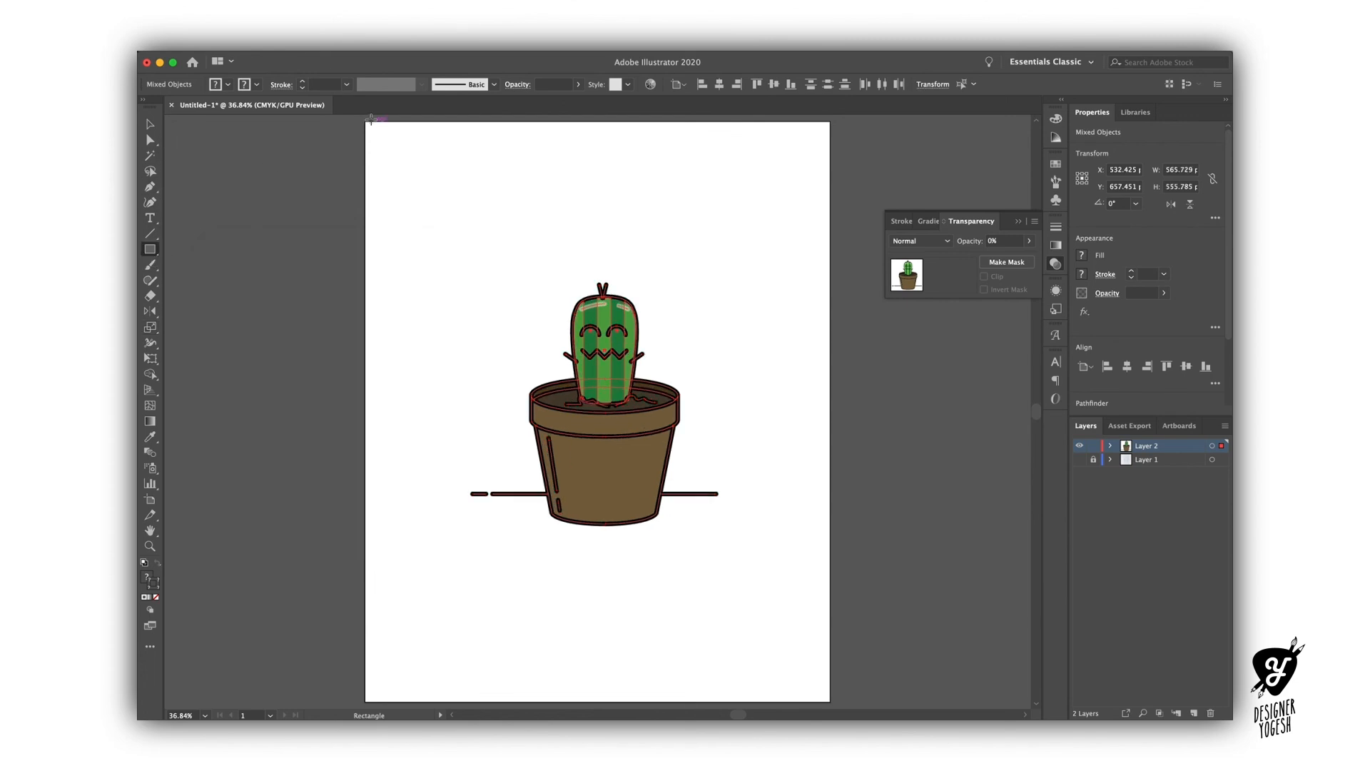
left_click_drag(366, 125, 830, 702)
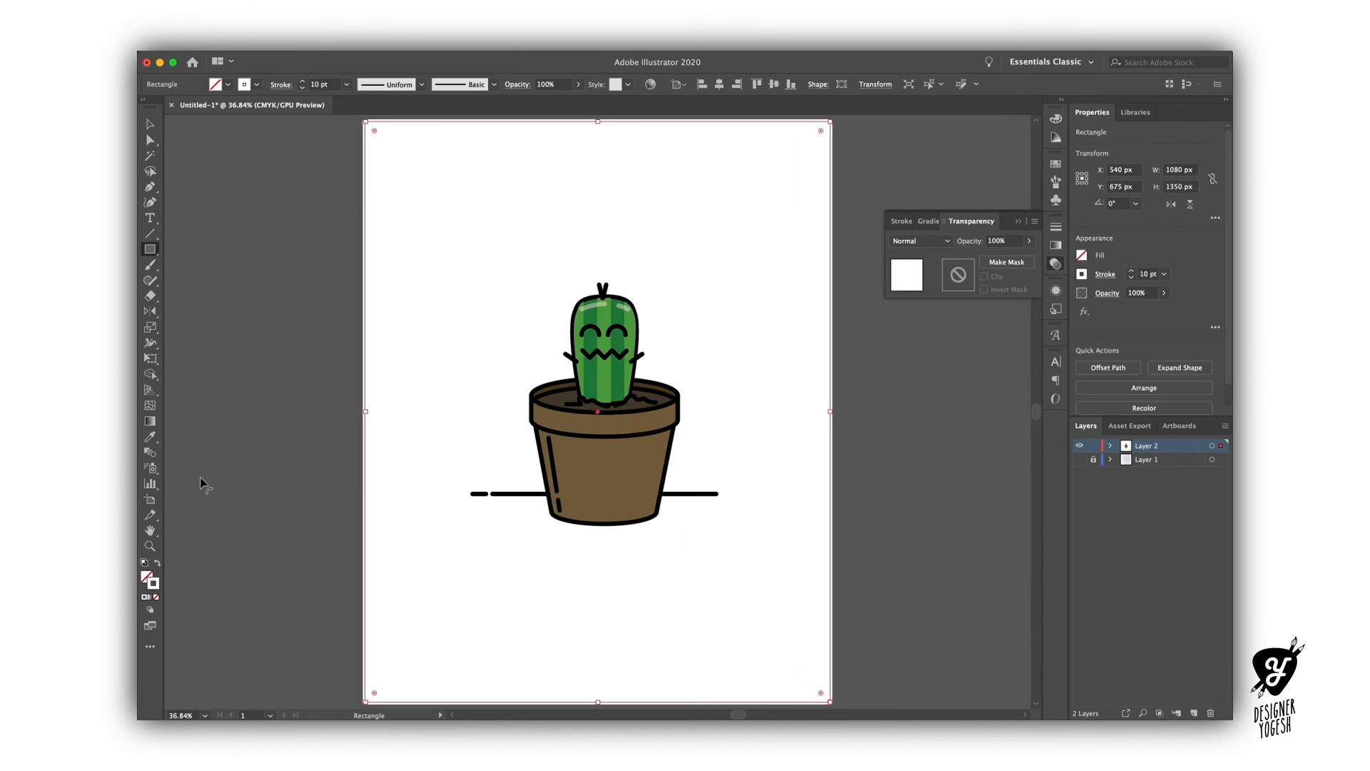
key("v")
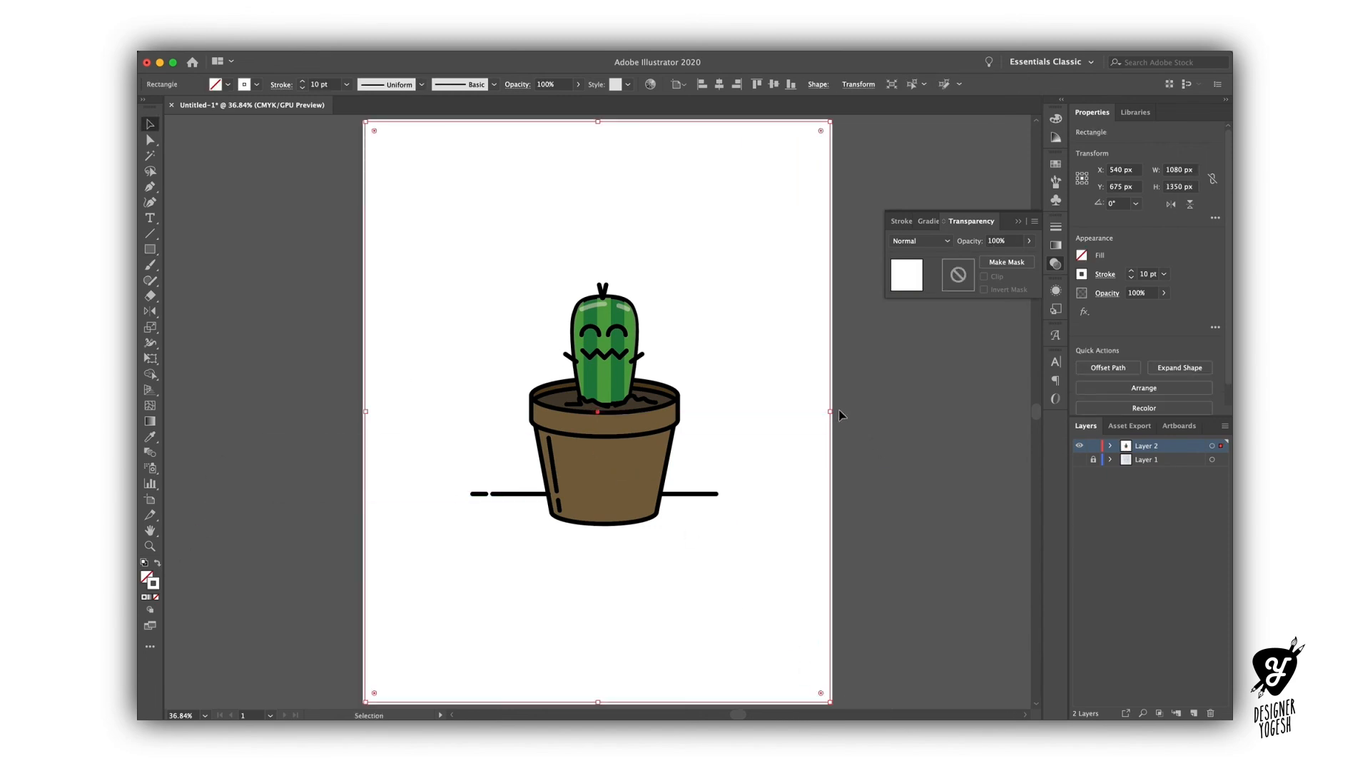
mouse_move(833, 413)
left_mouse_down()
mouse_move(860, 412)
mouse_move(833, 413)
left_mouse_up()
Fill the artboard-sized rectangle with pale yellow #fffbde, without a stroke, and place it behind the cactus artwork.
left_click(158, 564)
double_click(148, 576)
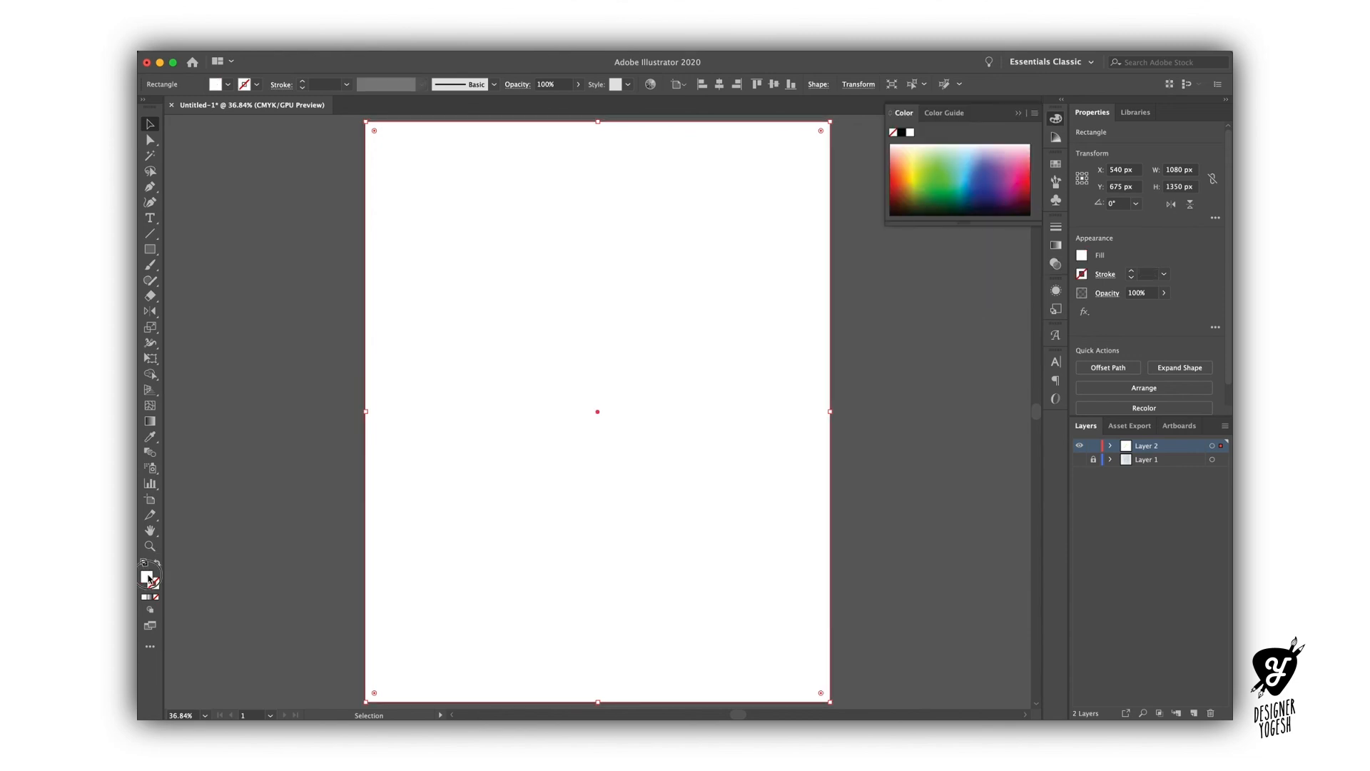
left_click(746, 318)
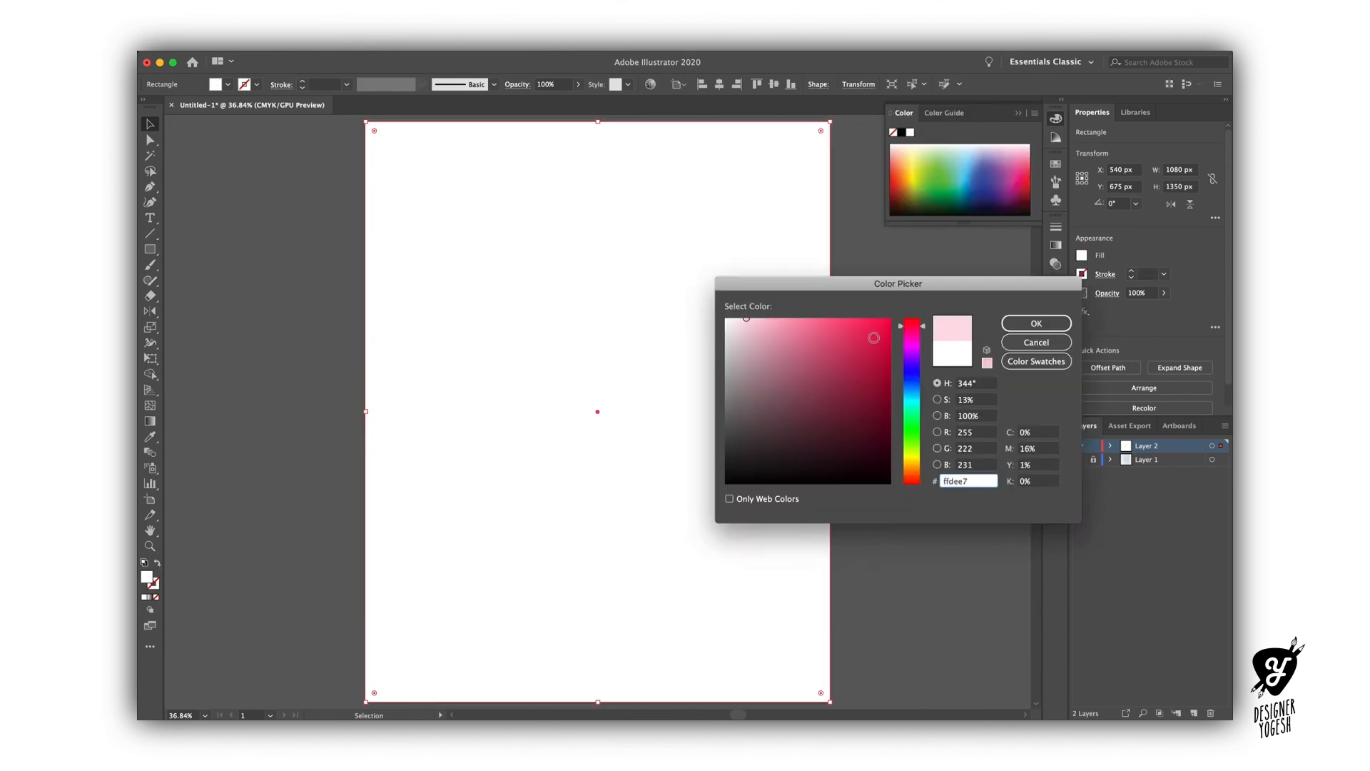
mouse_move(914, 331)
left_mouse_down()
mouse_move(920, 481)
mouse_move(915, 458)
left_mouse_up()
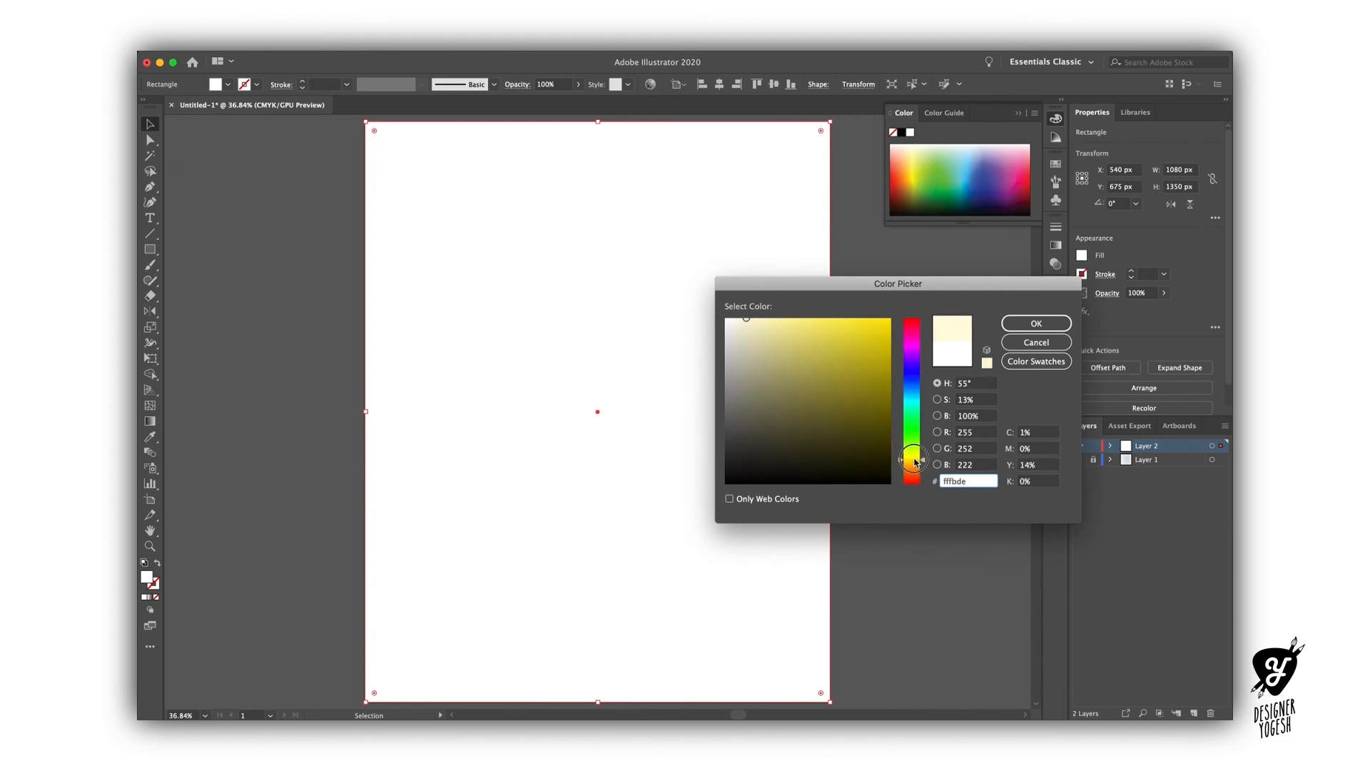
left_click(1062, 323)
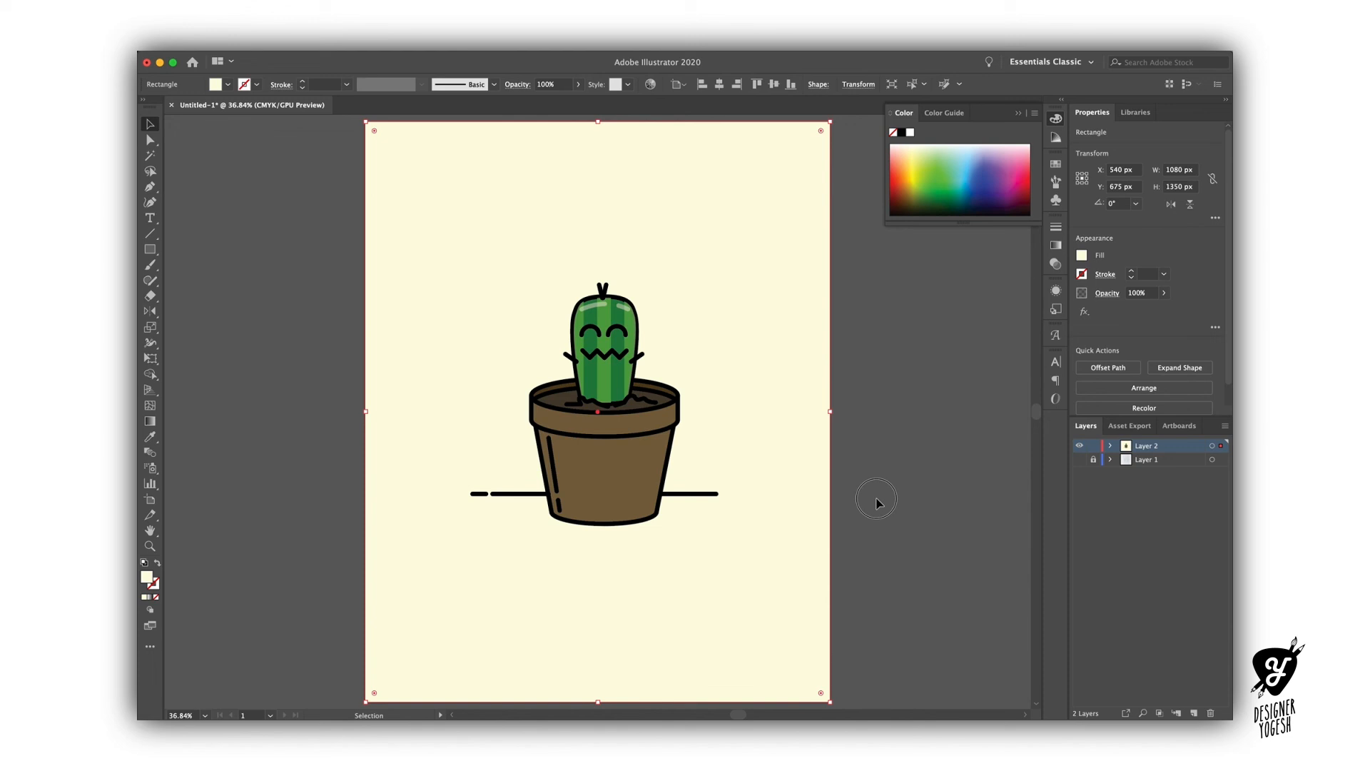
left_click(877, 503)
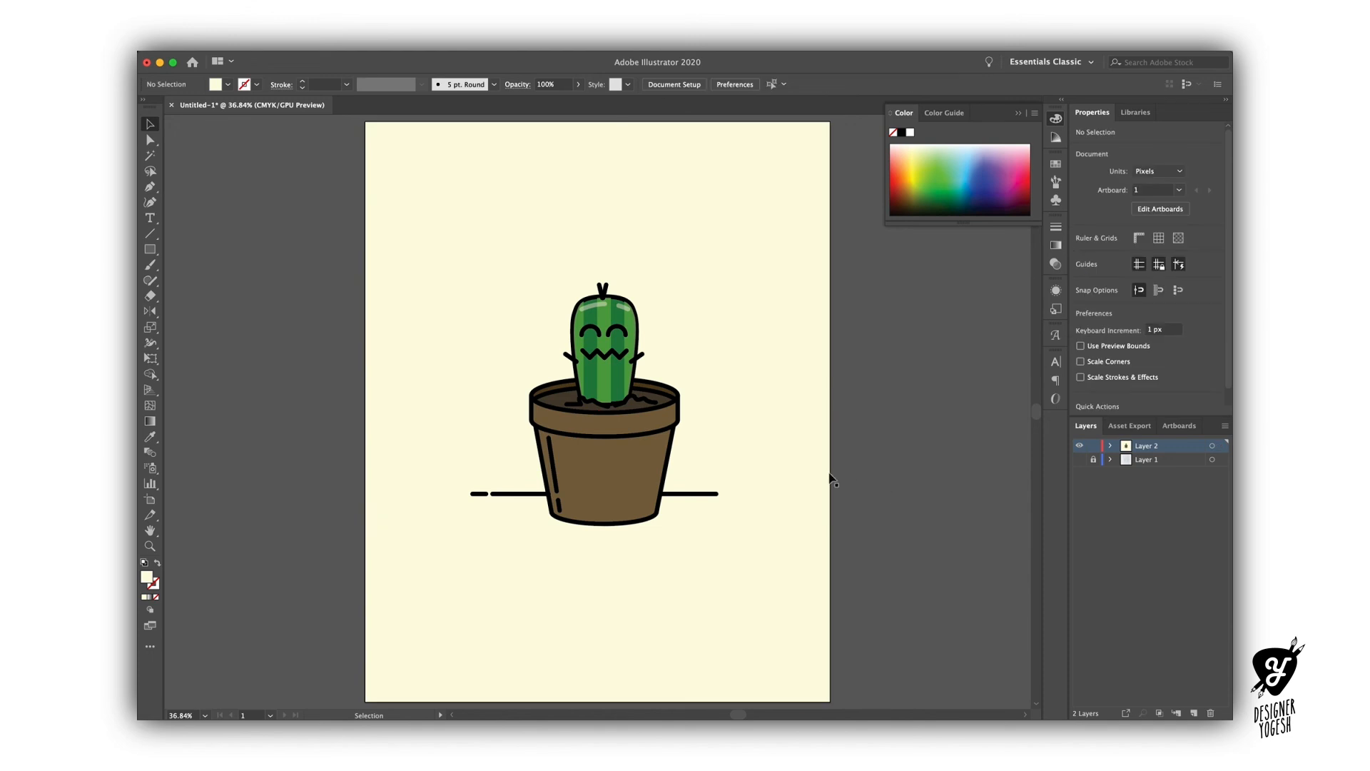